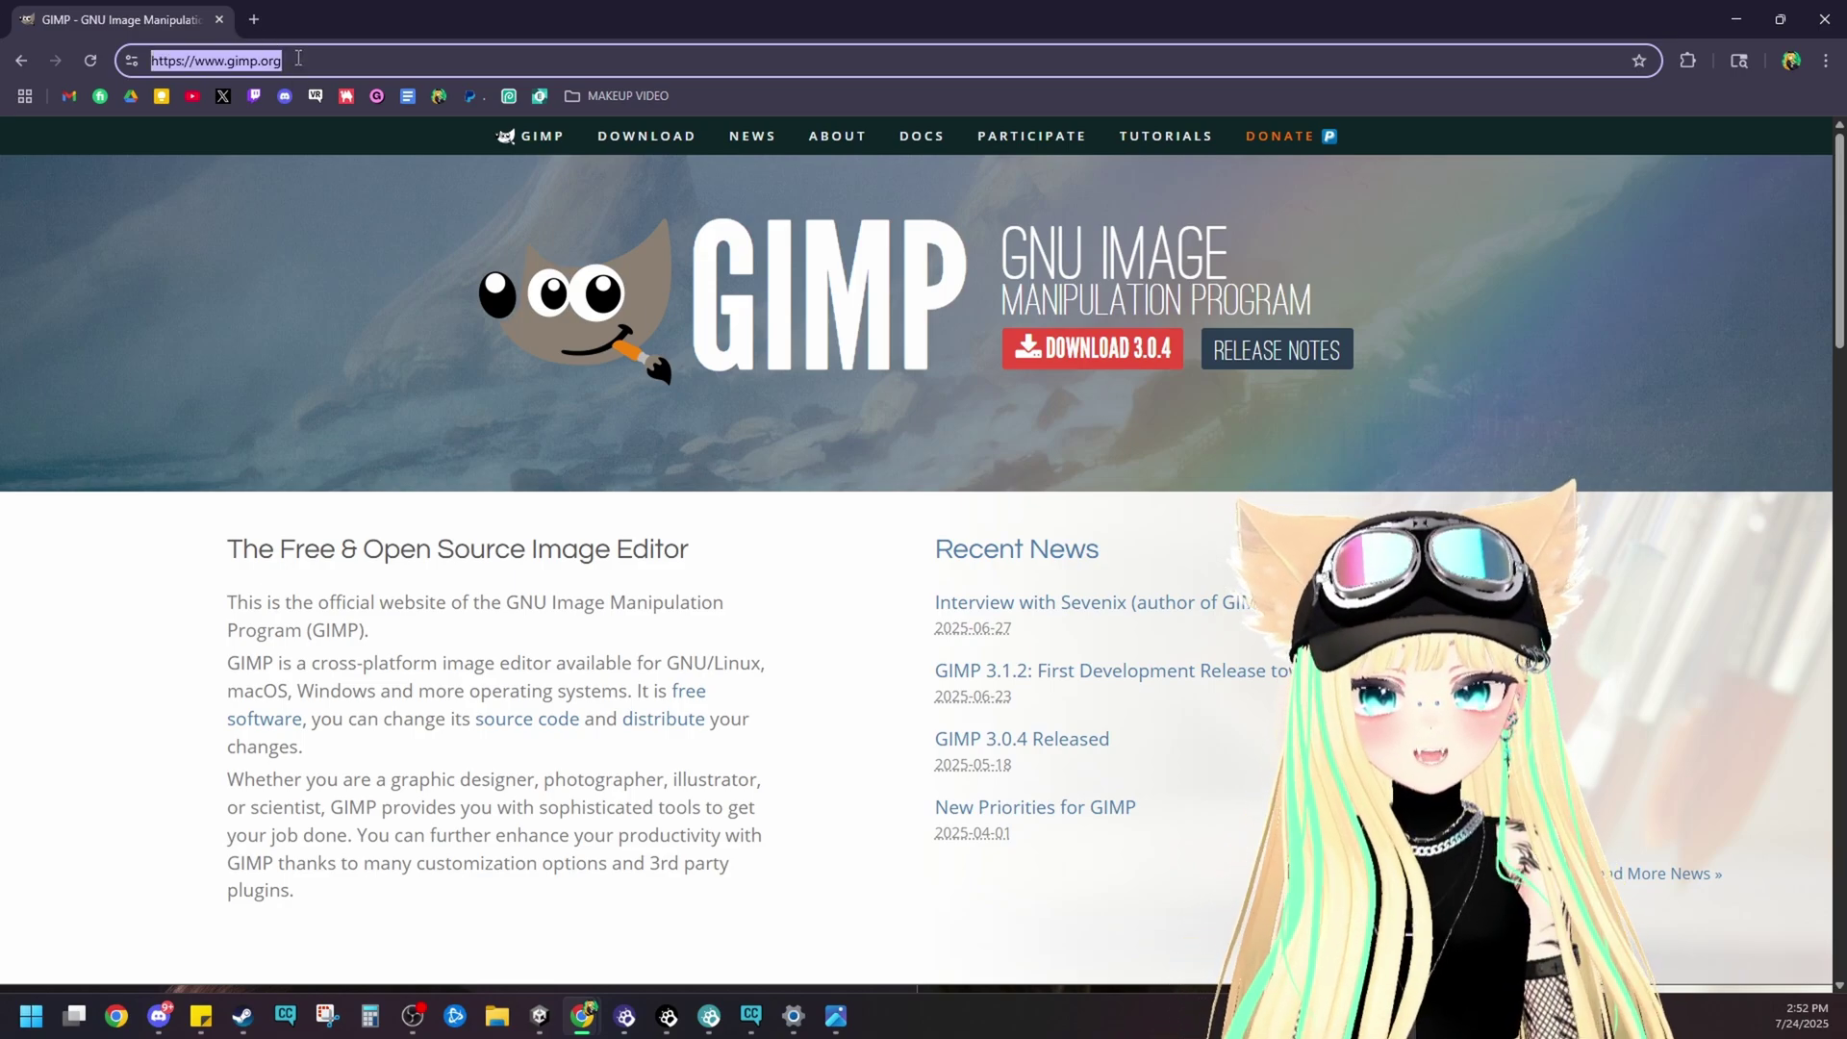
# - Open the Pixlr Editor website
pyautogui.write('pix')
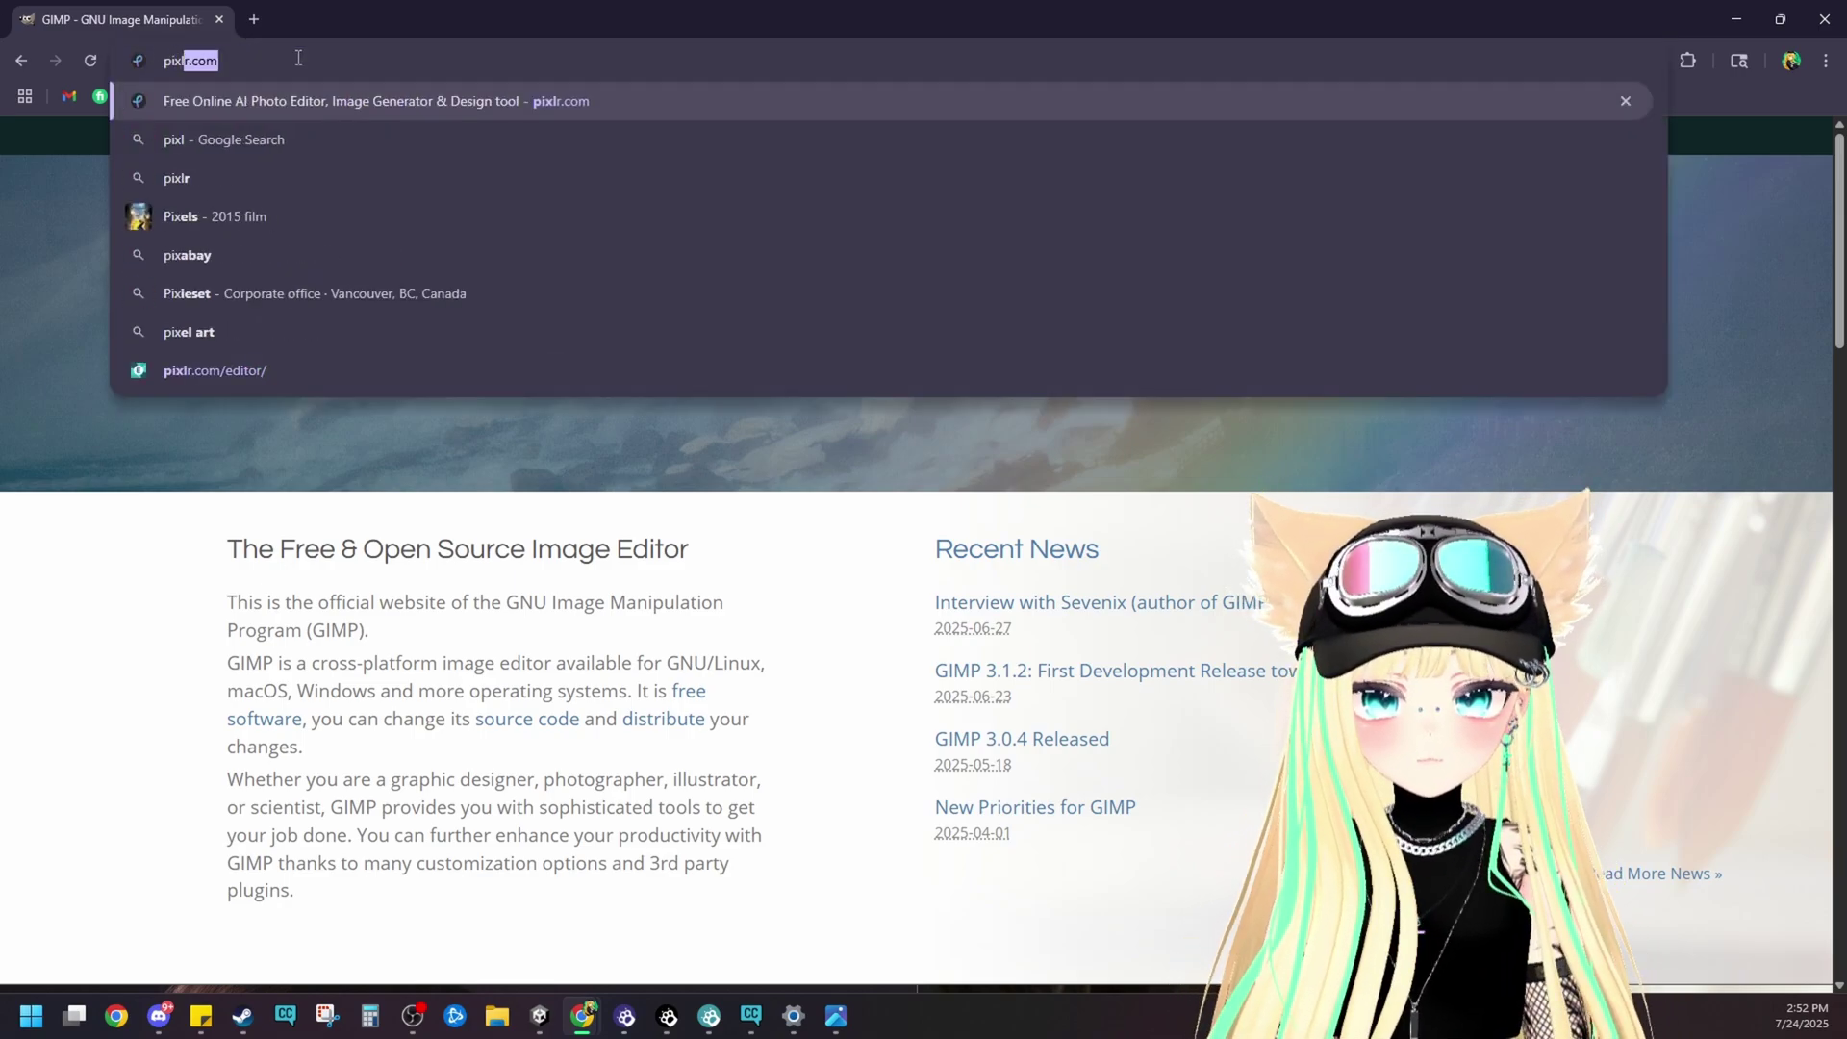
pyautogui.write('l')
pyautogui.press('Return')
# - Open the avatar face texture image with its pre-resize size set to 4096 x 4096
pyautogui.click(173, 837)
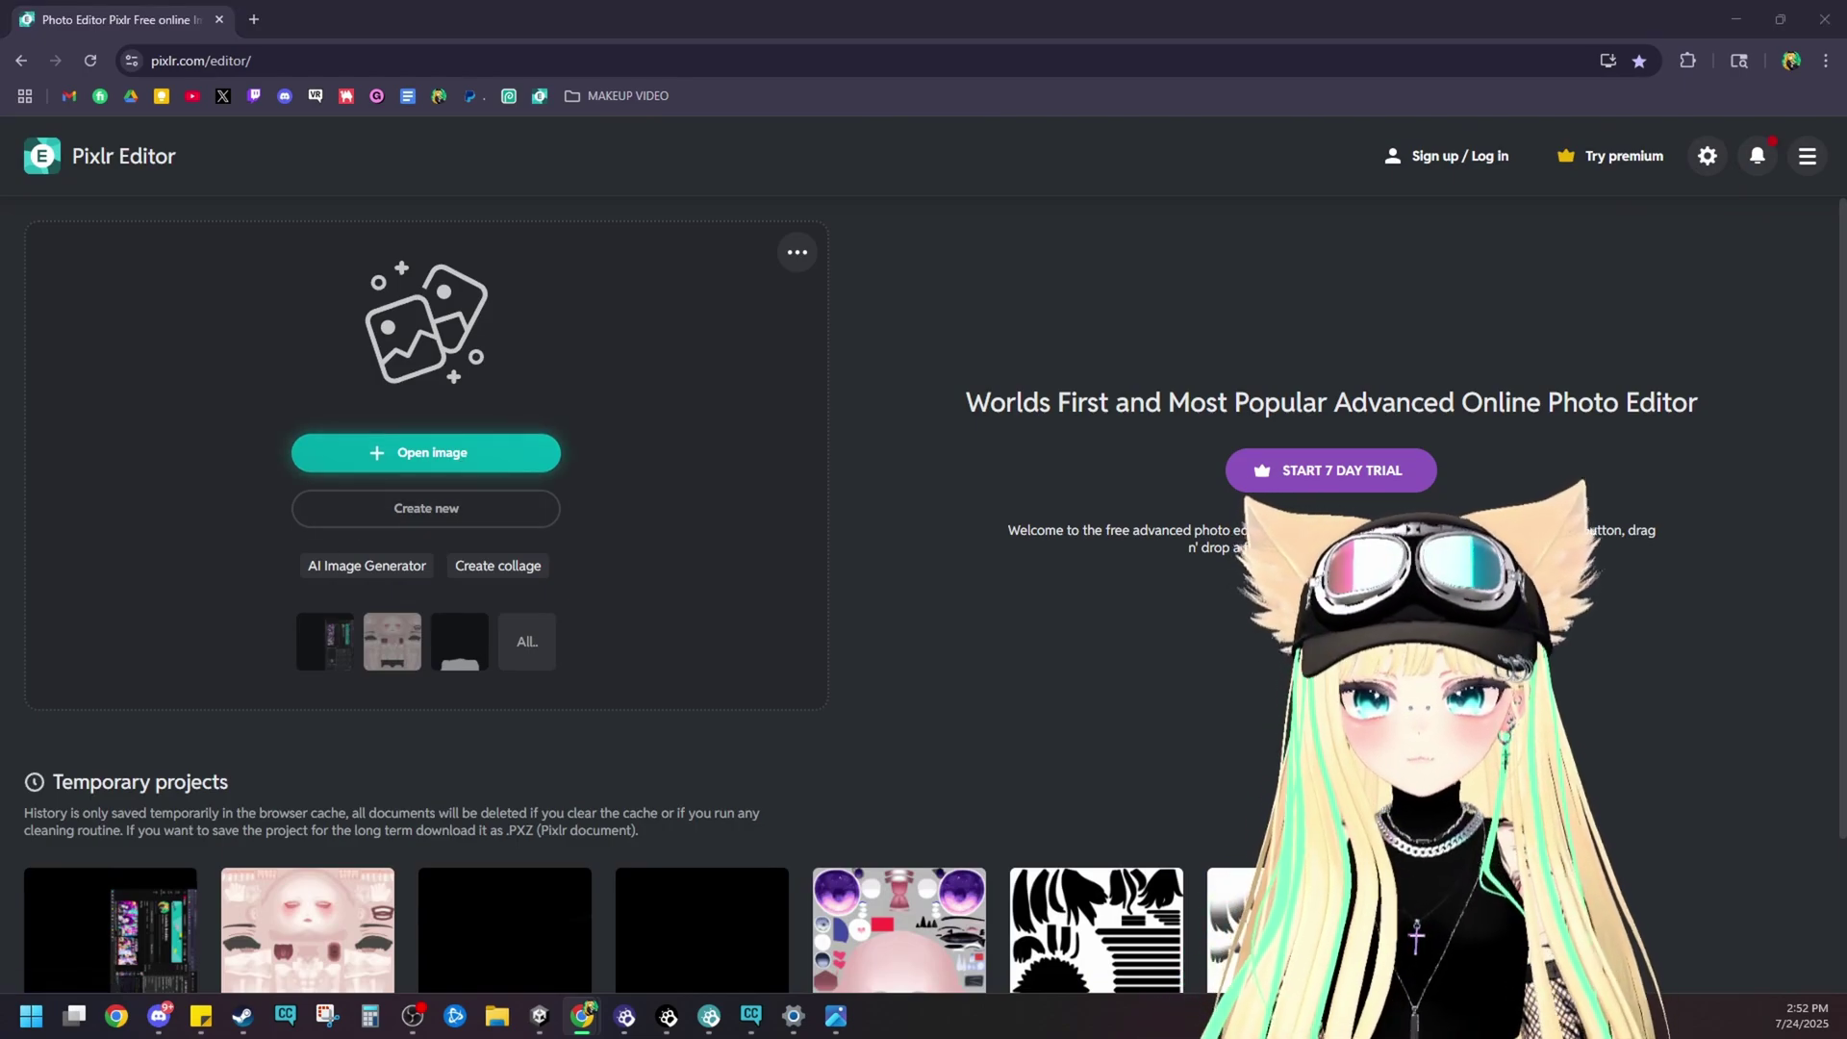
pyautogui.doubleClick(665, 446)
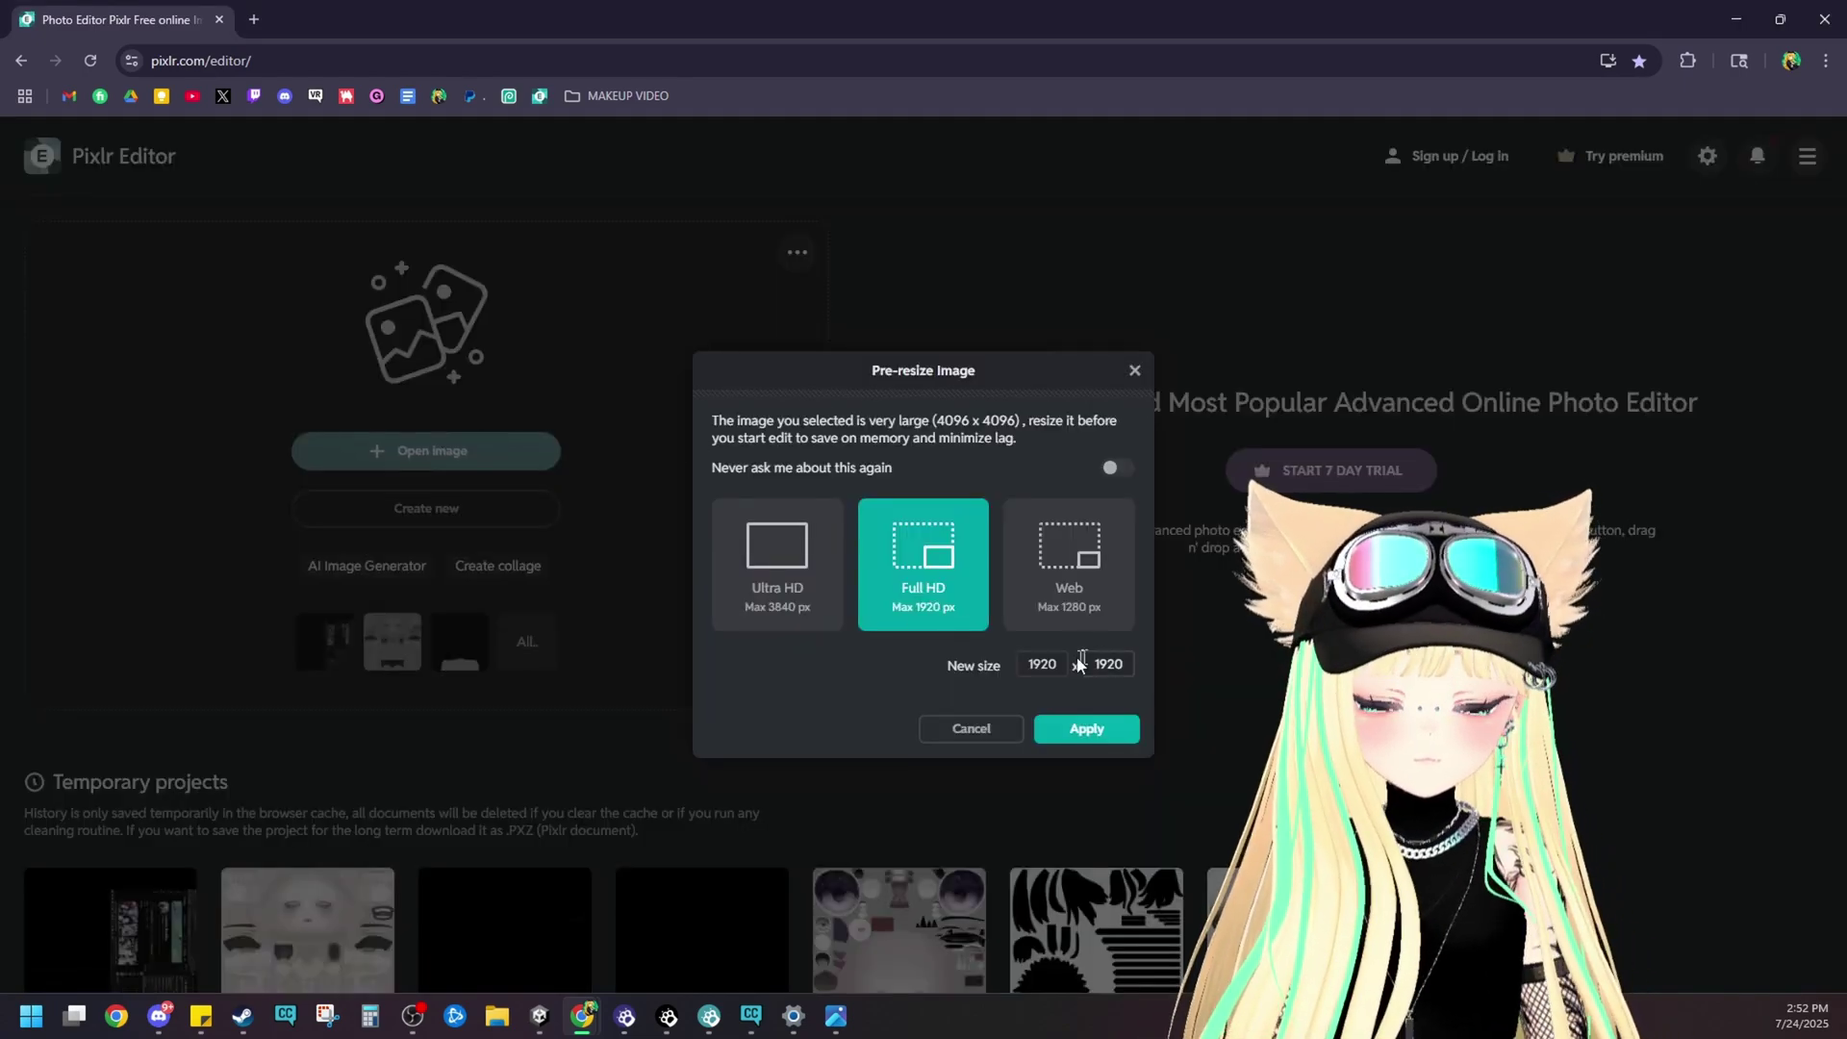
pyautogui.write('4096')
pyautogui.click(821, 697)
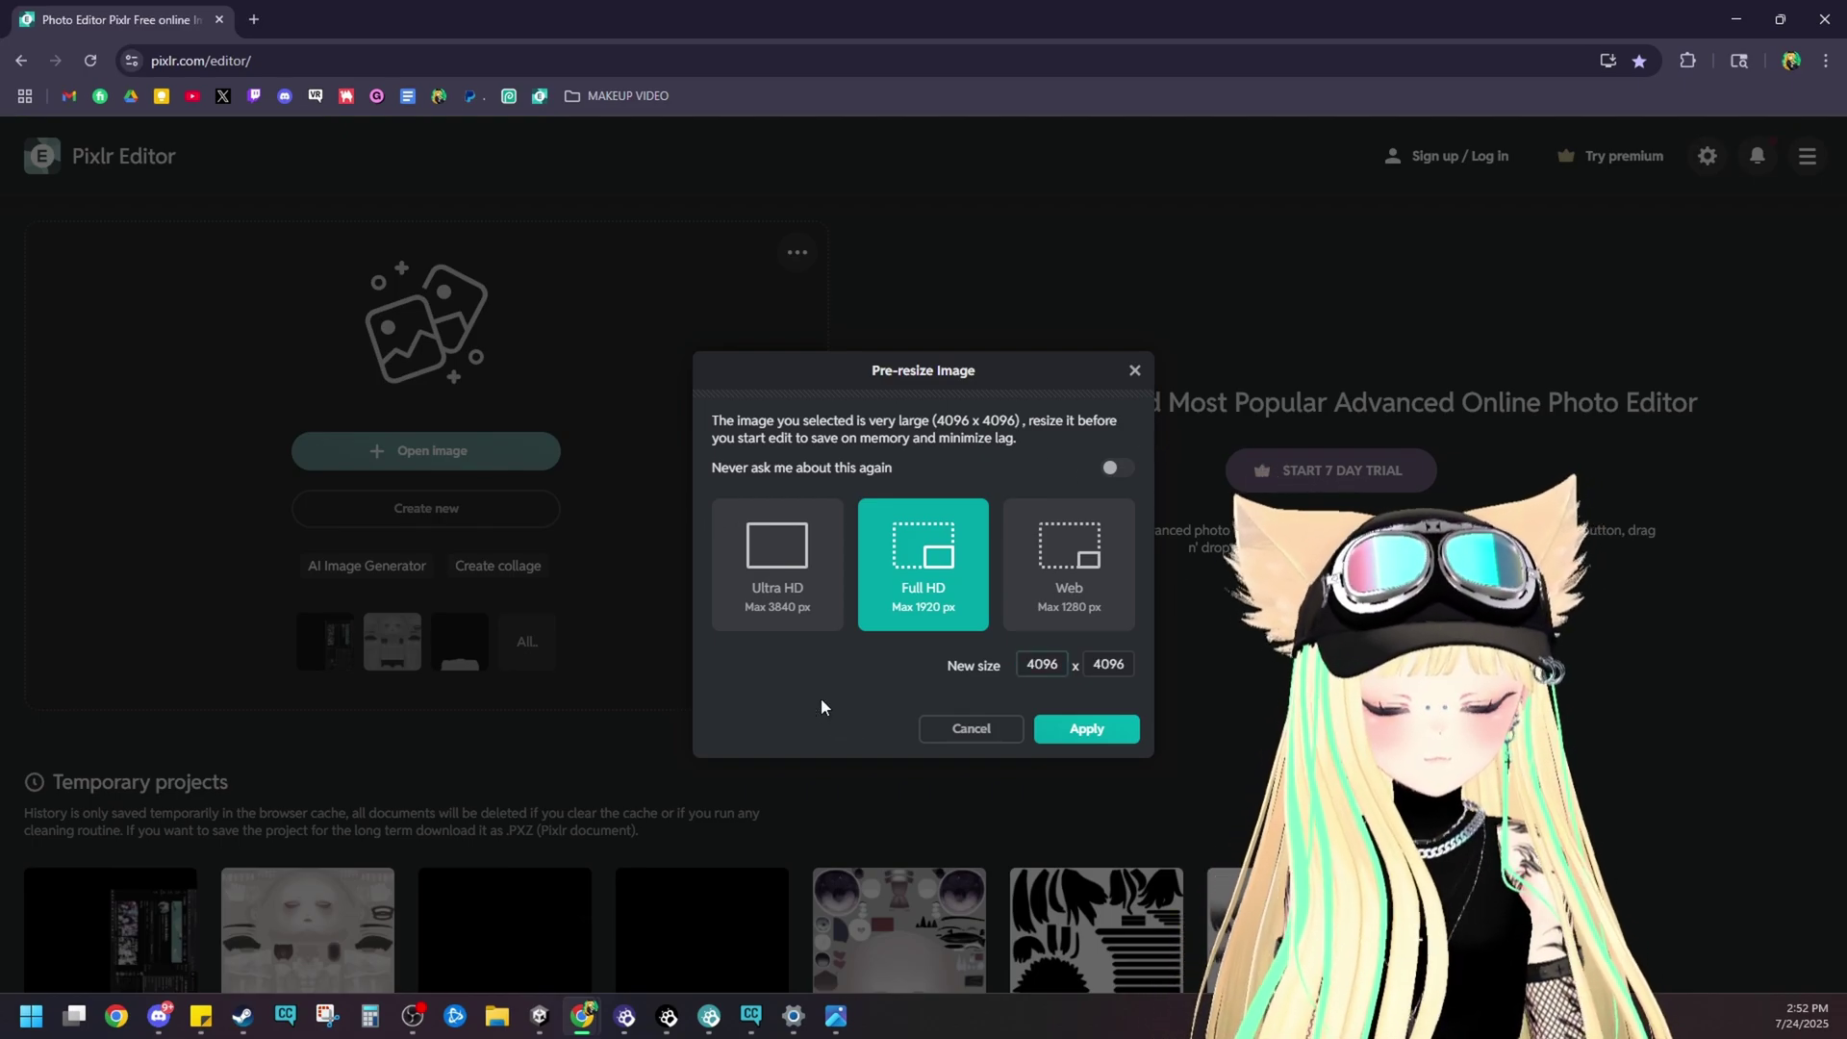
pyautogui.click(1086, 730)
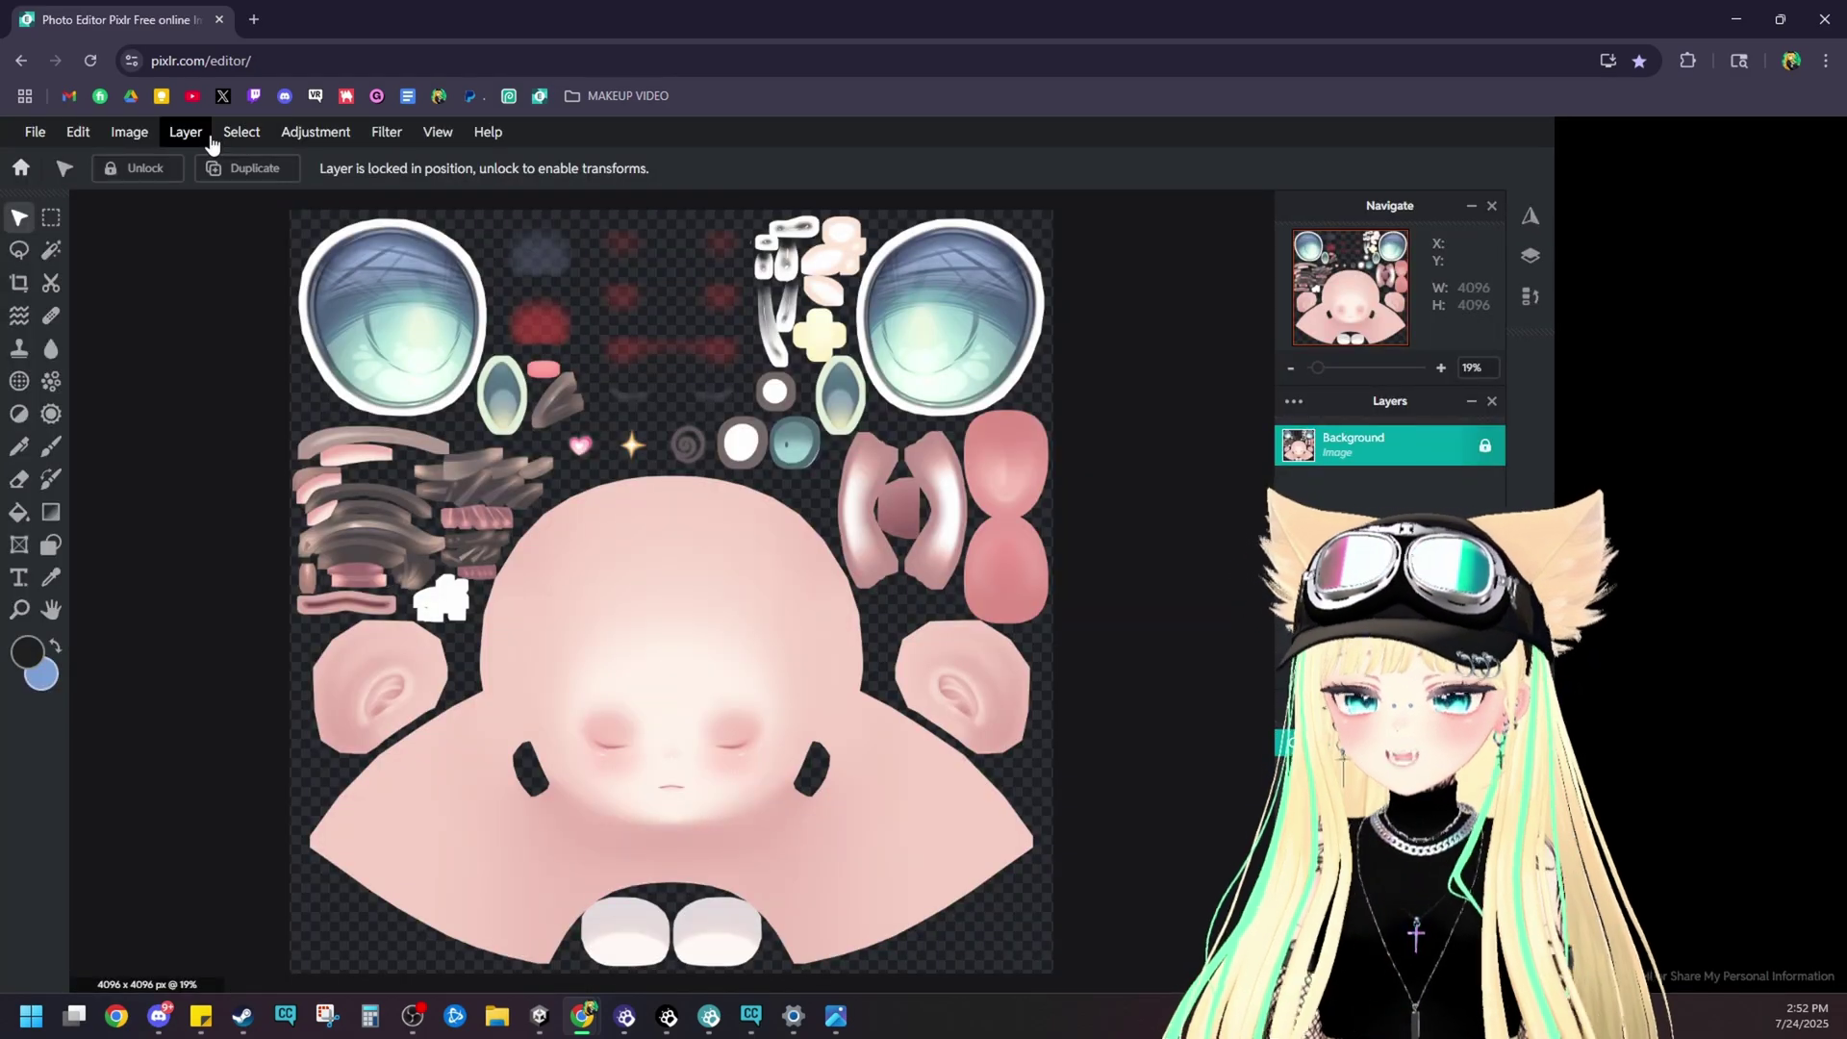
# - Add Yellow.png and Emerald.png from the Png folder as image layers and leave only the Yellow layer visible
pyautogui.click(185, 132)
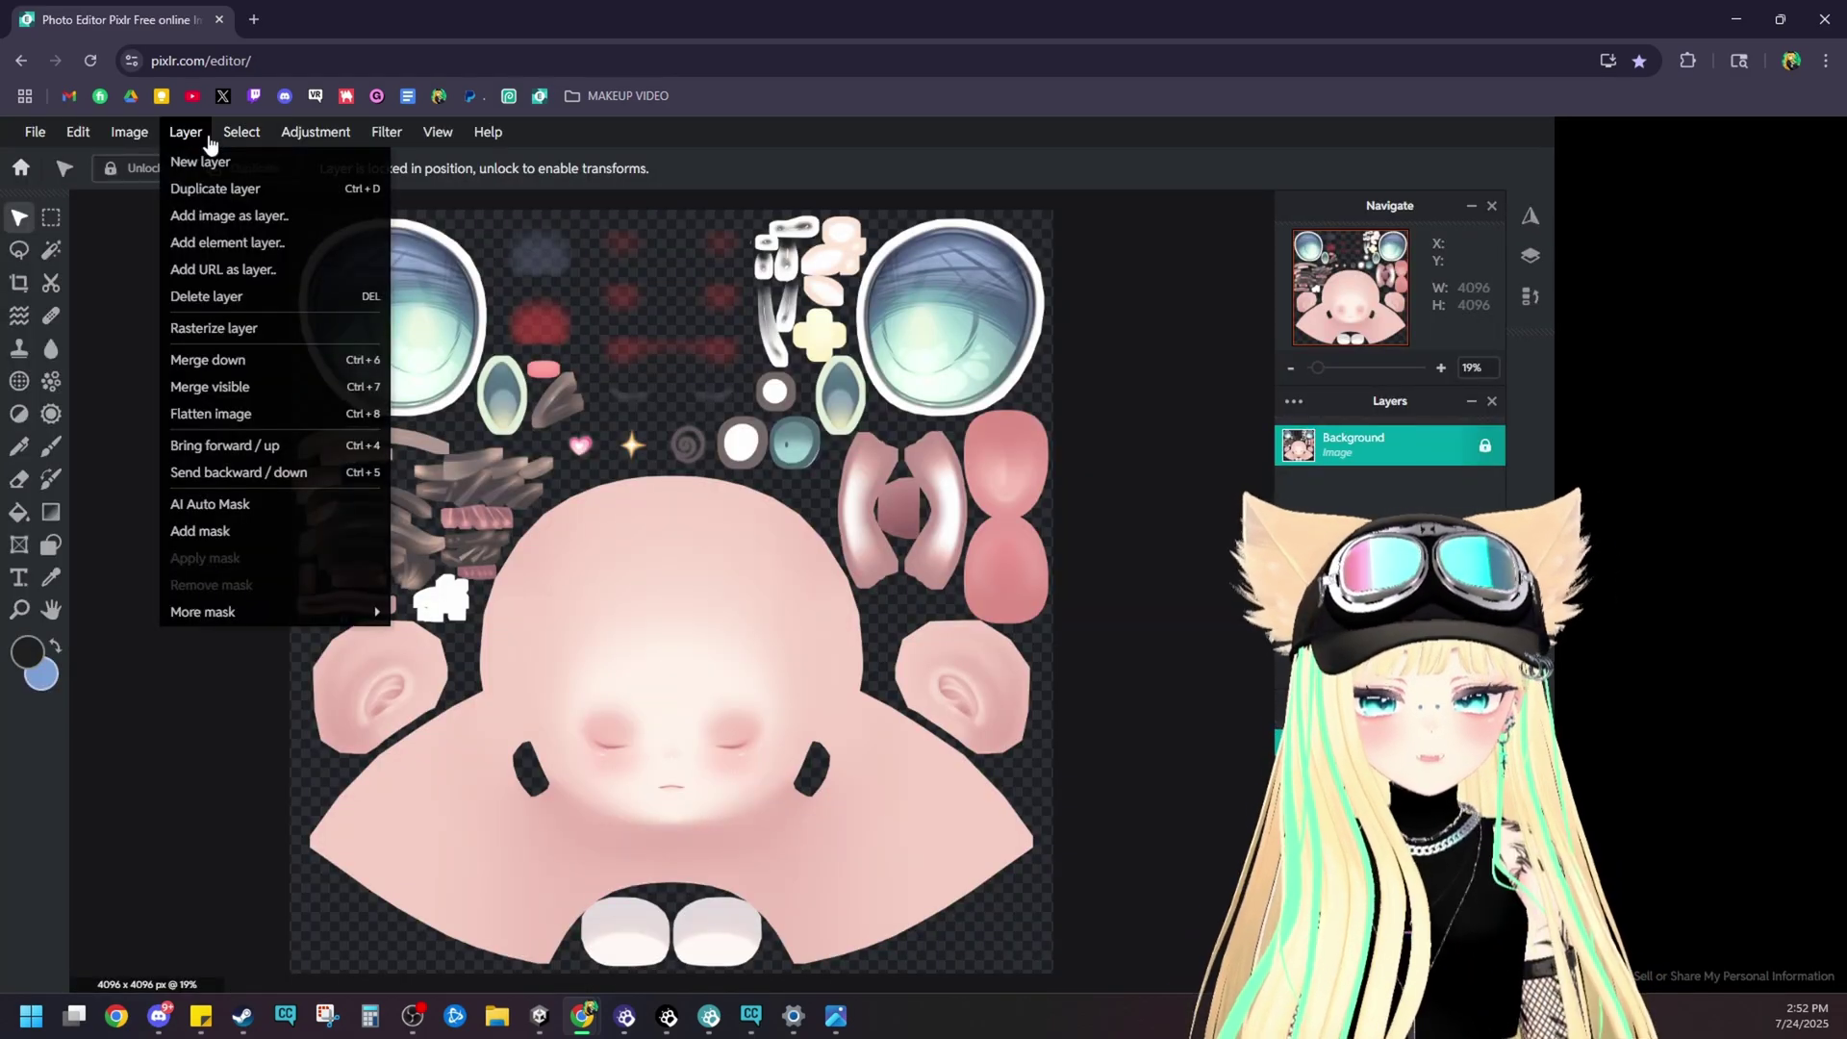
pyautogui.click(219, 214)
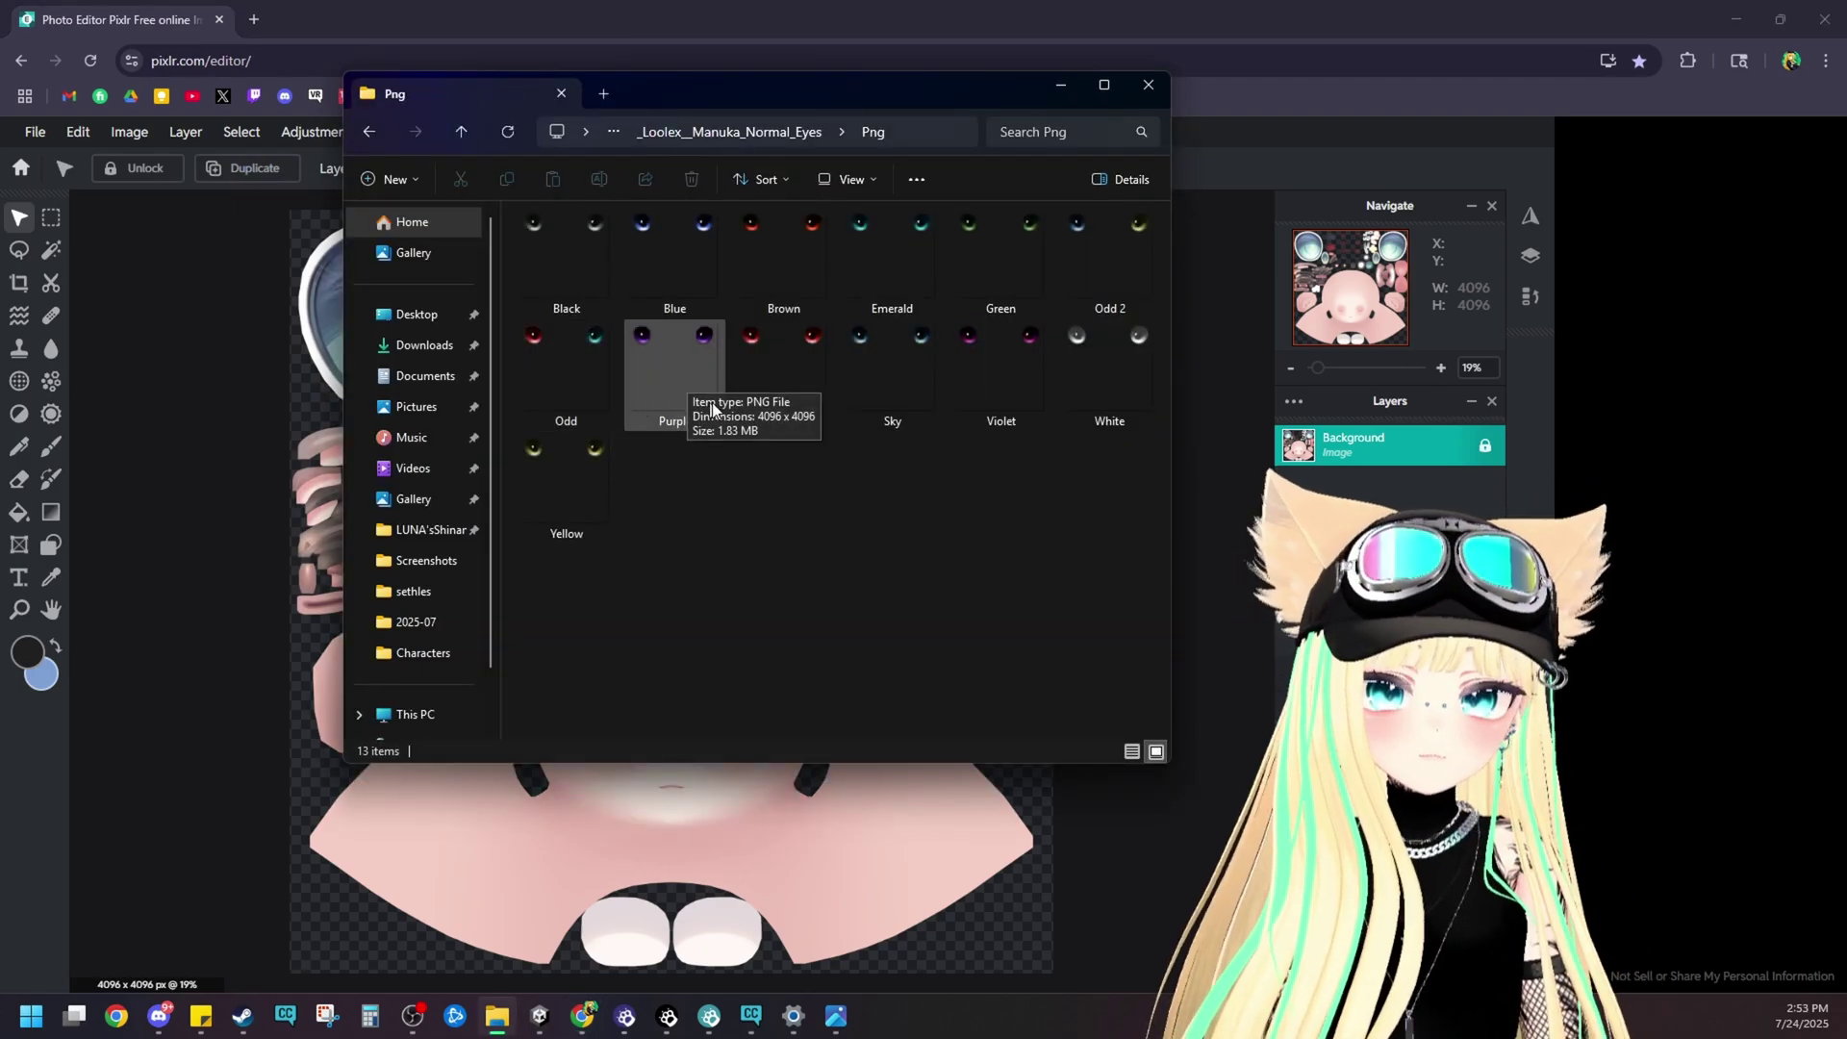
pyautogui.click(563, 490)
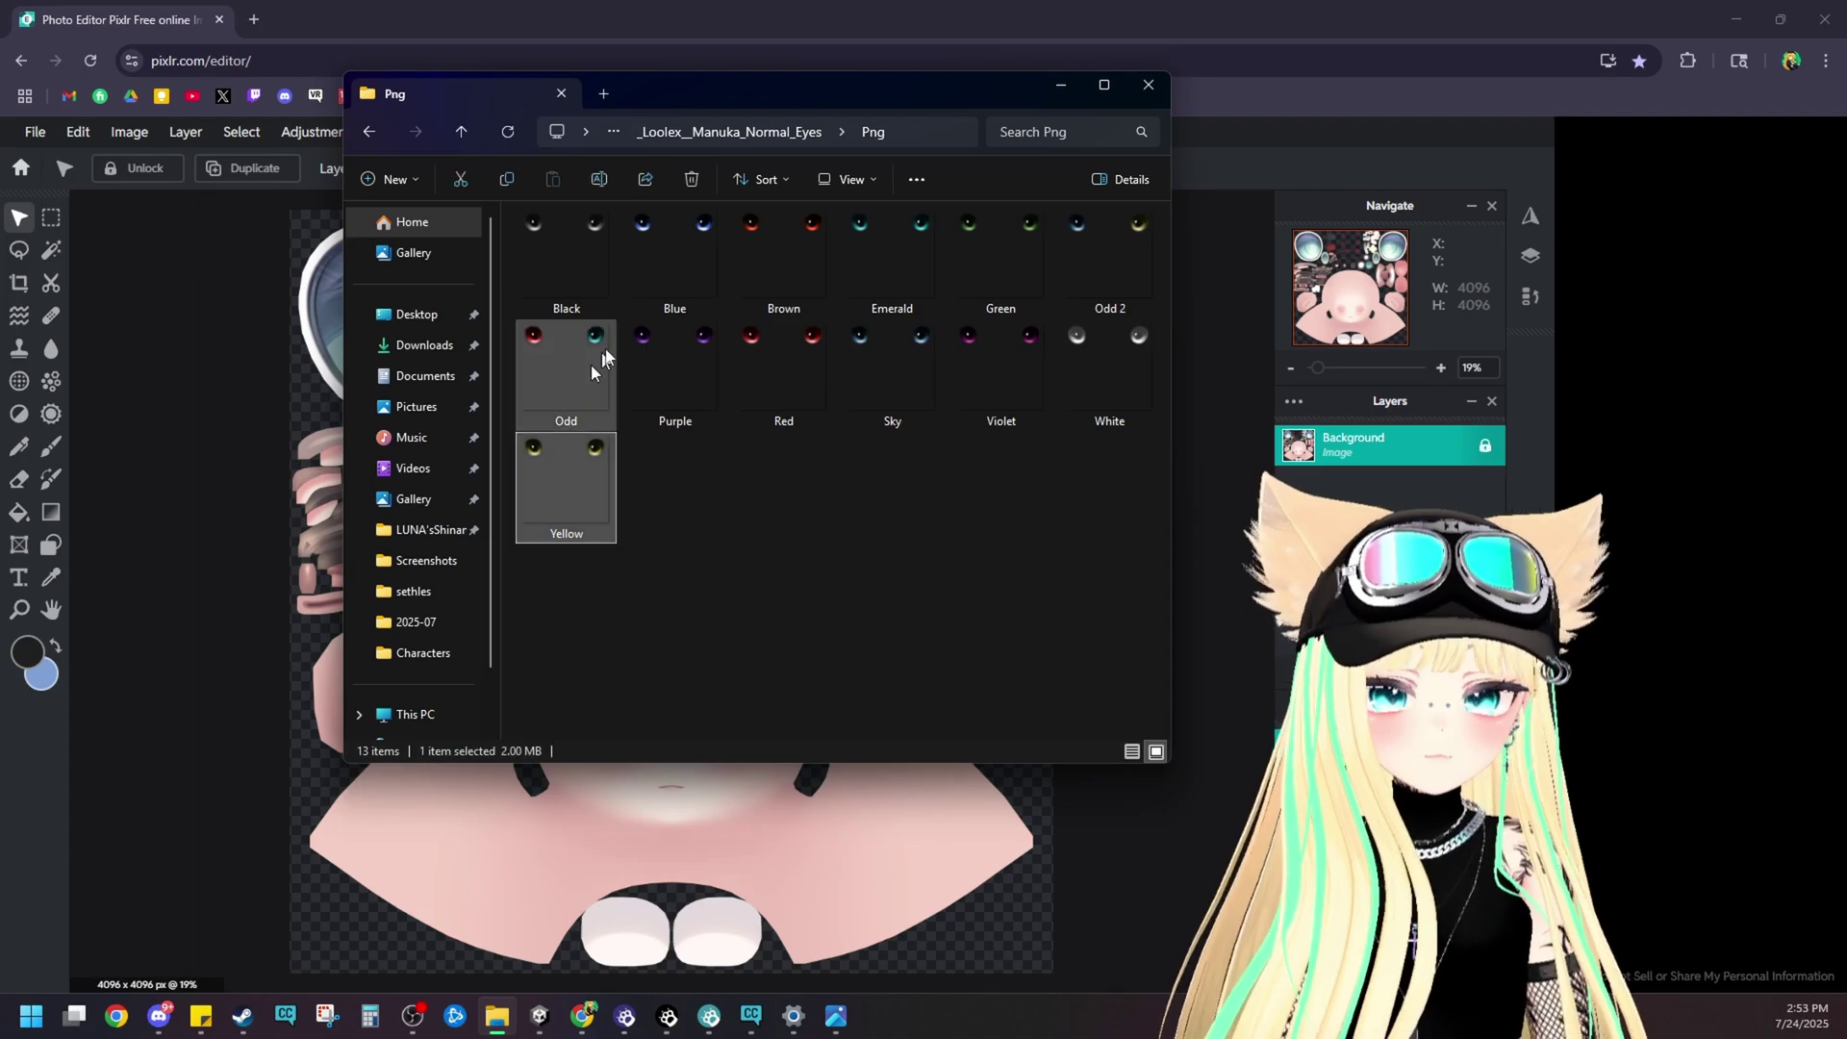
pyautogui.keyDown('ctrl'); pyautogui.click(886, 238); pyautogui.keyUp('ctrl')
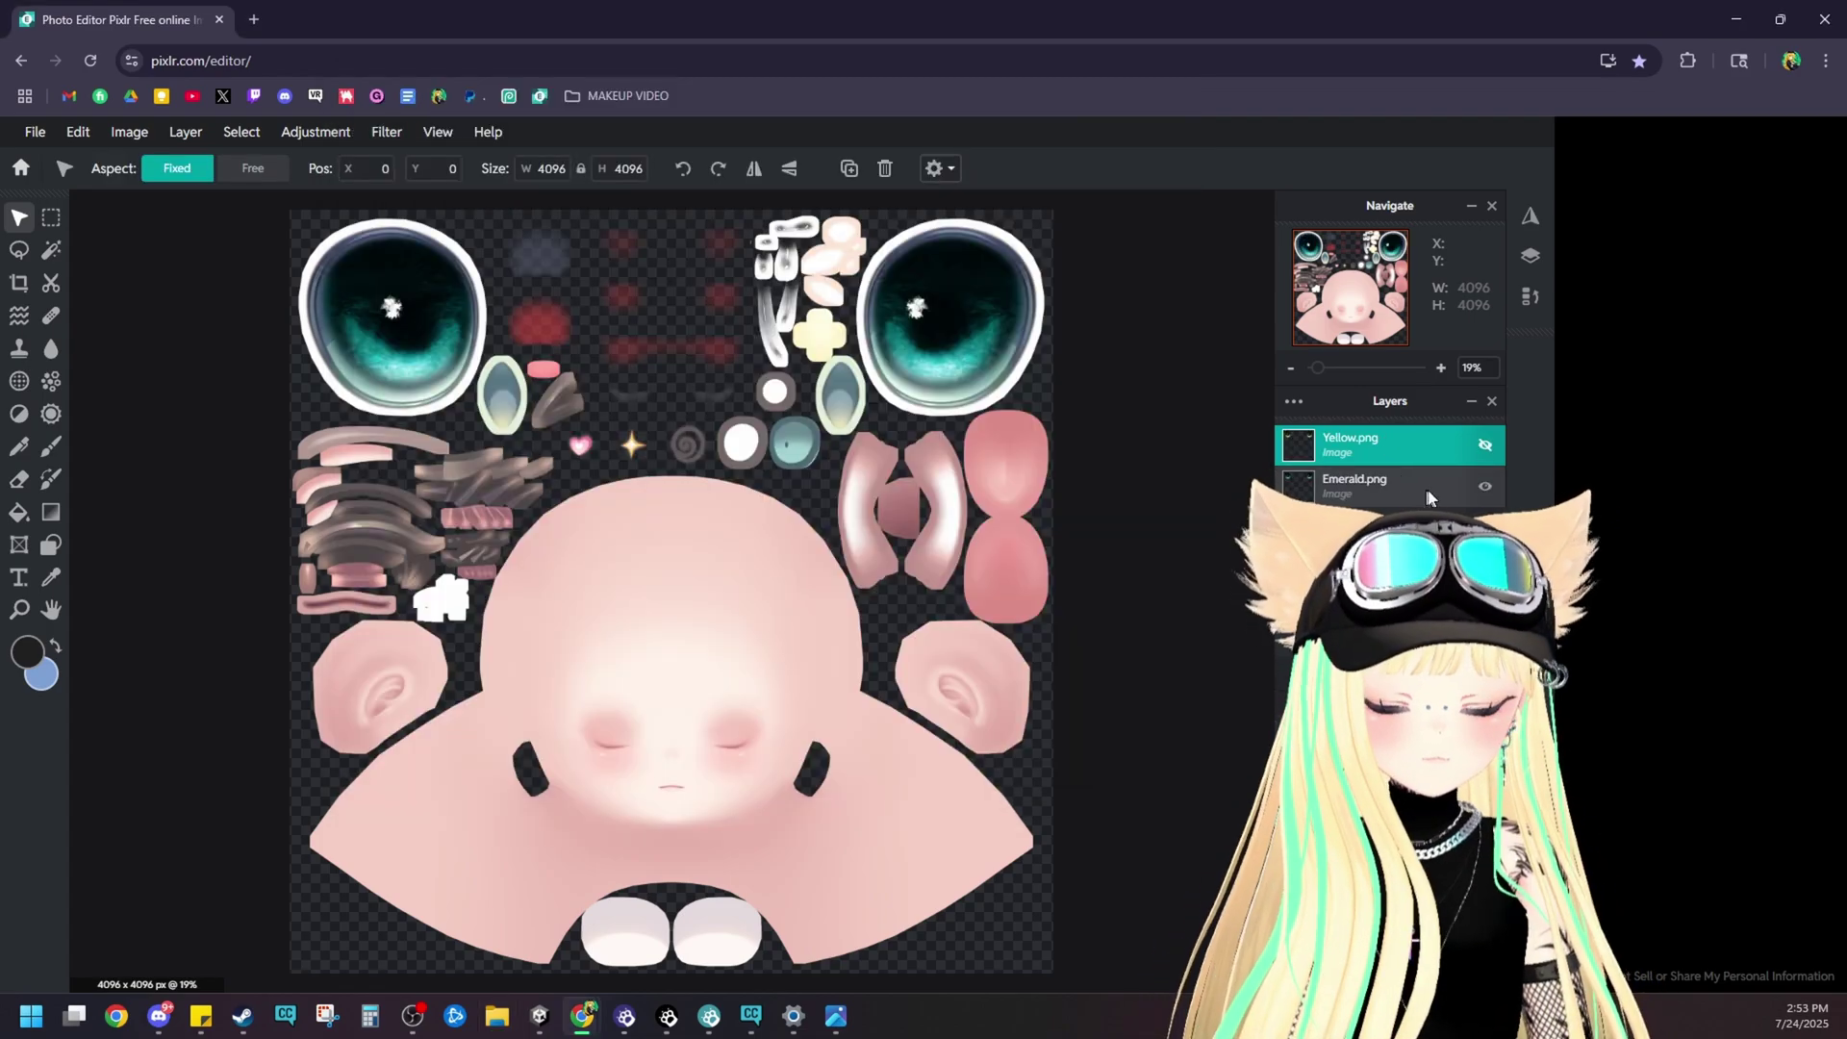
pyautogui.click(1486, 488)
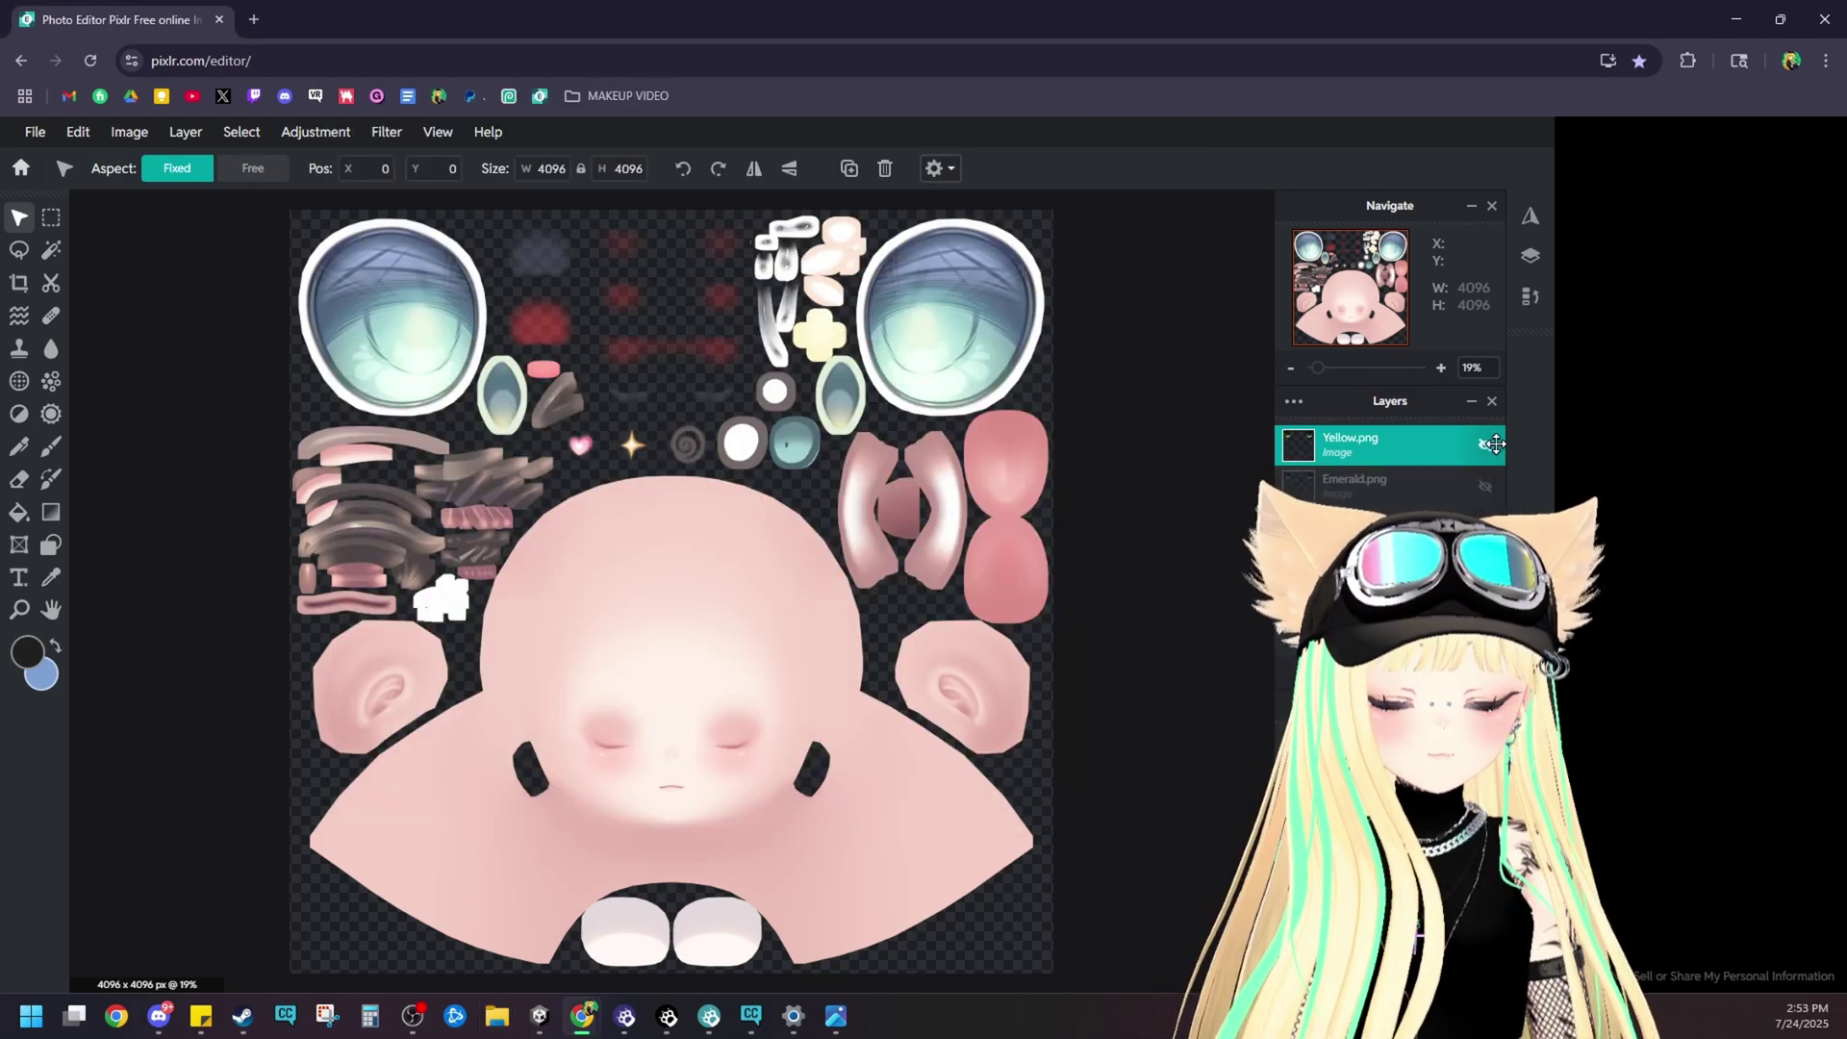
pyautogui.click(1483, 447)
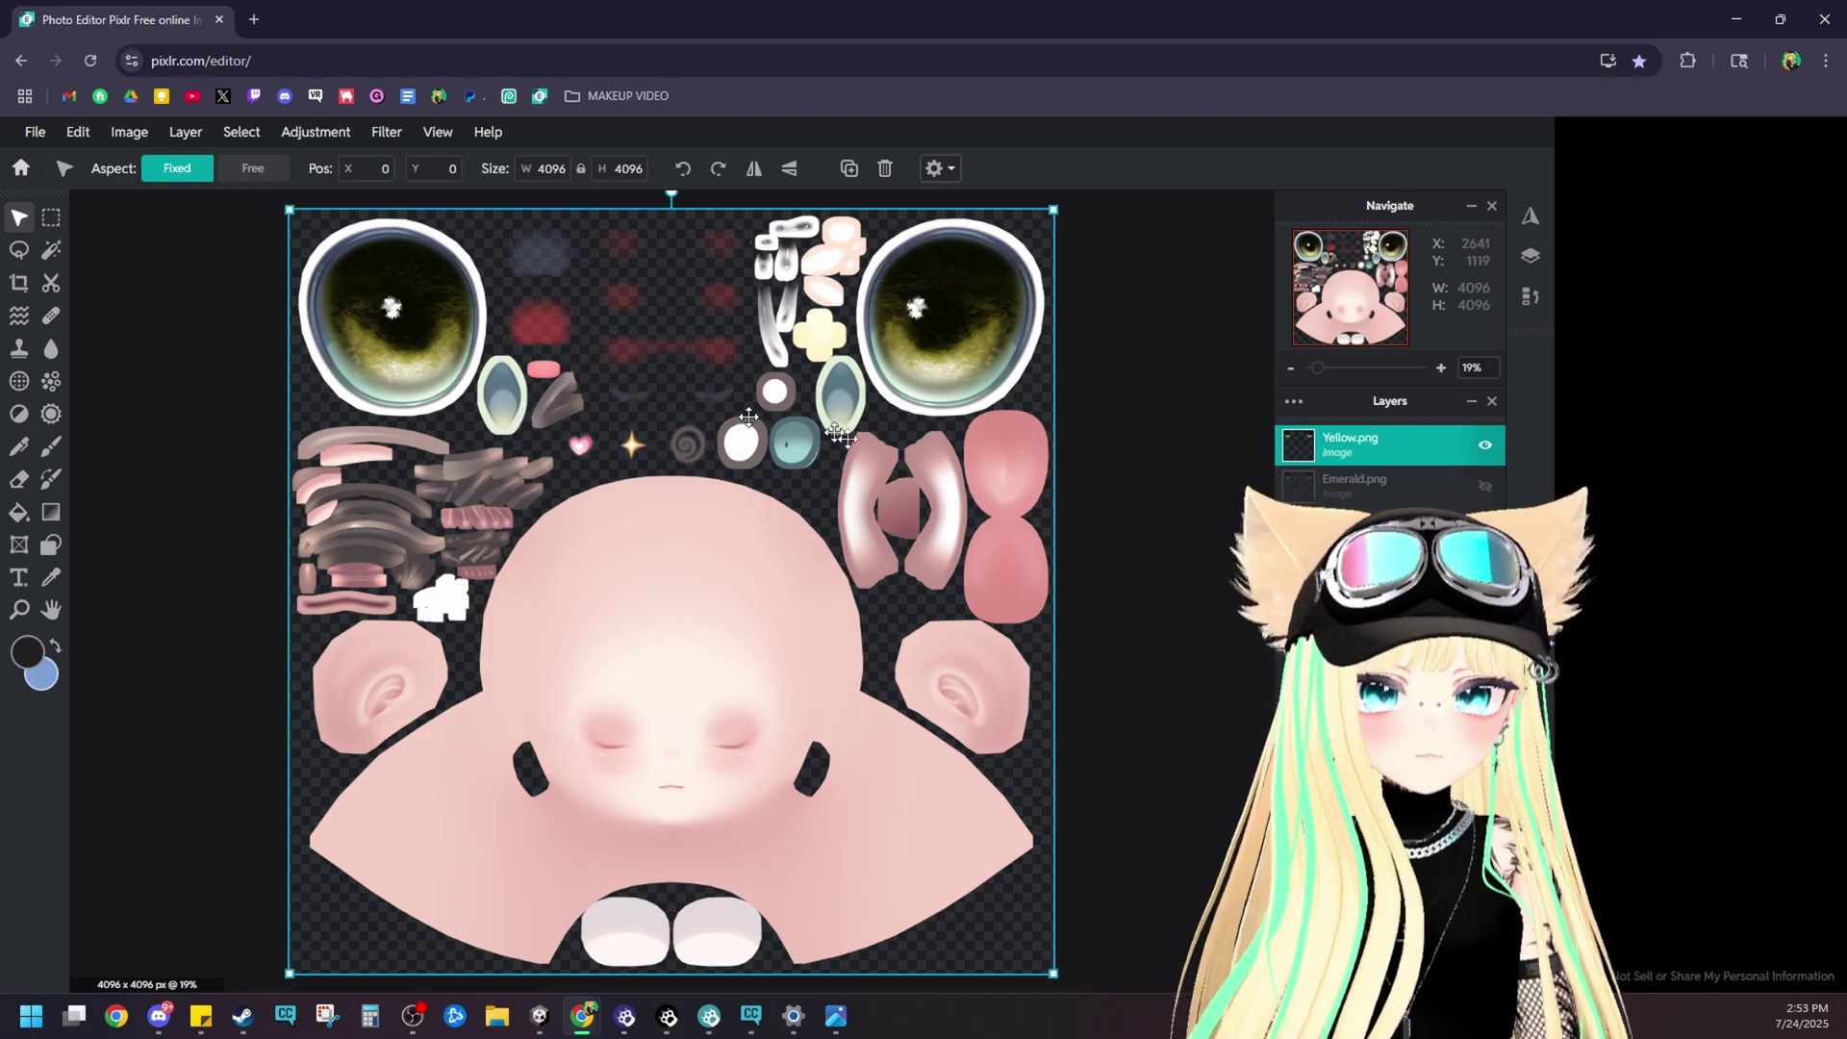
# - Add the paler face texture with darker eye makeup as an image layer
pyautogui.click(185, 131)
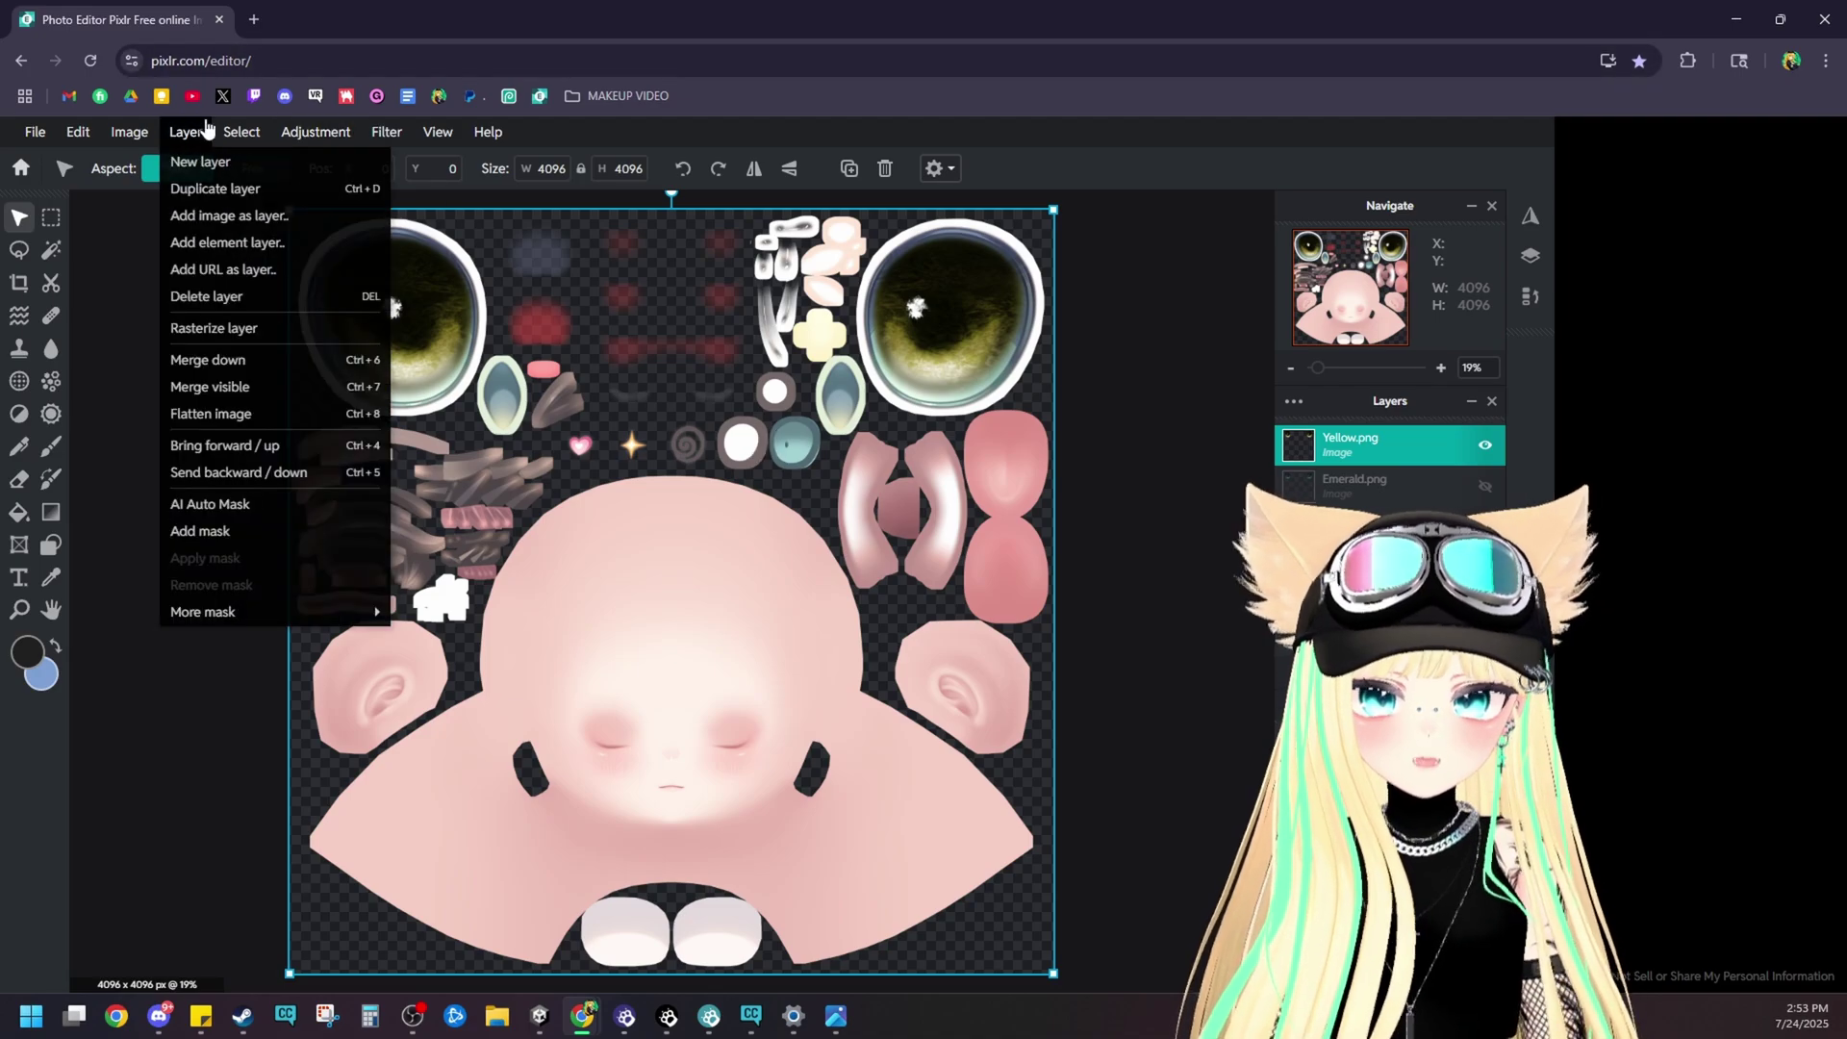
pyautogui.click(214, 219)
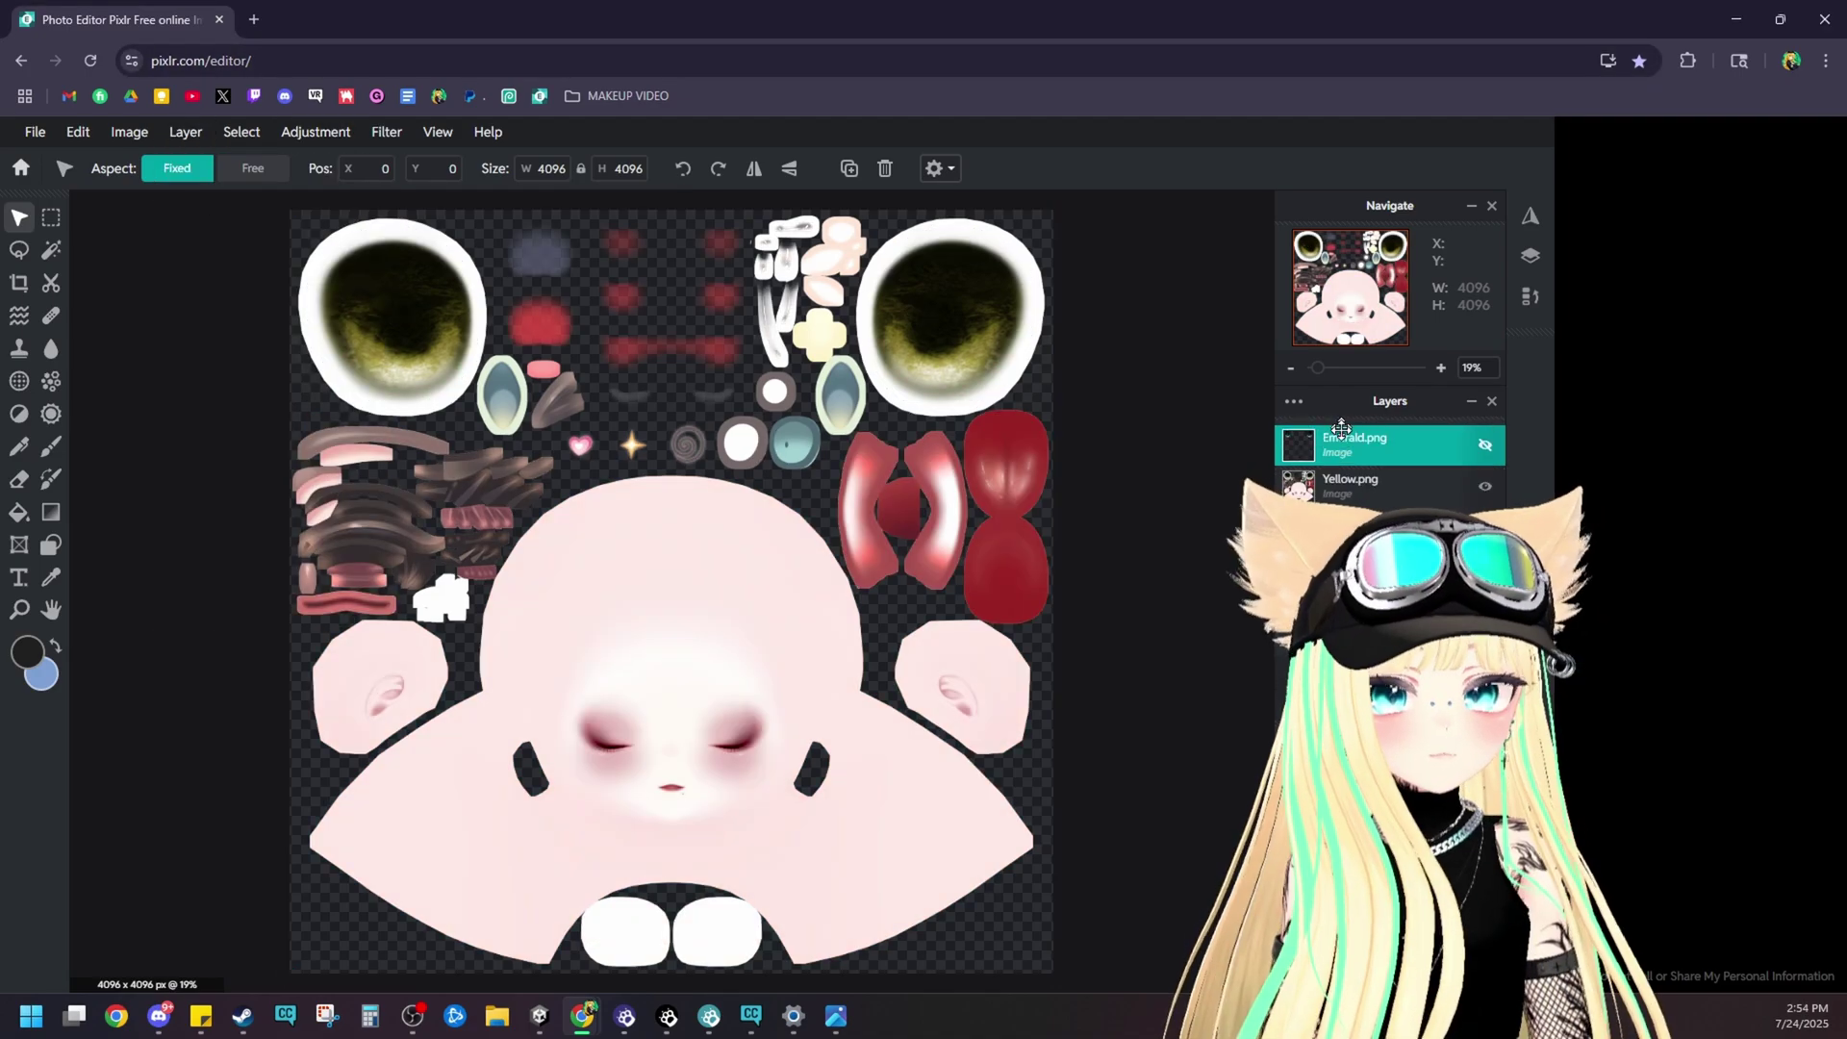
# - Toggle the Emerald.png layer on and off to compare the eye colours, leaving it visible
pyautogui.click(1488, 448)
pyautogui.click(1488, 448)
pyautogui.click(1488, 448)
pyautogui.click(1488, 448)
pyautogui.click(1488, 448)
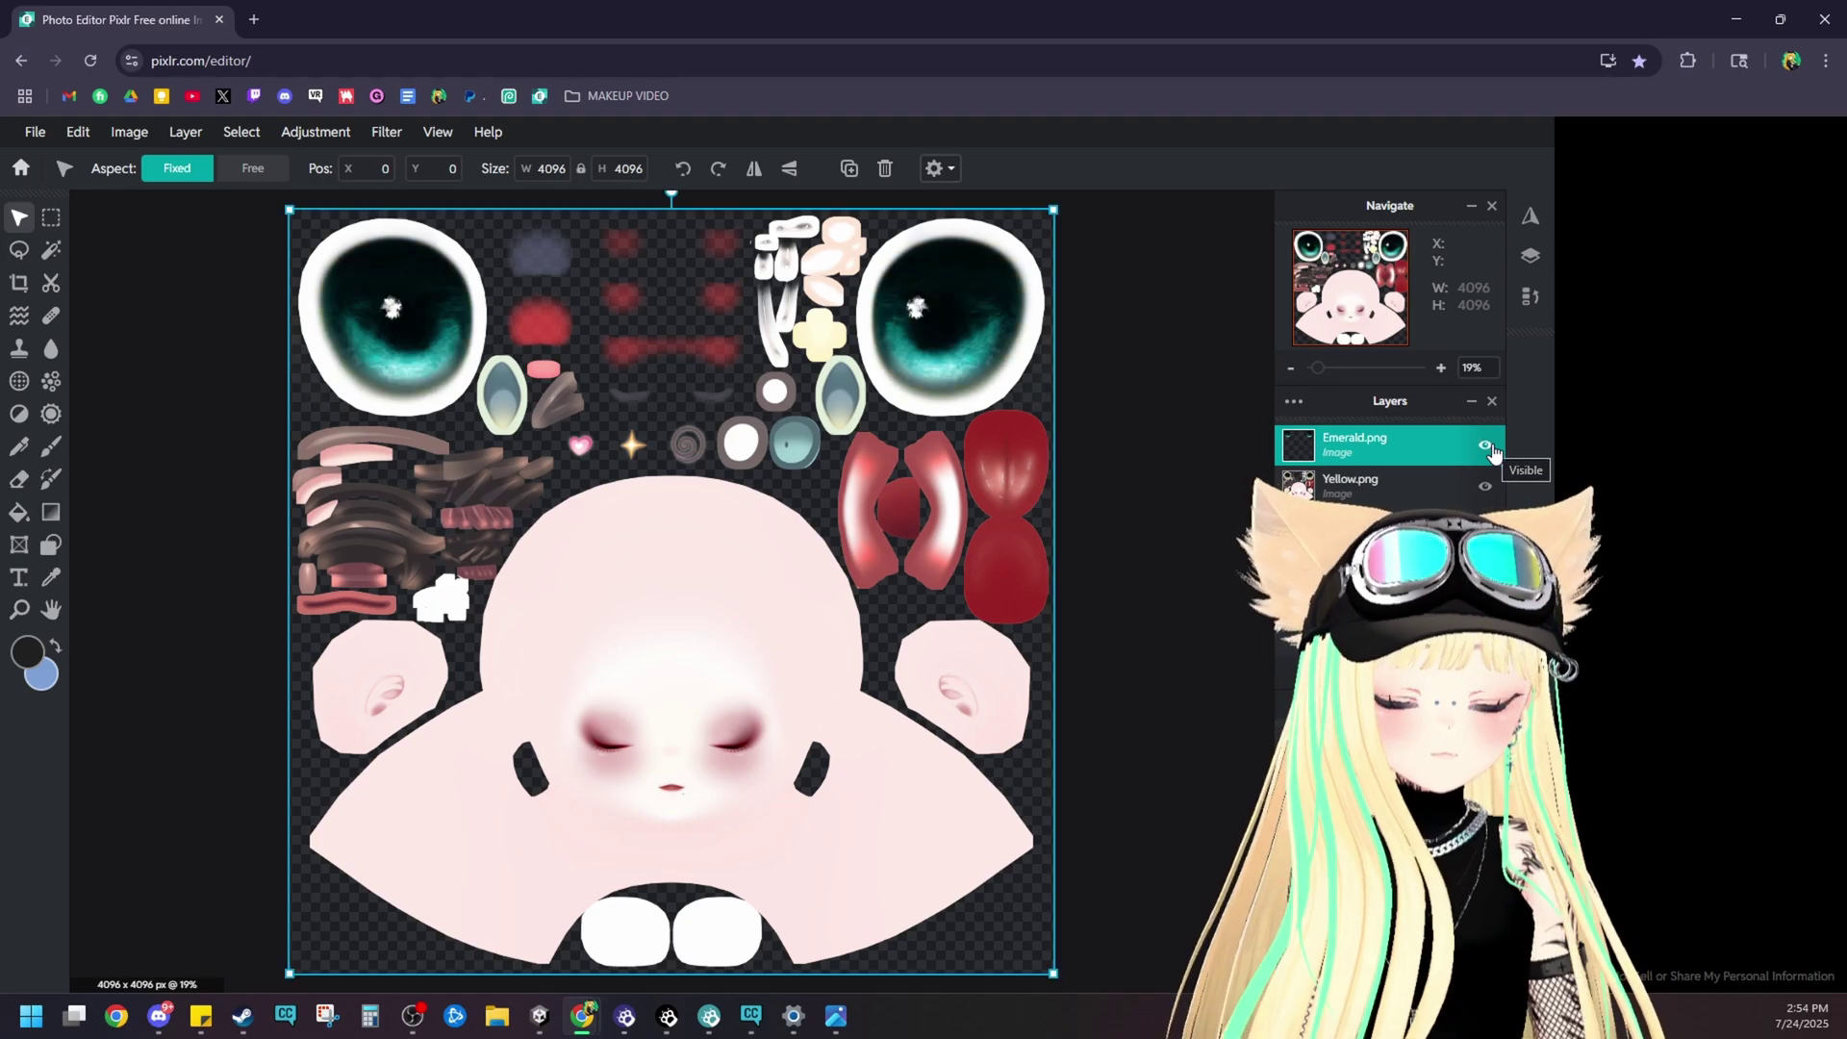
pyautogui.click(1488, 447)
pyautogui.click(1487, 448)
pyautogui.click(1487, 447)
pyautogui.click(1487, 447)
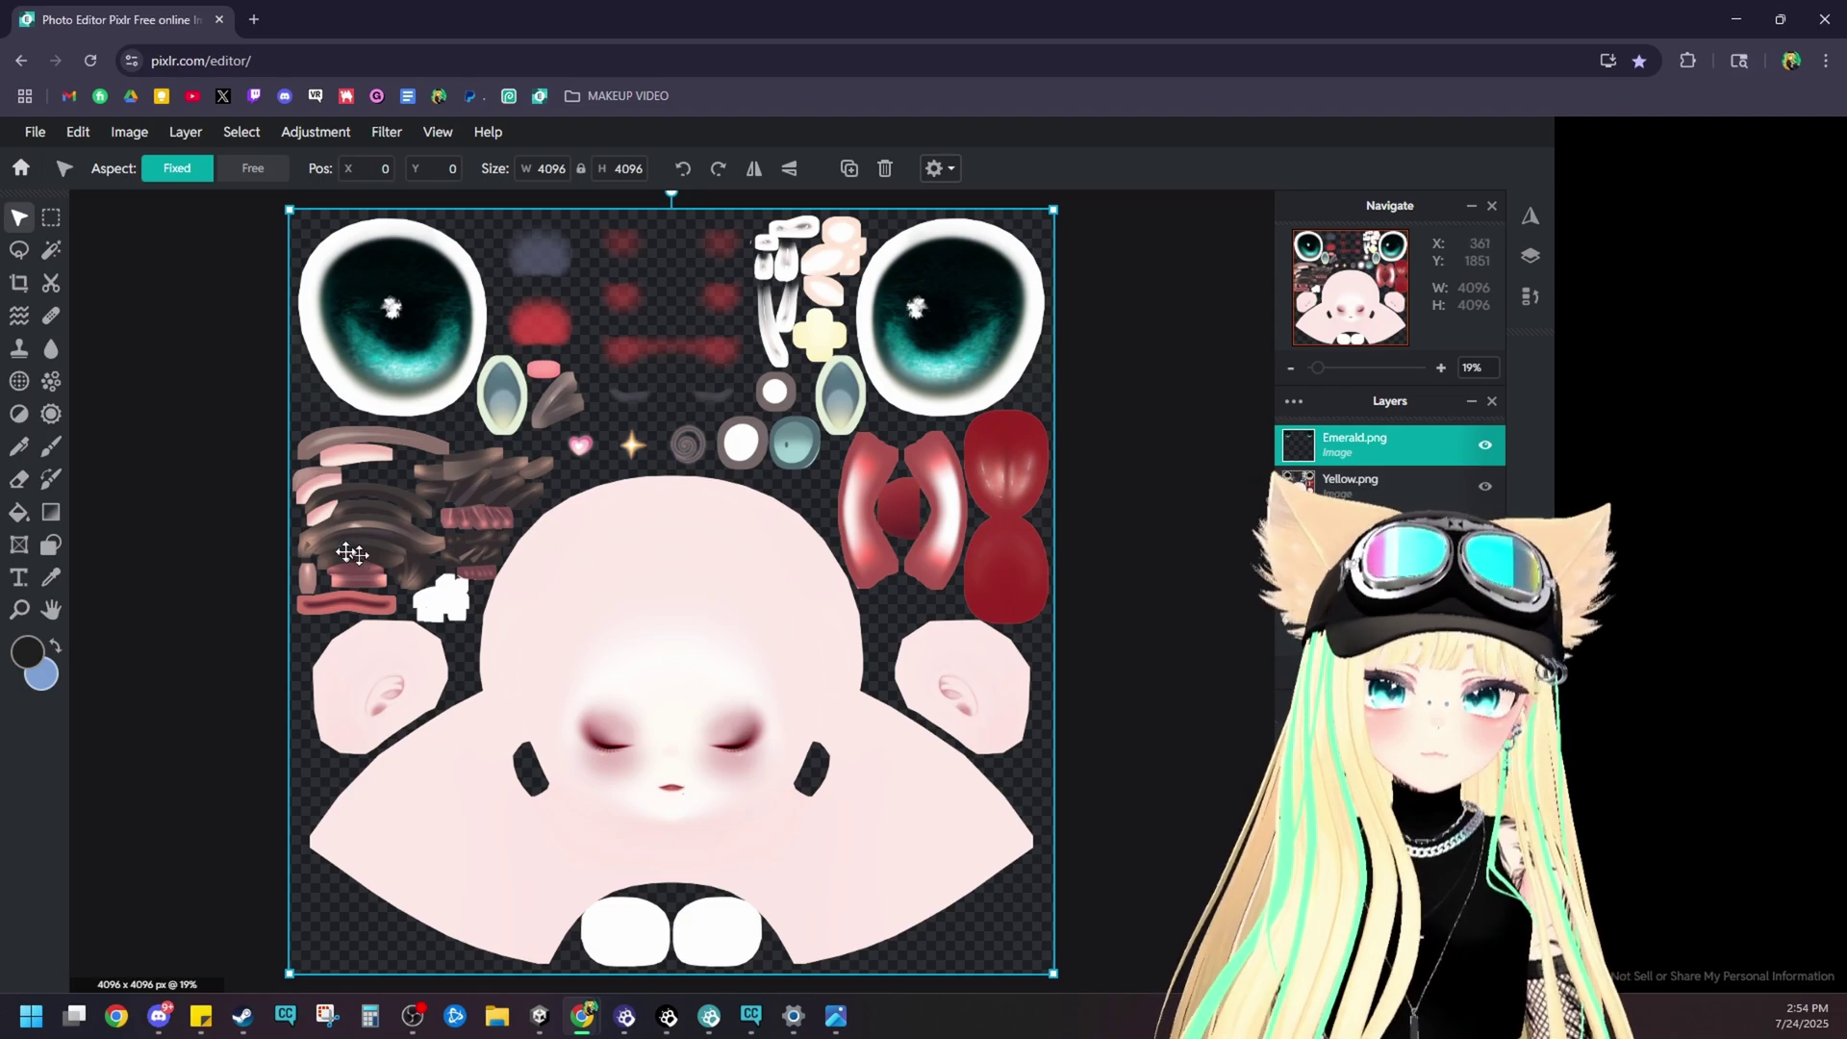
# - Add cheese_face_black.png as an image layer and move it below the Emerald.png and Yellow.png layers
pyautogui.click(328, 134)
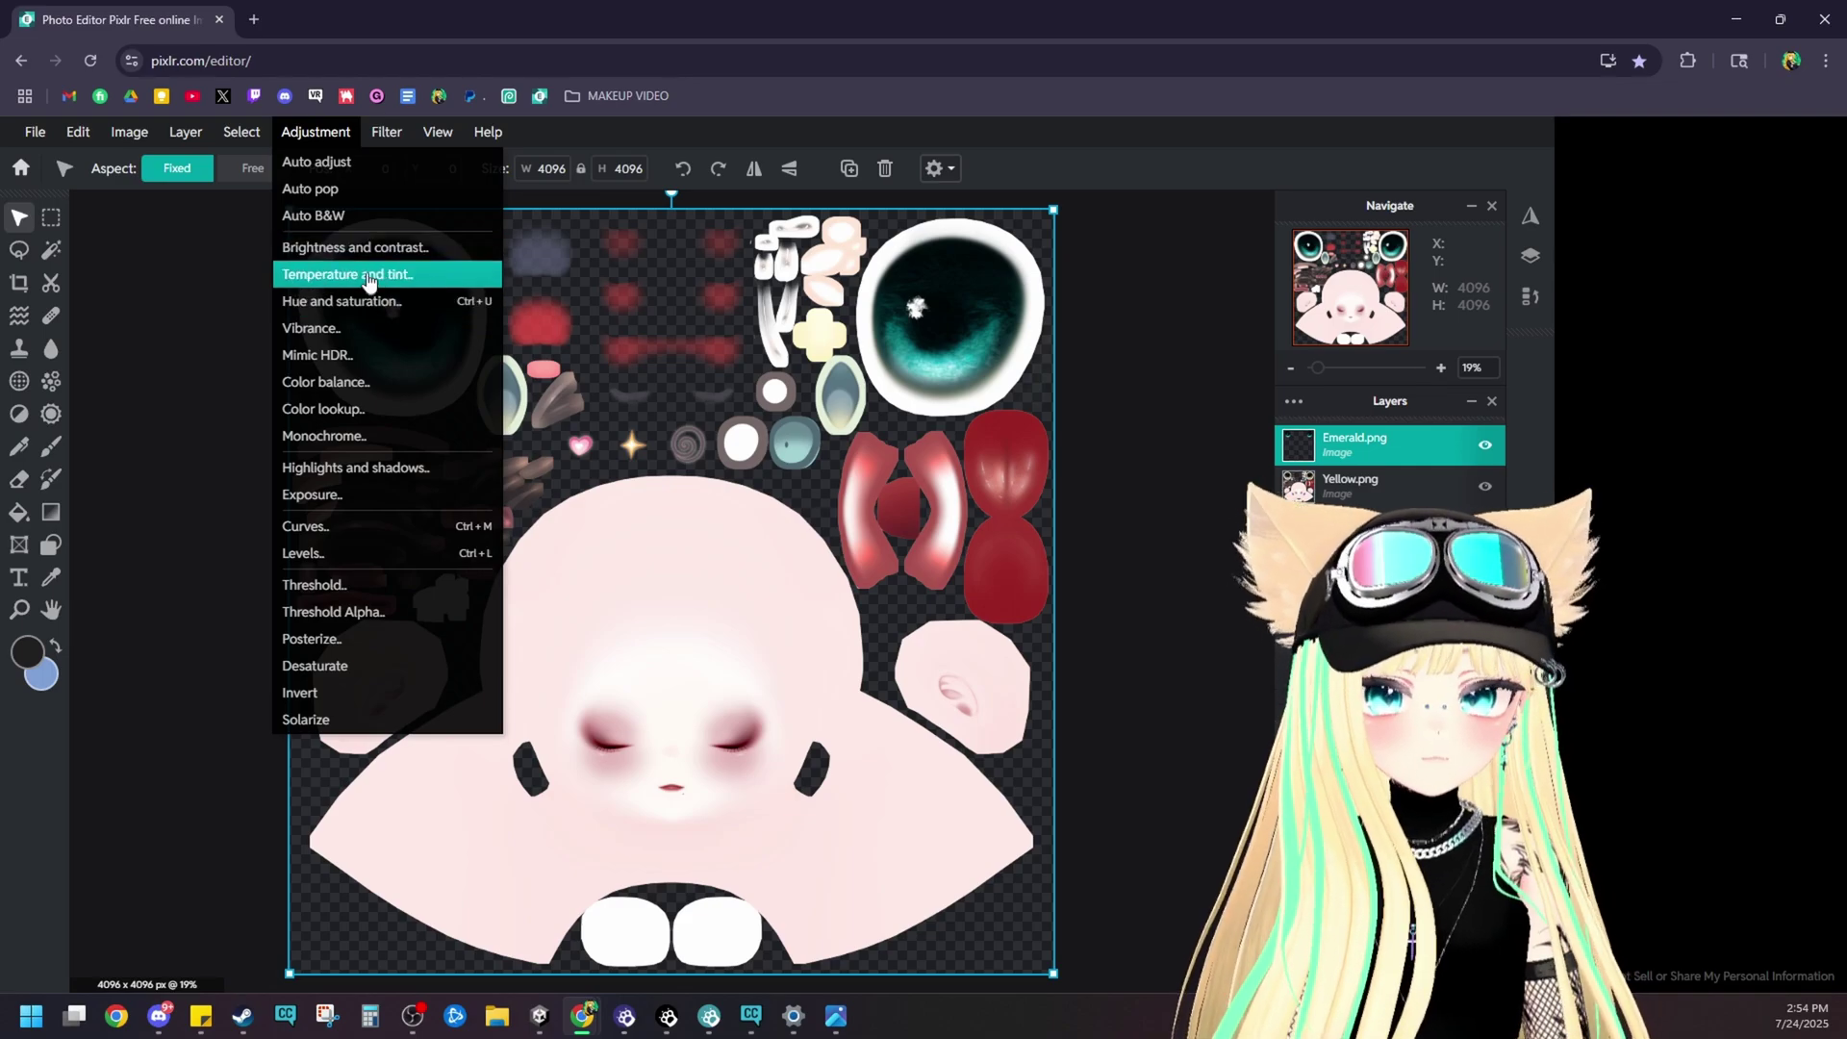
pyautogui.click(248, 131)
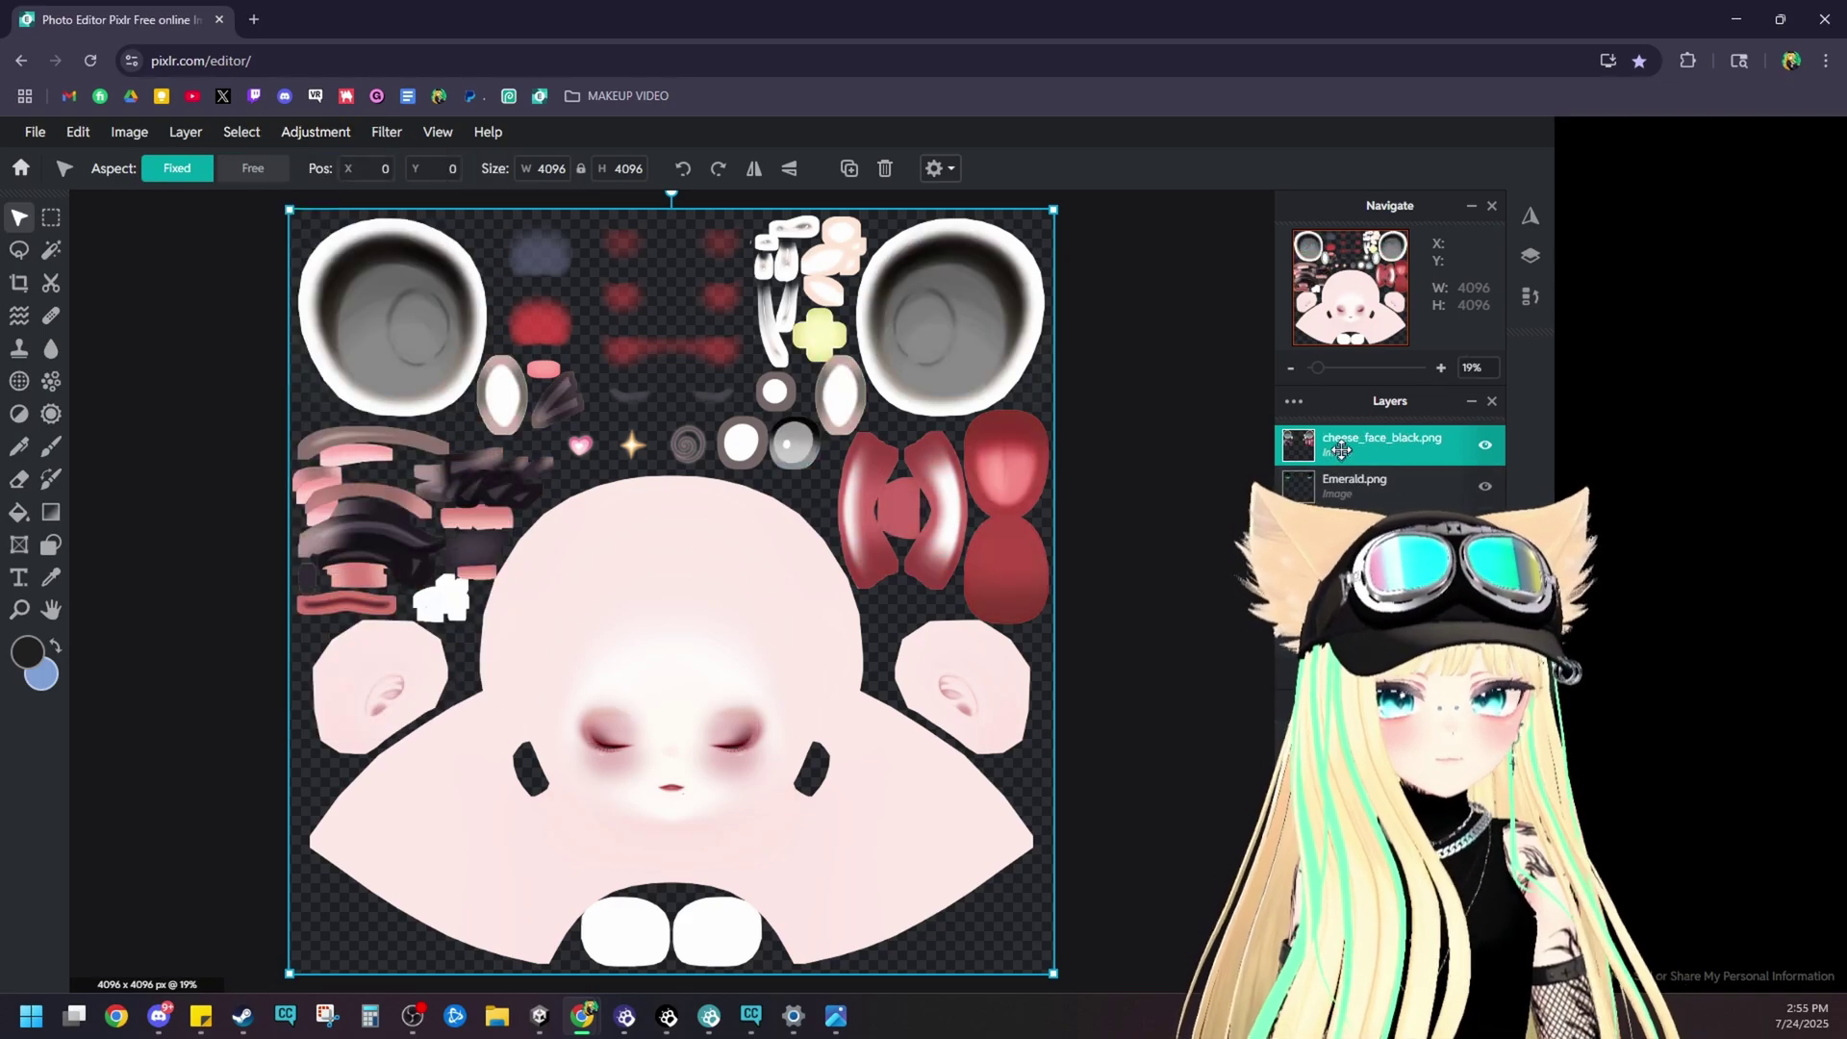
pyautogui.moveTo(1353, 504); pyautogui.dragTo(1356, 527)
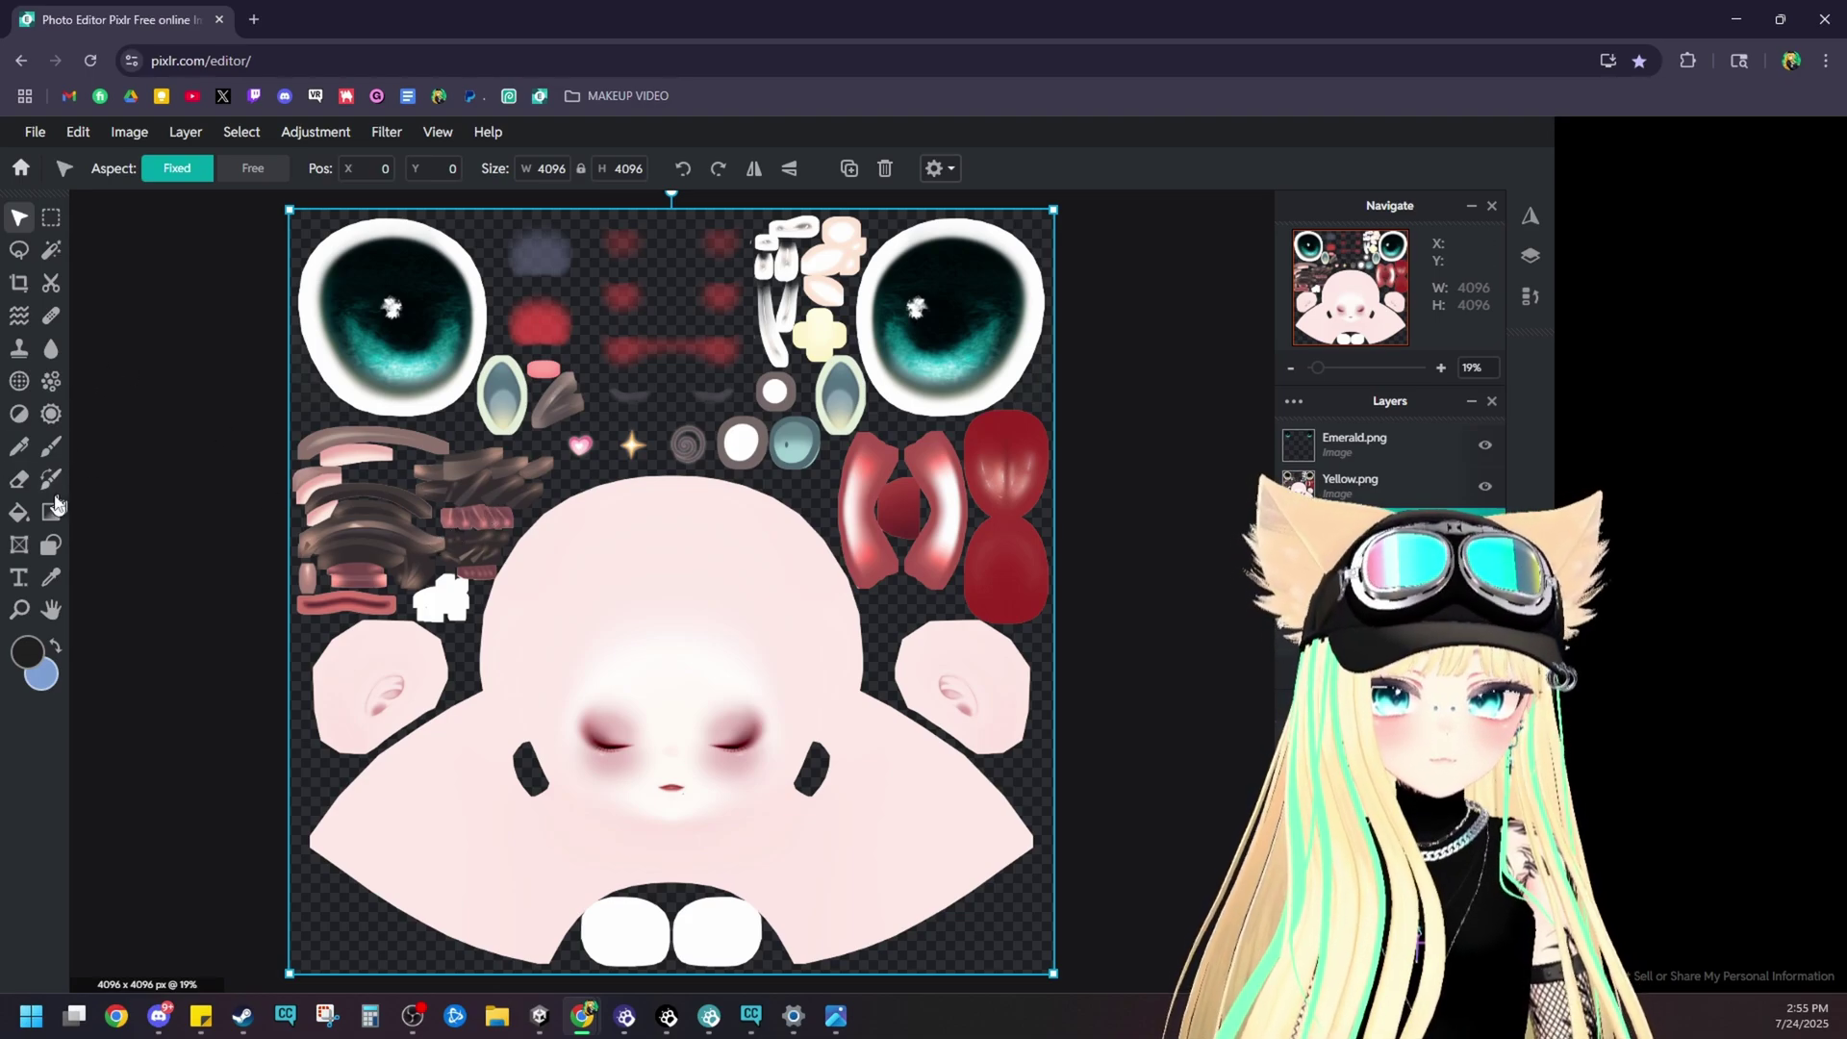
# - Select the brown lash pieces on the Yellow.png layer with the wand and erase them to reveal the black ones underneath
pyautogui.scroll(3, 654, 754)
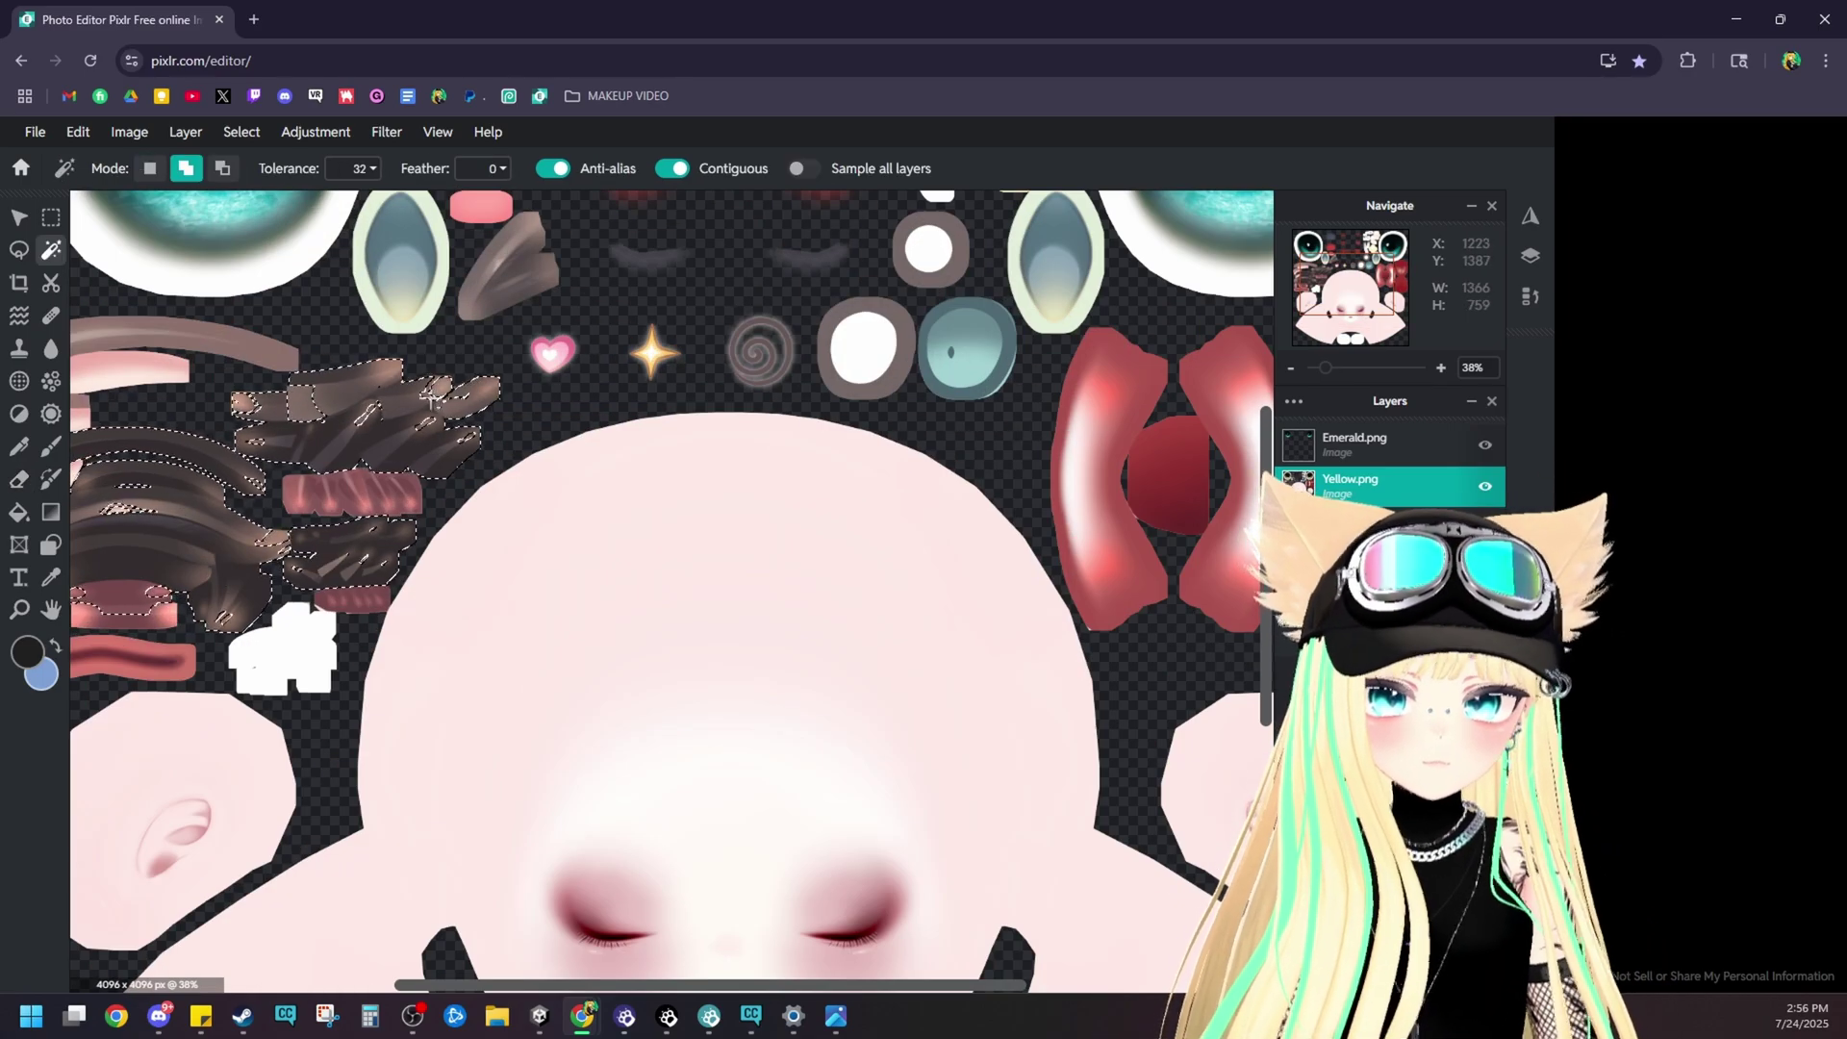
pyautogui.scroll(4, 432, 394)
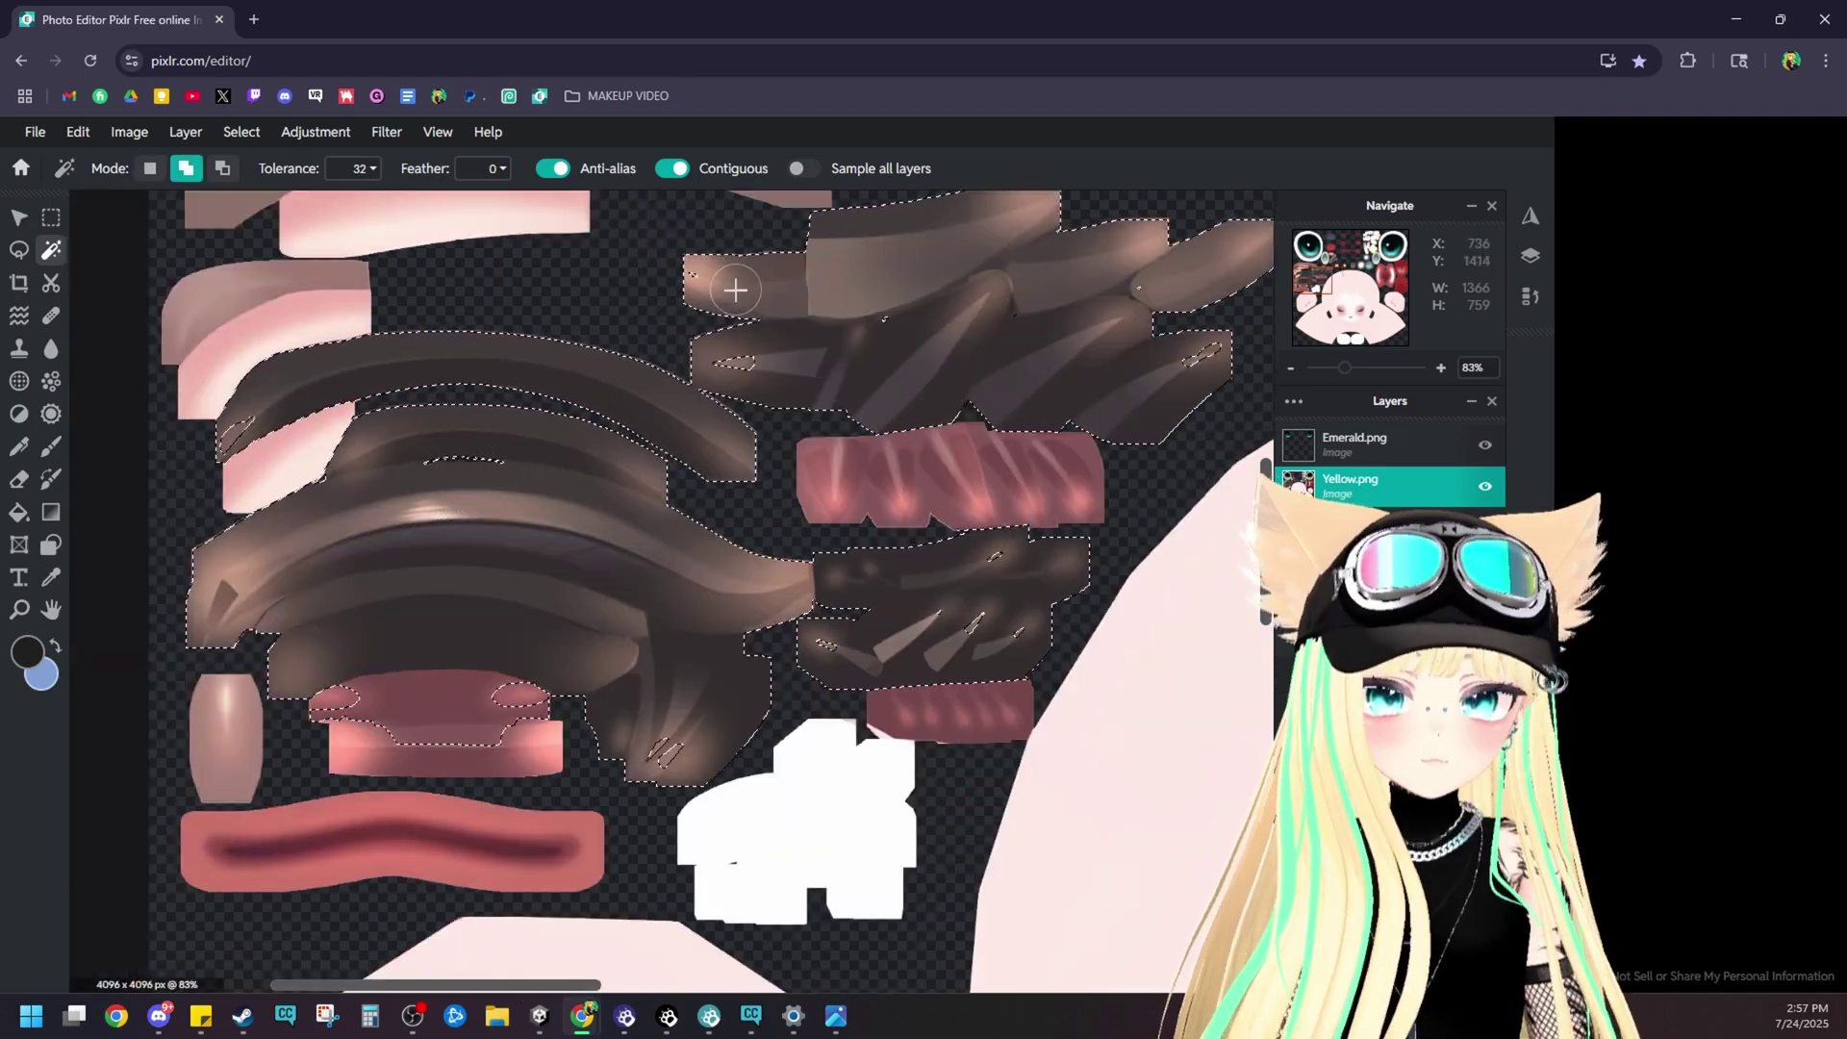
pyautogui.scroll(-2, 735, 289)
pyautogui.click(19, 479)
pyautogui.moveTo(135, 435)
pyautogui.mouseDown()
pyautogui.moveTo(437, 461)
pyautogui.moveTo(791, 330)
pyautogui.moveTo(754, 451)
pyautogui.moveTo(481, 596)
pyautogui.moveTo(327, 587)
pyautogui.moveTo(154, 520)
pyautogui.moveTo(285, 598)
pyautogui.mouseUp()
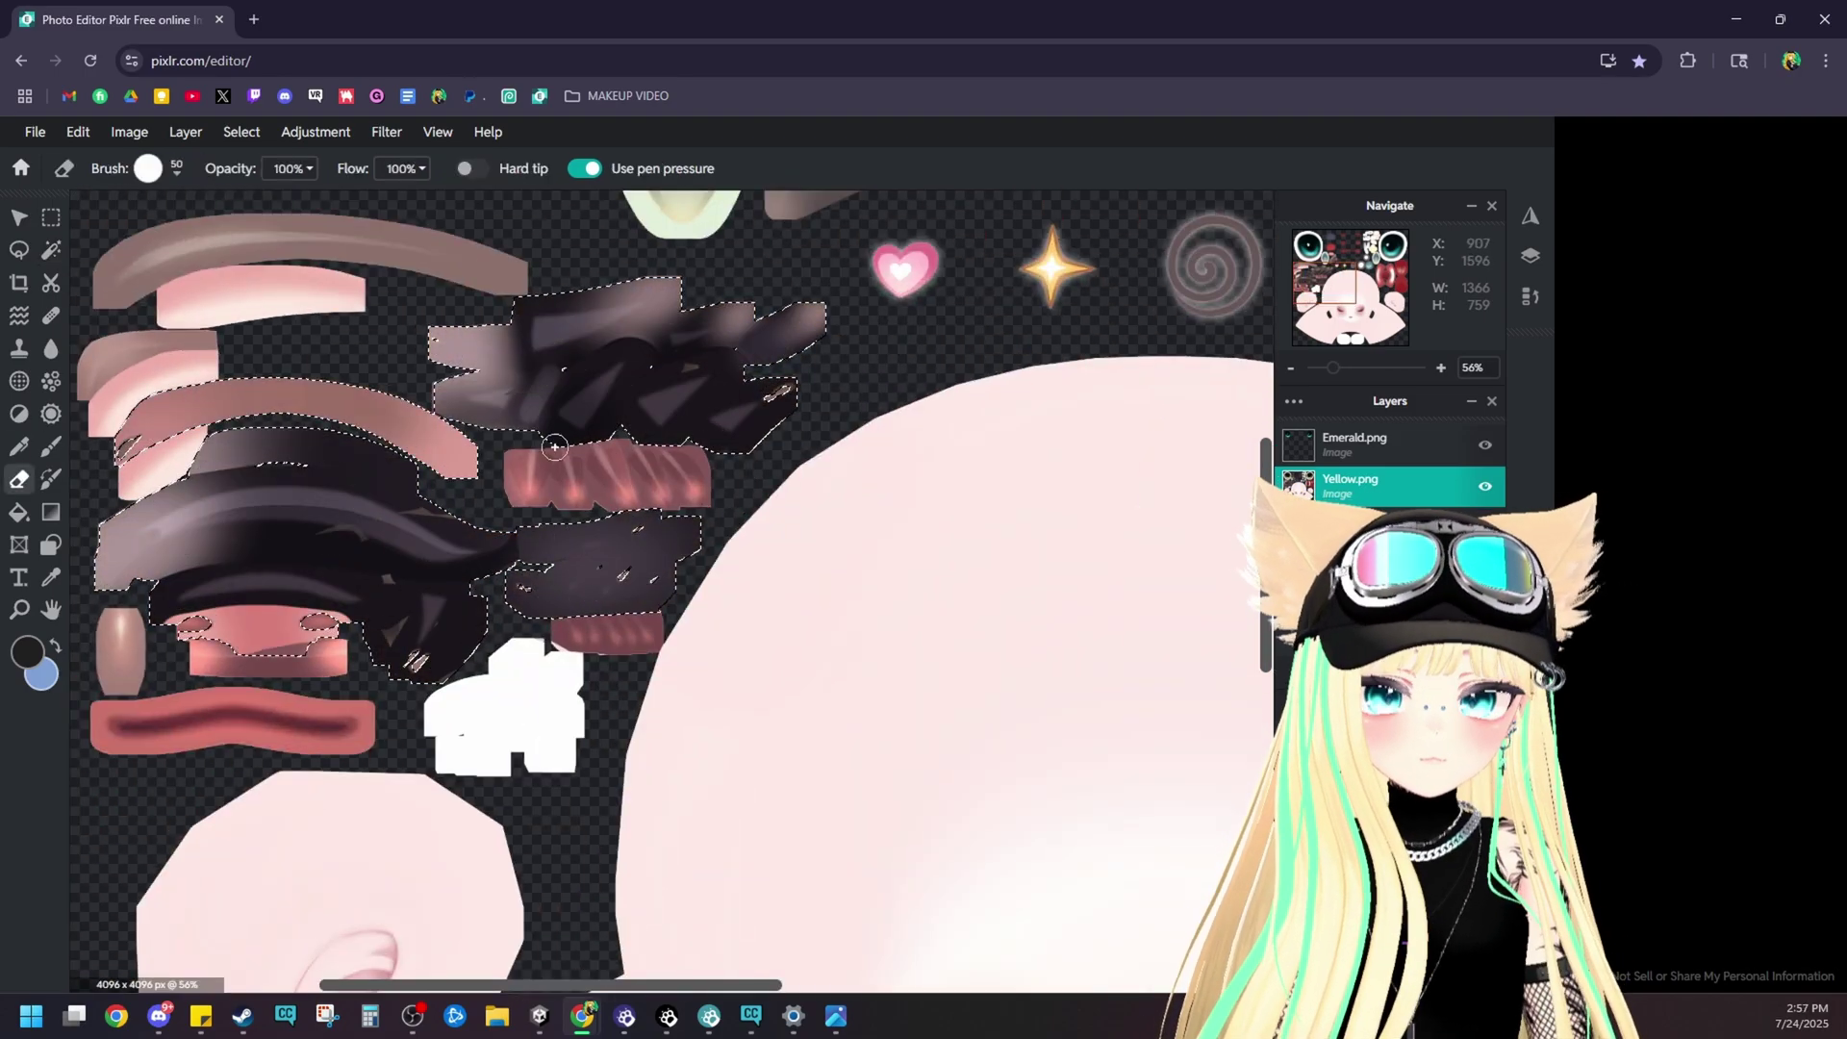
pyautogui.scroll(-2, 636, 427)
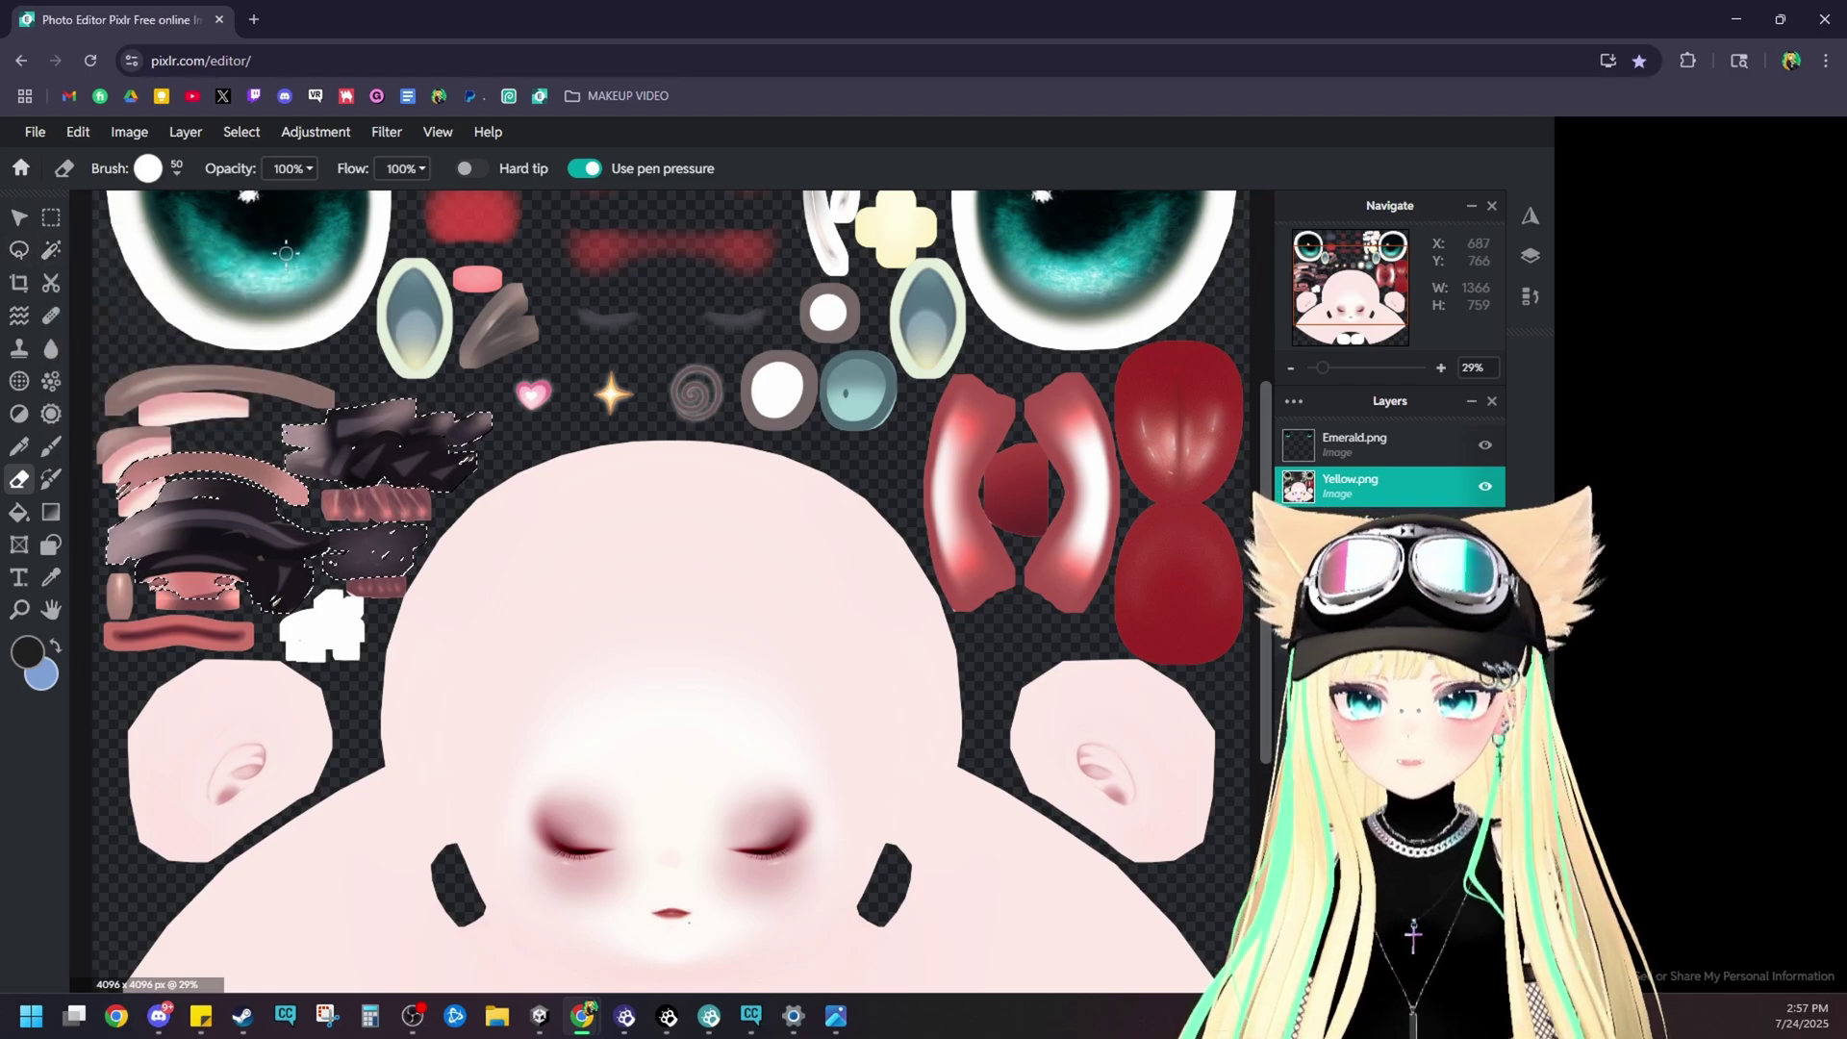
# - Erase the striped pink strip between the lash pieces and the pink area under the lower lashes
pyautogui.scroll(1, 136, 498)
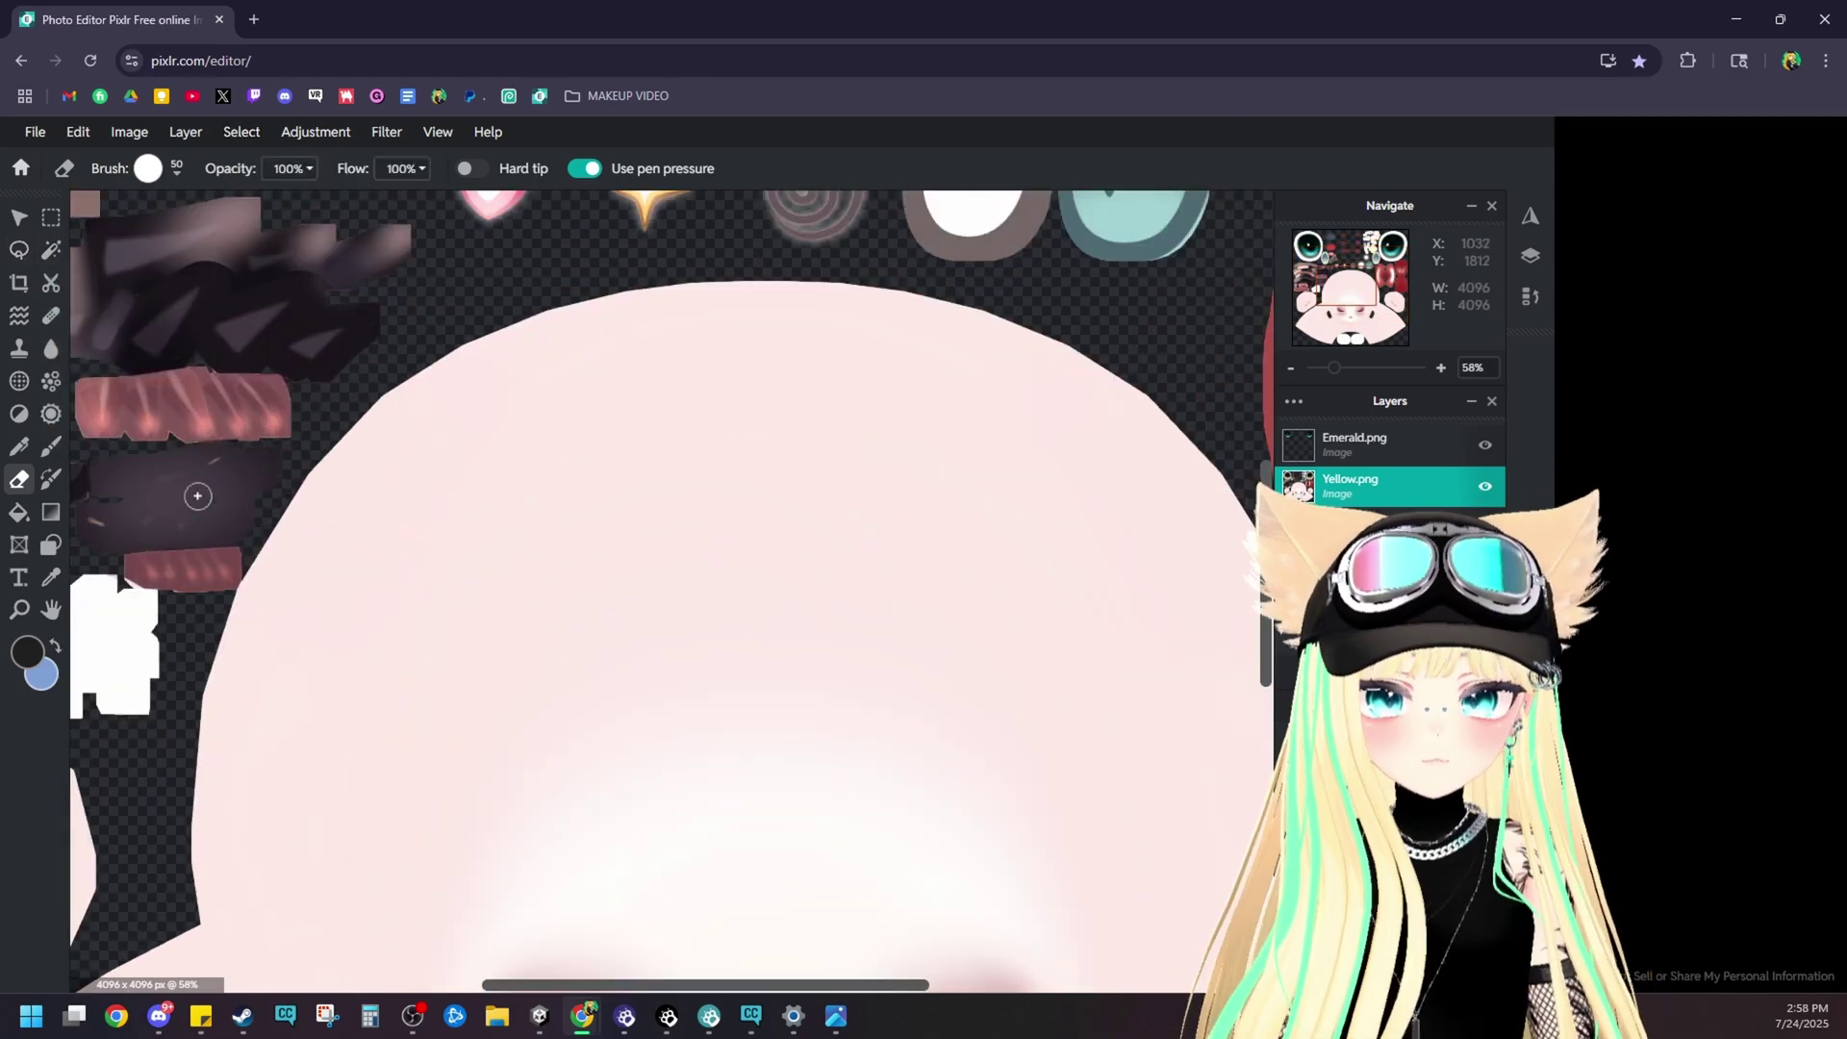
pyautogui.scroll(1, 693, 436)
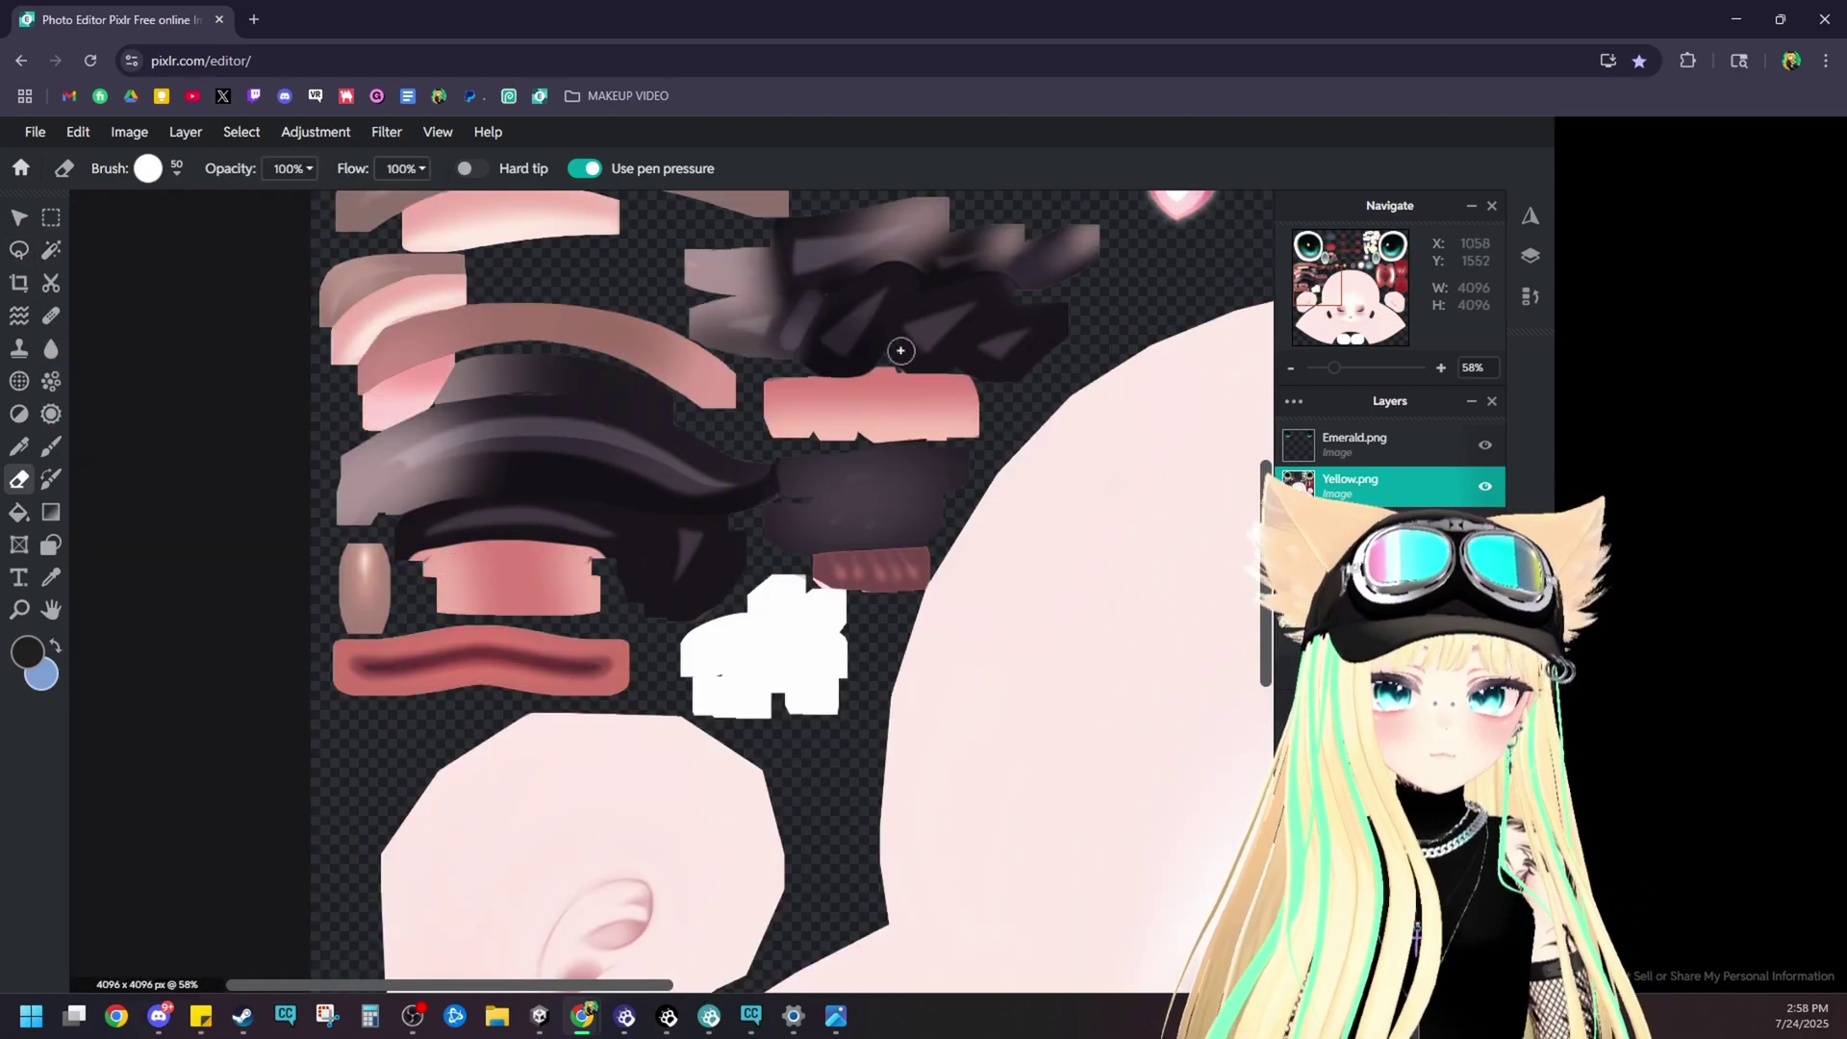
pyautogui.scroll(-3, 964, 511)
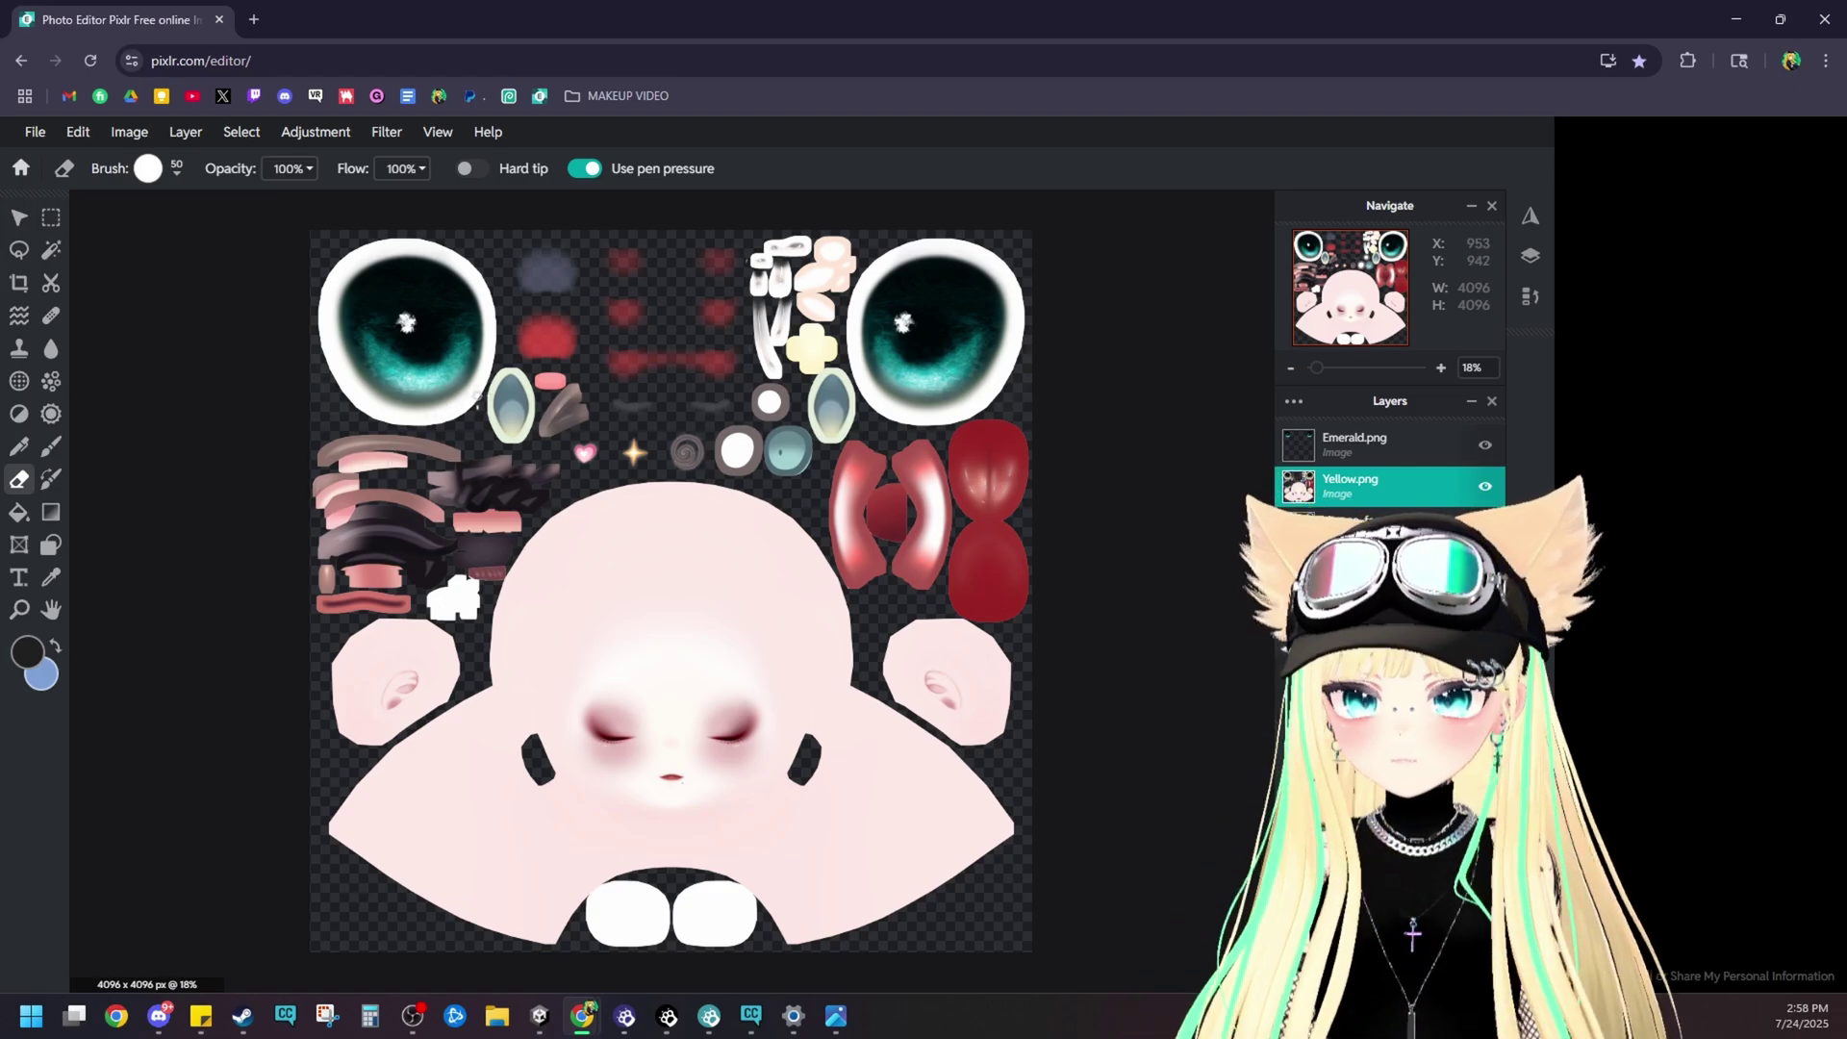
# - Sample the brown of the uppermost eyebrow strip as the secondary colour and set the main colour to dark purple
pyautogui.scroll(2, 611, 443)
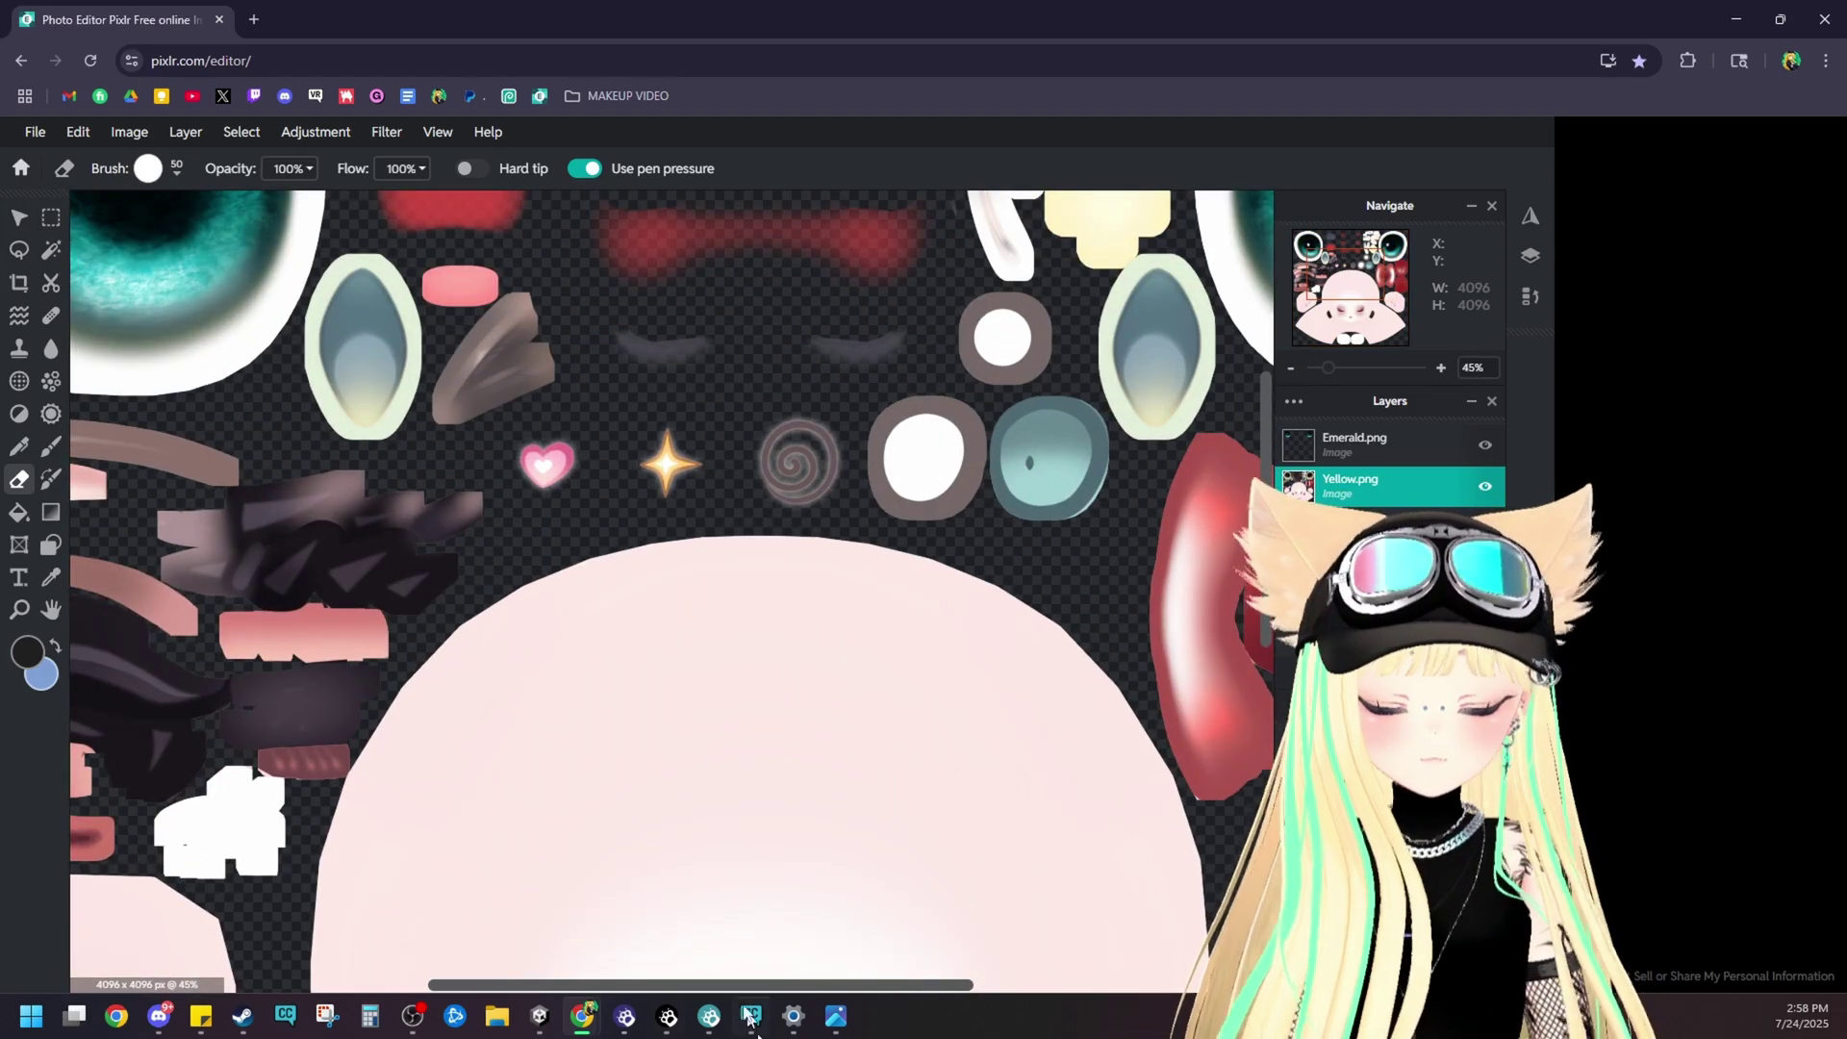
pyautogui.moveTo(648, 983); pyautogui.dragTo(446, 983)
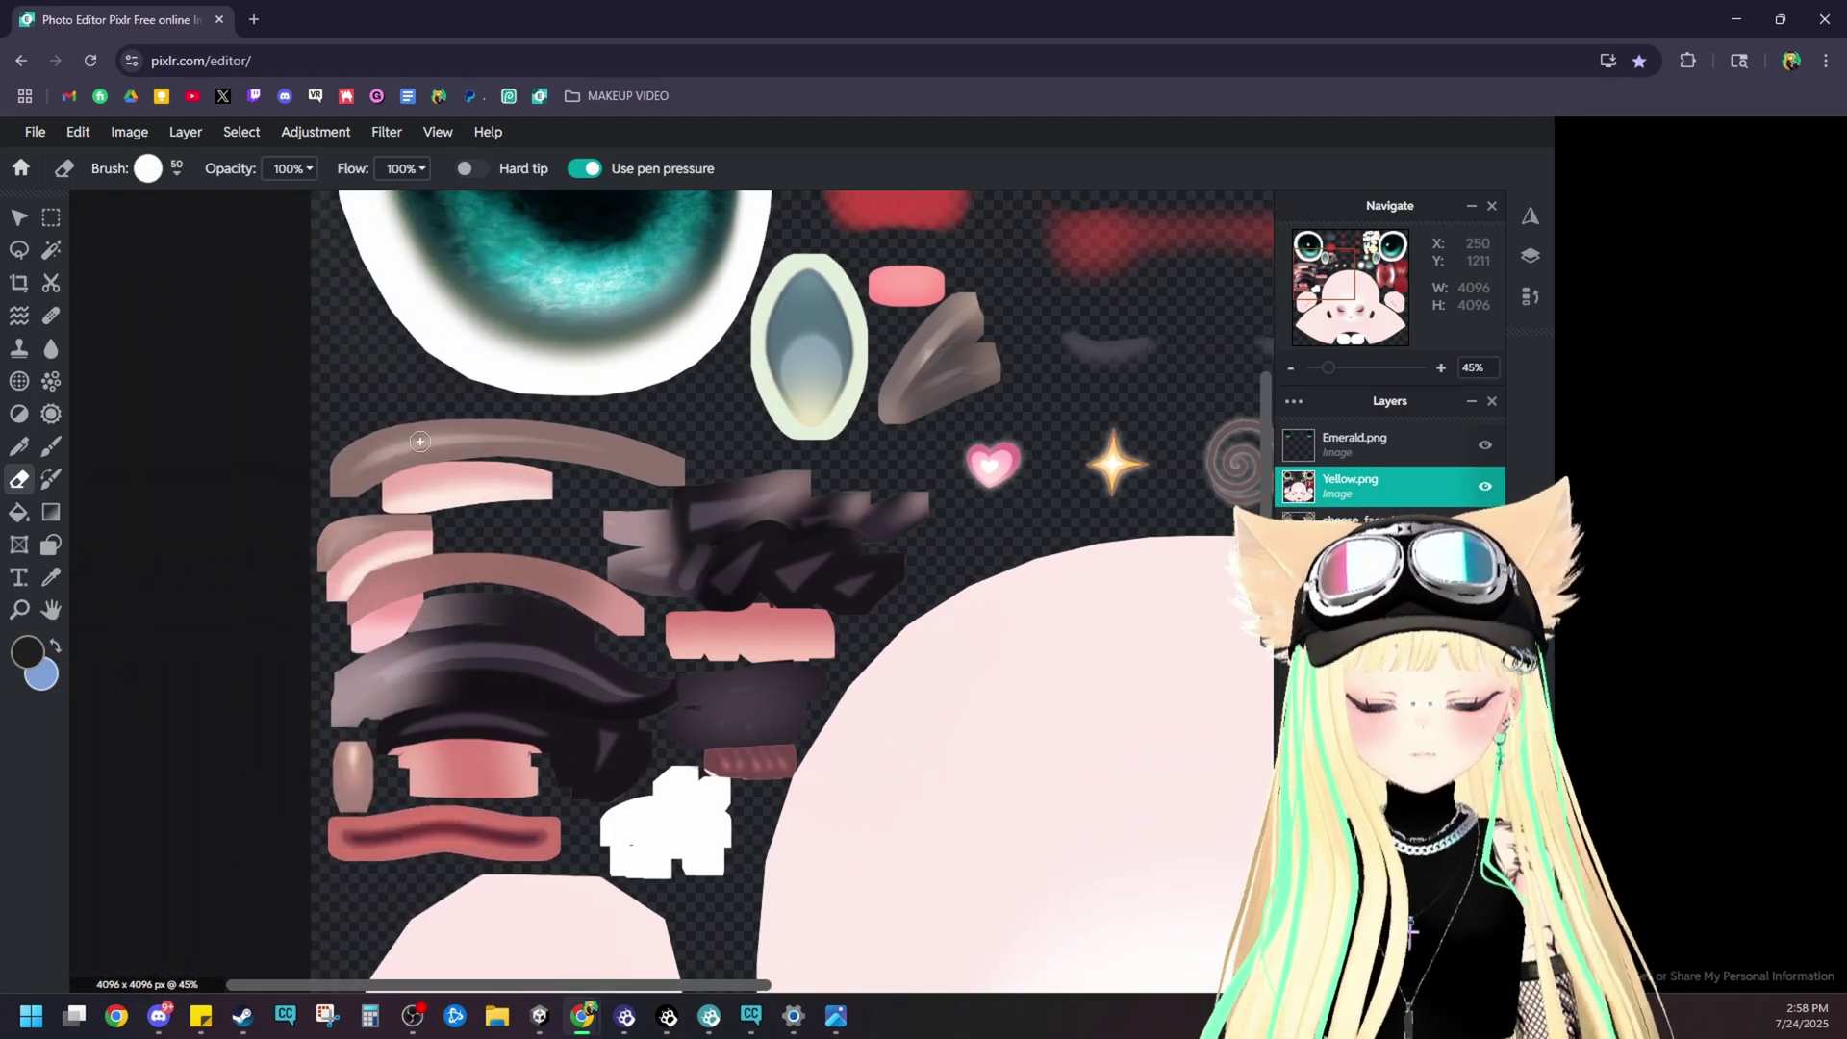
pyautogui.click(51, 481)
pyautogui.press('i')
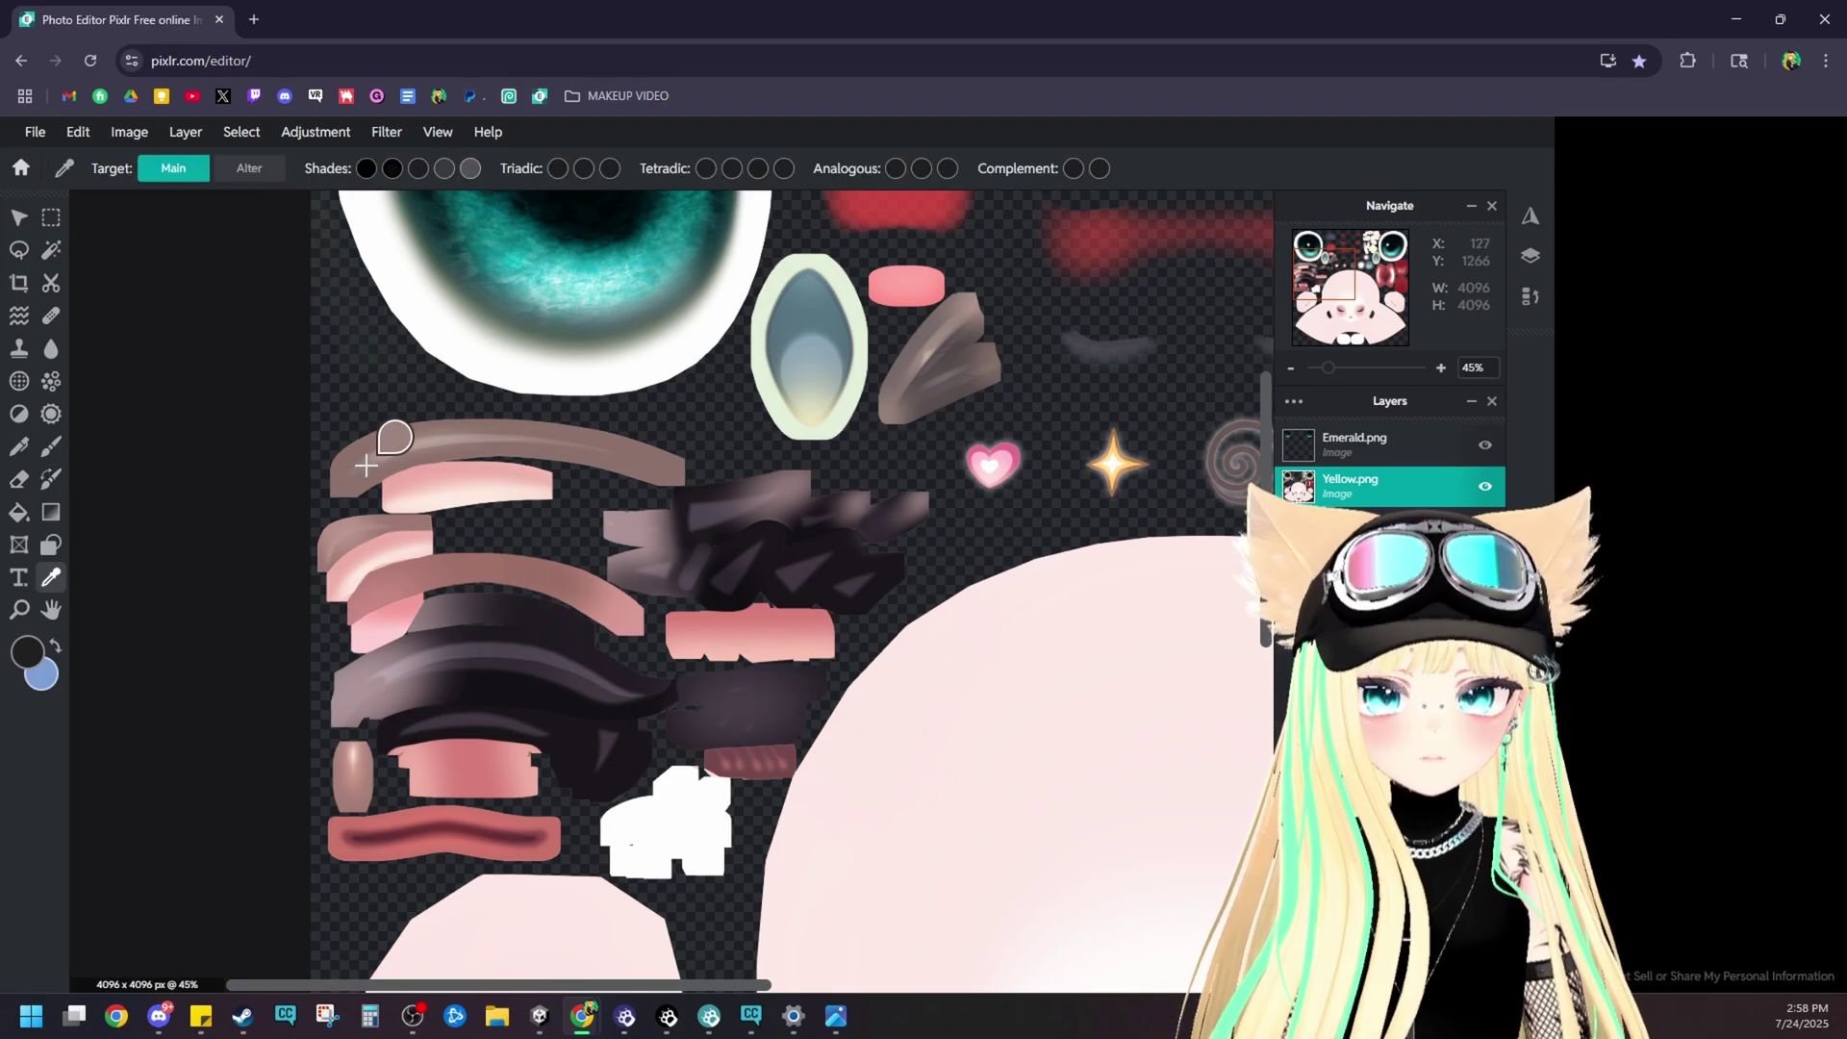
pyautogui.click(370, 457)
pyautogui.click(56, 646)
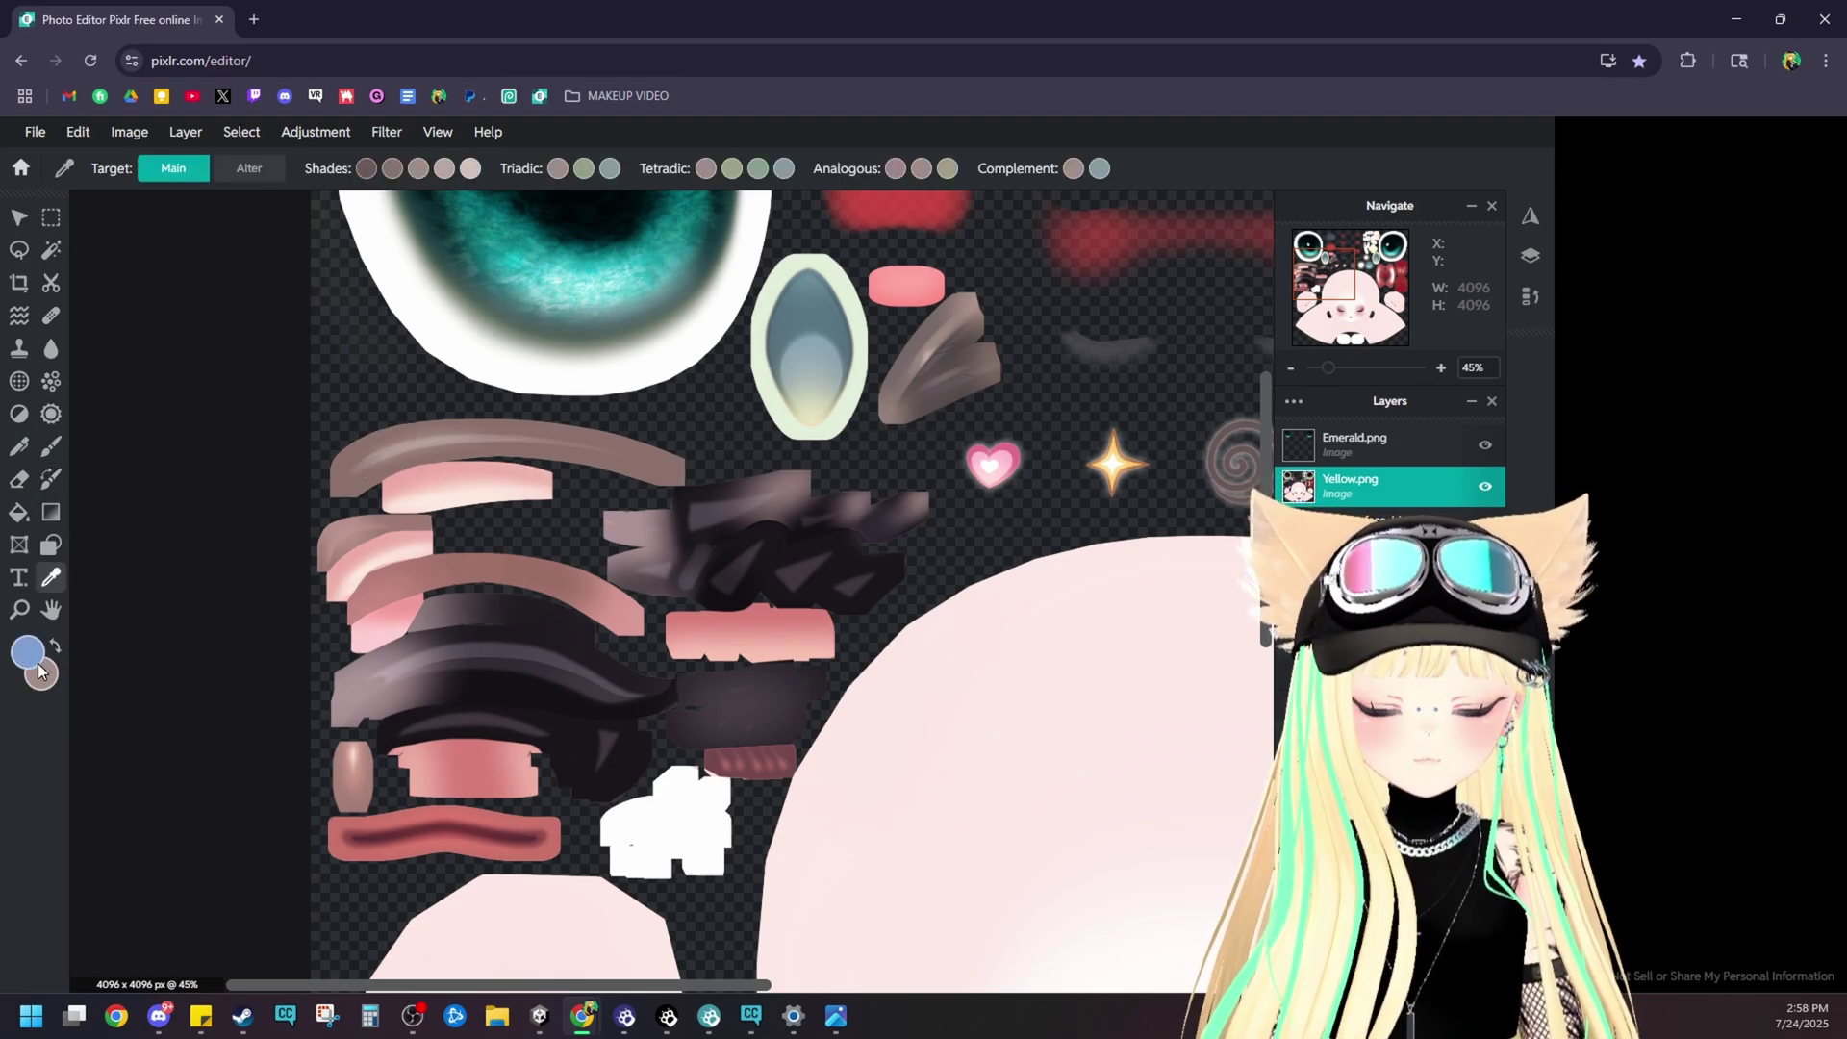
pyautogui.click(31, 656)
pyautogui.click(973, 483)
pyautogui.moveTo(900, 514)
pyautogui.mouseDown()
pyautogui.moveTo(927, 528)
pyautogui.moveTo(849, 566)
pyautogui.mouseUp()
pyautogui.click(1138, 713)
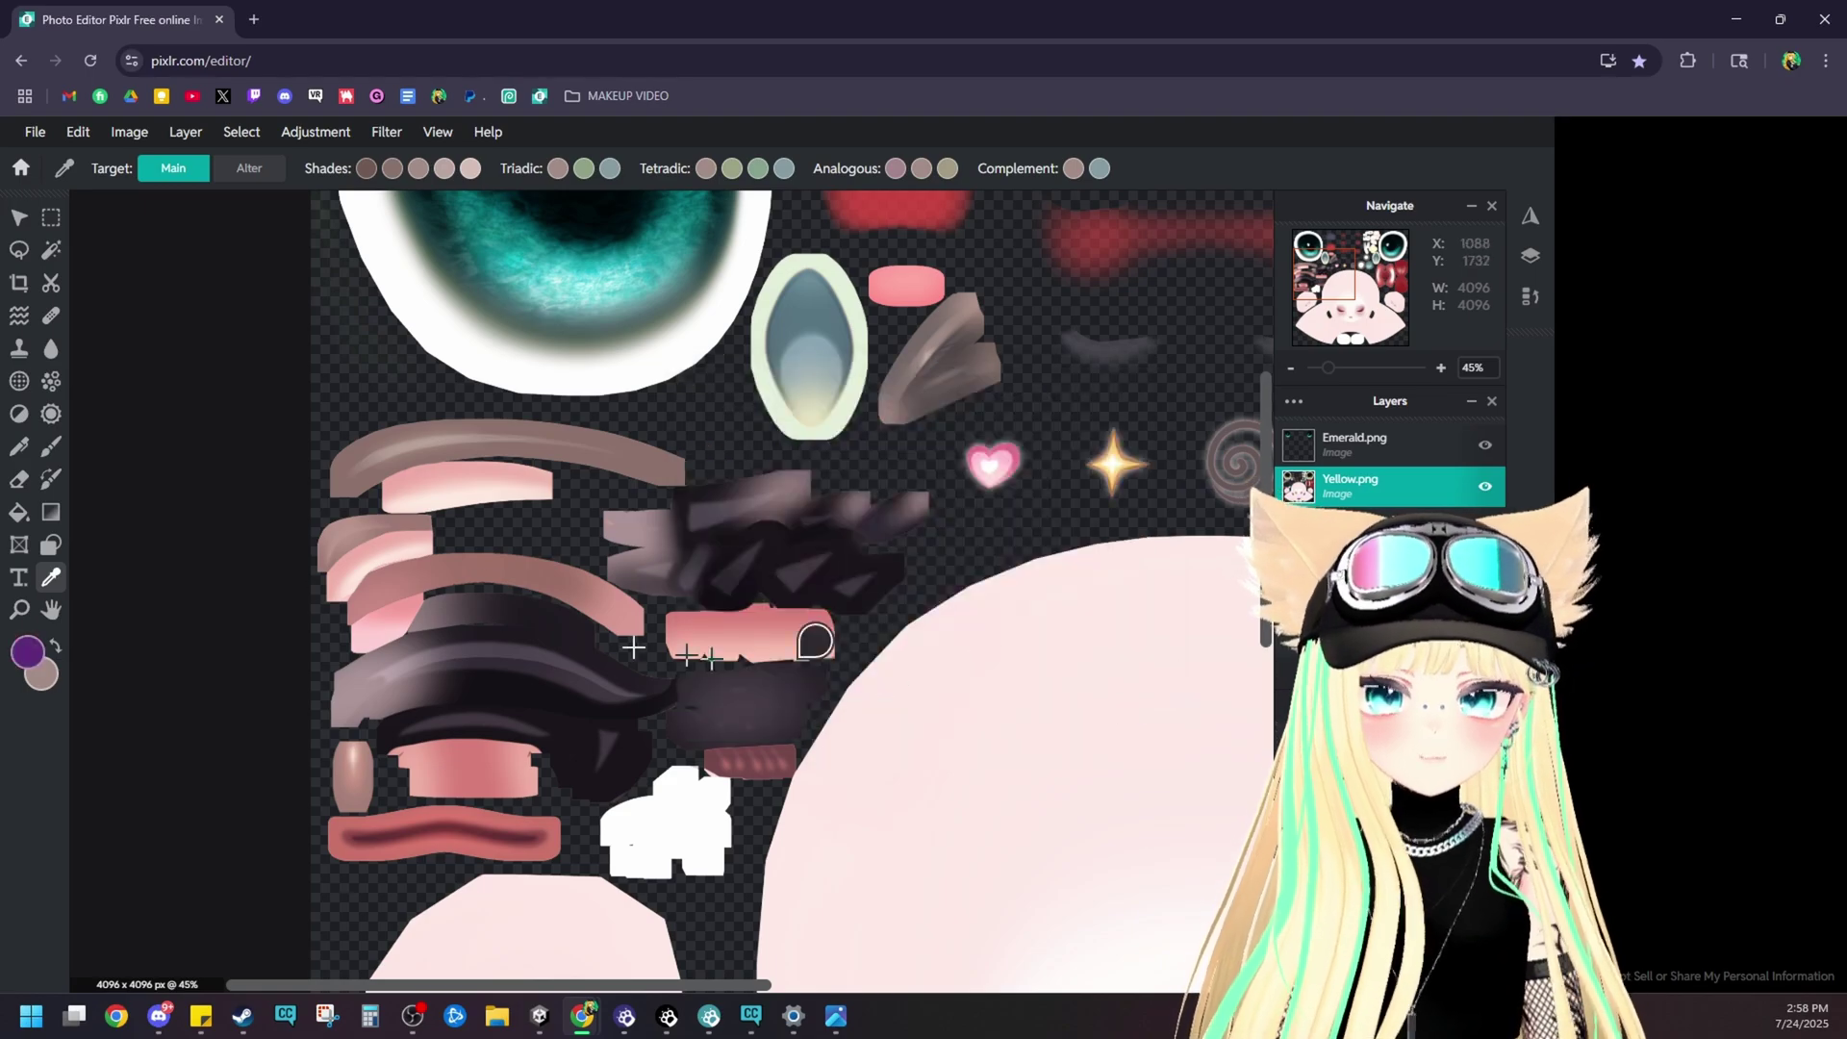
# - Recolour the uppermost brown eyebrow strip purple with the colour replace brush
pyautogui.click(51, 479)
pyautogui.moveTo(411, 439)
pyautogui.mouseDown()
pyautogui.moveTo(336, 477)
pyautogui.moveTo(541, 438)
pyautogui.moveTo(567, 460)
pyautogui.moveTo(467, 470)
pyautogui.mouseUp()
pyautogui.hotkey('ctrl', '0')
pyautogui.click(241, 131)
pyautogui.click(265, 238)
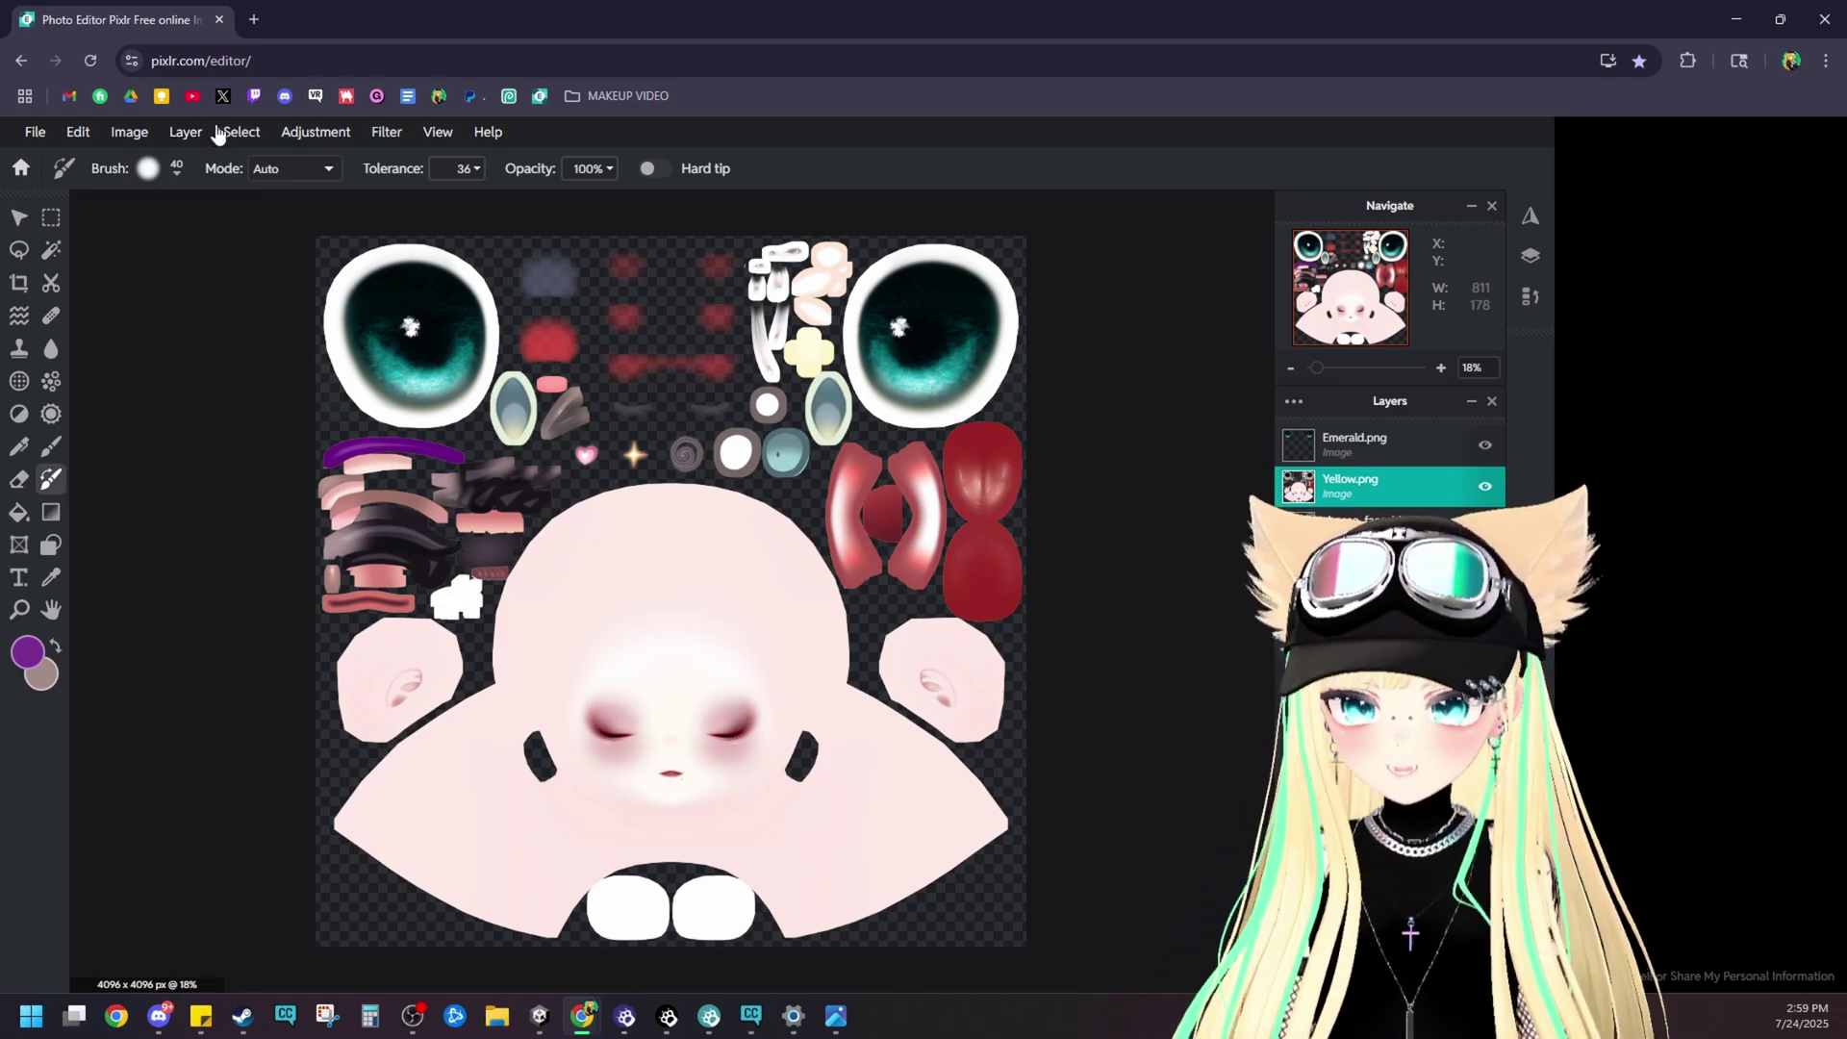
# - Add the HEAVY.png freckles as an image layer and compare the eyes with the Emerald.png layer shown and hidden
pyautogui.click(315, 134)
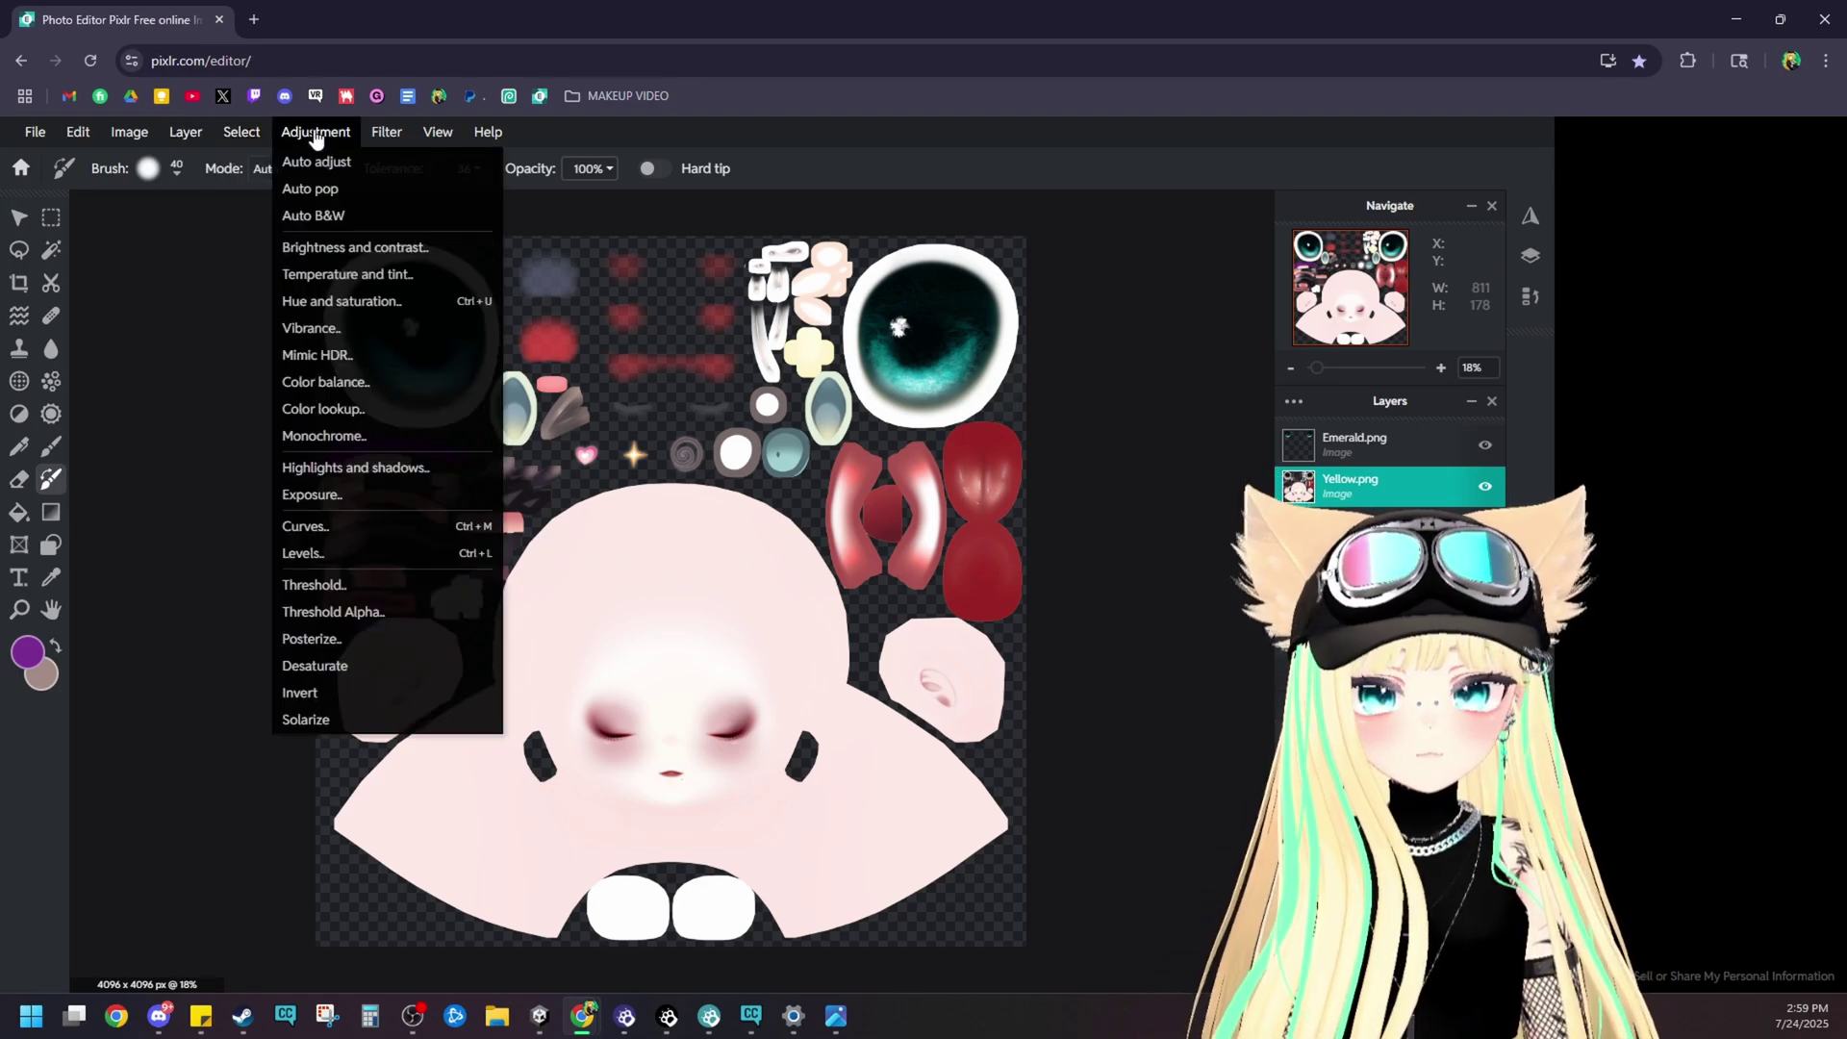
pyautogui.moveTo(189, 136)
pyautogui.click(222, 218)
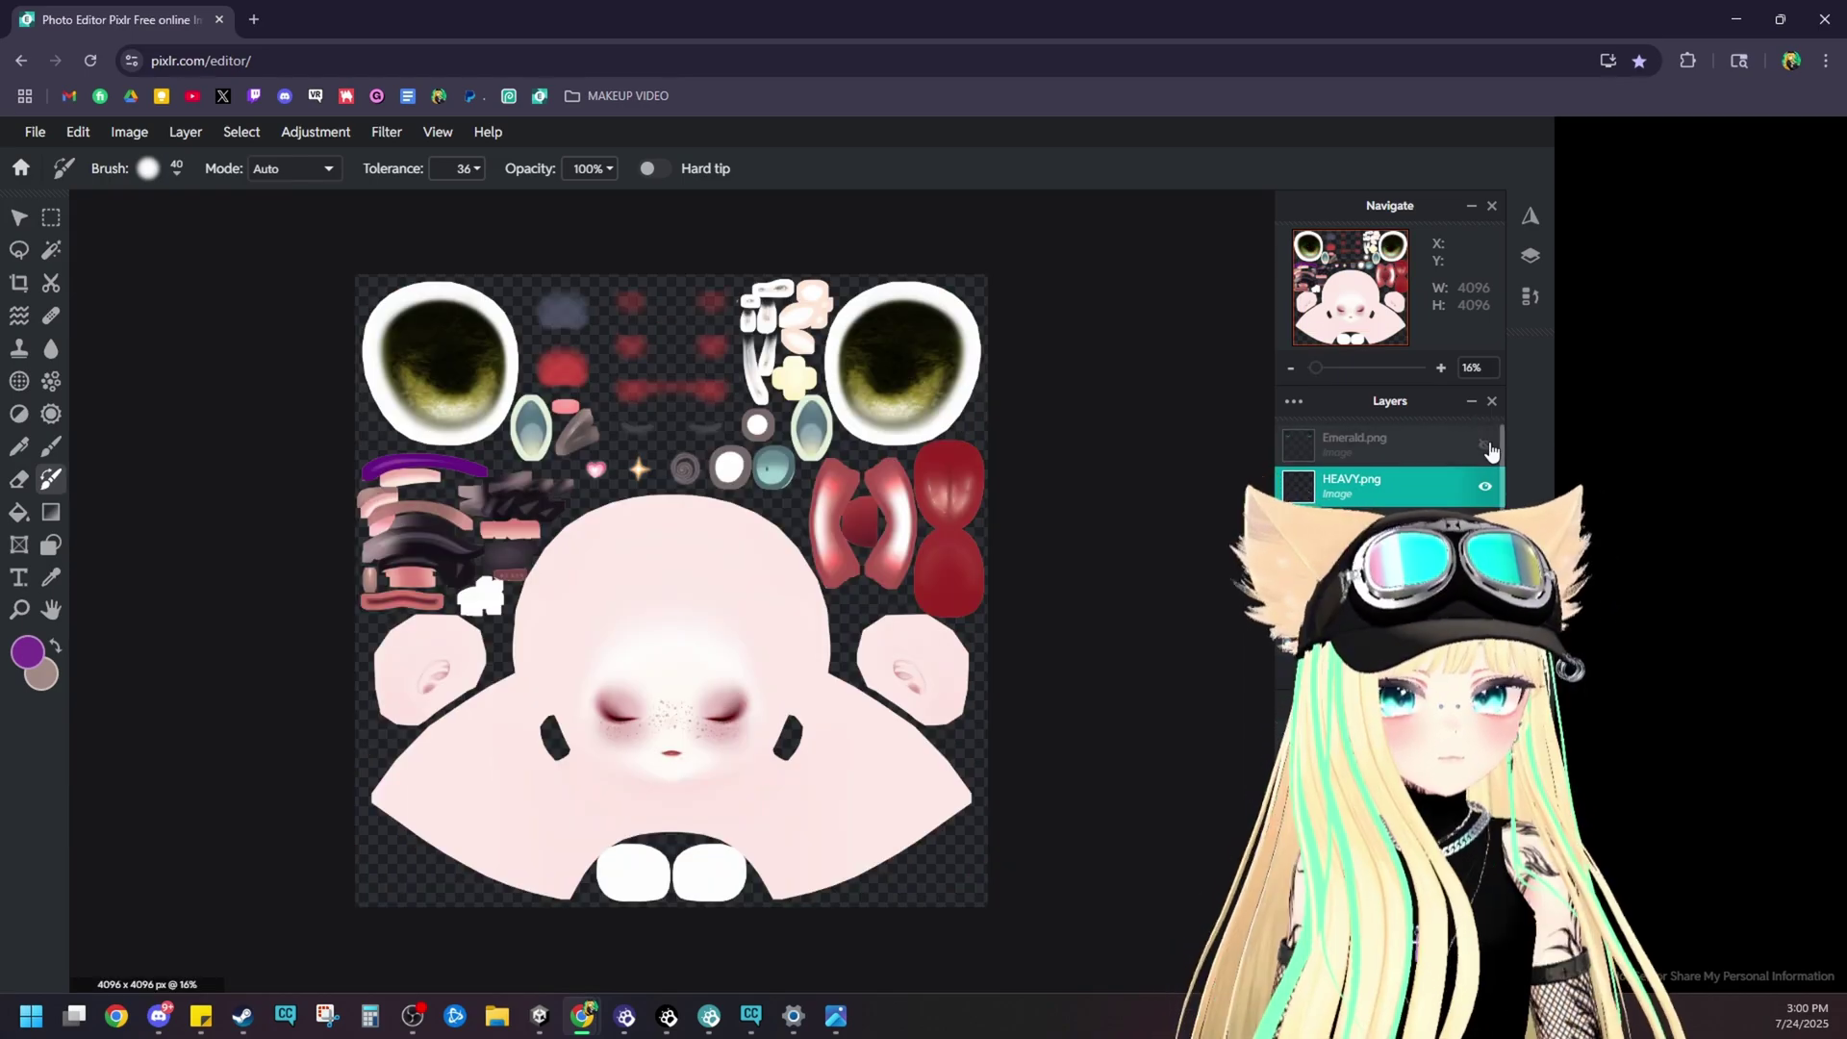
pyautogui.click(1486, 446)
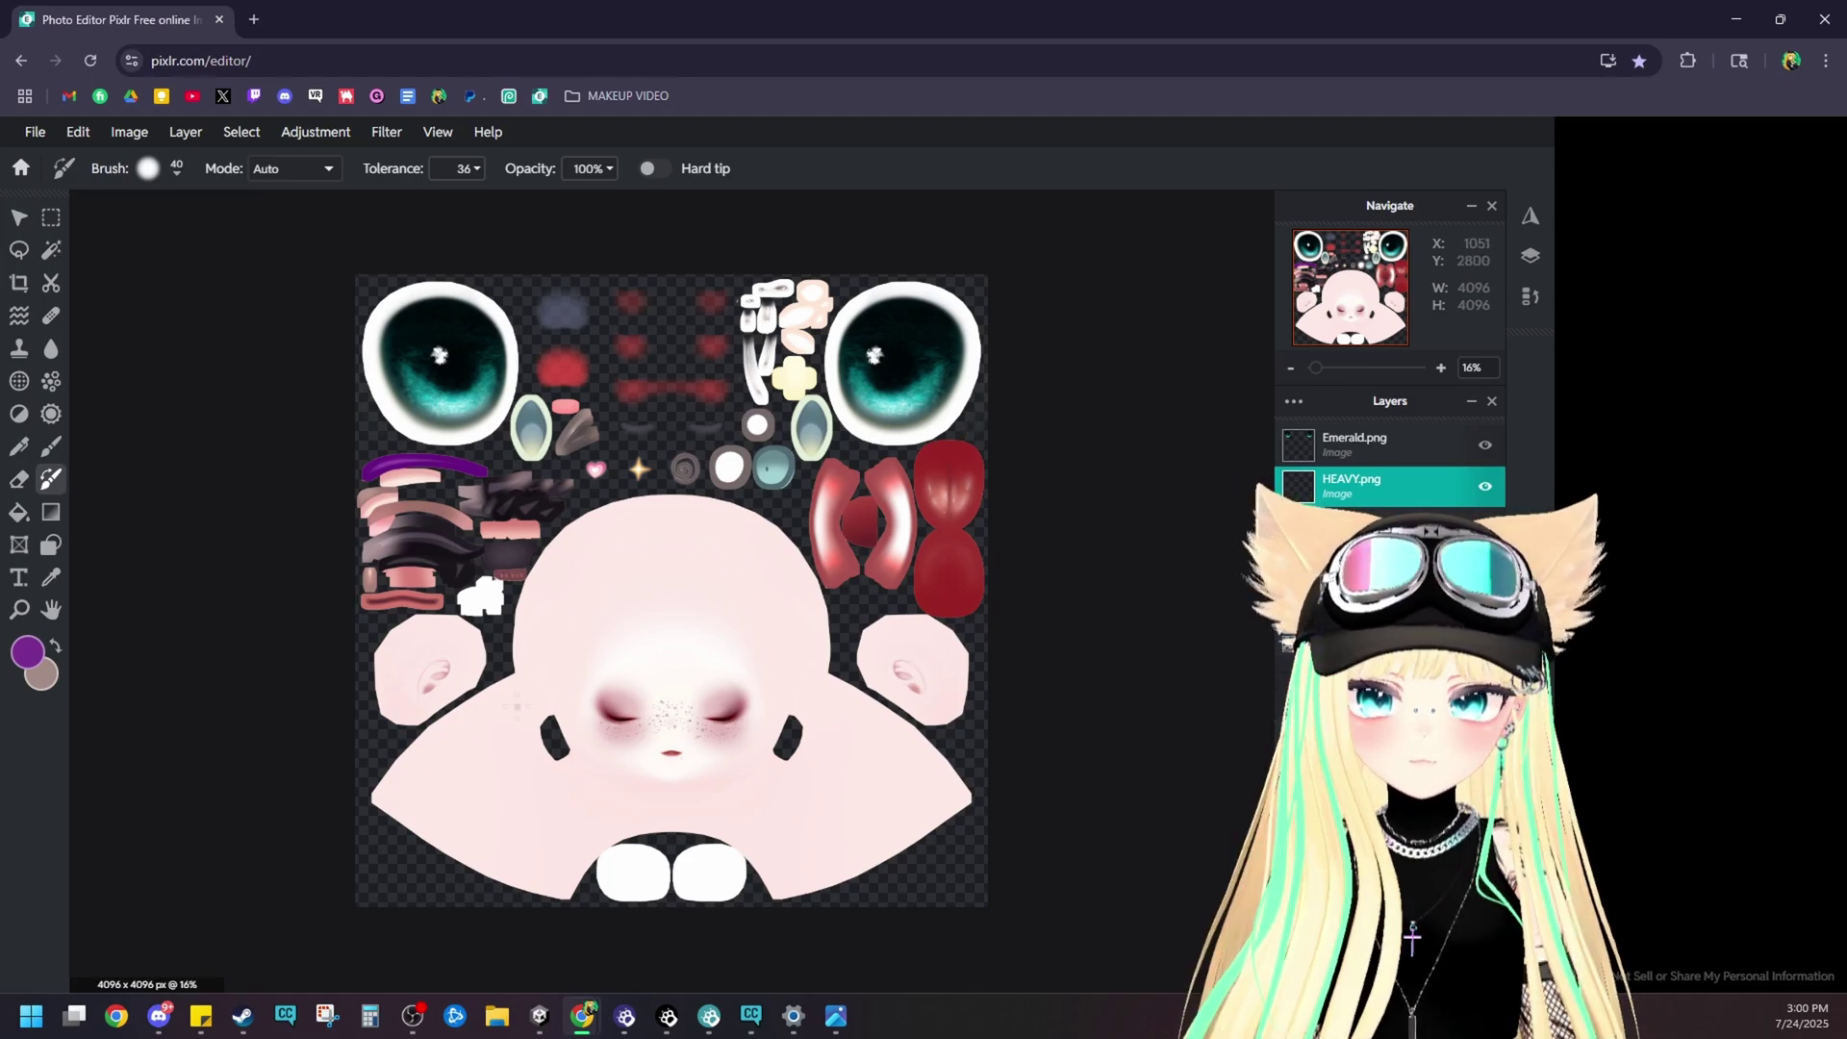
pyautogui.click(1485, 446)
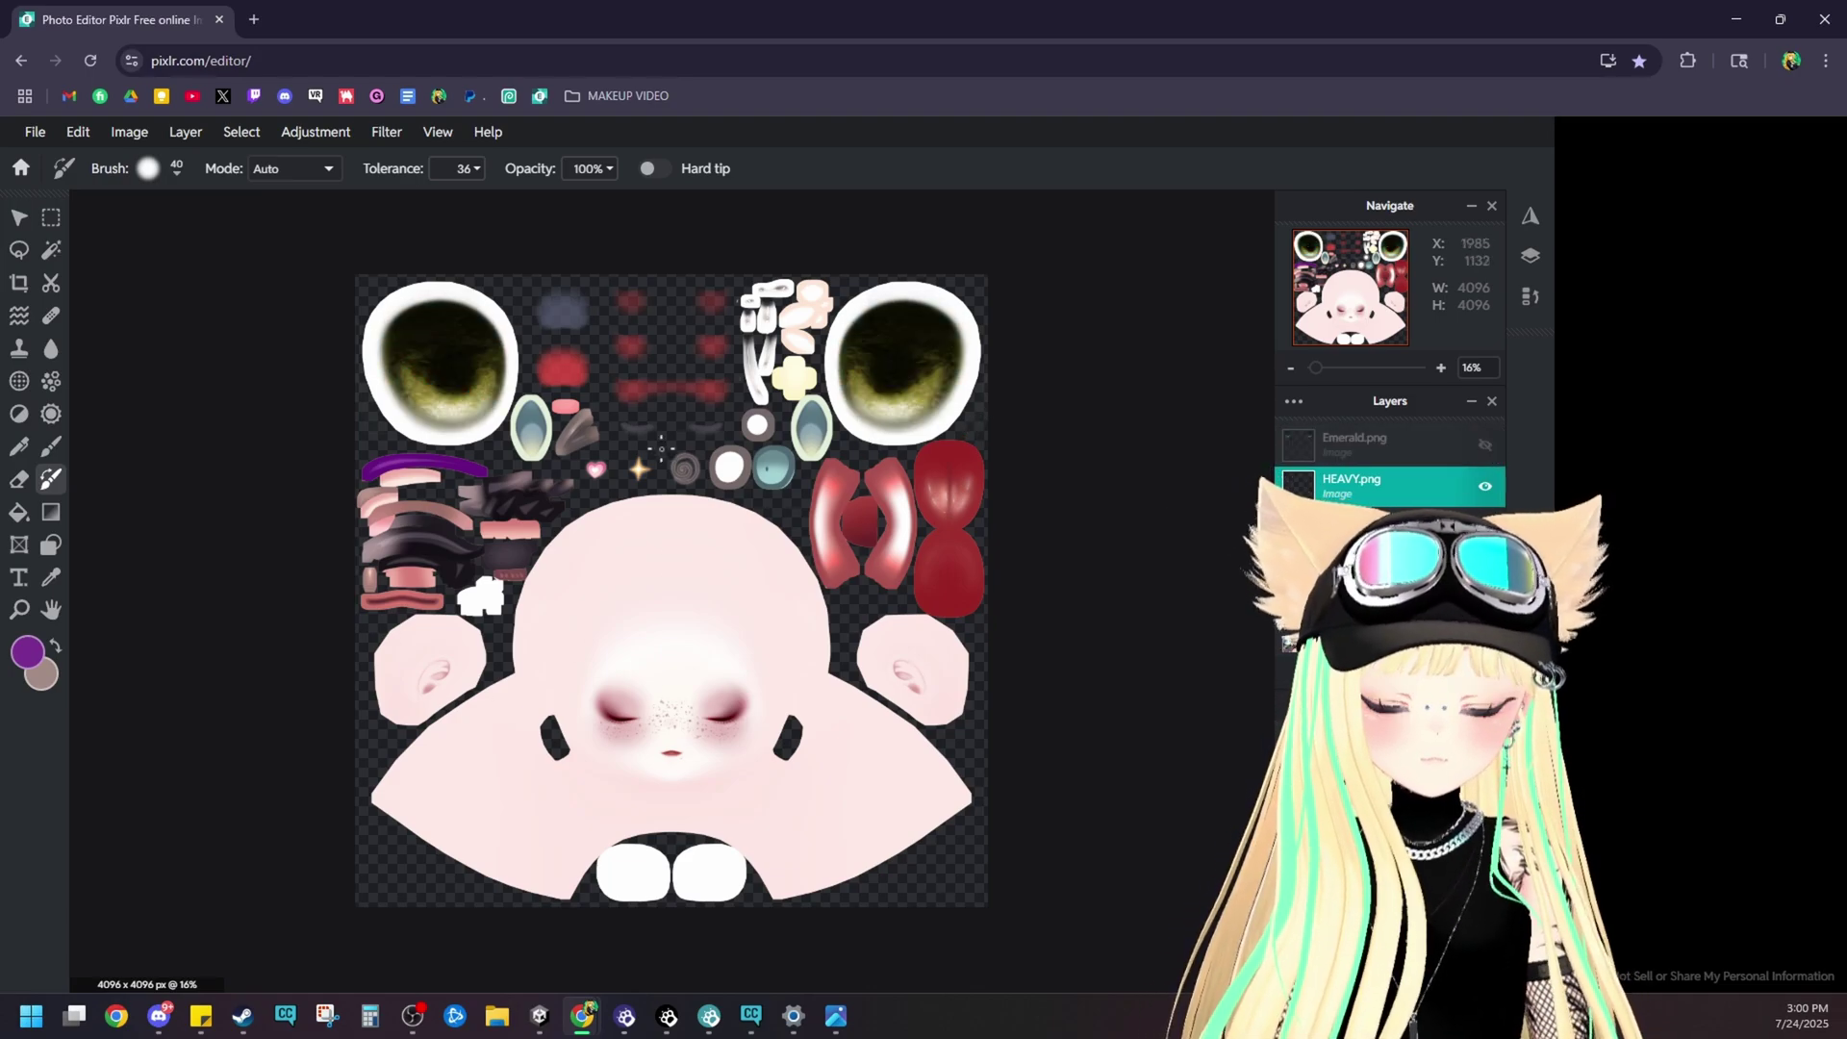
# - Show the Emerald.png layer and export the face texture with the Yellow.png eyes as a transparent PNG
pyautogui.click(1484, 445)
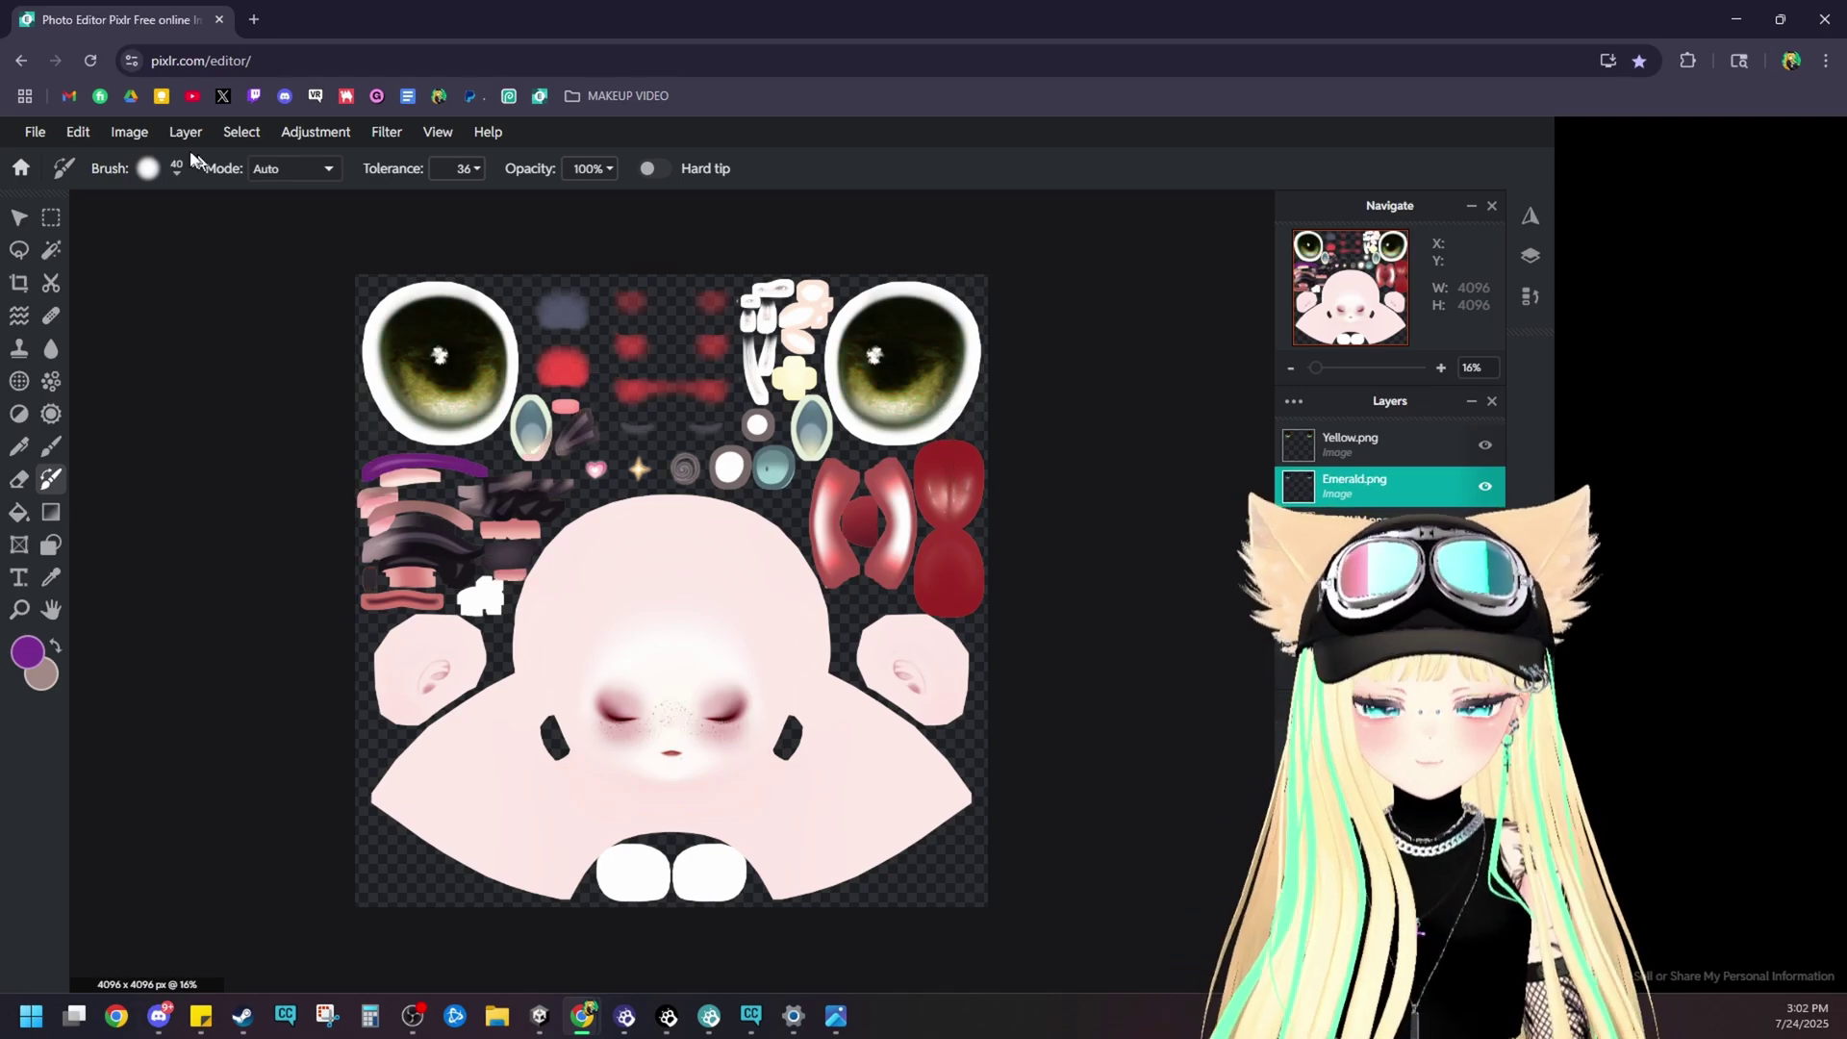
pyautogui.click(35, 132)
pyautogui.click(107, 302)
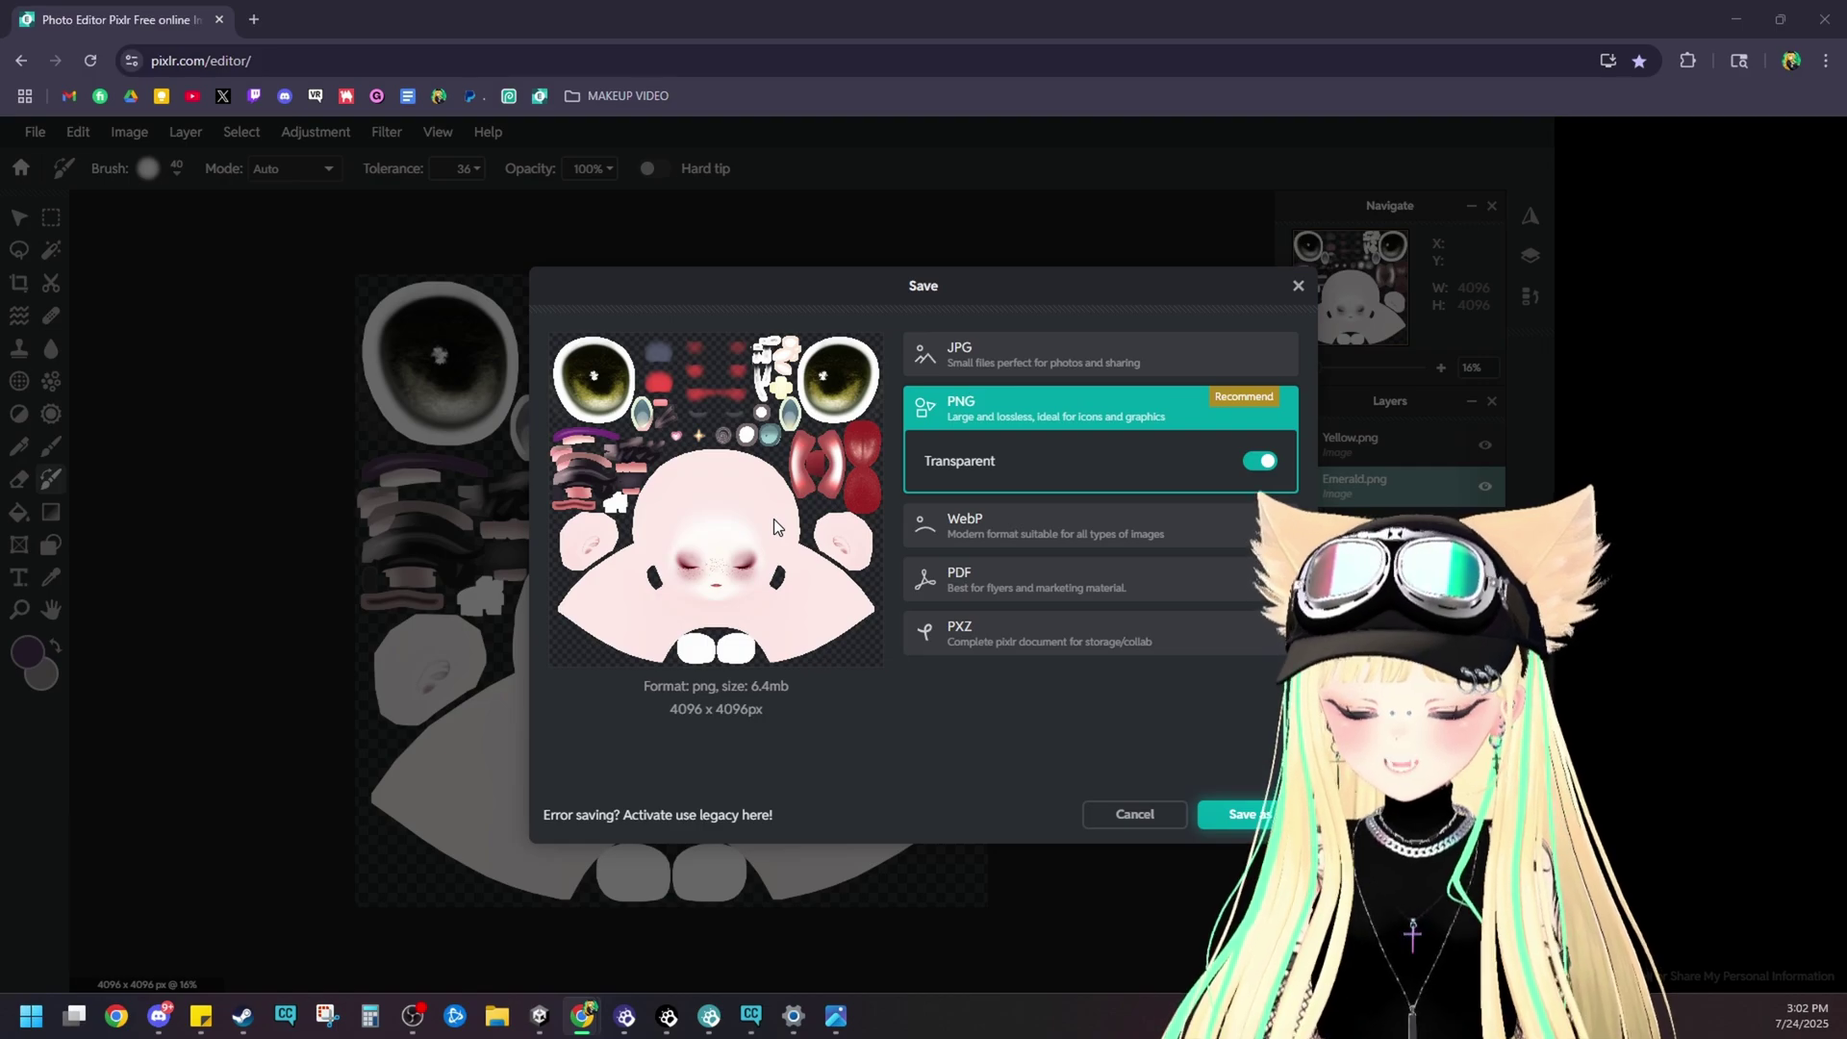
pyautogui.press('Return')
# - Hide the uppermost Yellow.png layer and export the face texture with the emerald eyes as a transparent PNG
pyautogui.click(1484, 445)
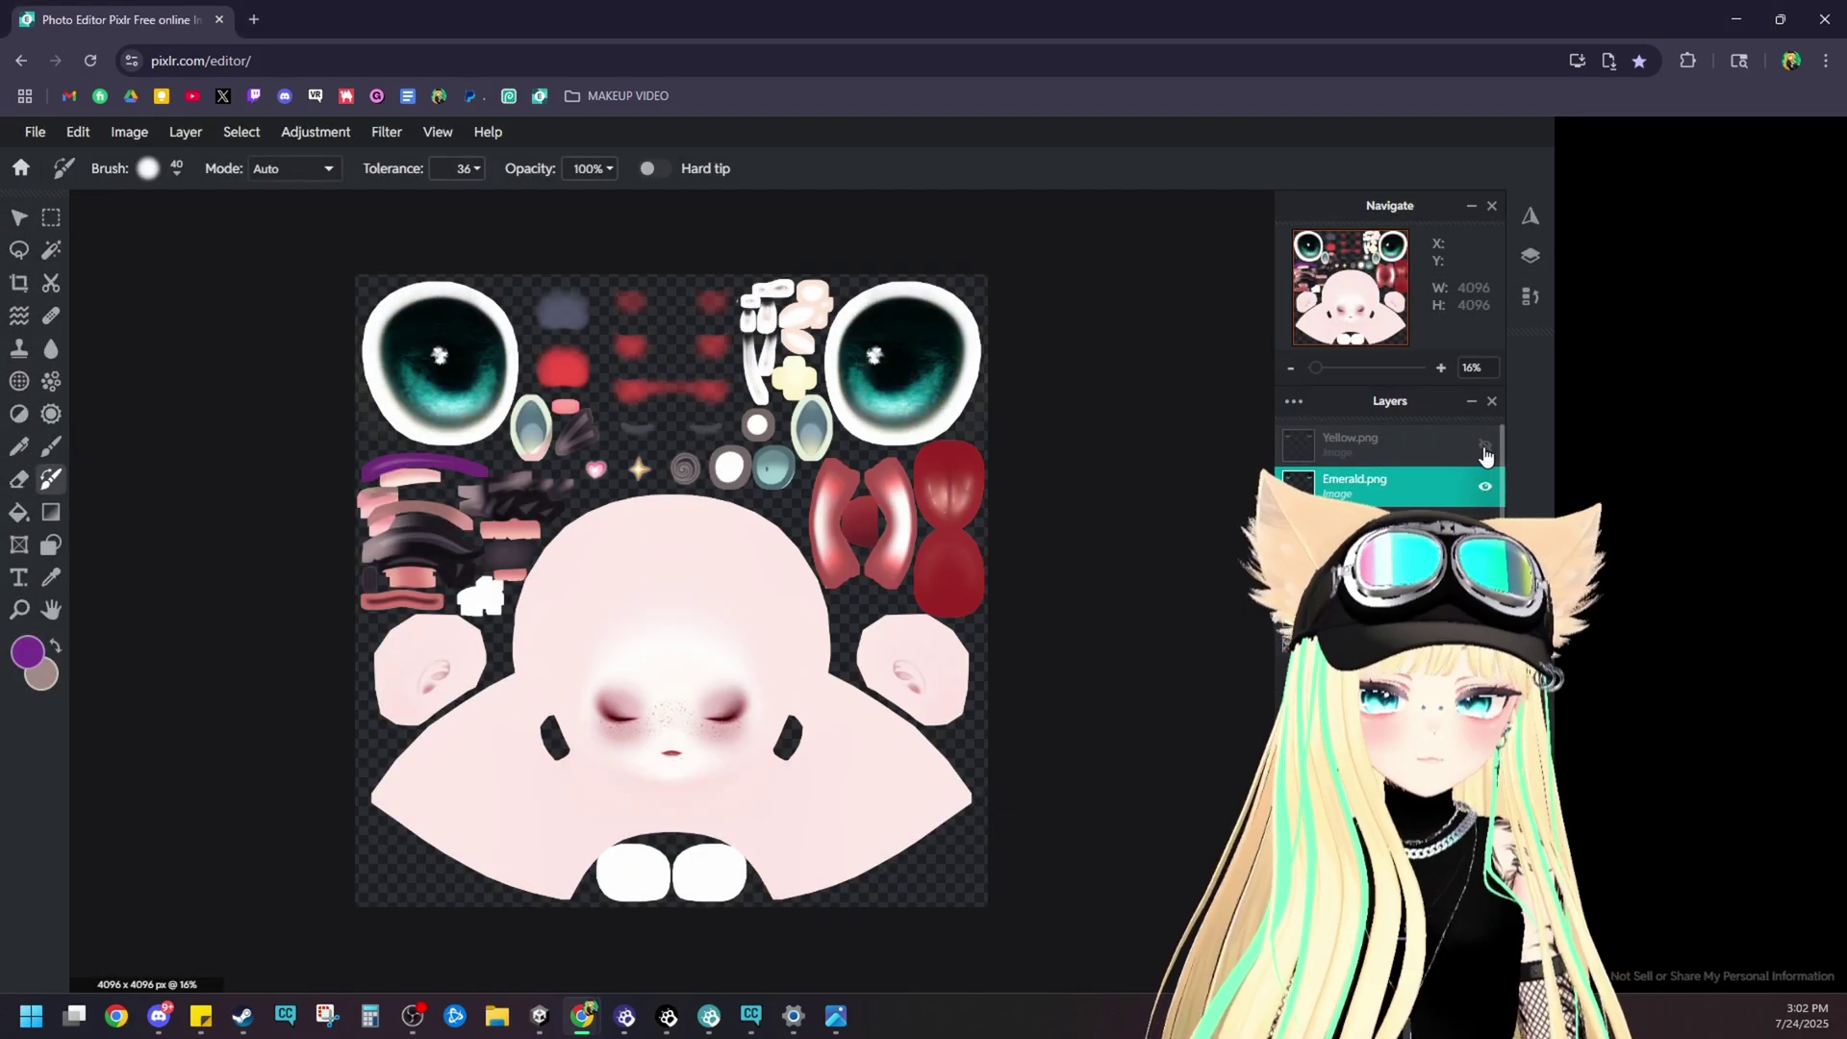
pyautogui.hotkey('ctrl', 's')
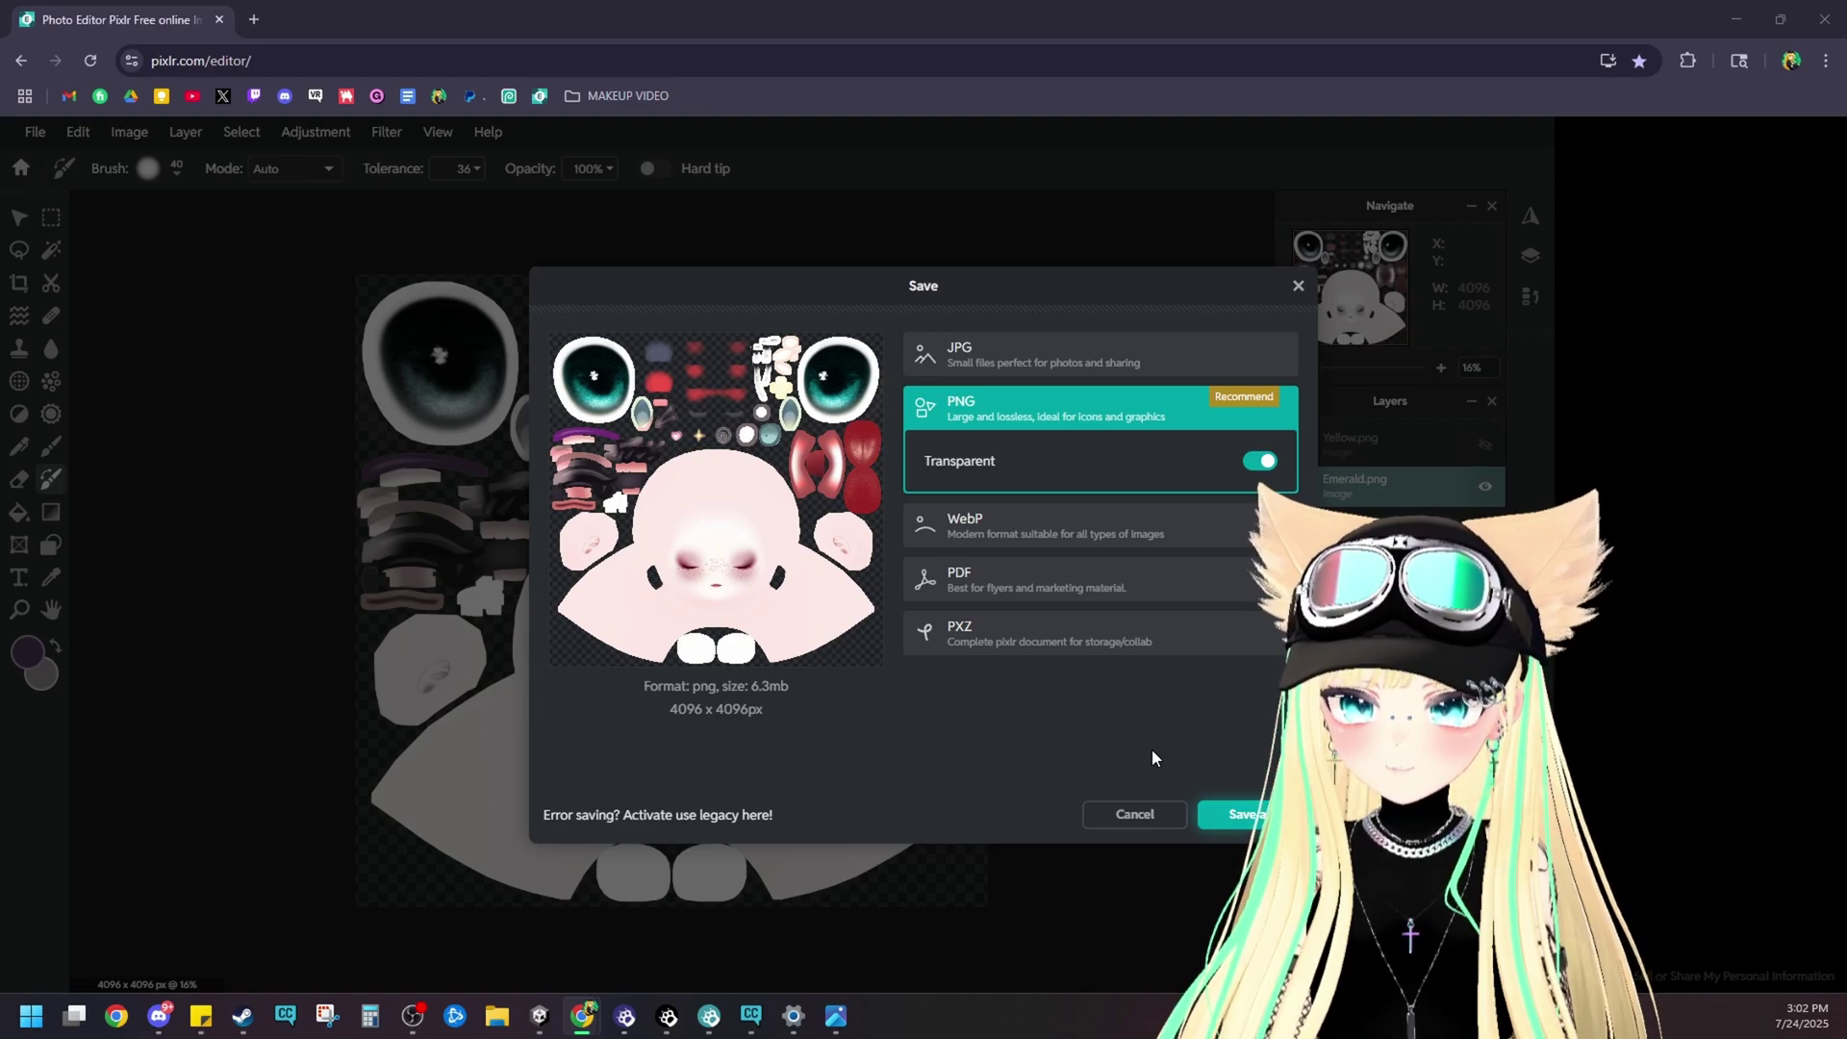
pyautogui.press('Return')
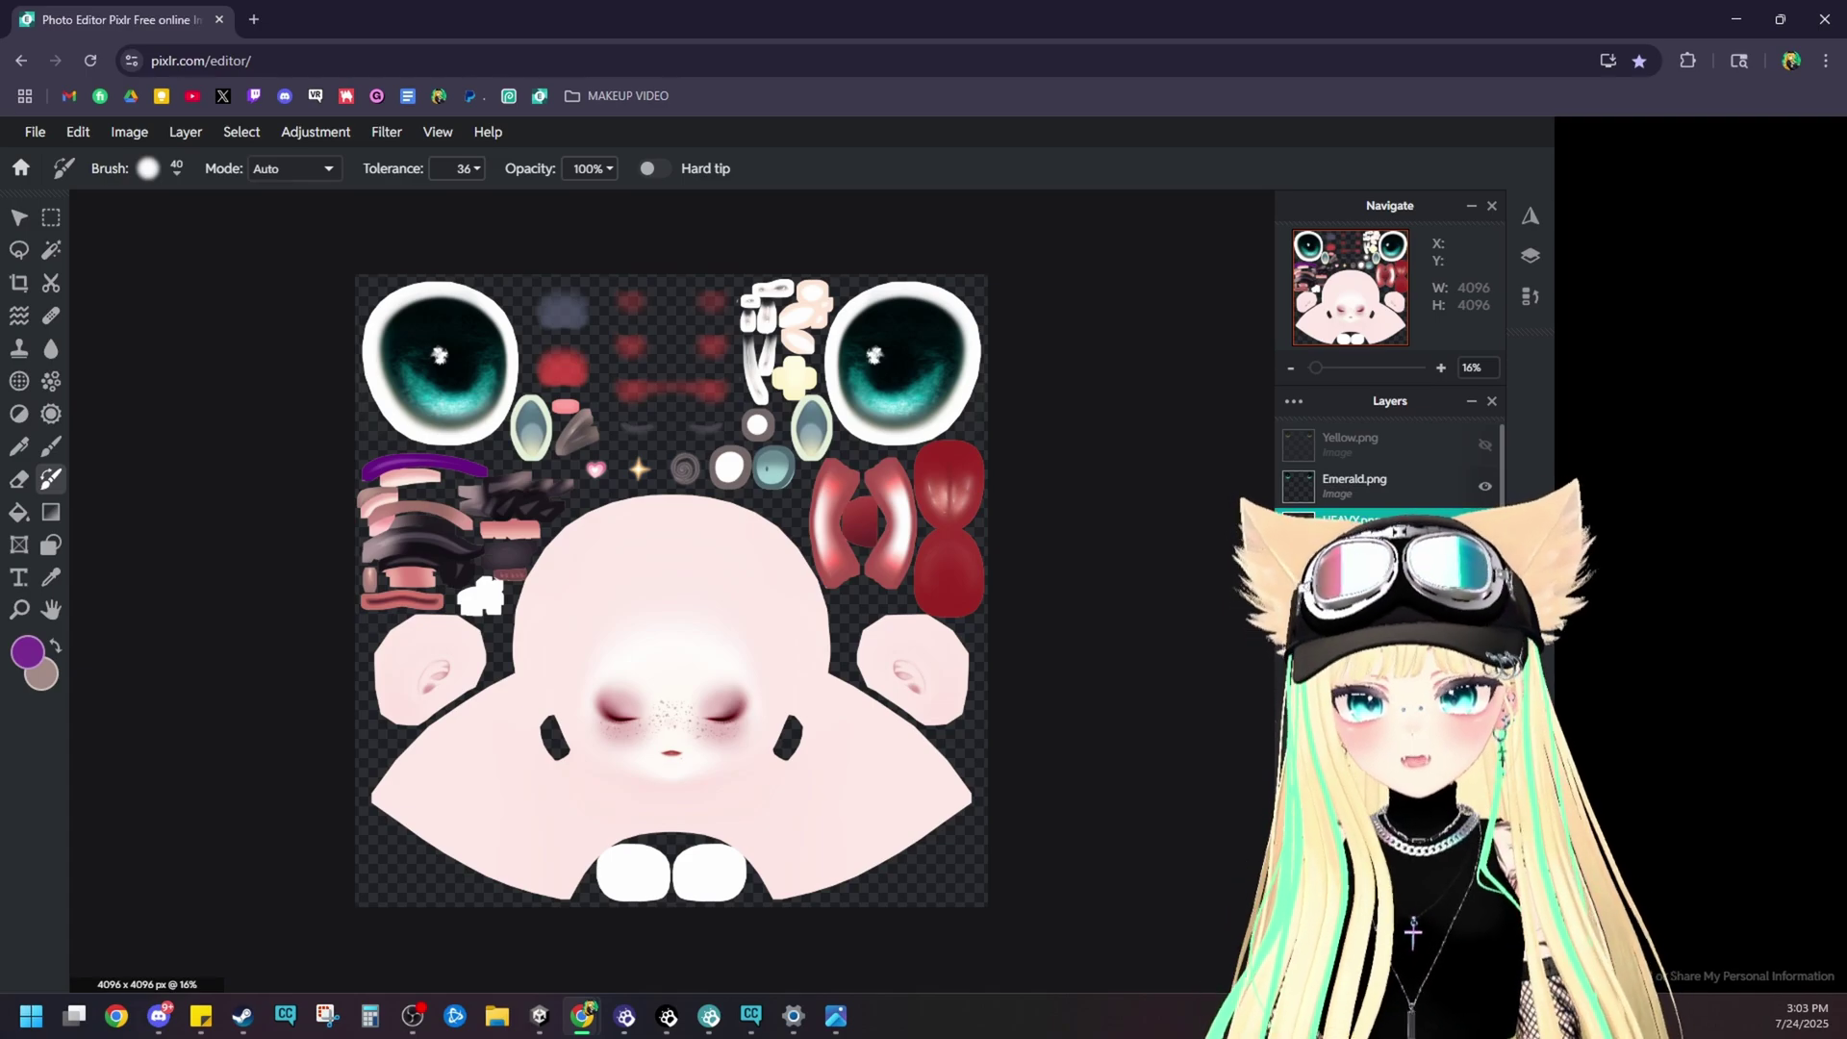
# - Export another emerald-eyed version and a yellow-eyed version with the HEAVY.png layer hidden as transparent PNGs
pyautogui.press('e')
pyautogui.click(34, 132)
pyautogui.click(41, 301)
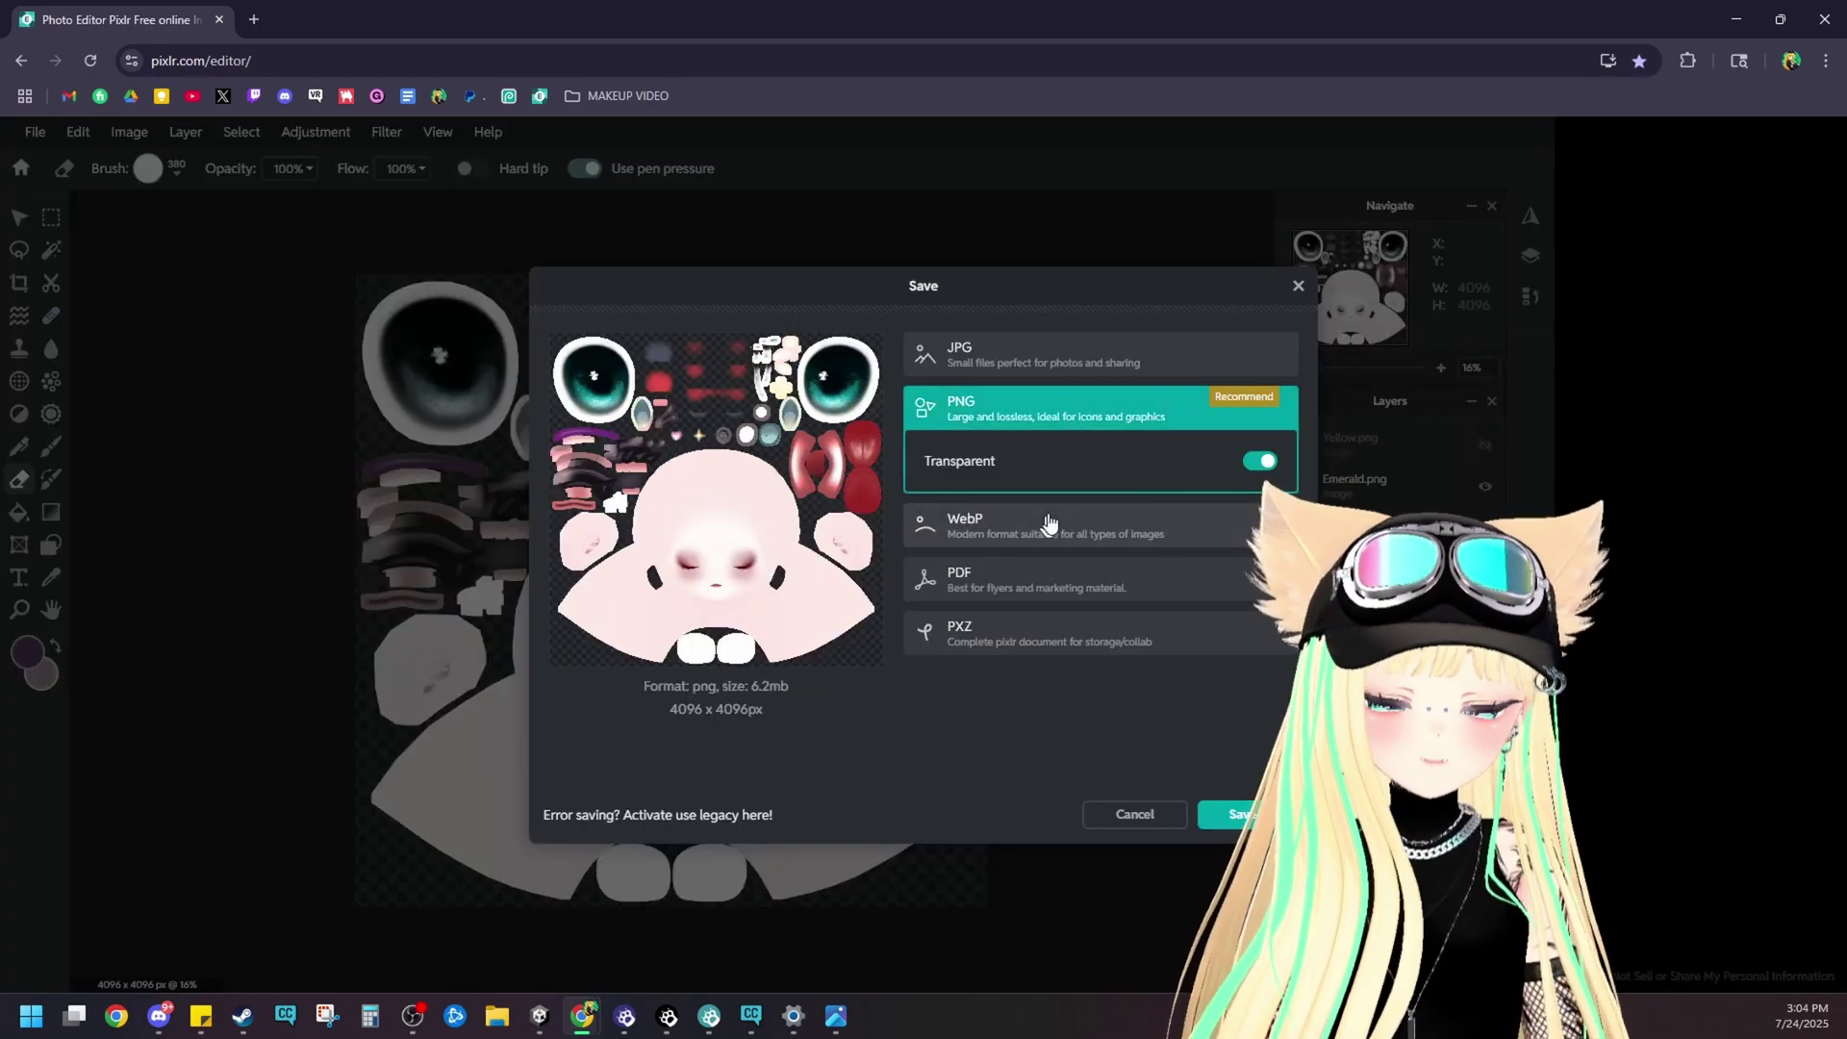
pyautogui.click(1251, 815)
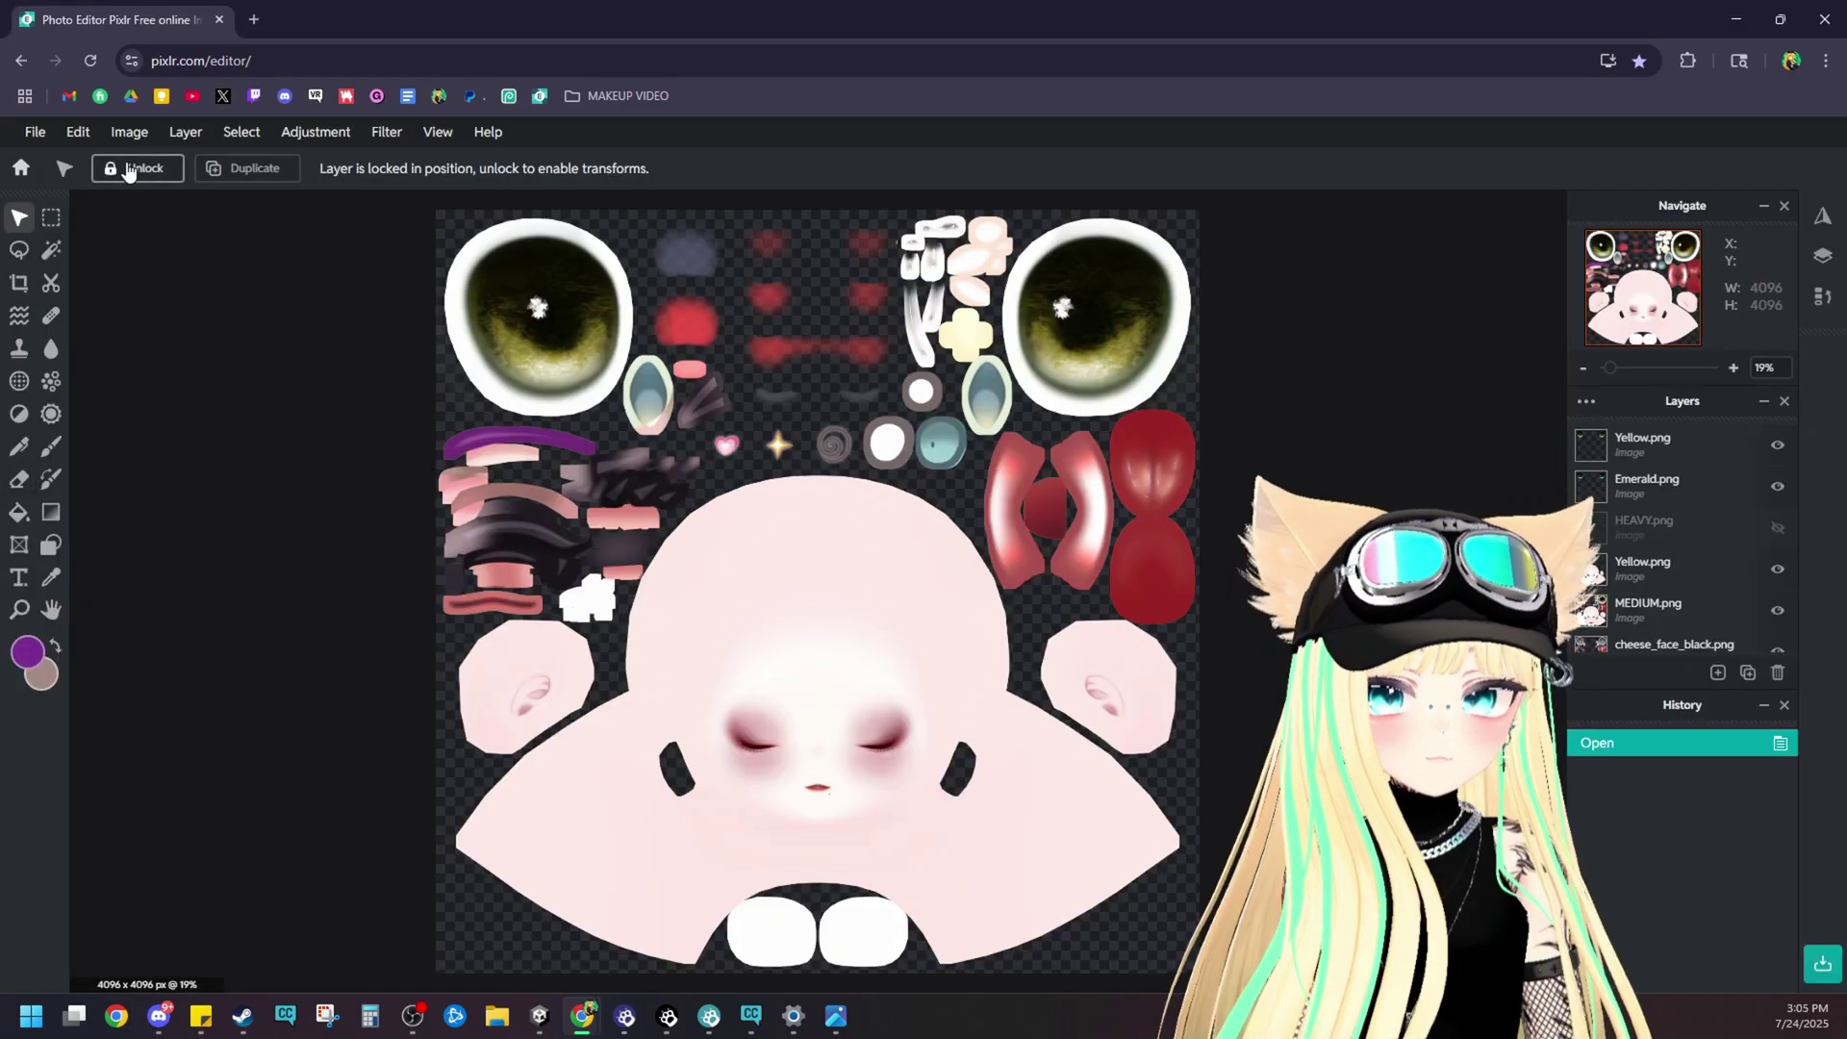
pyautogui.hotkey('ctrl', 's')
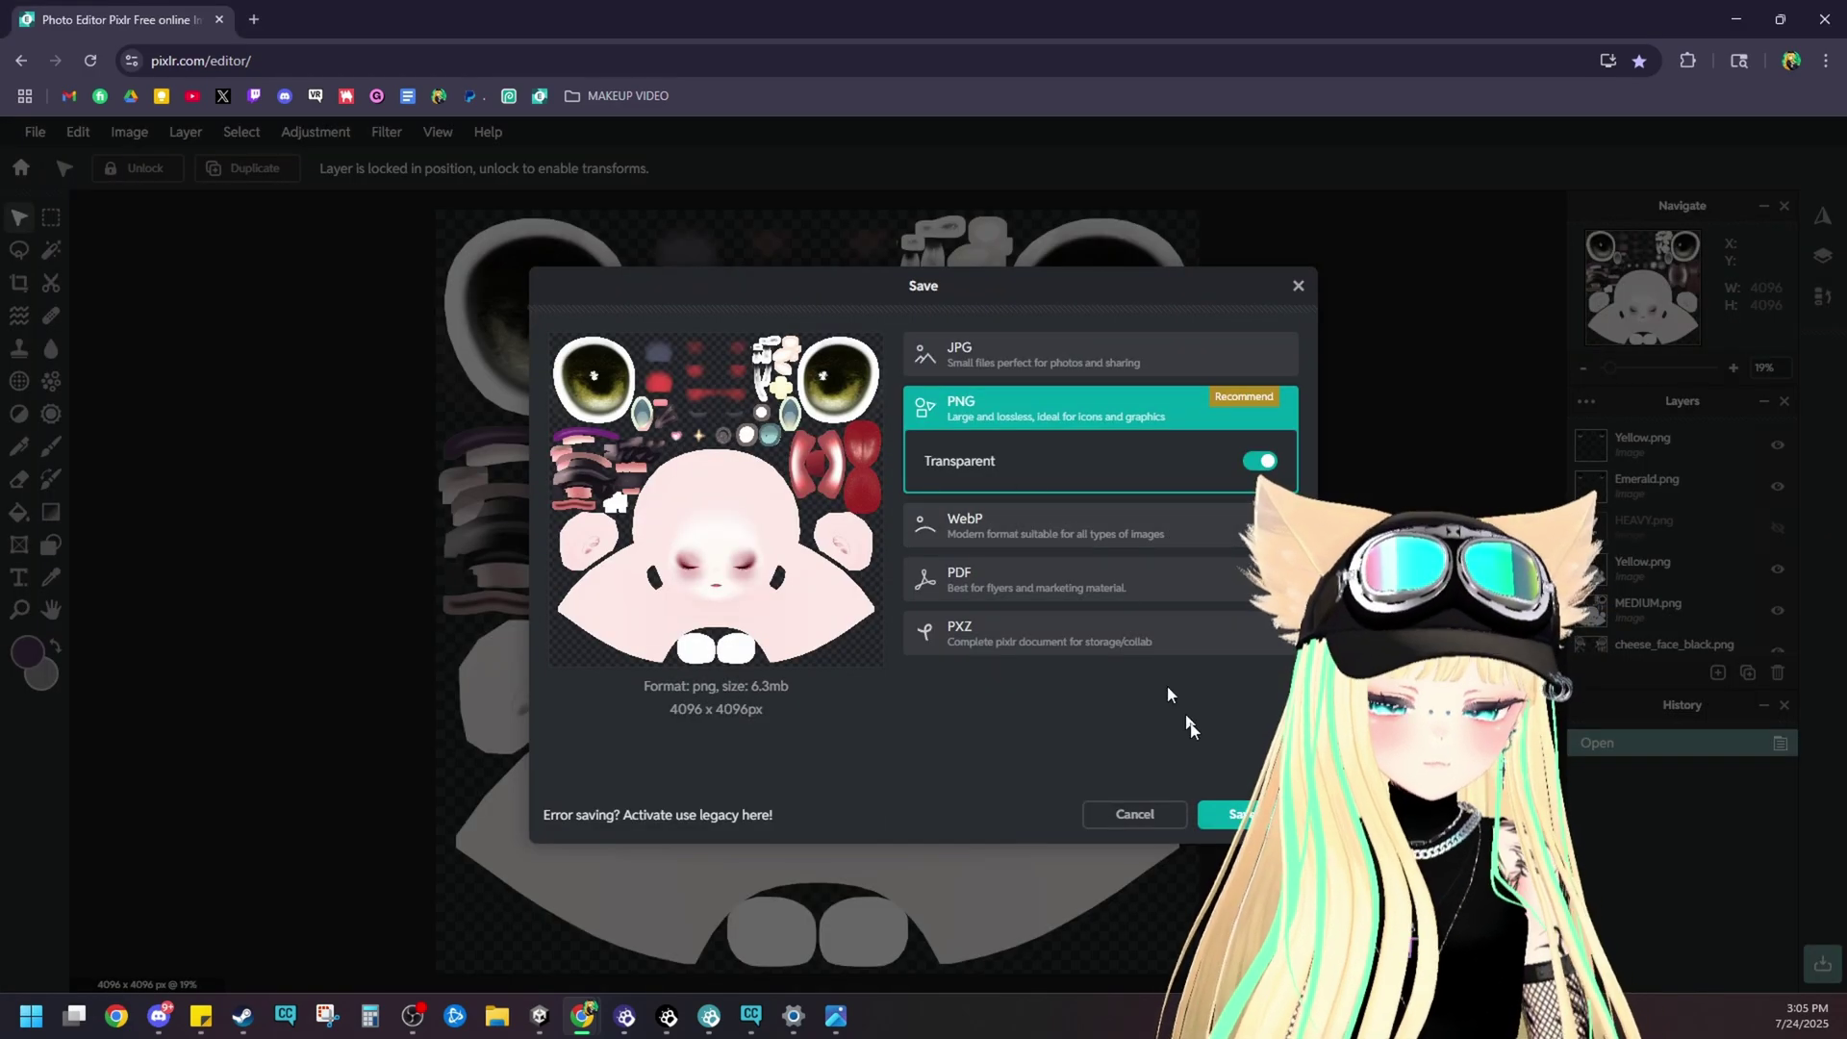
pyautogui.click(1221, 814)
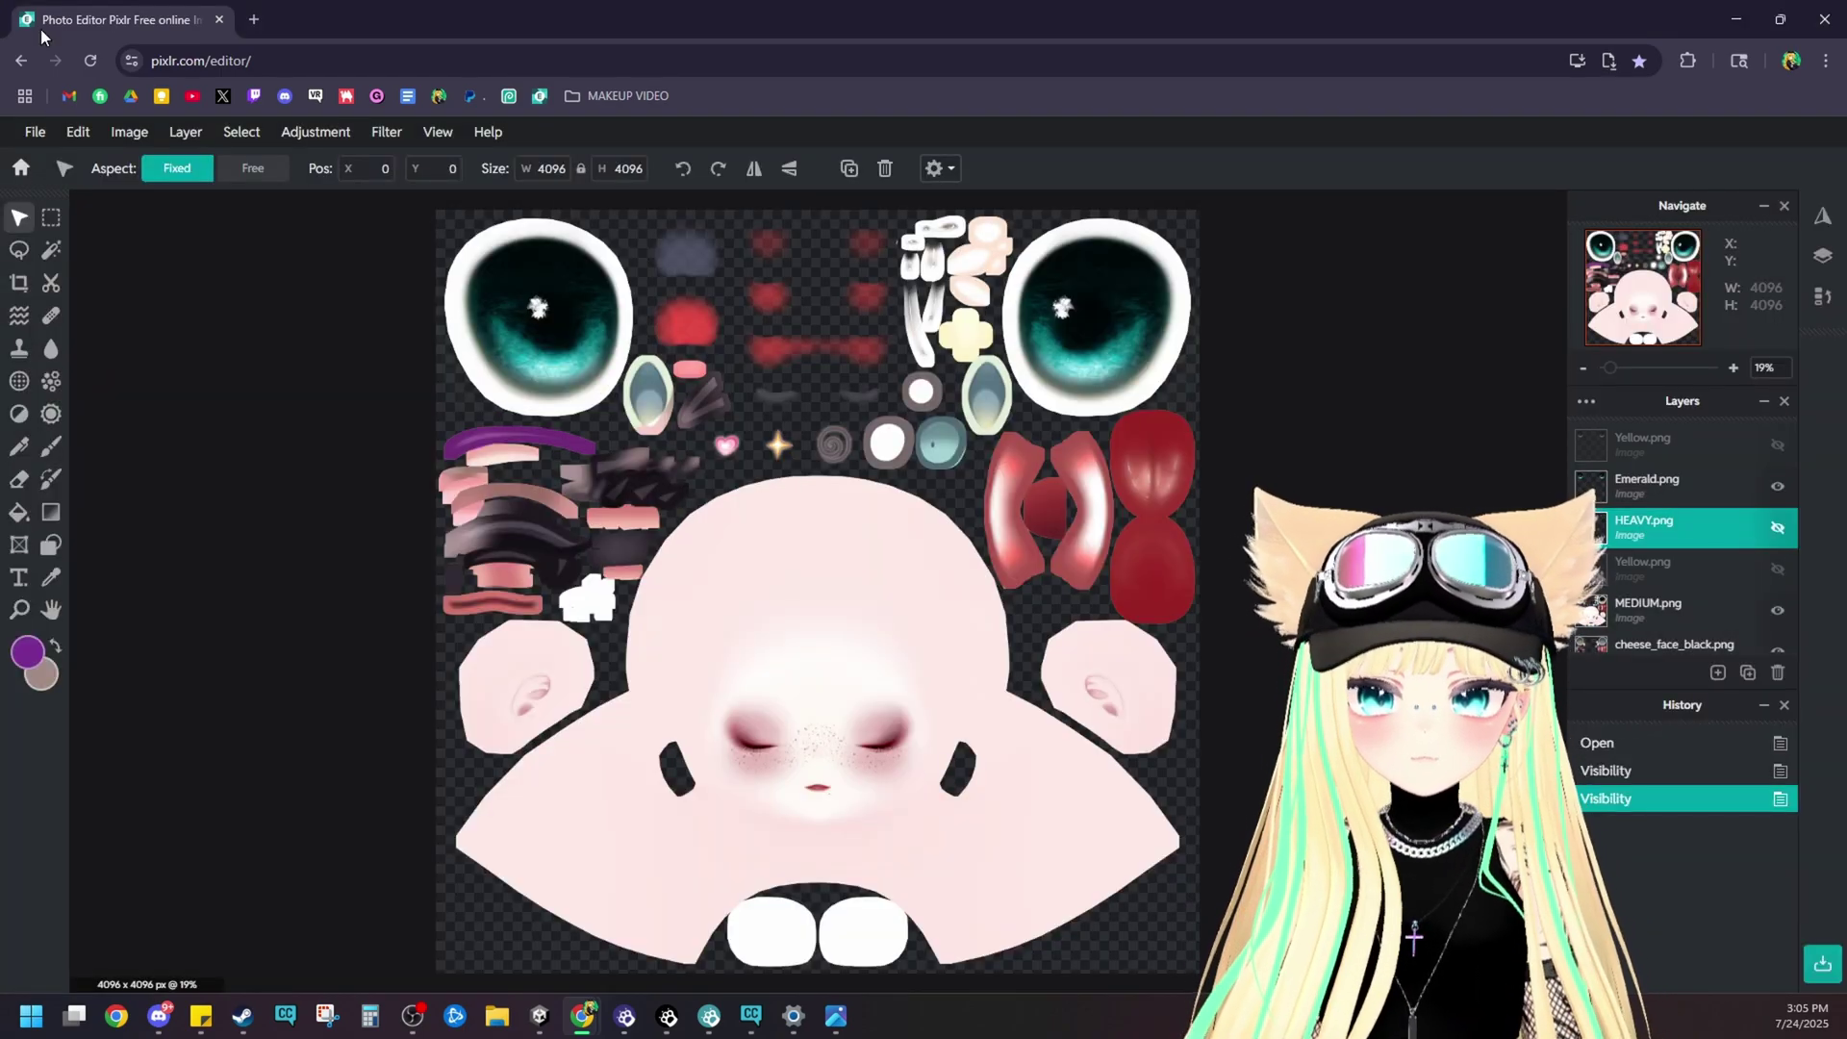
# - Switch to Unity and view the avatar's face, body and outfit in the scene
pyautogui.click(1735, 19)
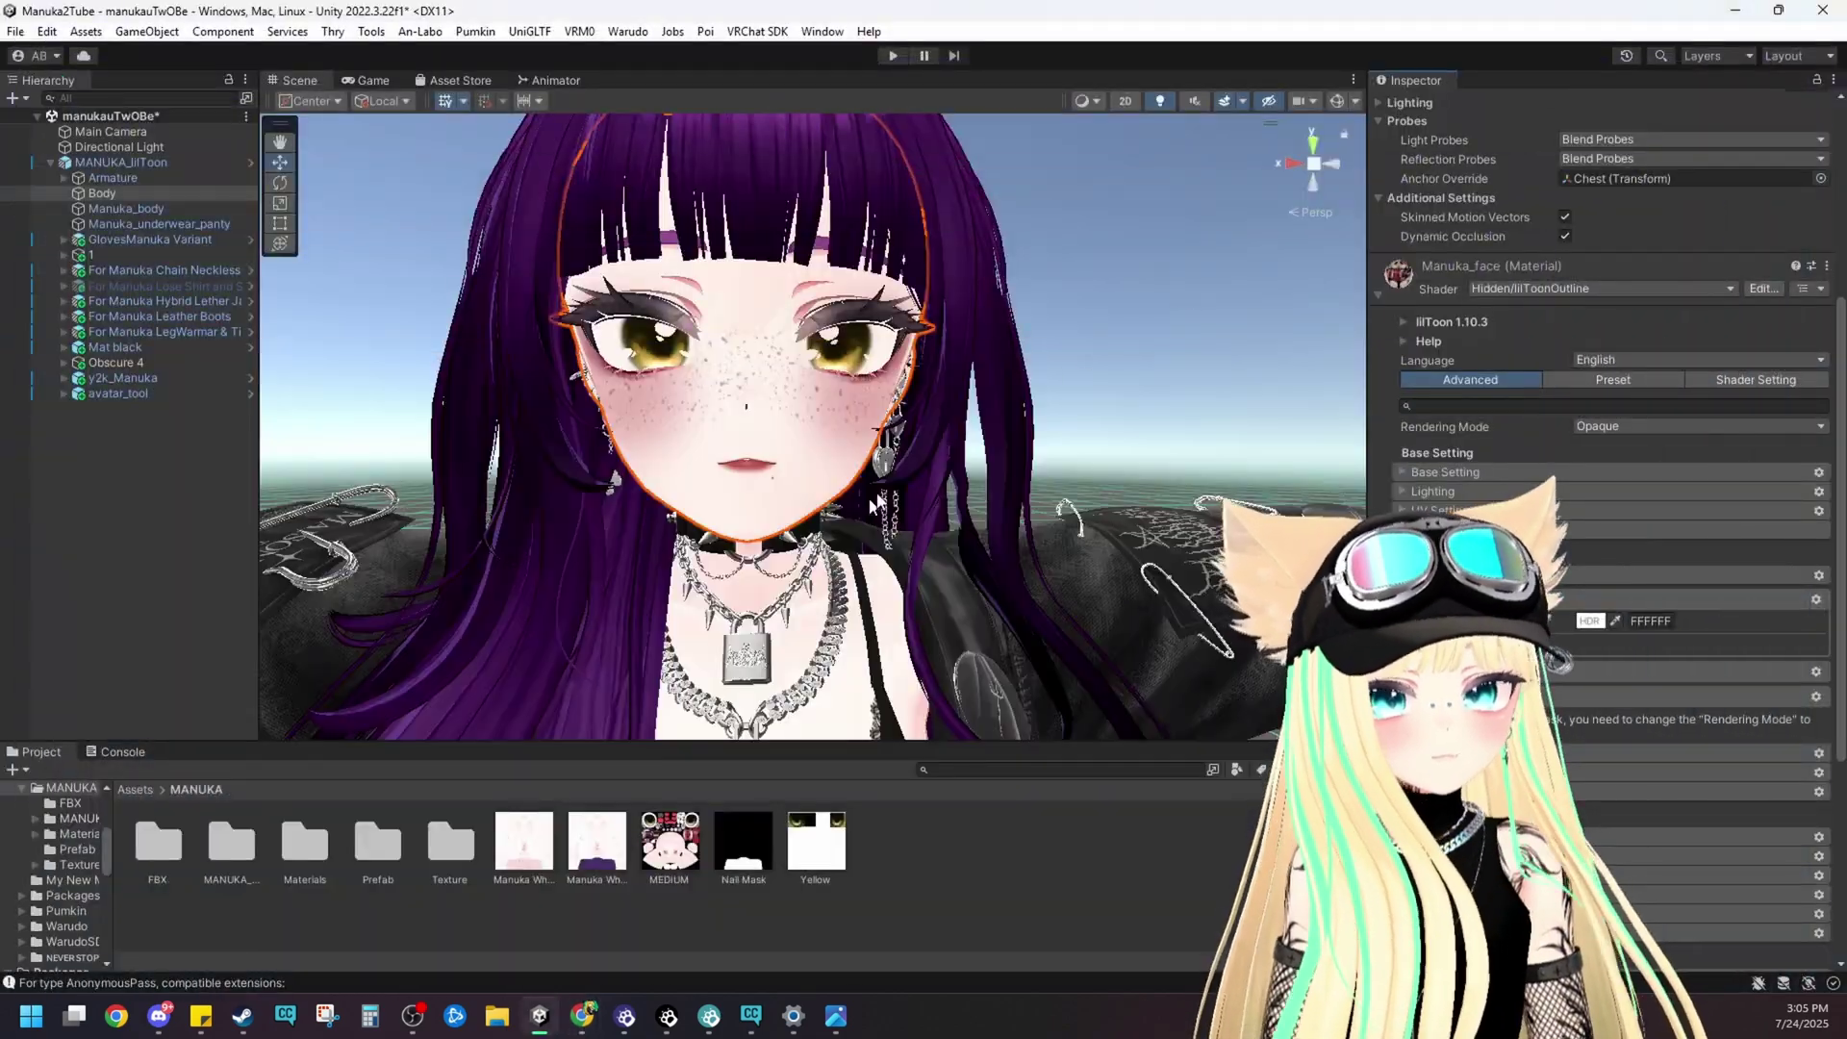
pyautogui.moveTo(876, 502); pyautogui.dragTo(874, 404, button='middle')
pyautogui.scroll(-8, 877, 468)
pyautogui.moveTo(875, 471); pyautogui.dragTo(825, 642, button='middle')
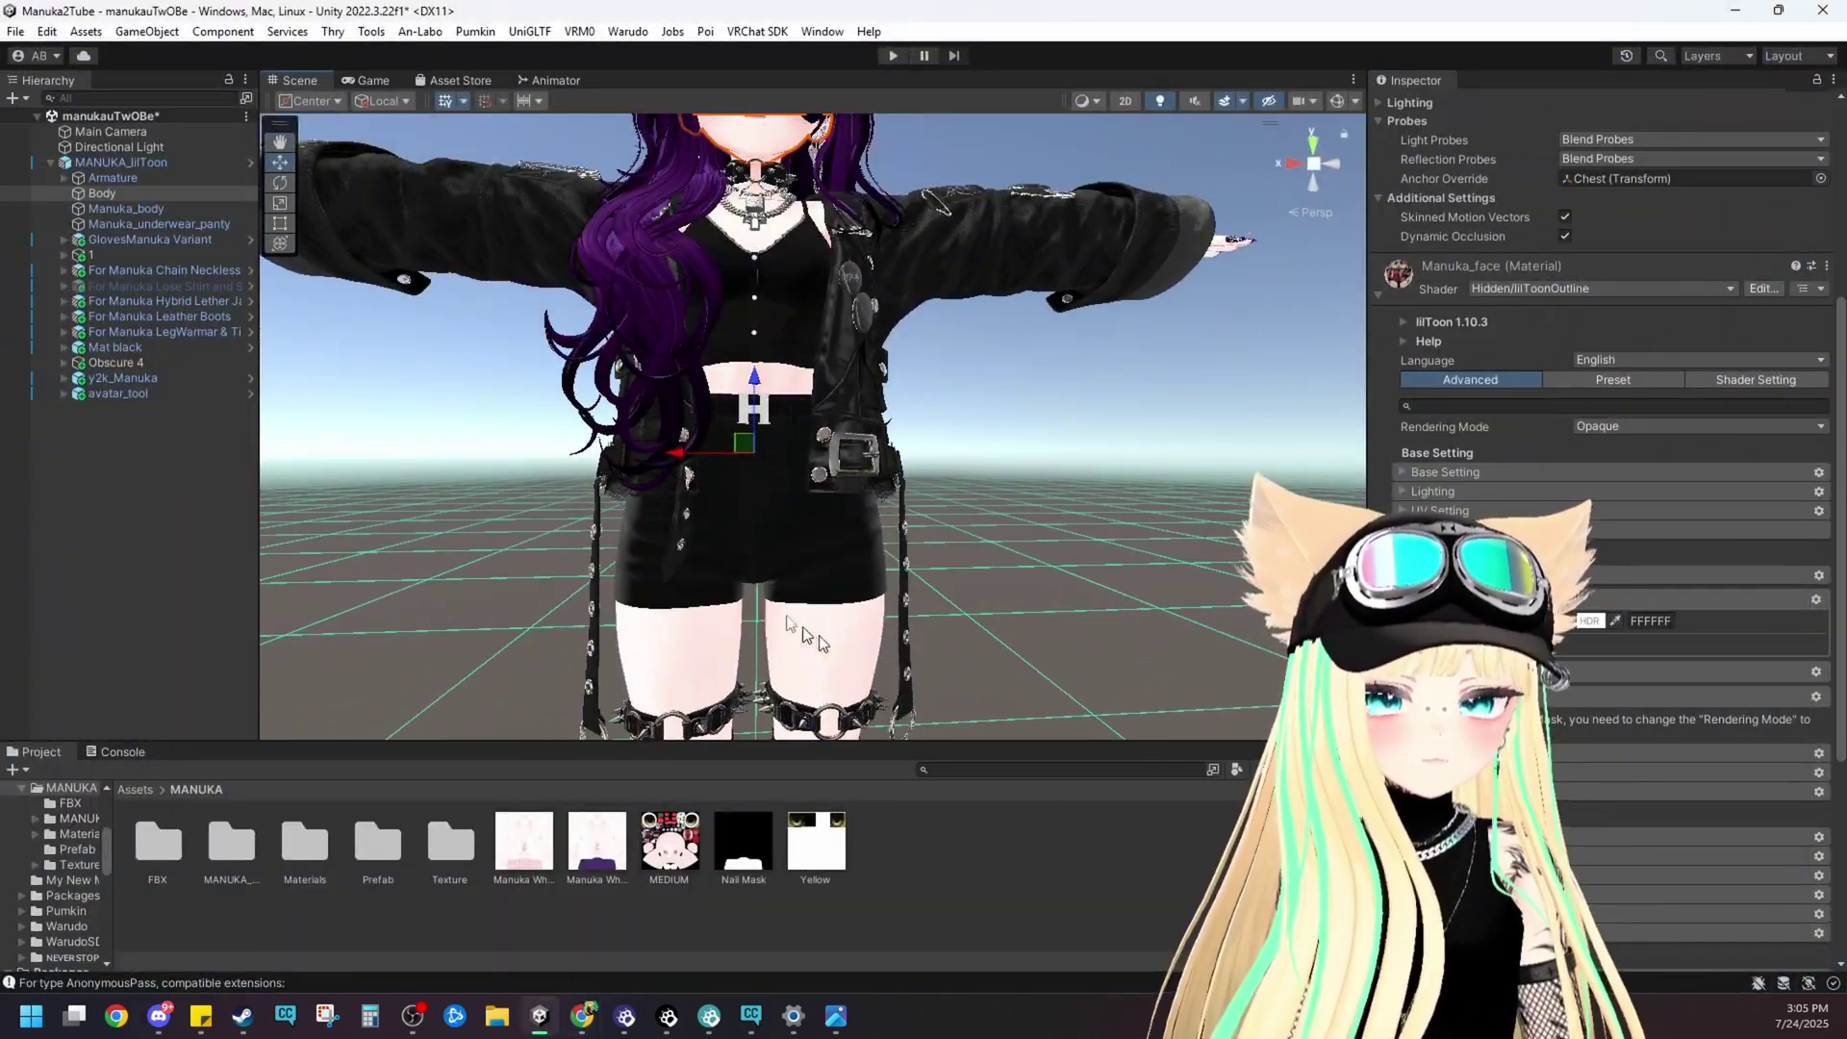
pyautogui.moveTo(652, 221); pyautogui.dragTo(683, 440, button='middle')
pyautogui.click(814, 492)
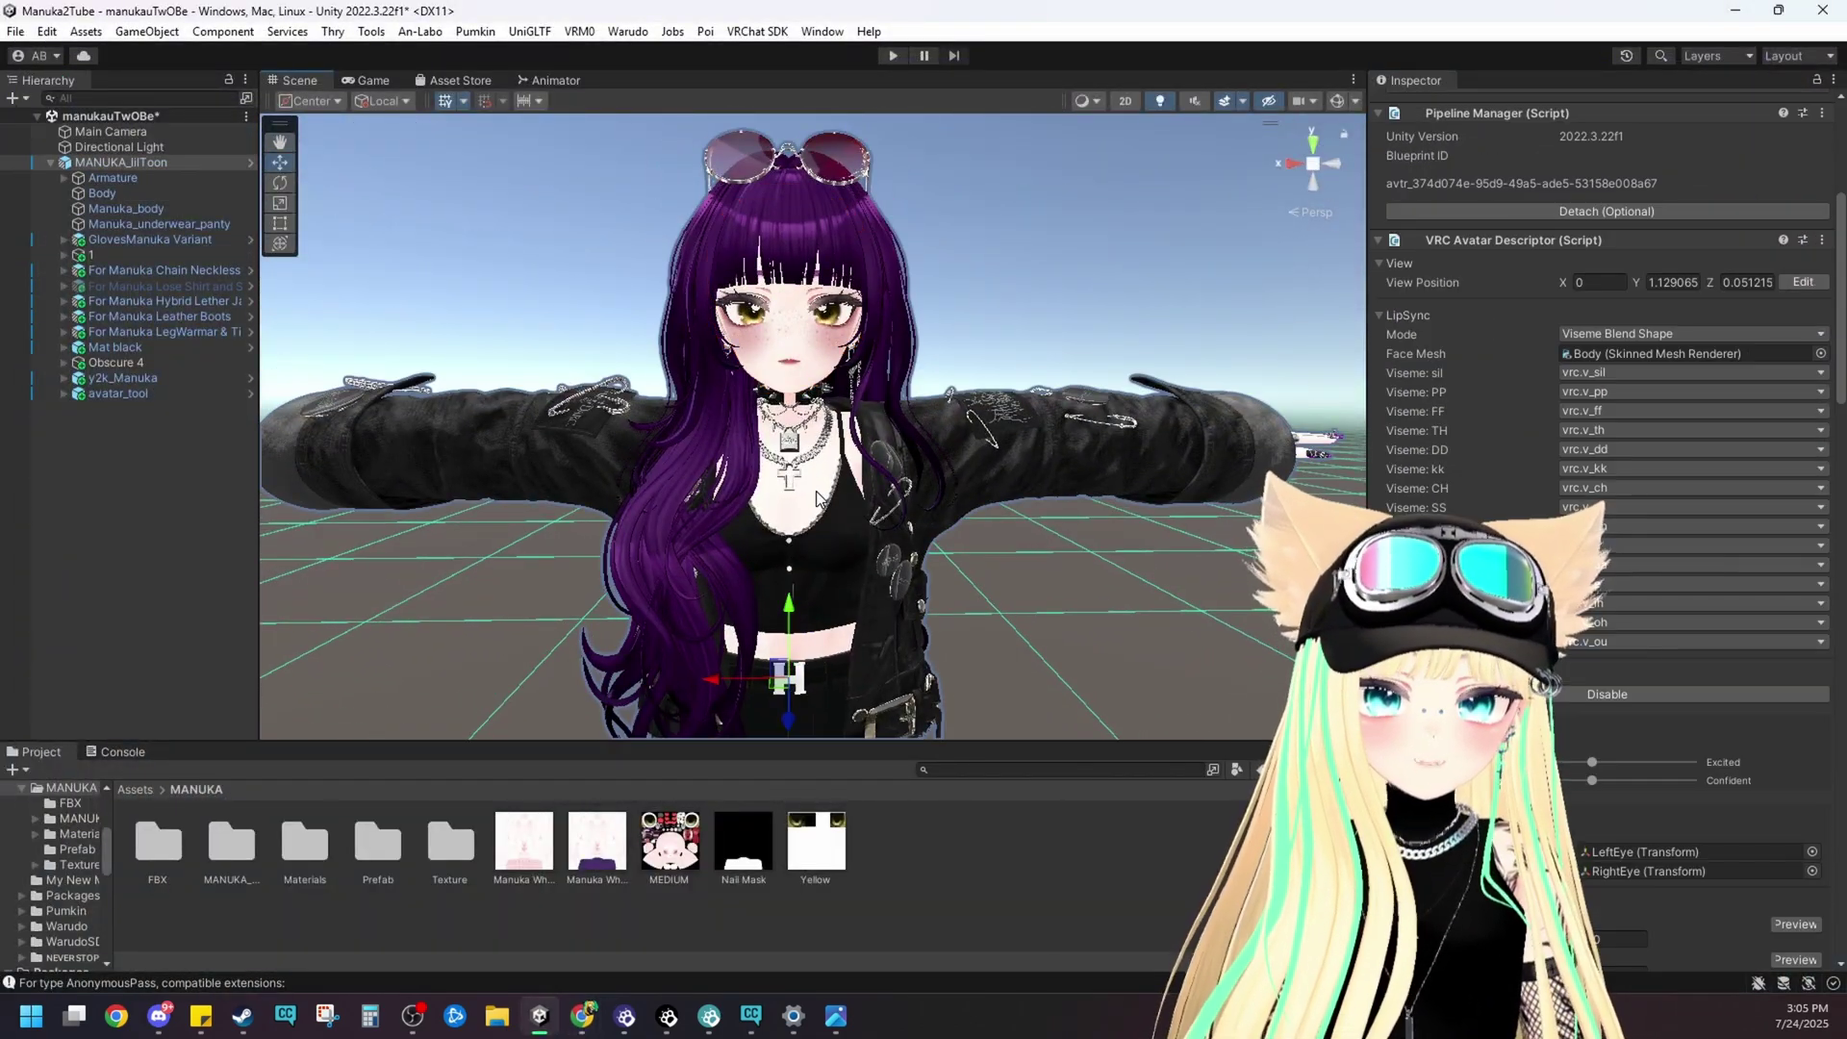
pyautogui.click(815, 492)
# - Preview the Manuka White Body.png texture from the MANUKA folder and open it in Pixlr
pyautogui.click(527, 837)
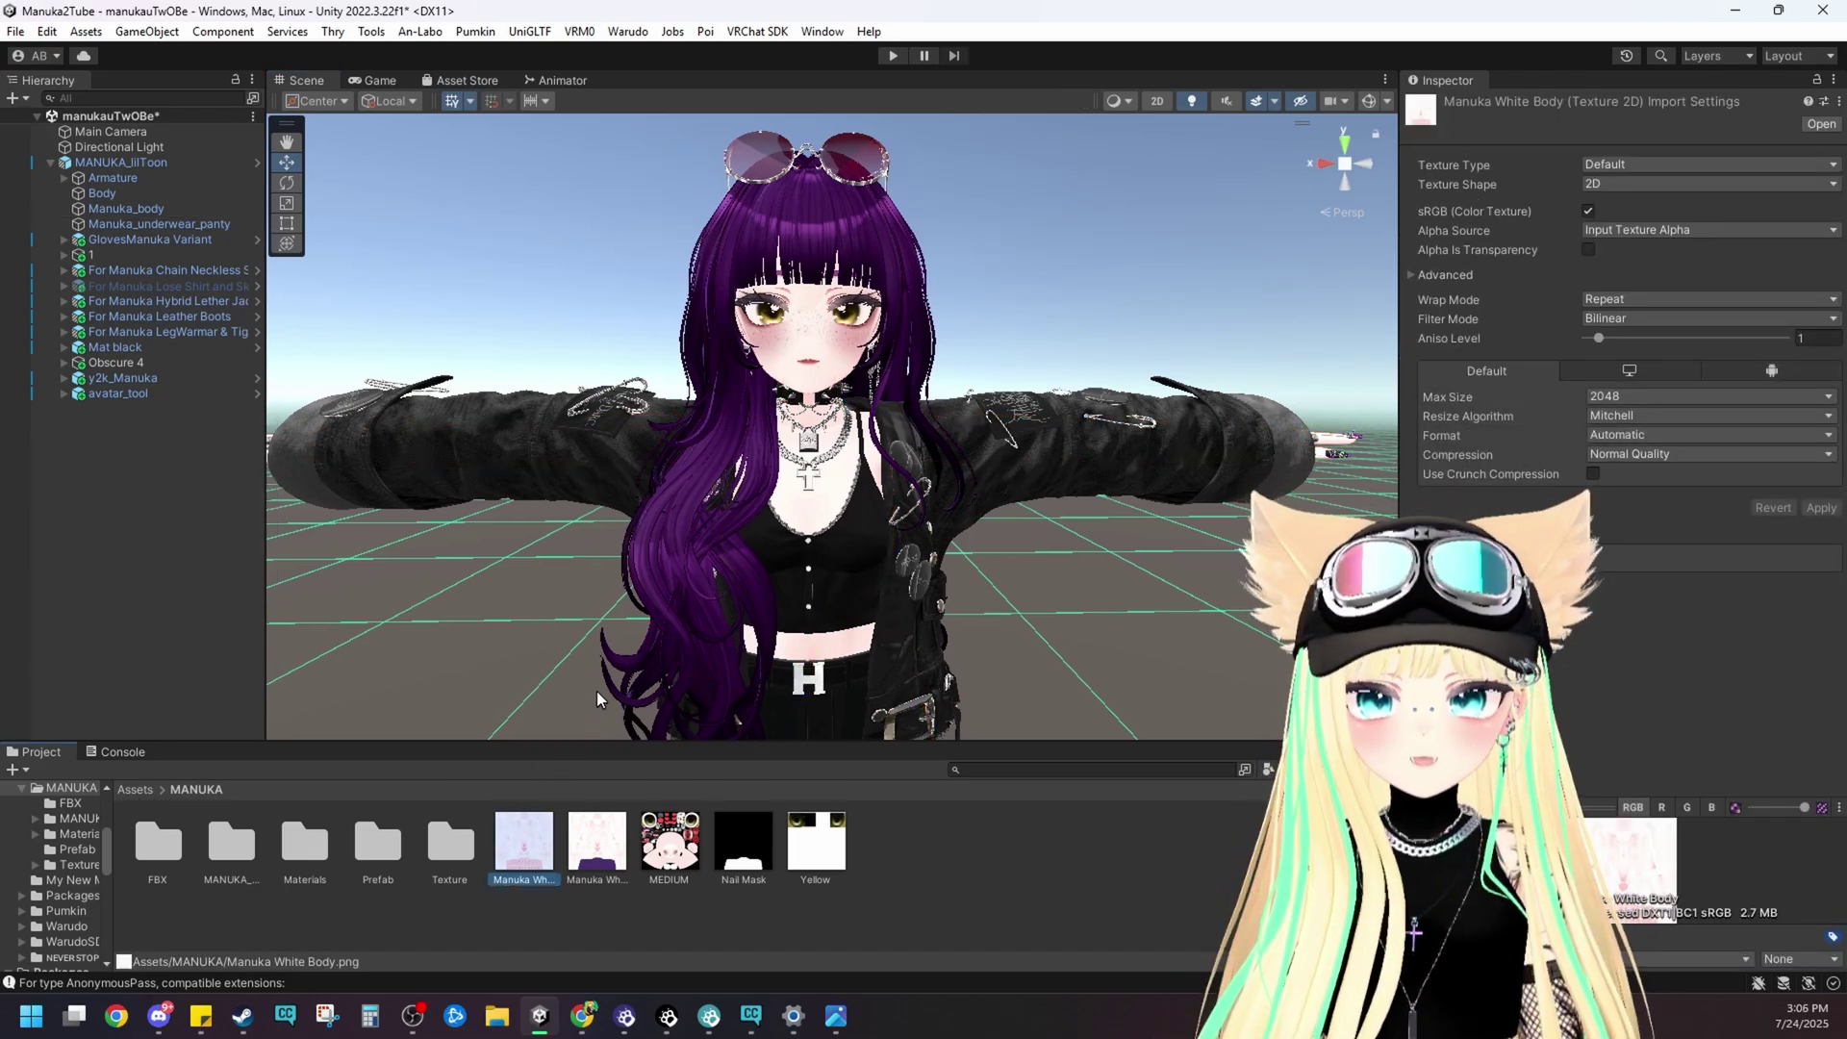
pyautogui.click(835, 1016)
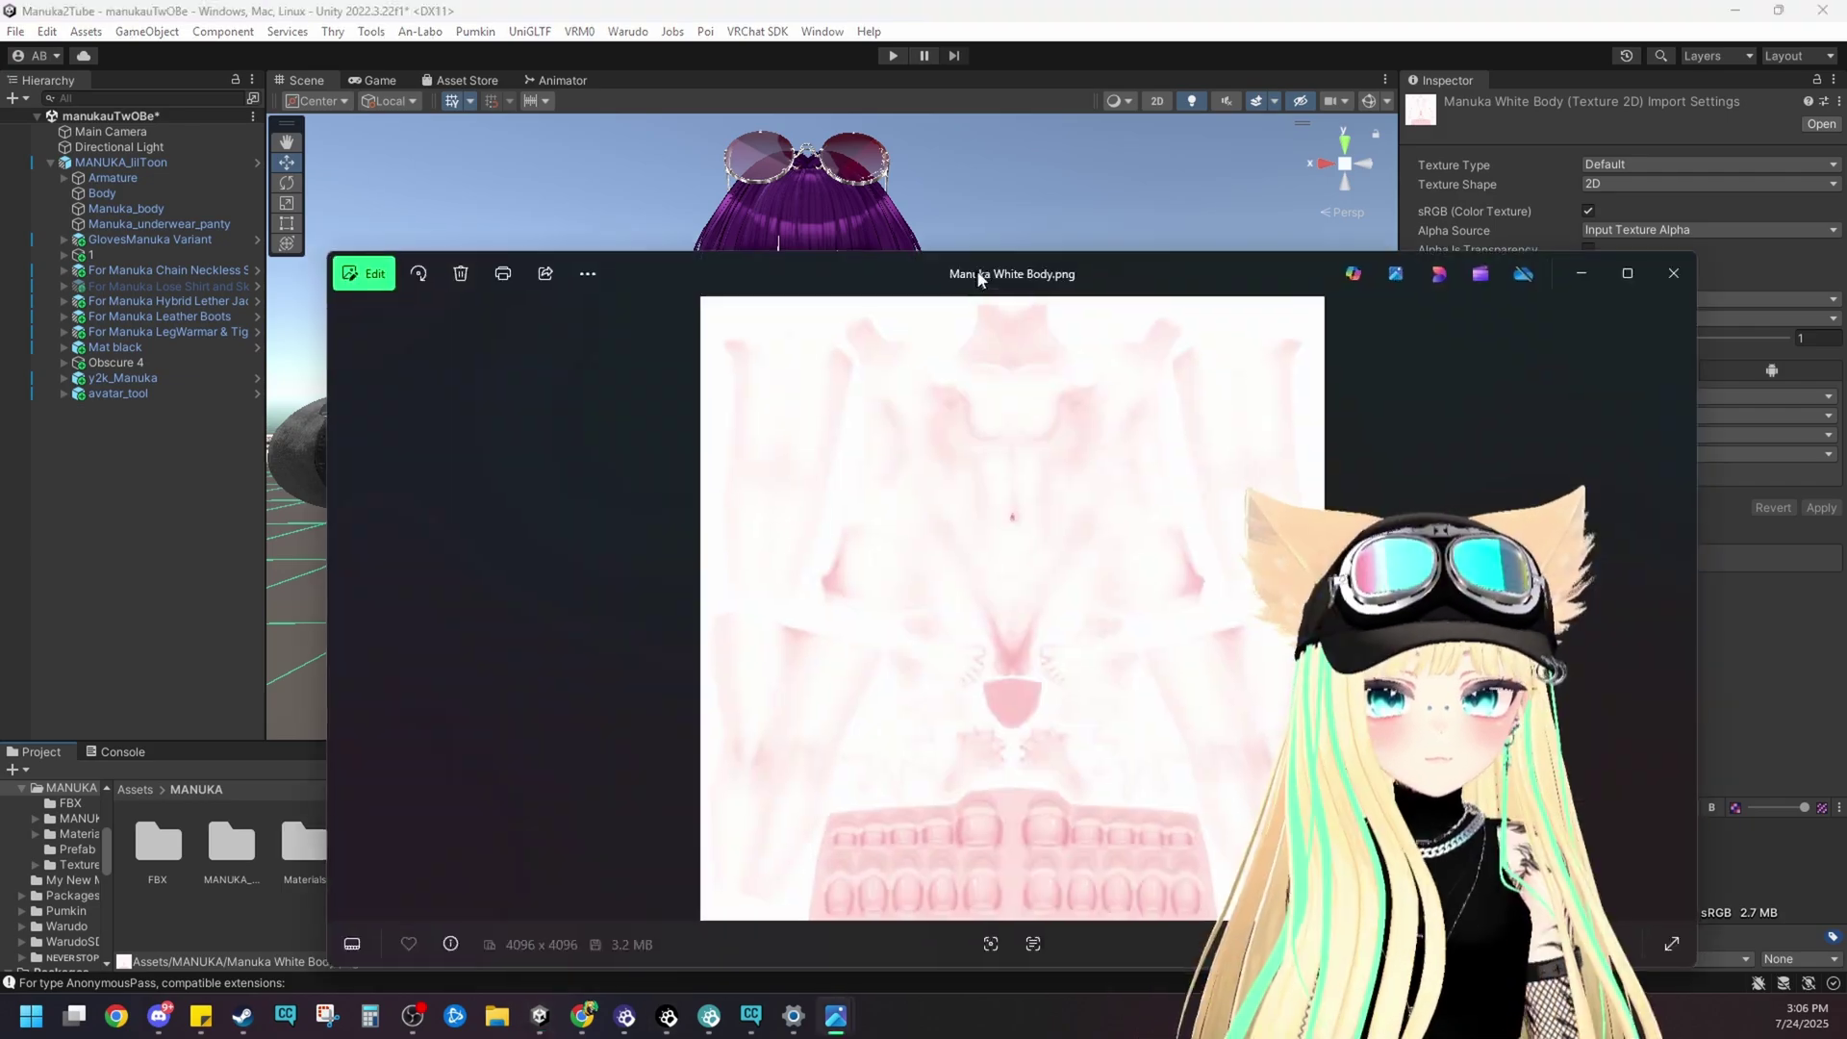
pyautogui.click(587, 275)
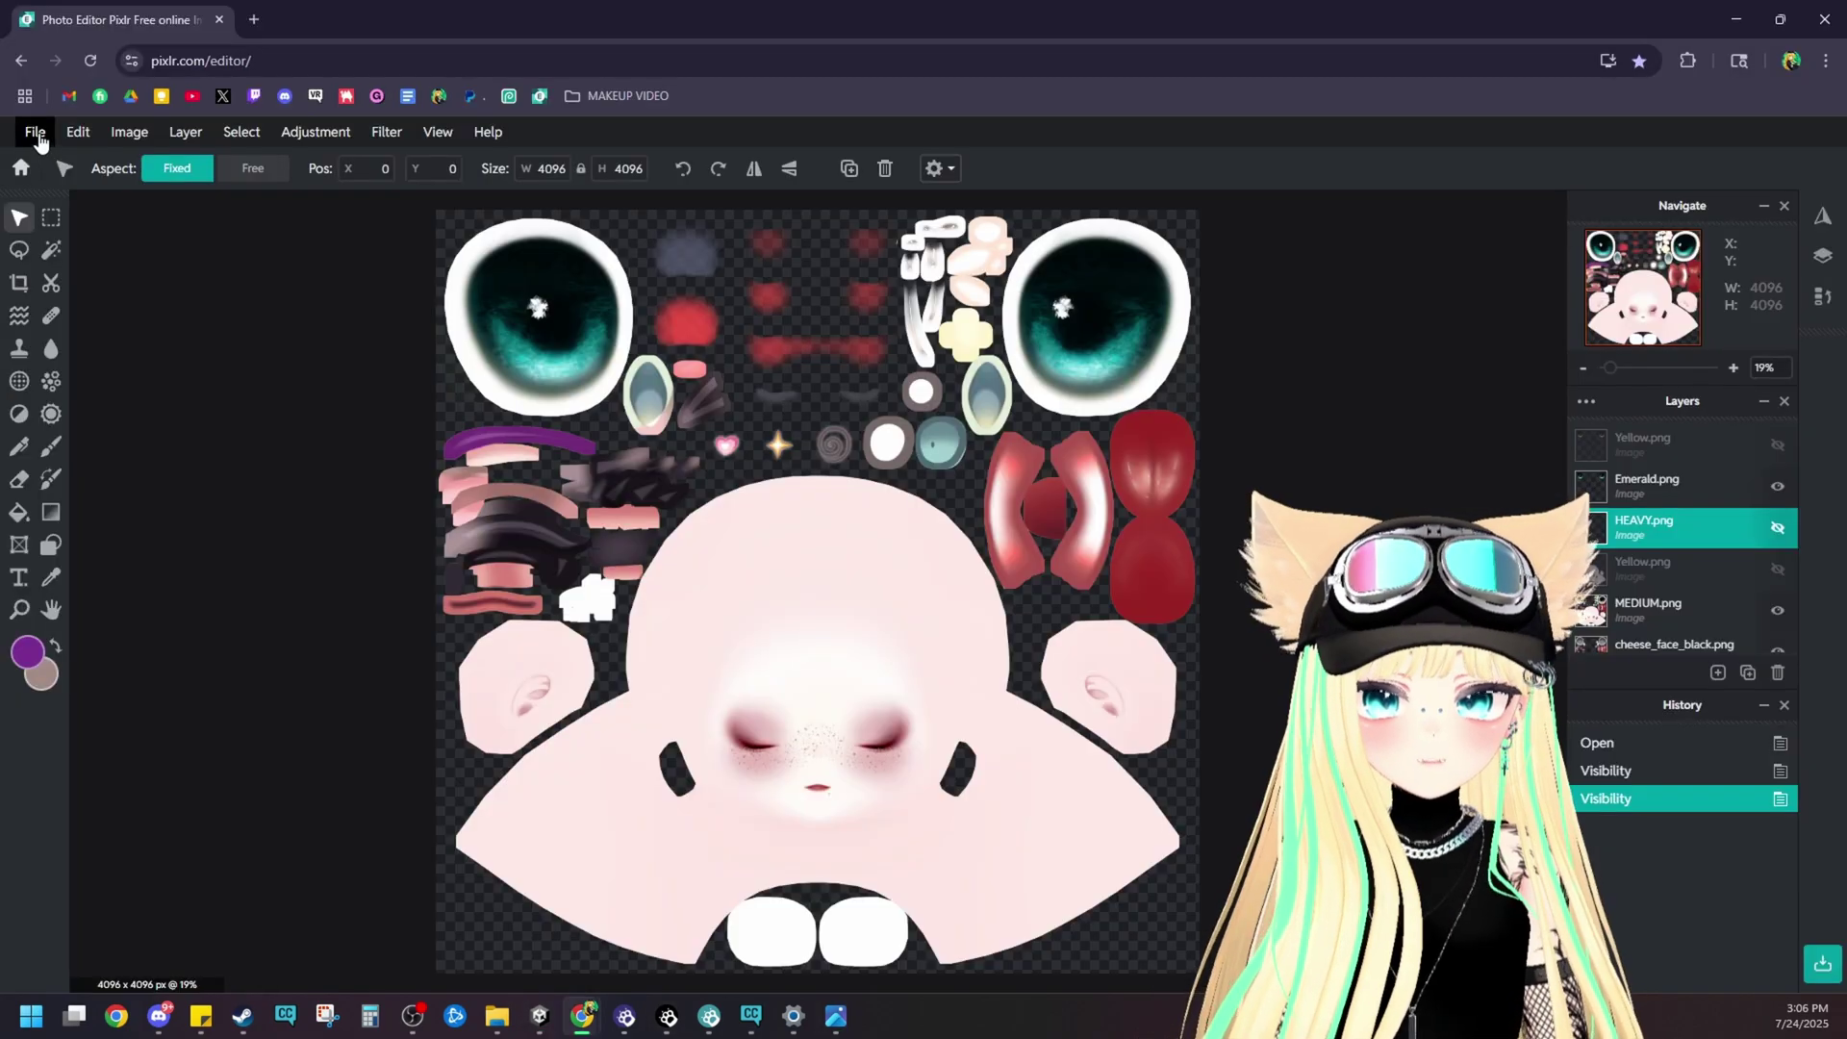
pyautogui.click(34, 131)
pyautogui.click(81, 186)
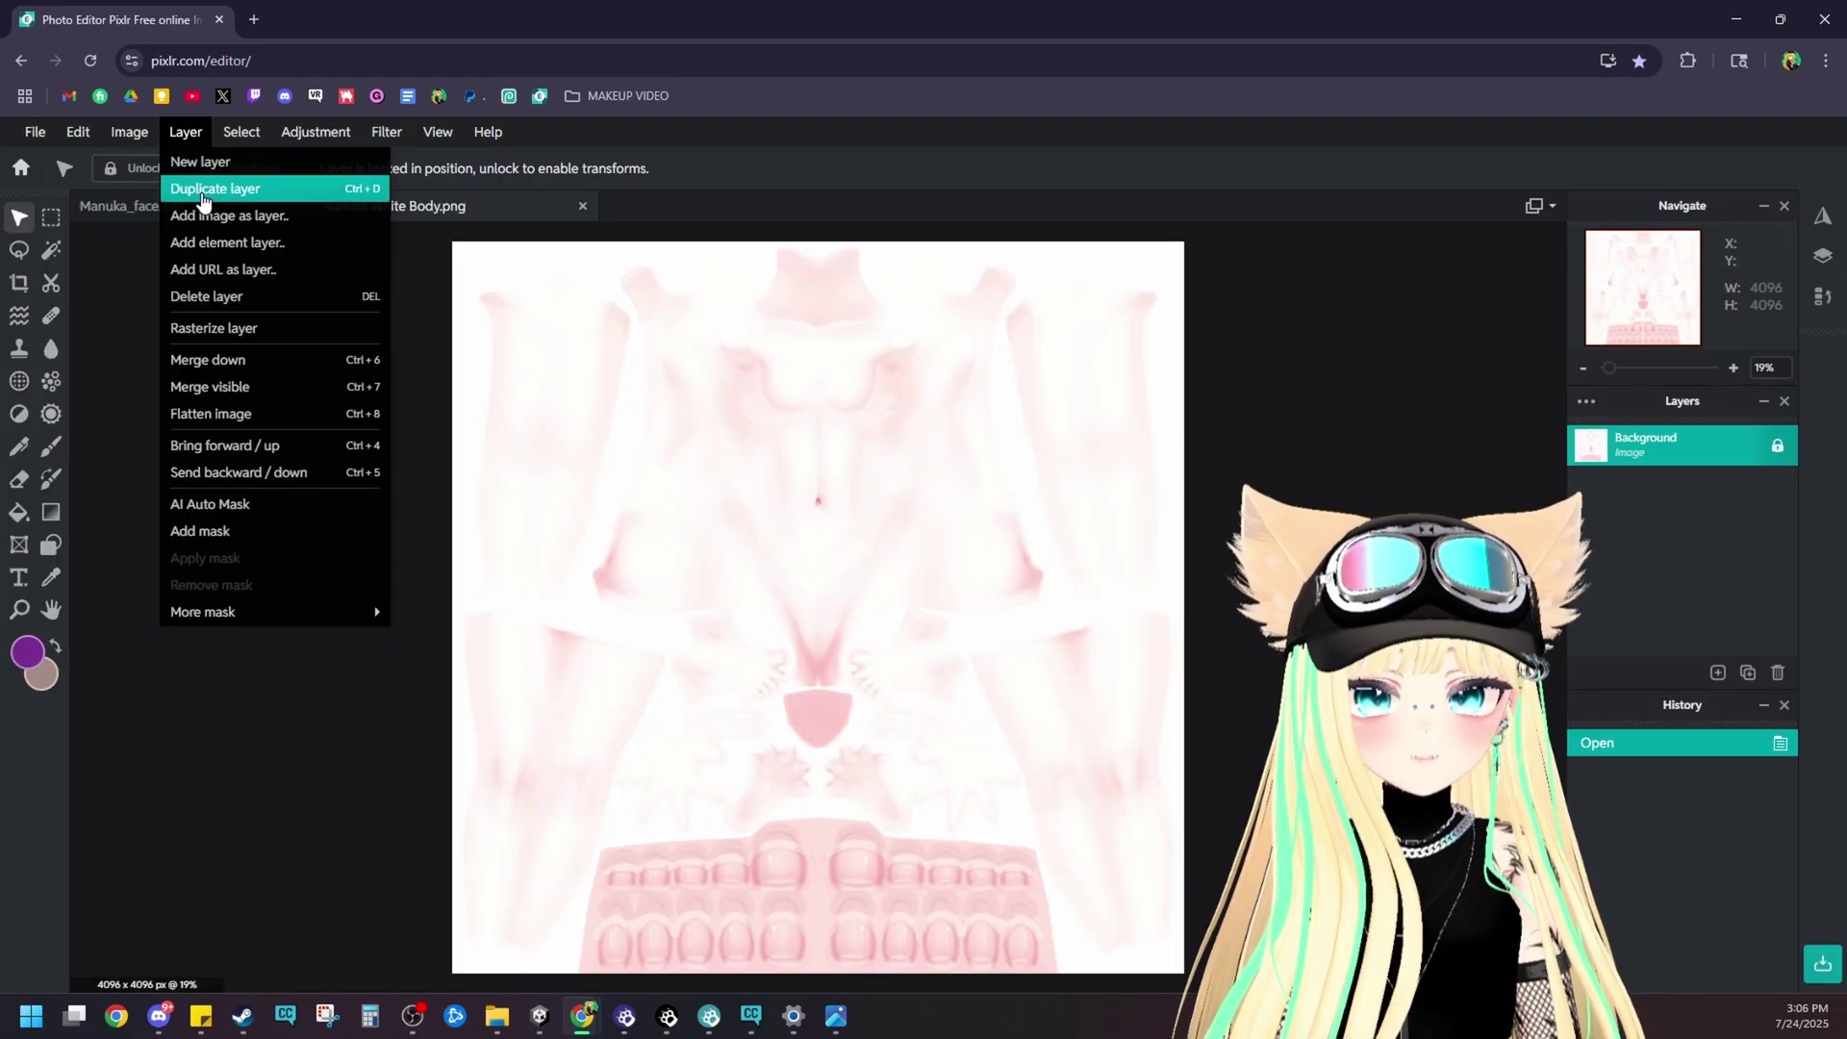
# - Add the Dark.png tattoo image as a layer over the body texture and export the result
pyautogui.click(206, 207)
pyautogui.doubleClick(493, 566)
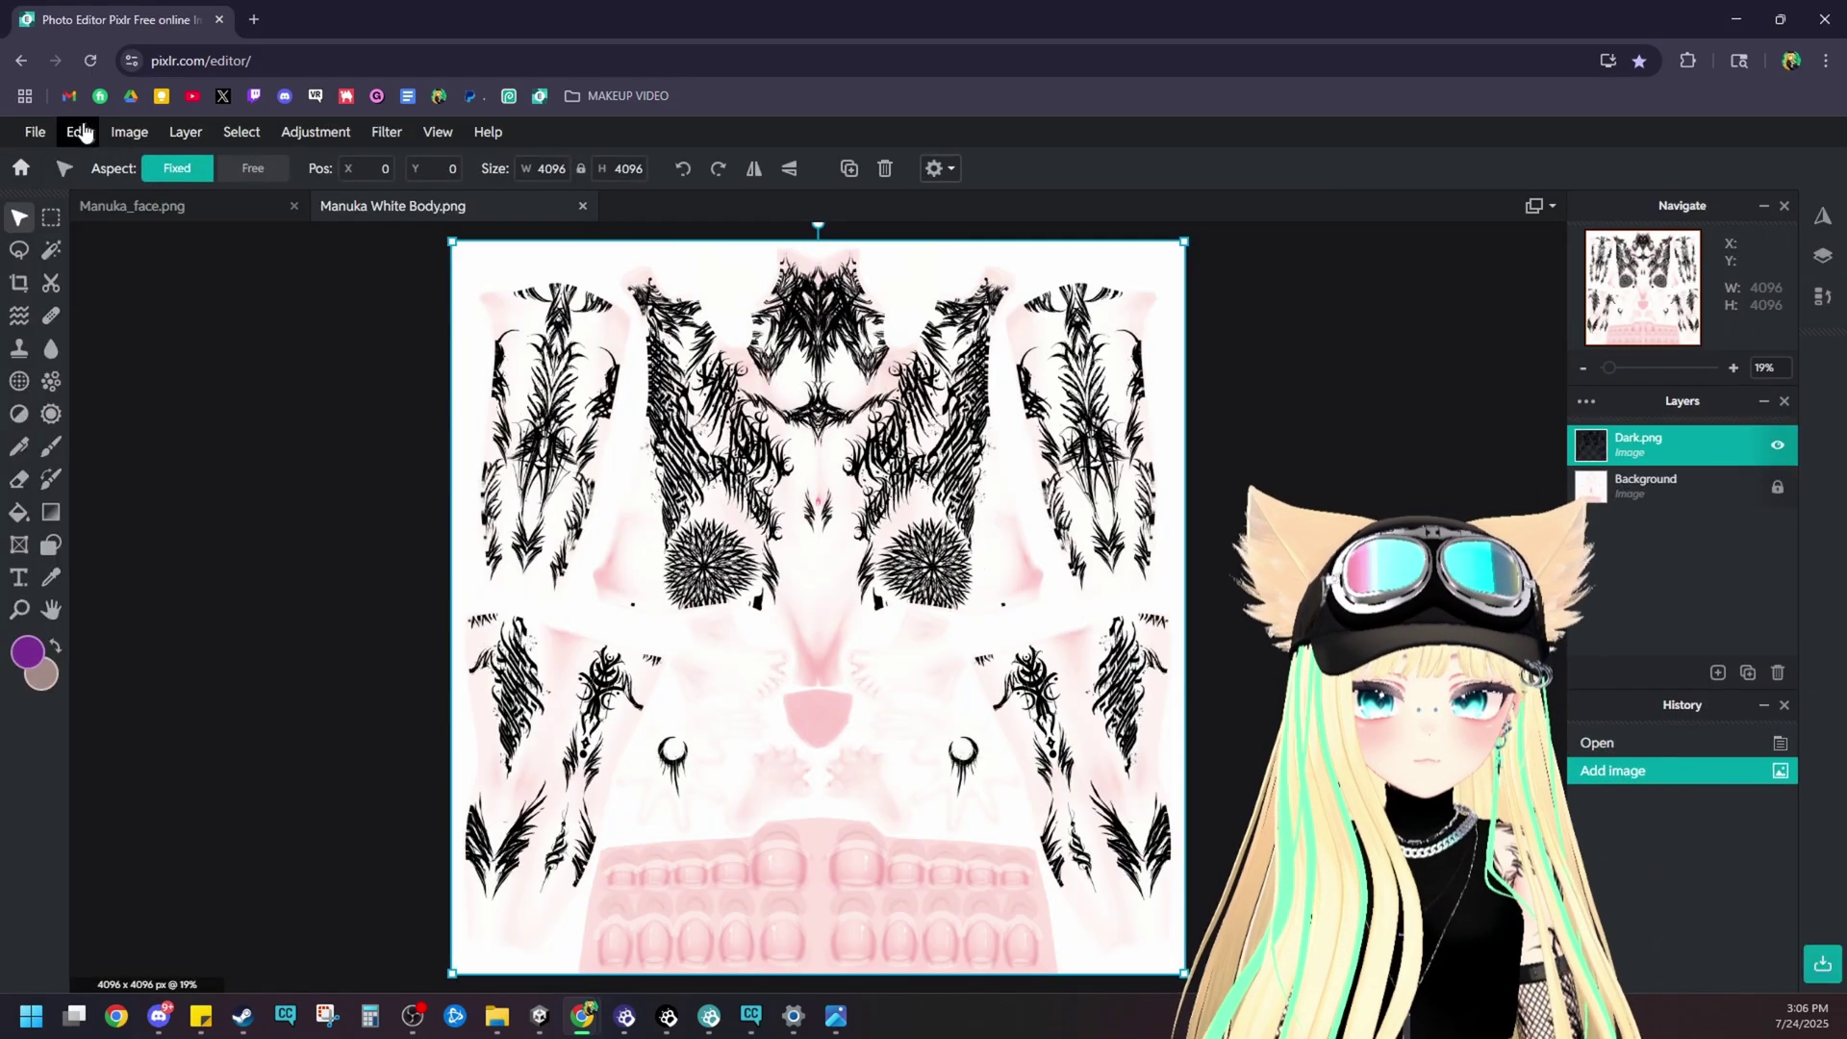
pyautogui.click(40, 145)
pyautogui.click(95, 314)
pyautogui.click(1193, 620)
pyautogui.click(1236, 816)
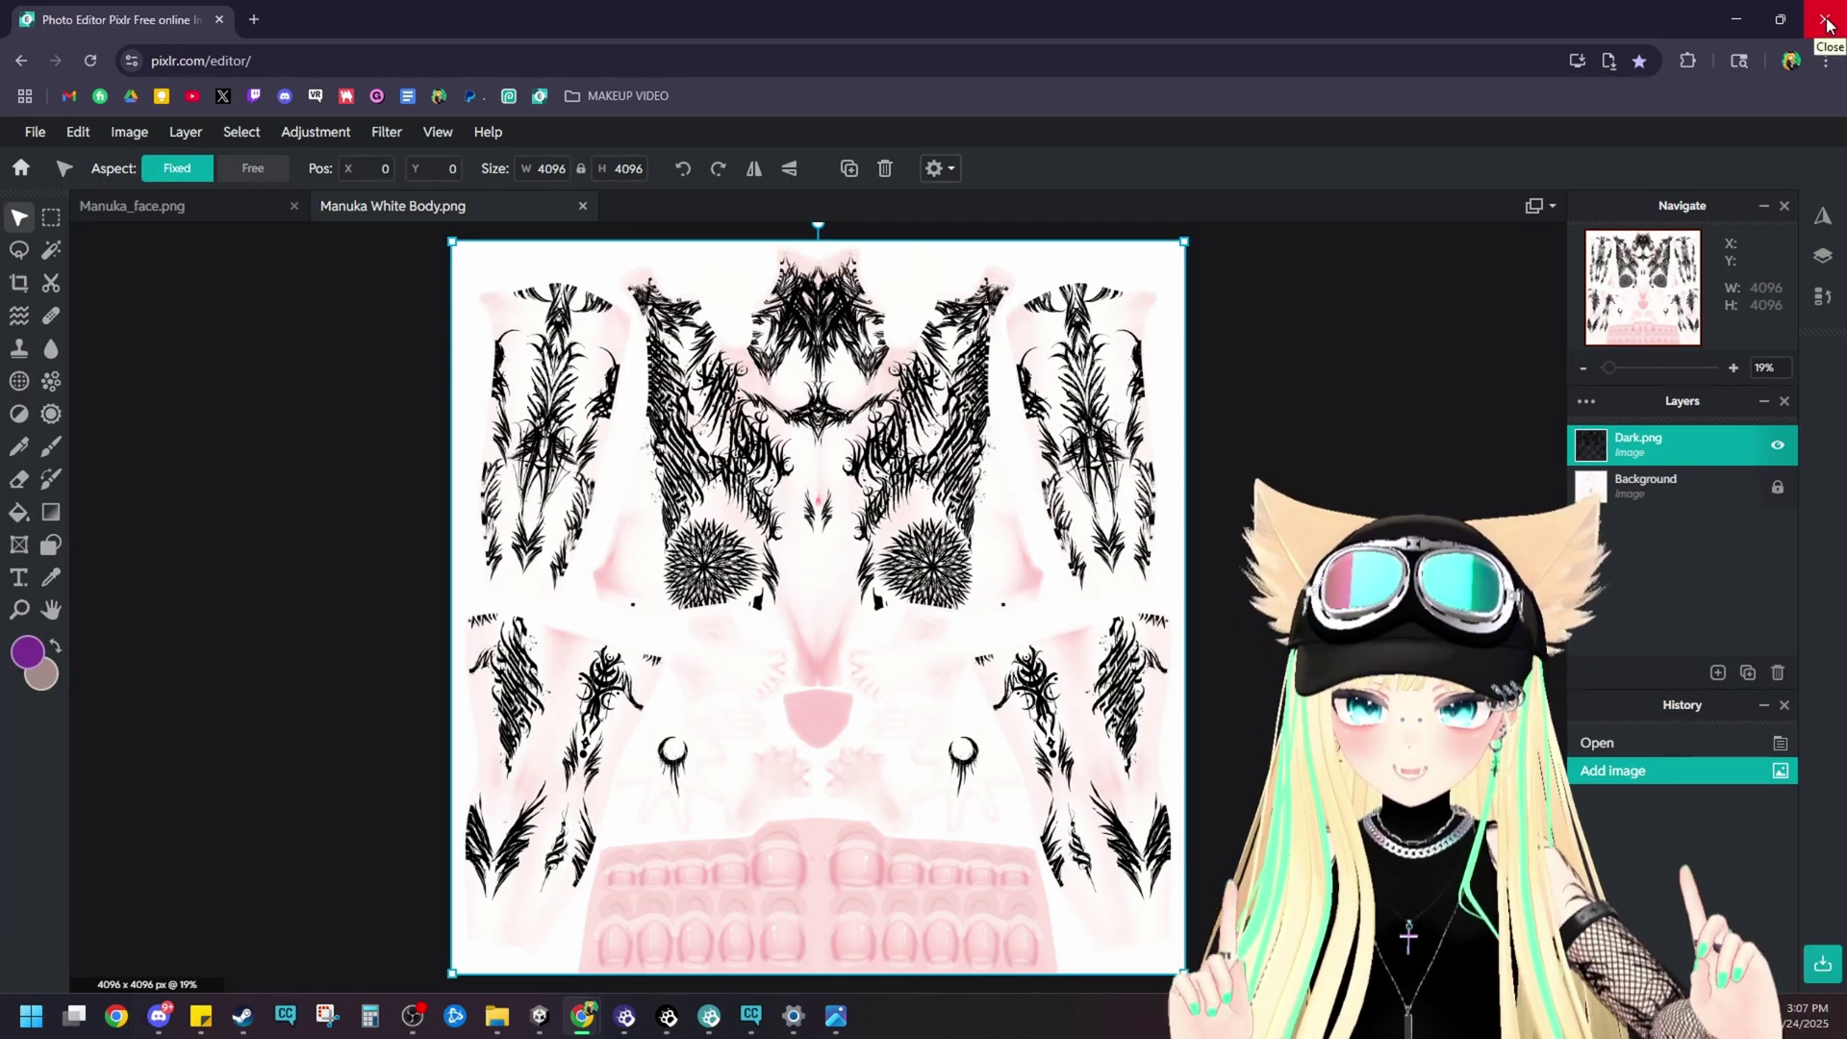
# - Leave the browser and view the avatar from the front in the Unity scene
pyautogui.click(1824, 19)
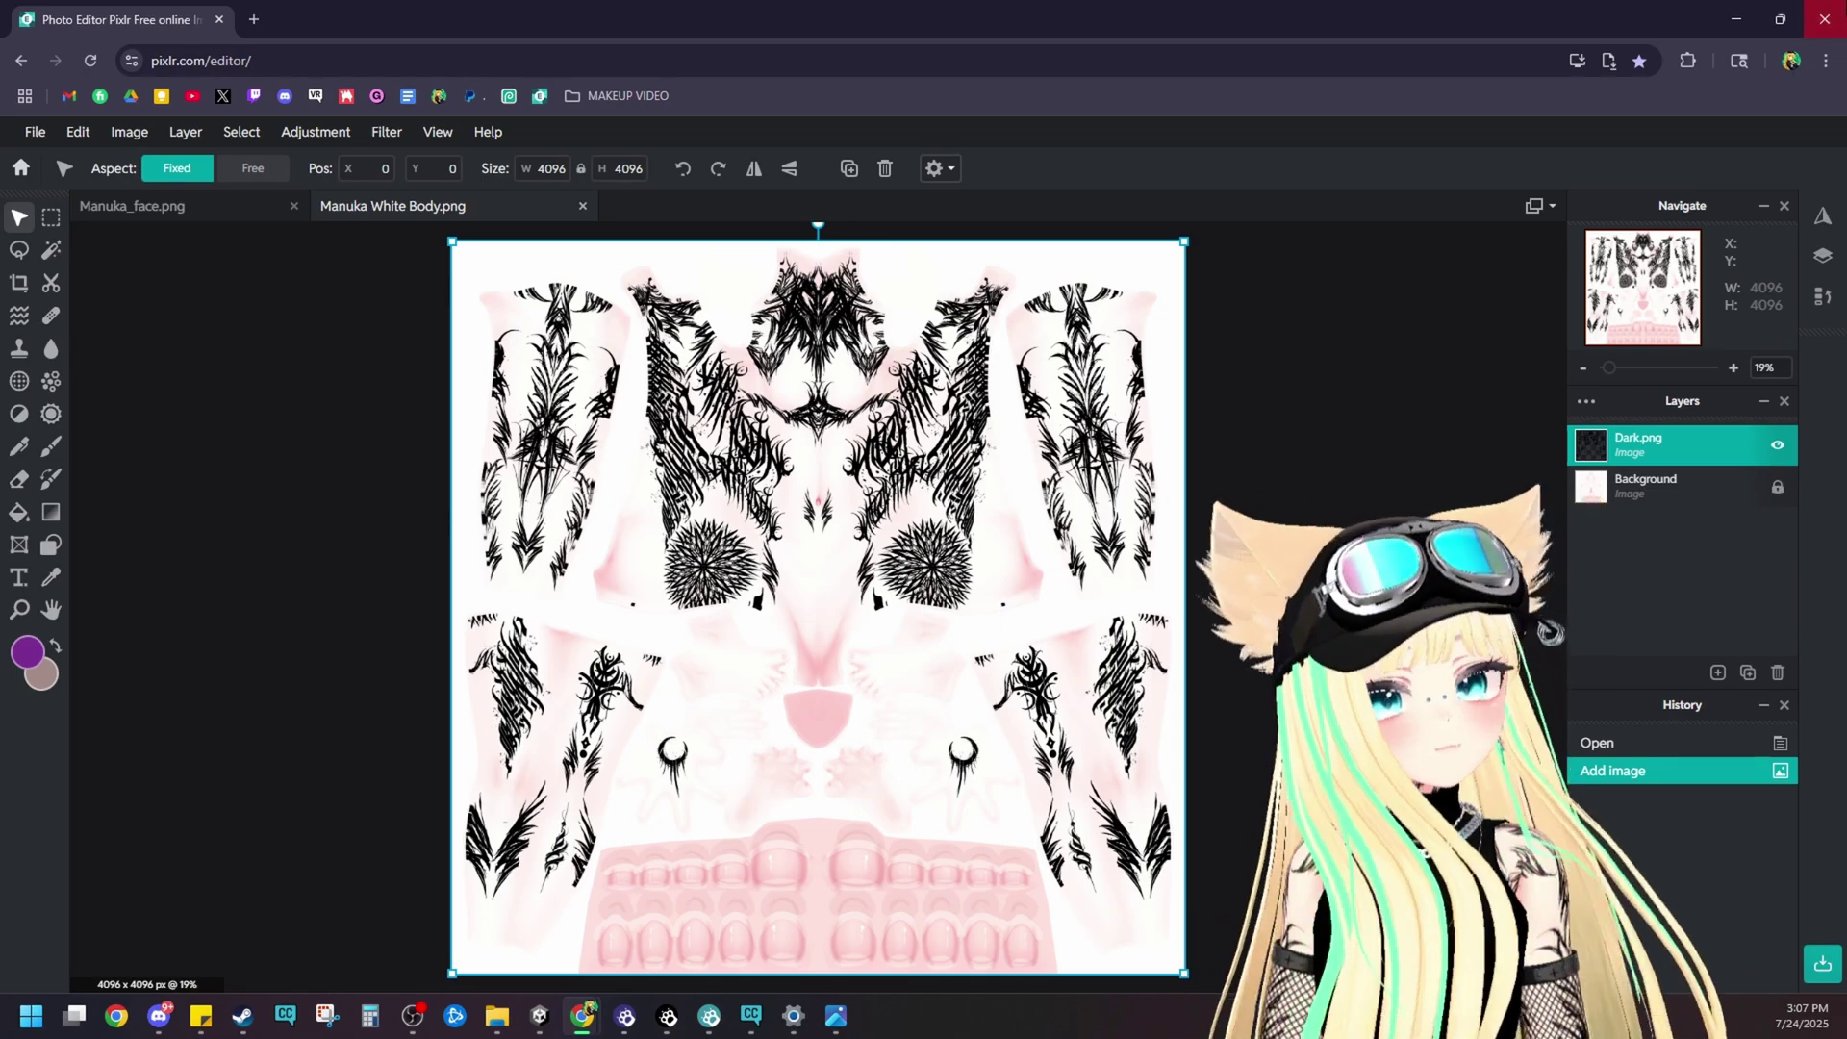
pyautogui.scroll(-2, 730, 409)
pyautogui.moveTo(729, 410)
pyautogui.mouseDown(button='middle')
pyautogui.moveTo(734, 366)
pyautogui.moveTo(711, 431)
pyautogui.mouseUp(button='middle')
pyautogui.moveTo(711, 431); pyautogui.dragTo(718, 389, button='right')
pyautogui.moveTo(718, 388); pyautogui.dragTo(719, 456, button='middle')
pyautogui.scroll(3, 719, 464)
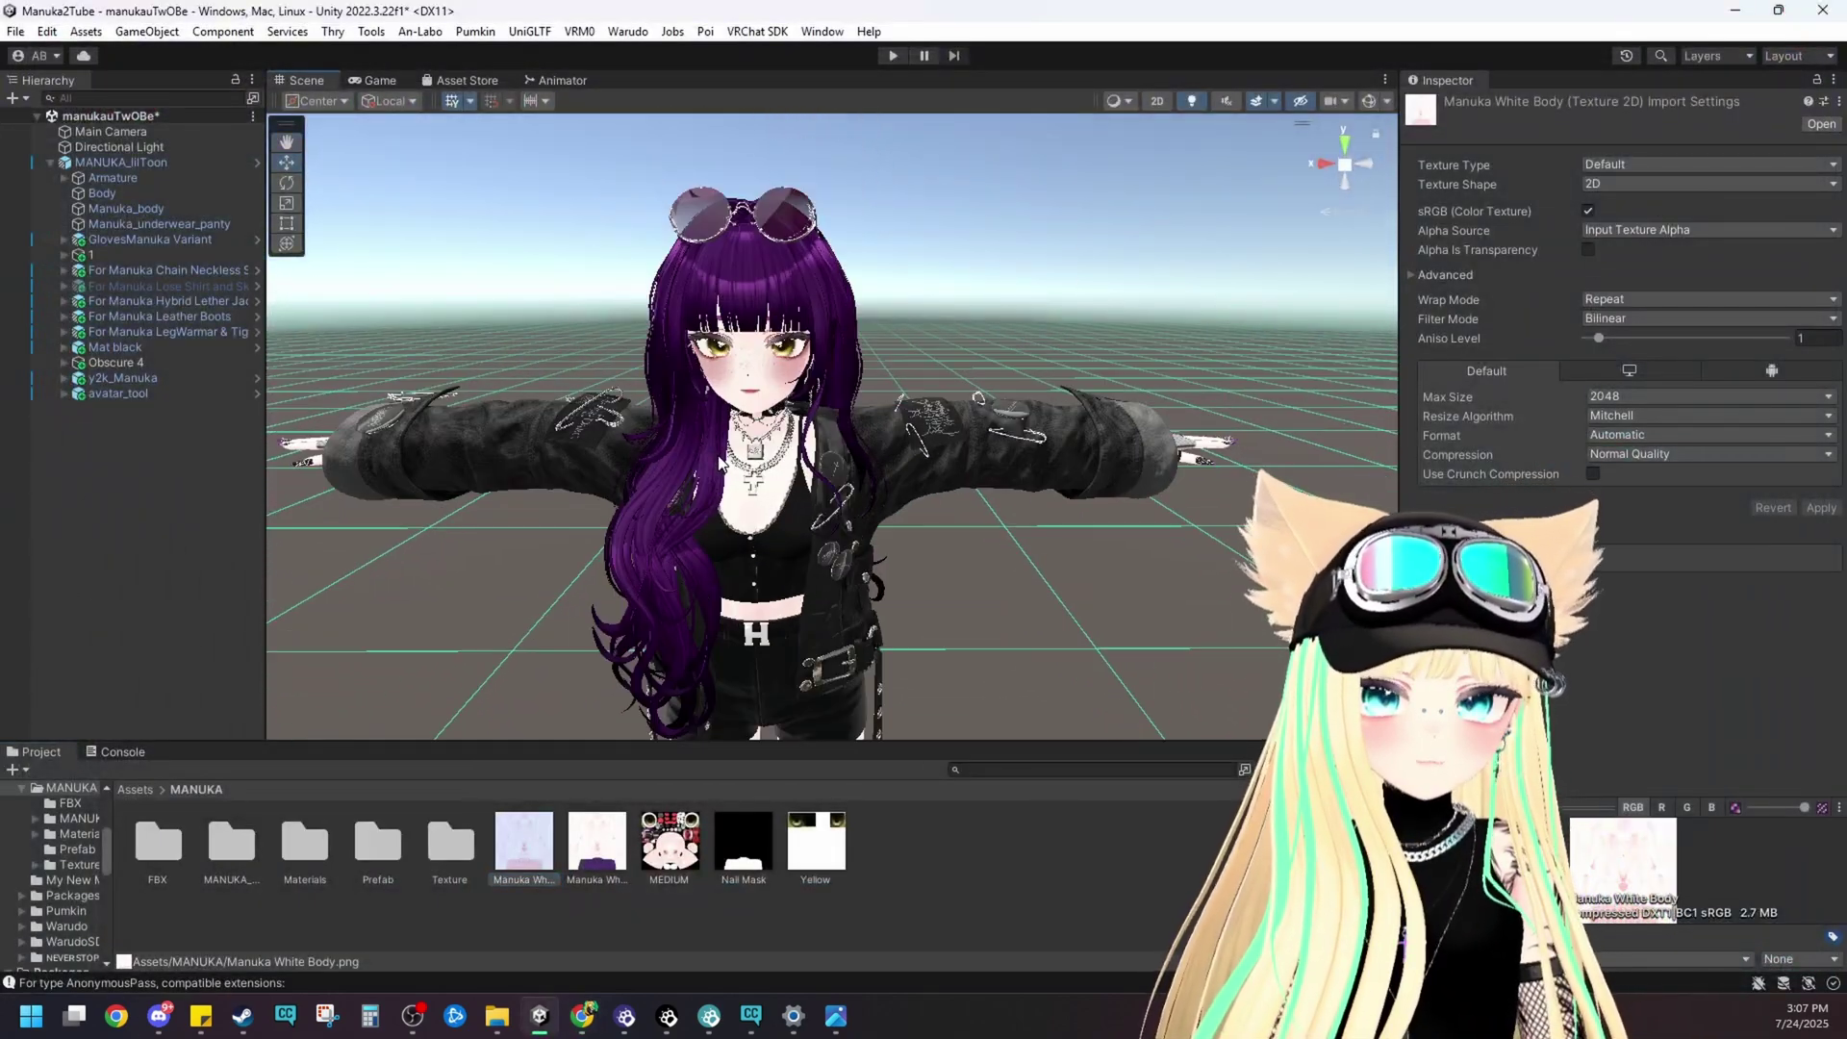
# - Select the avatar's Body mesh and assign the MEDIUM texture to the Manuka_face material's main color
pyautogui.click(721, 463)
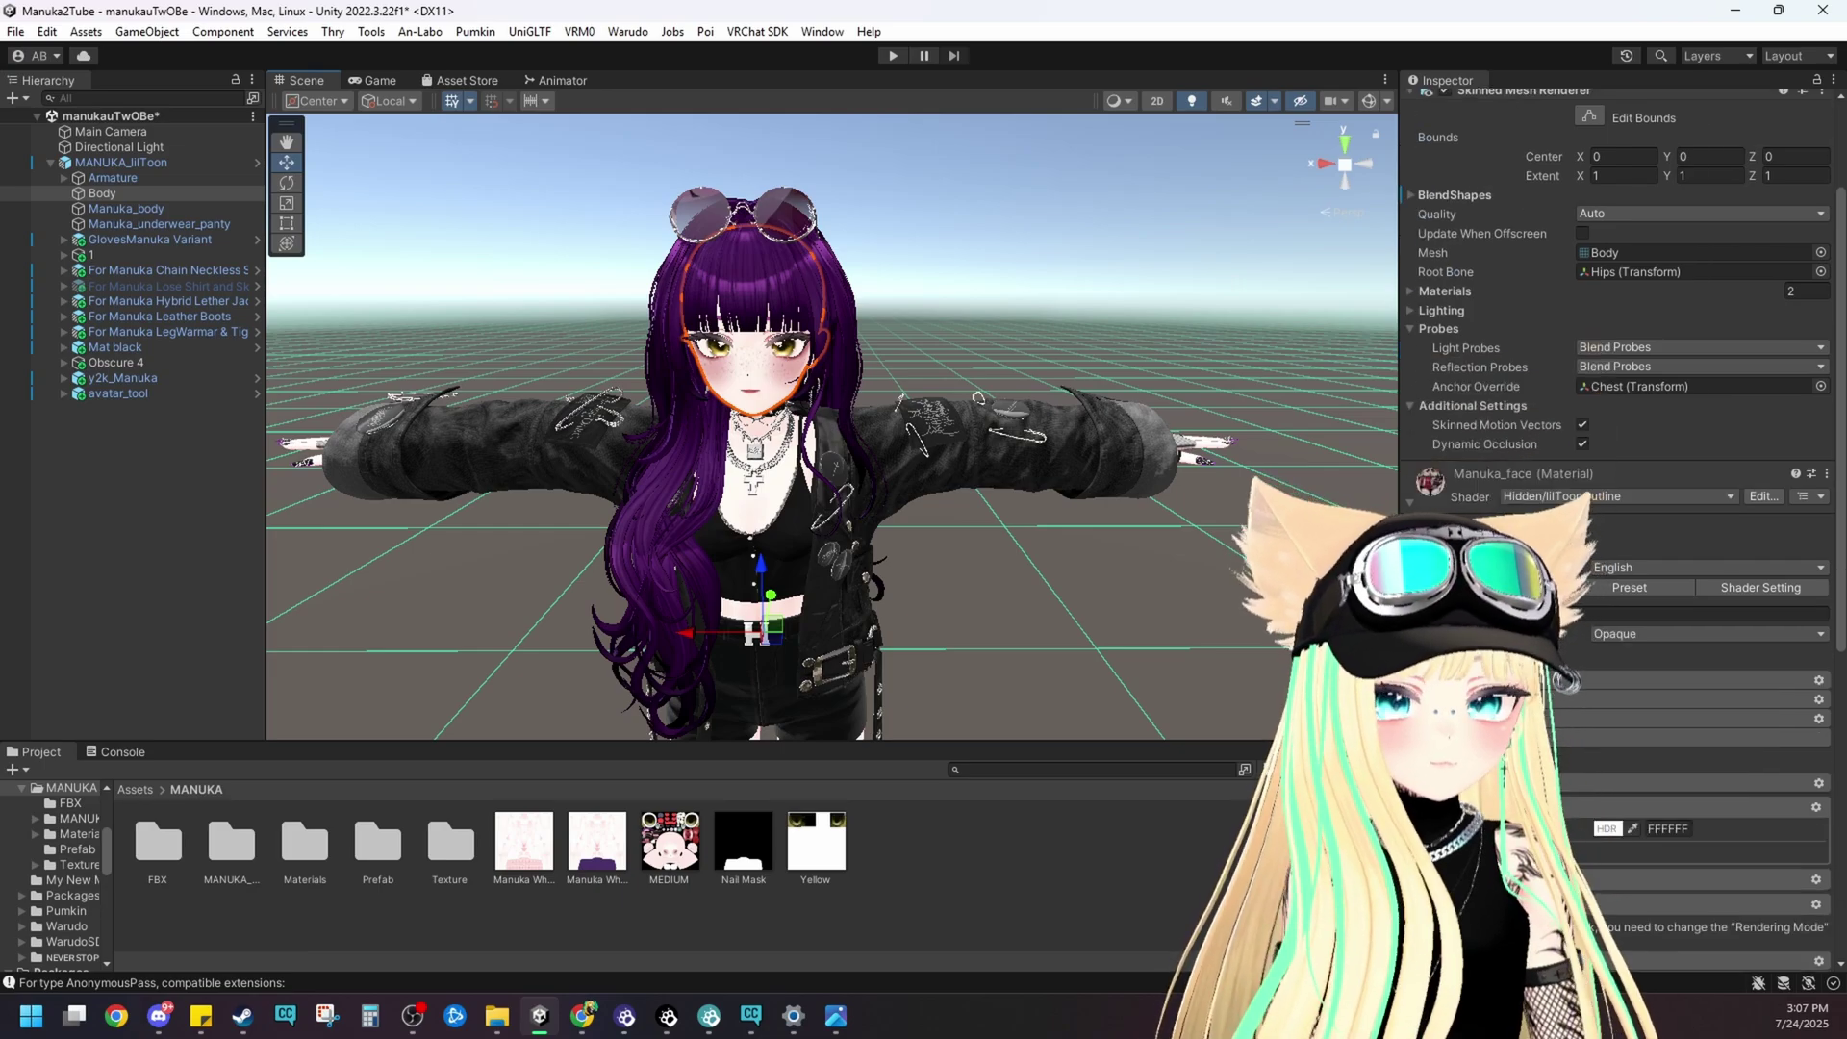
pyautogui.scroll(-3, 1616, 481)
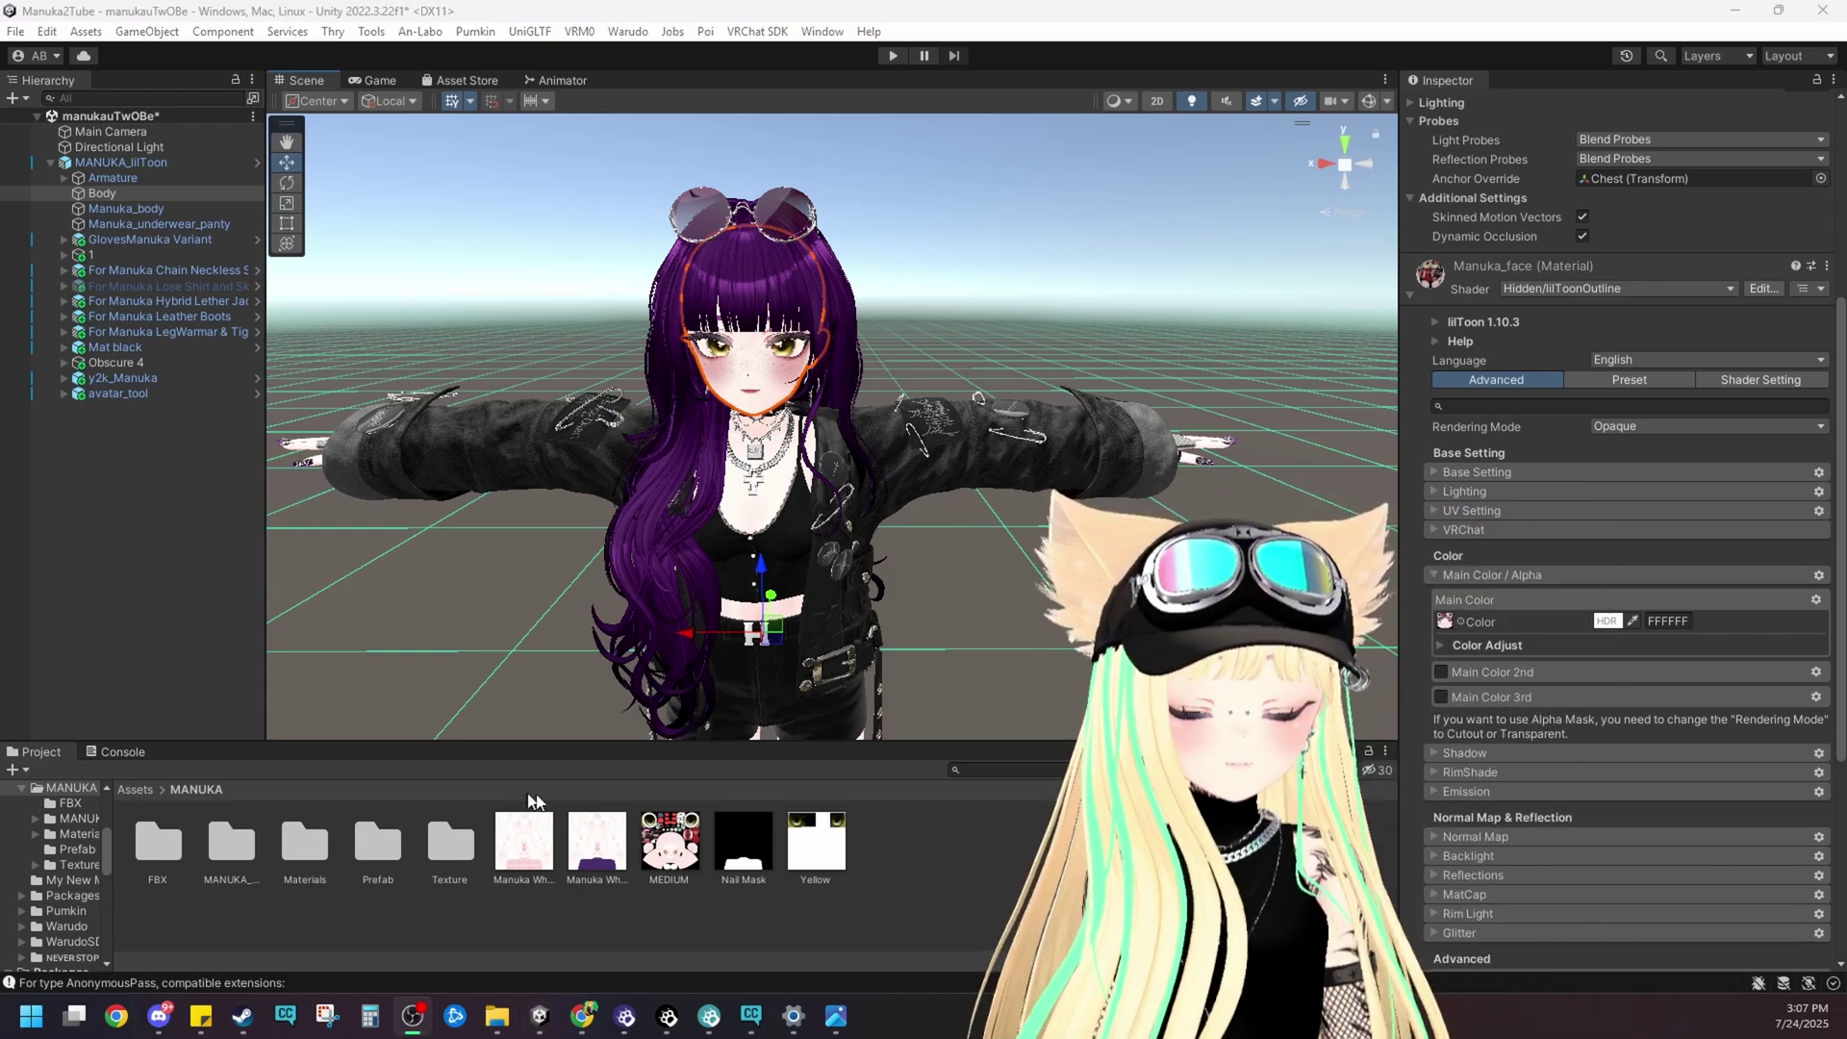
pyautogui.moveTo(657, 855); pyautogui.dragTo(1452, 617)
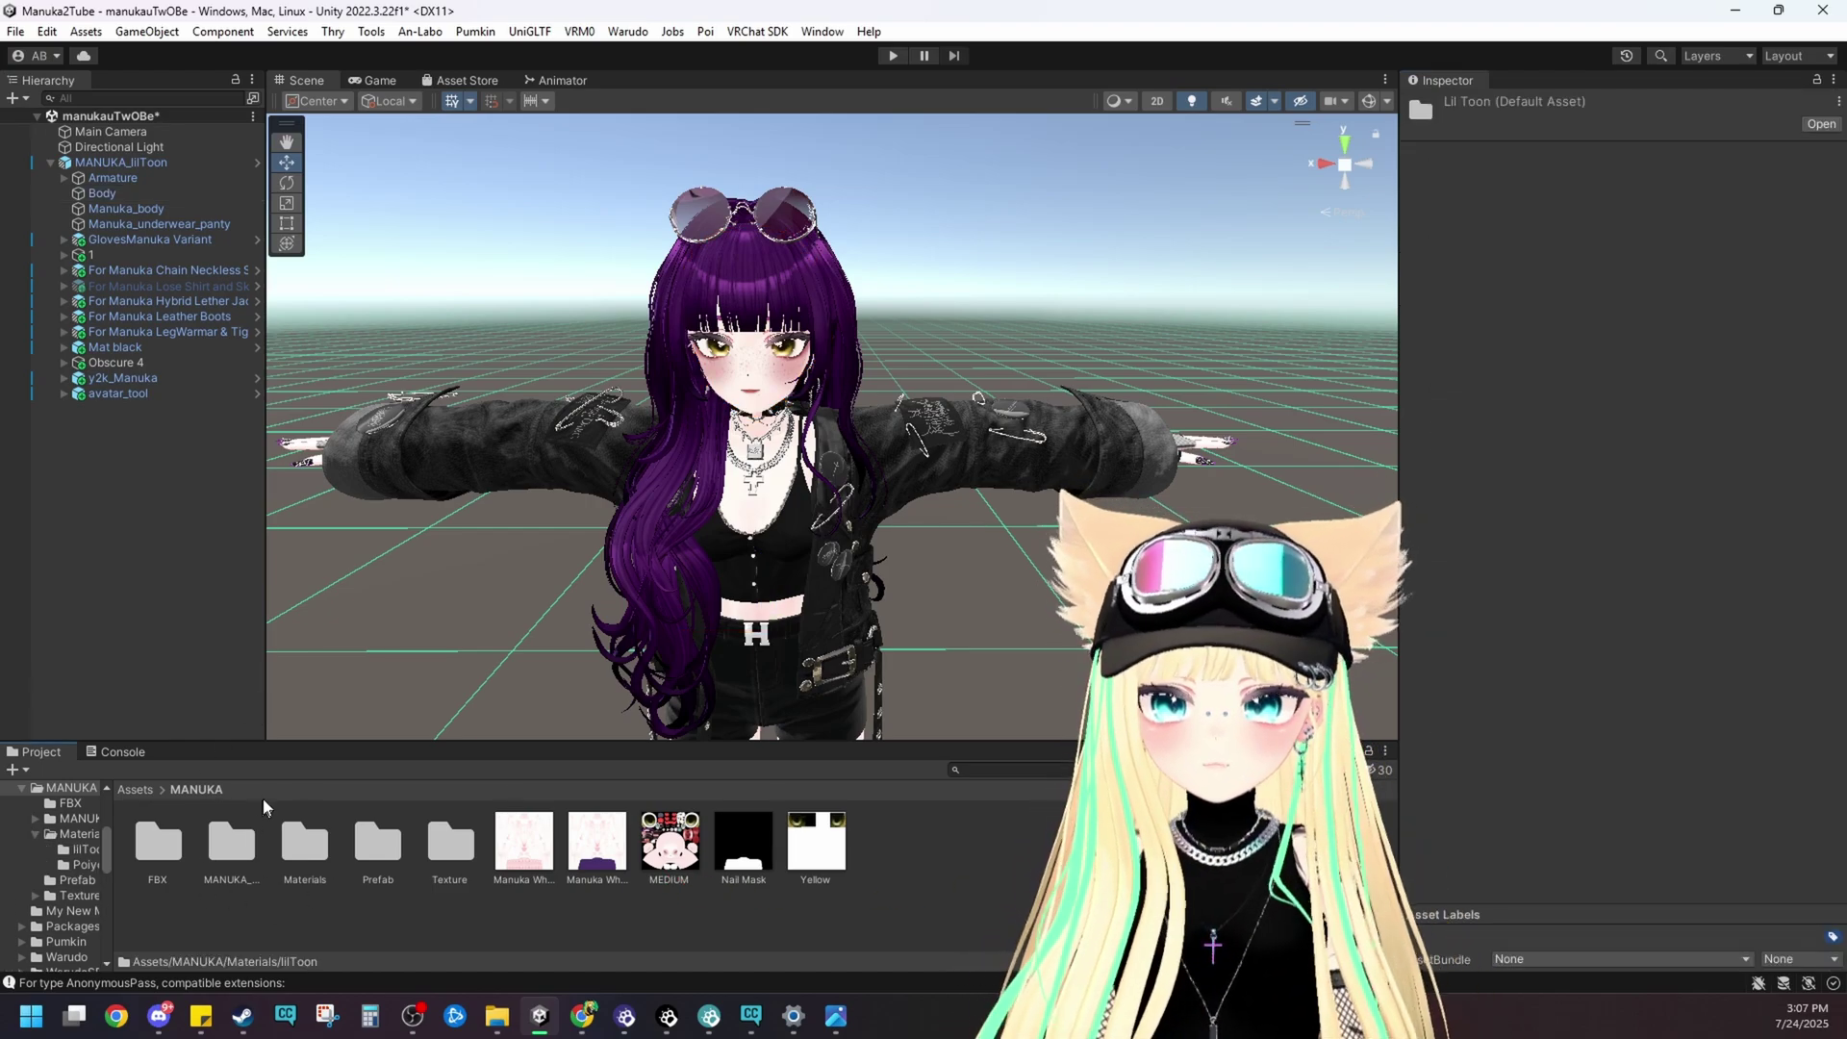
# - Open the lilToon folder inside MANUKA's Materials folder and go through the assets in it
pyautogui.doubleClick(285, 845)
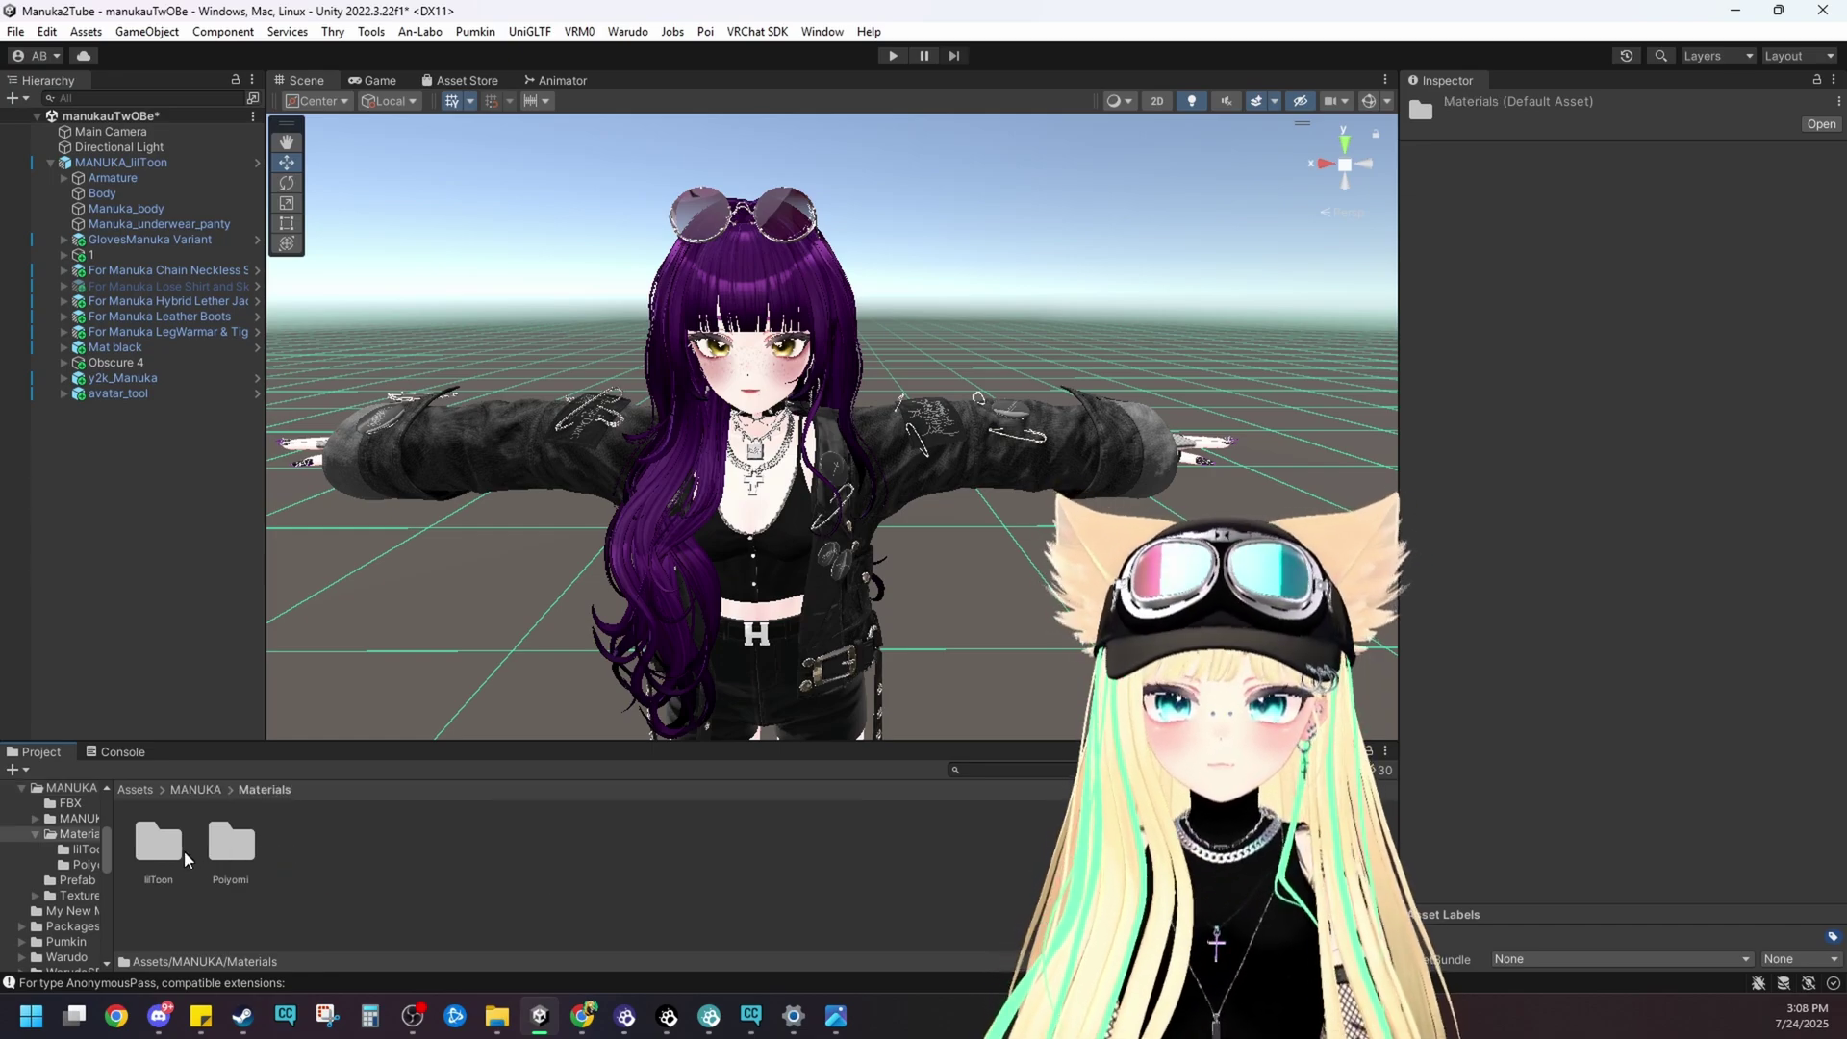
pyautogui.doubleClick(183, 850)
pyautogui.click(458, 850)
pyautogui.click(308, 843)
pyautogui.click(210, 836)
pyautogui.click(303, 838)
pyautogui.click(449, 842)
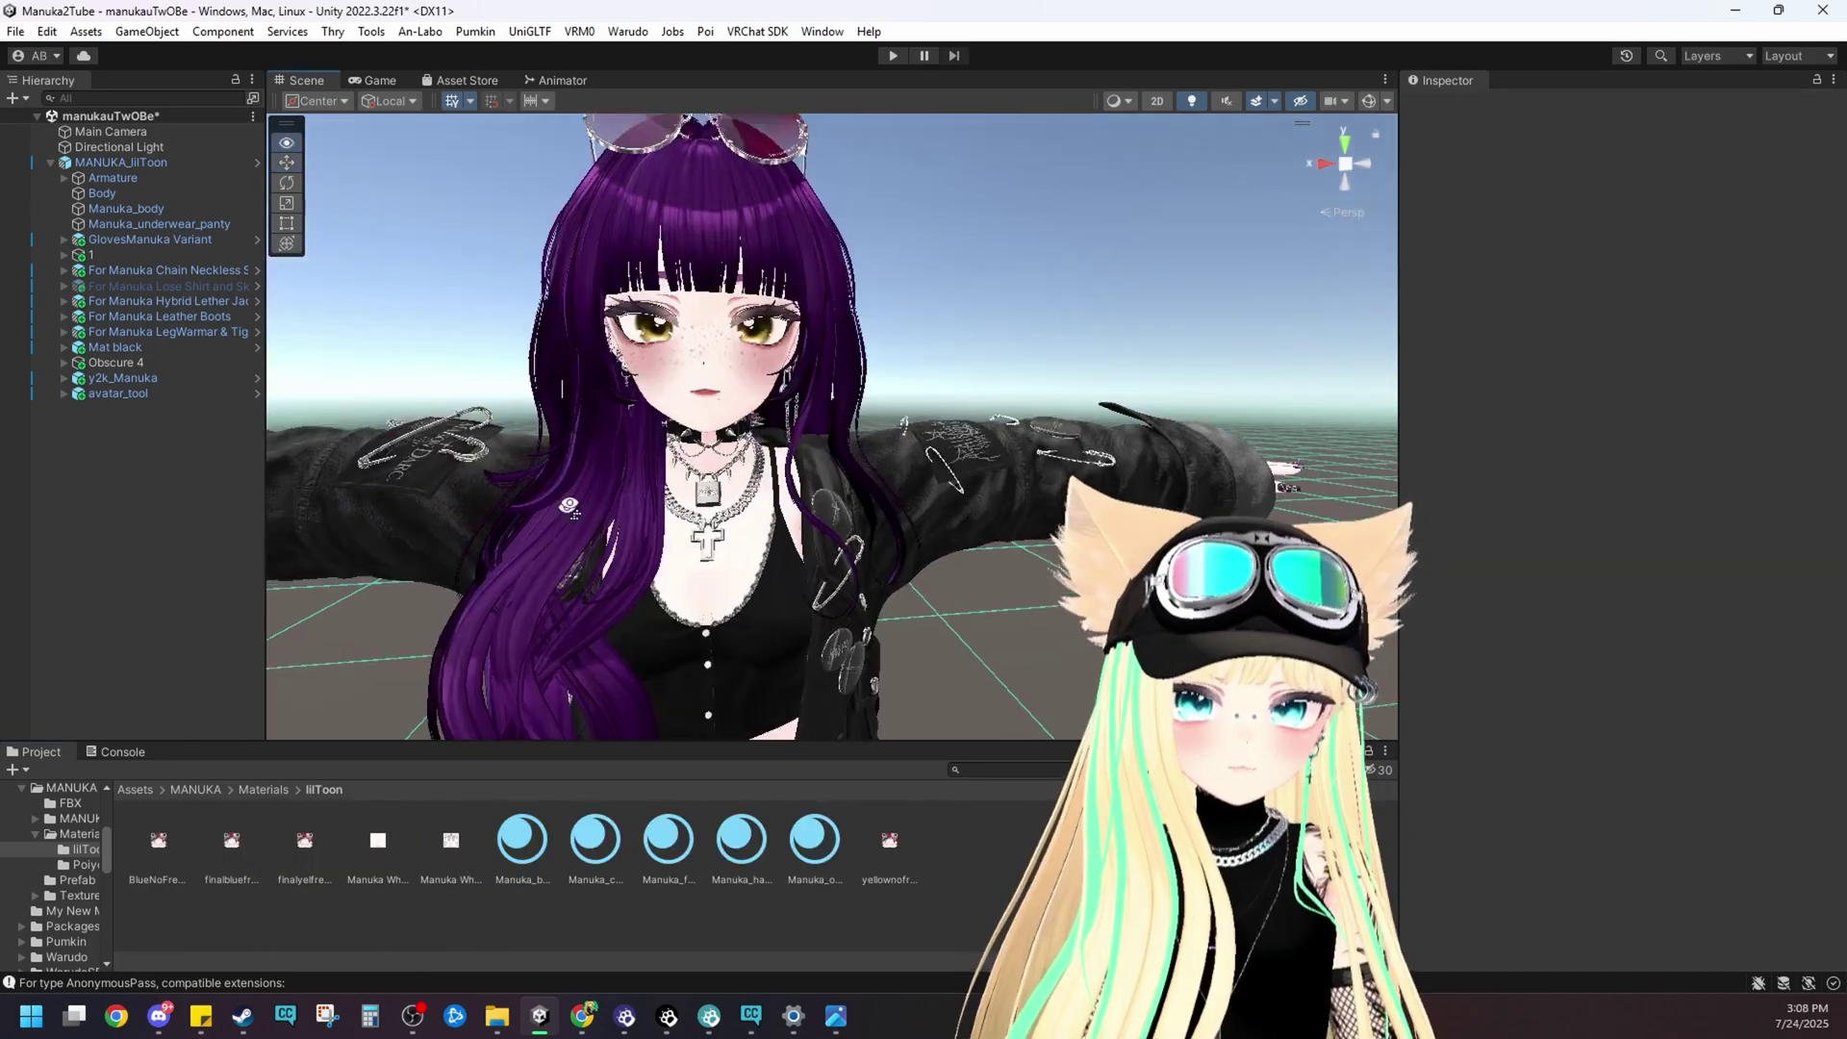
# - Select the avatar's face to identify its material and rename the Manuka_face material as FreckYellow
pyautogui.press('w')
pyautogui.click(667, 429)
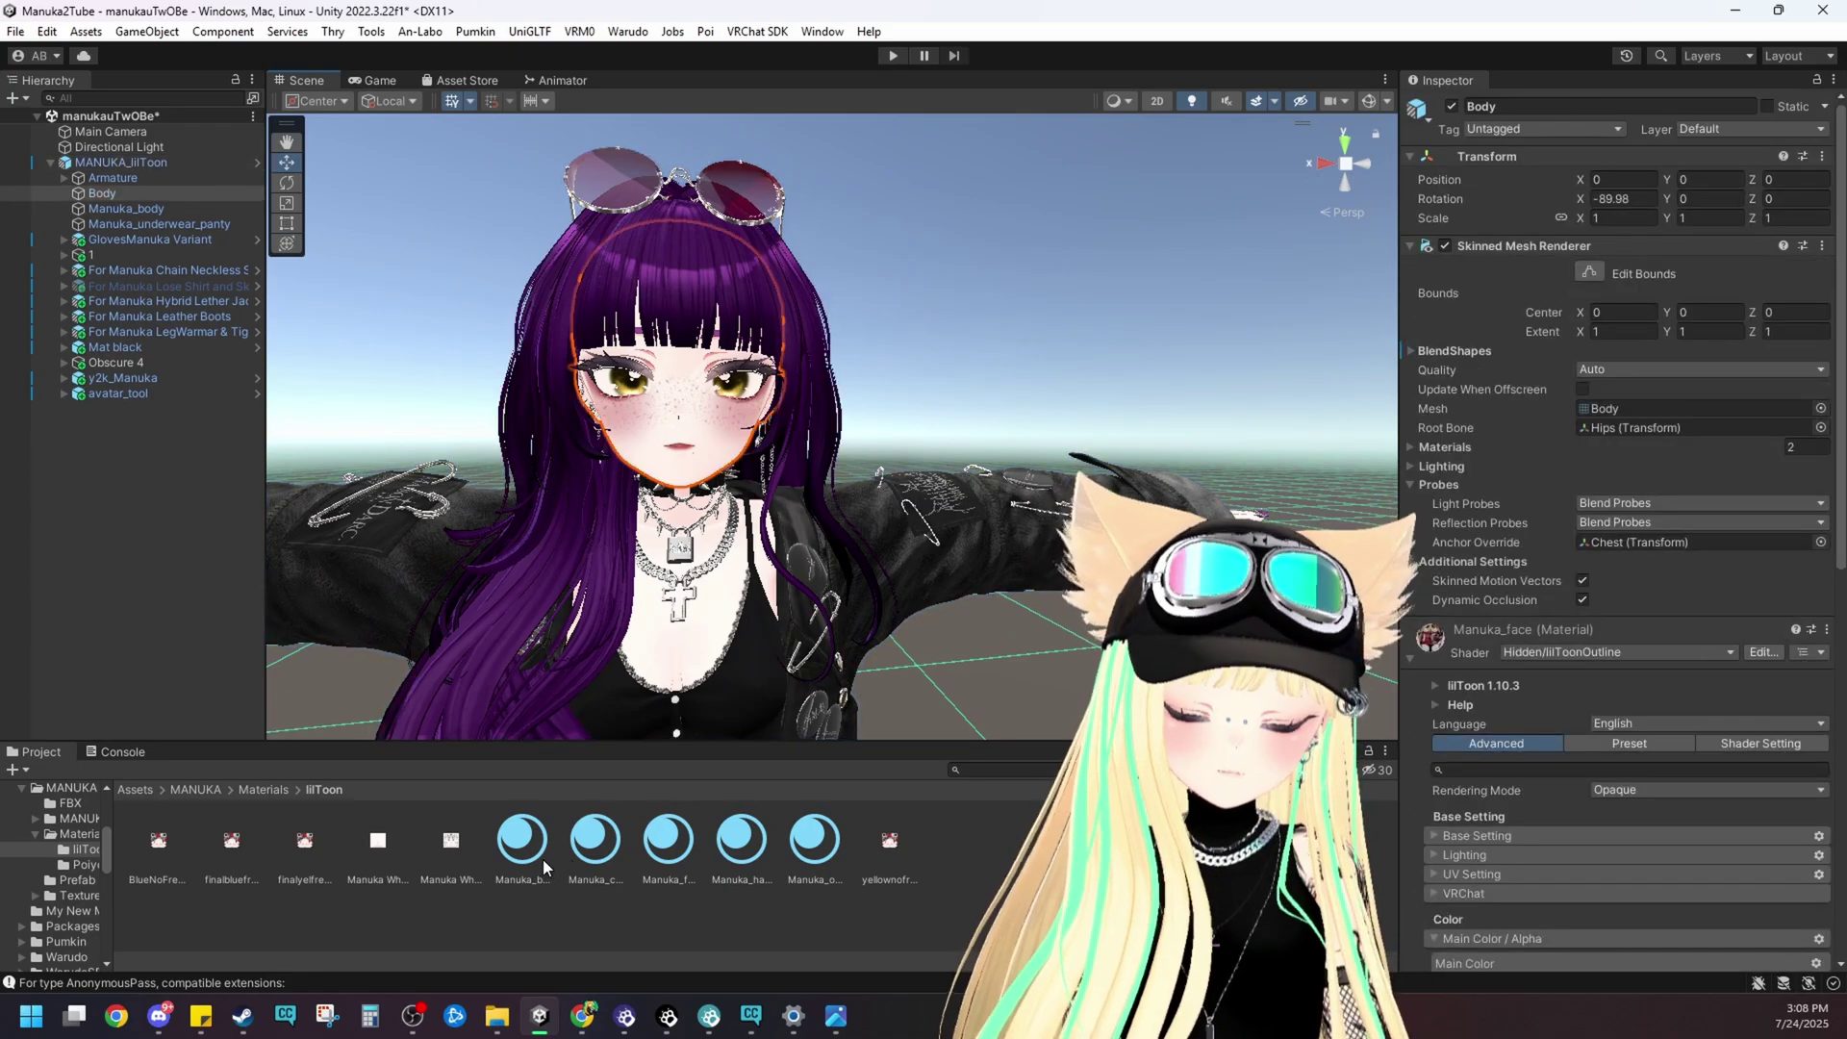
pyautogui.rightClick(646, 861)
pyautogui.click(718, 225)
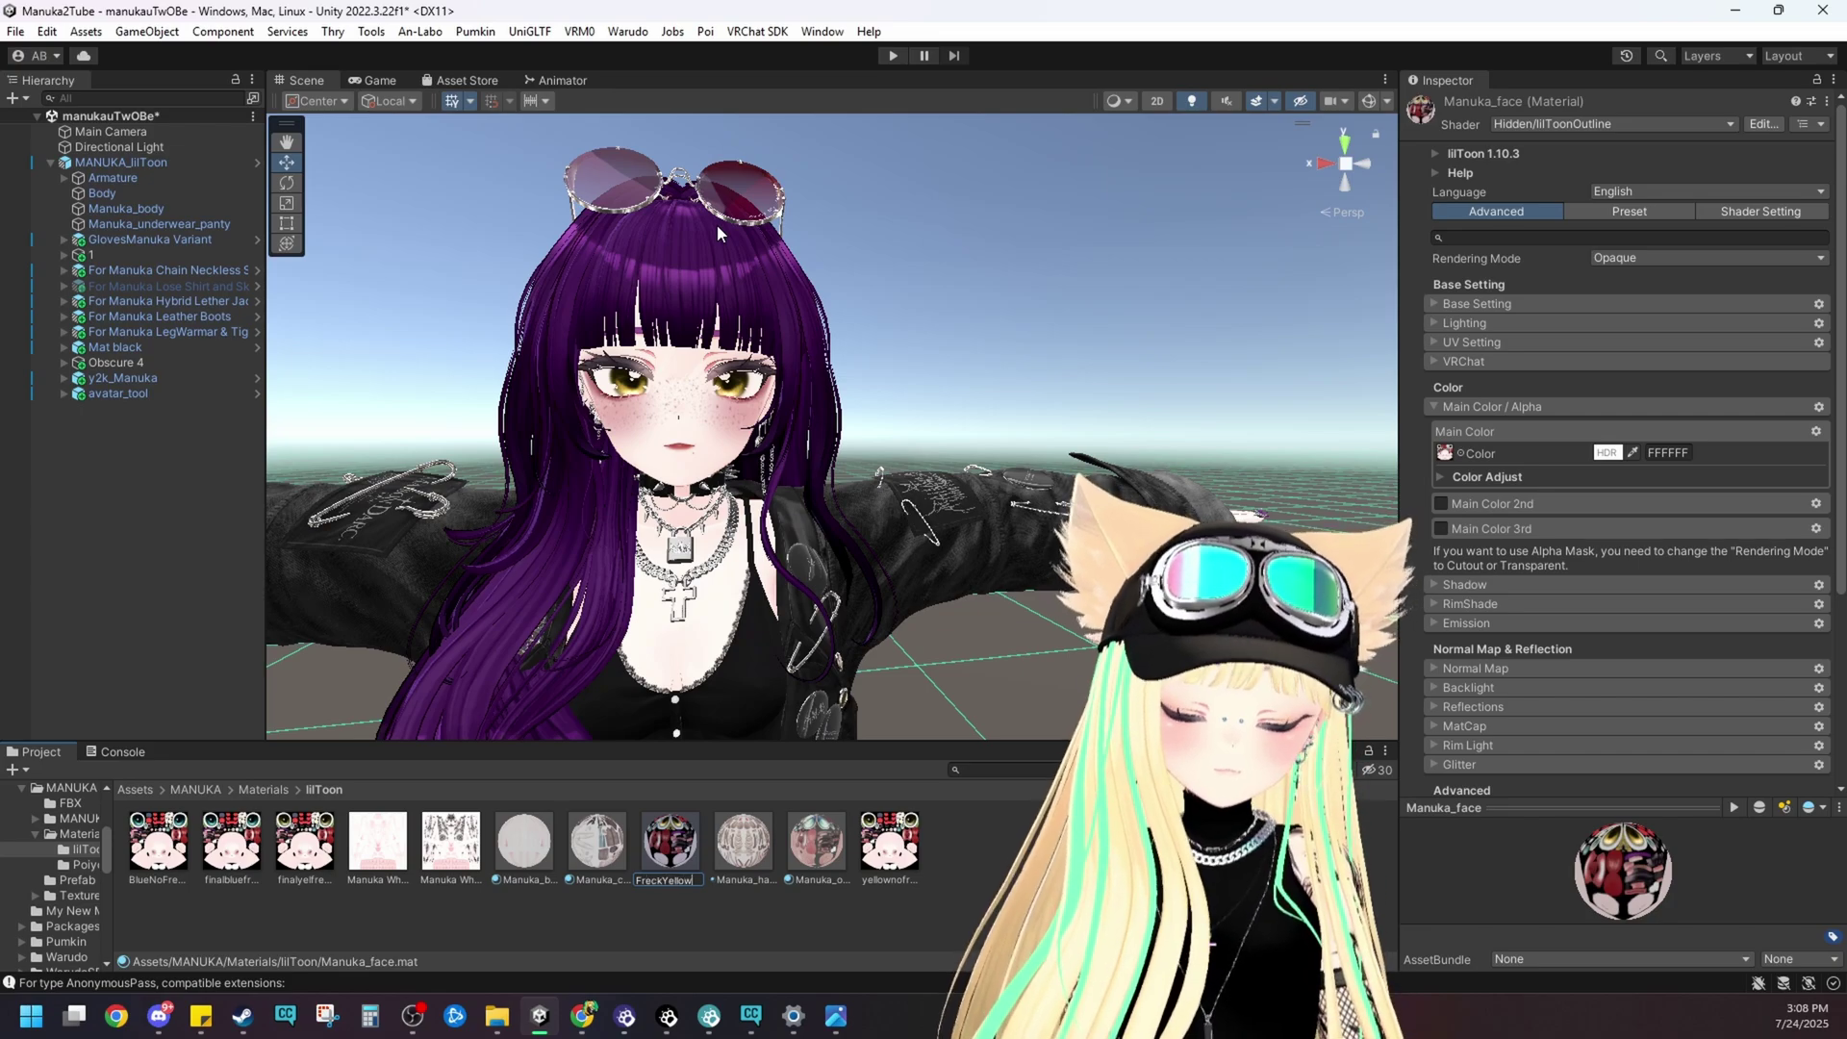
pyautogui.write('FreckYellow')
pyautogui.press('Return')
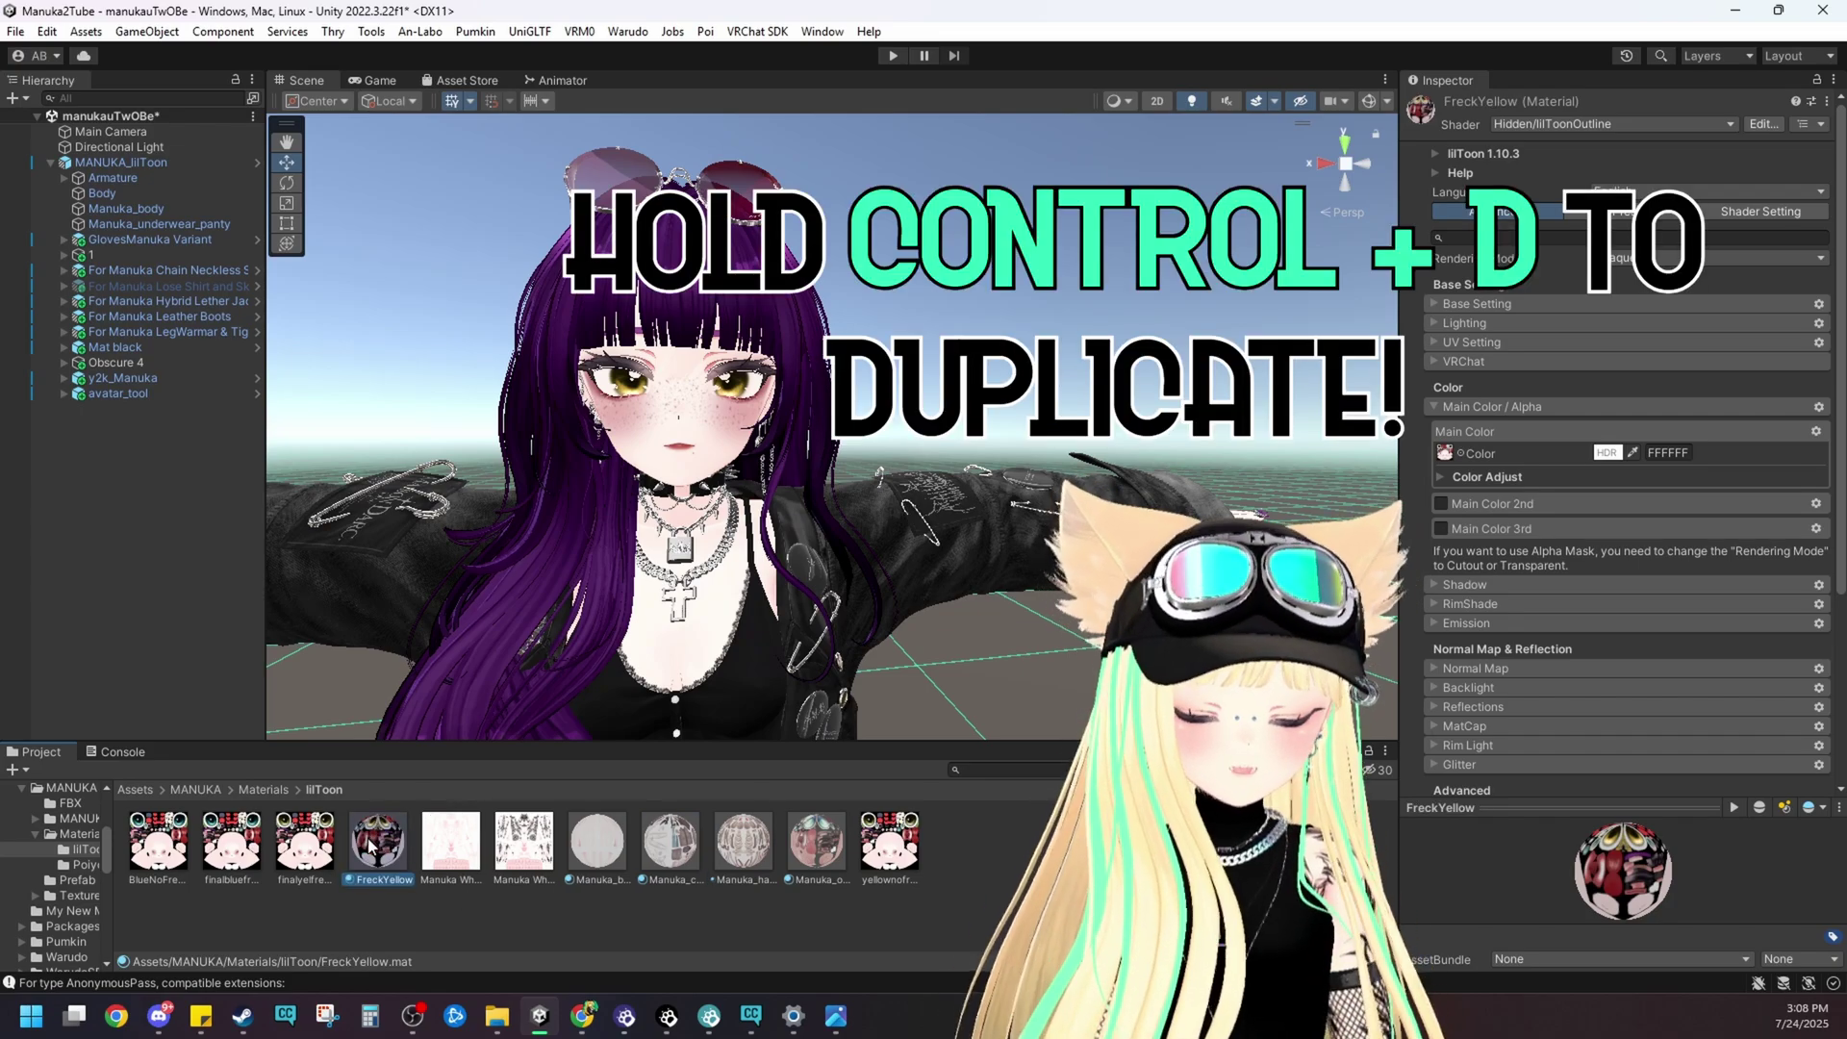
# - Duplicate the FreckYellow material three times
pyautogui.hotkey('ctrl', 'd')
pyautogui.hotkey('ctrl', 'd')
pyautogui.hotkey('ctrl', 'd')
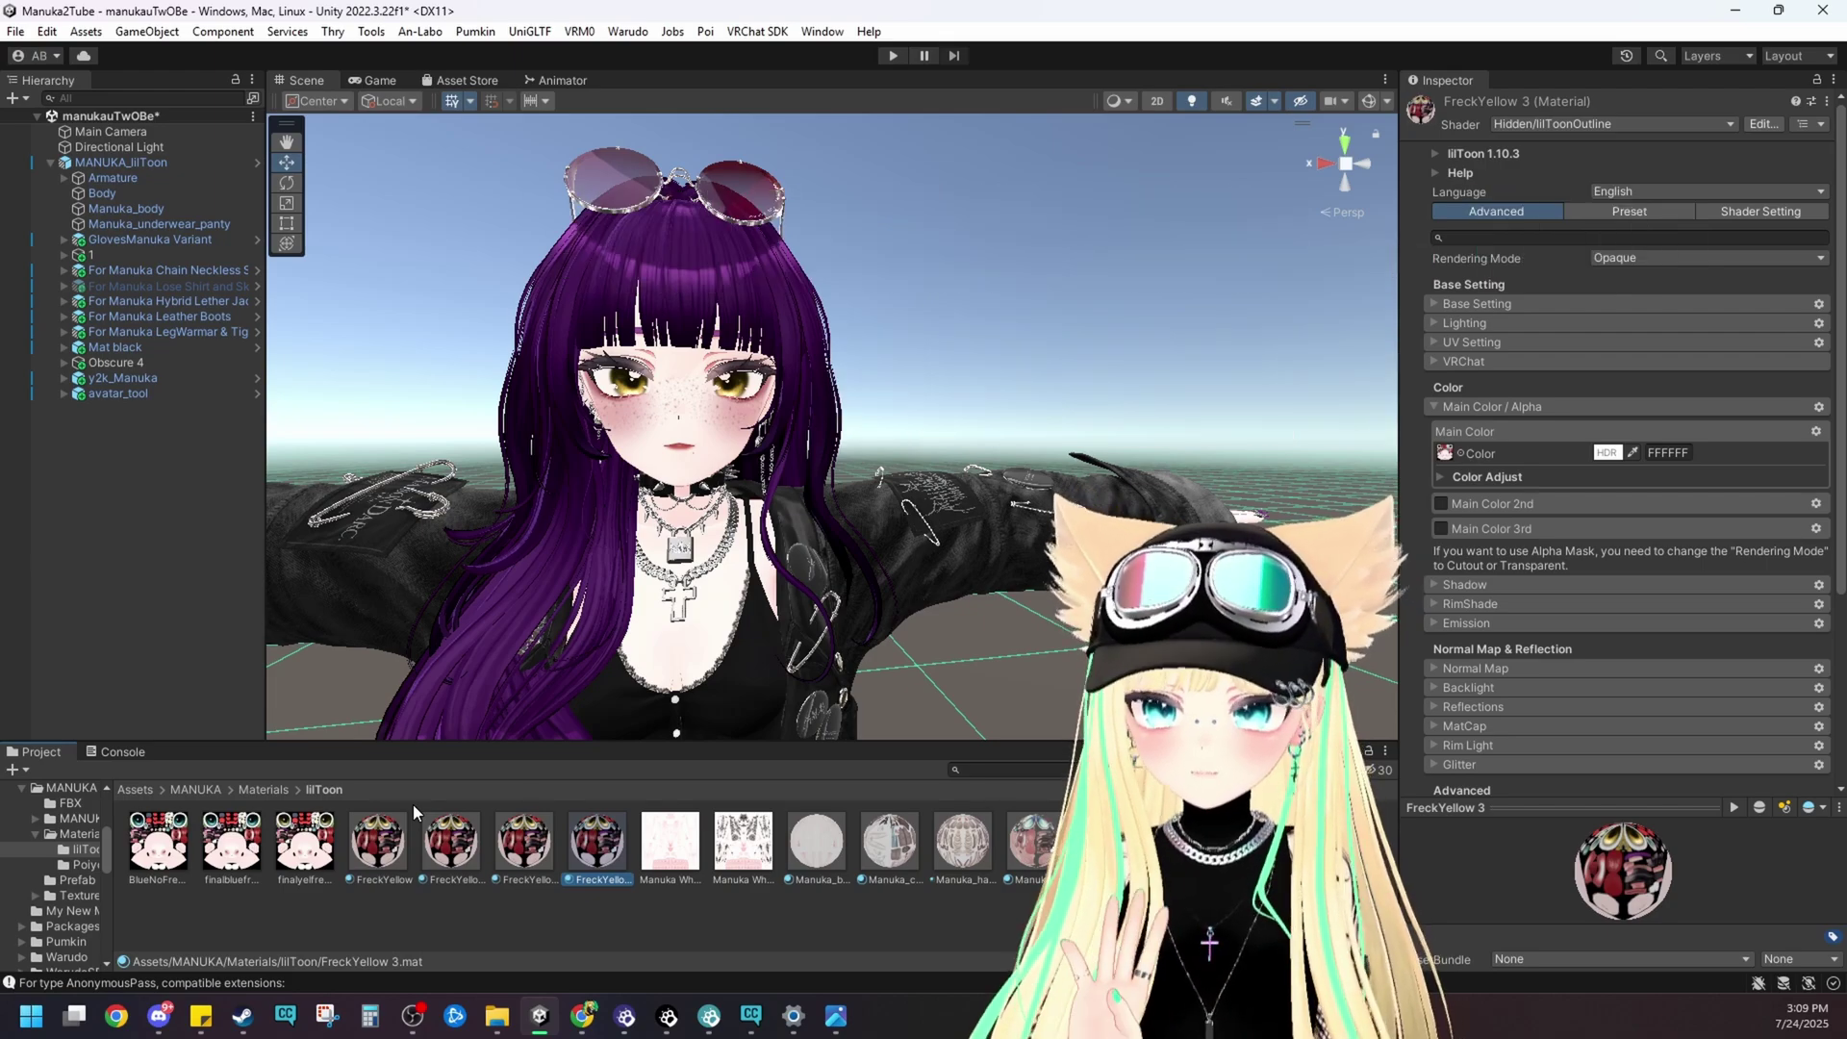
# - Rename the first duplicated material as FreckBlue and the second as NoFreckYellow
pyautogui.click(448, 877)
pyautogui.rightClick(448, 881)
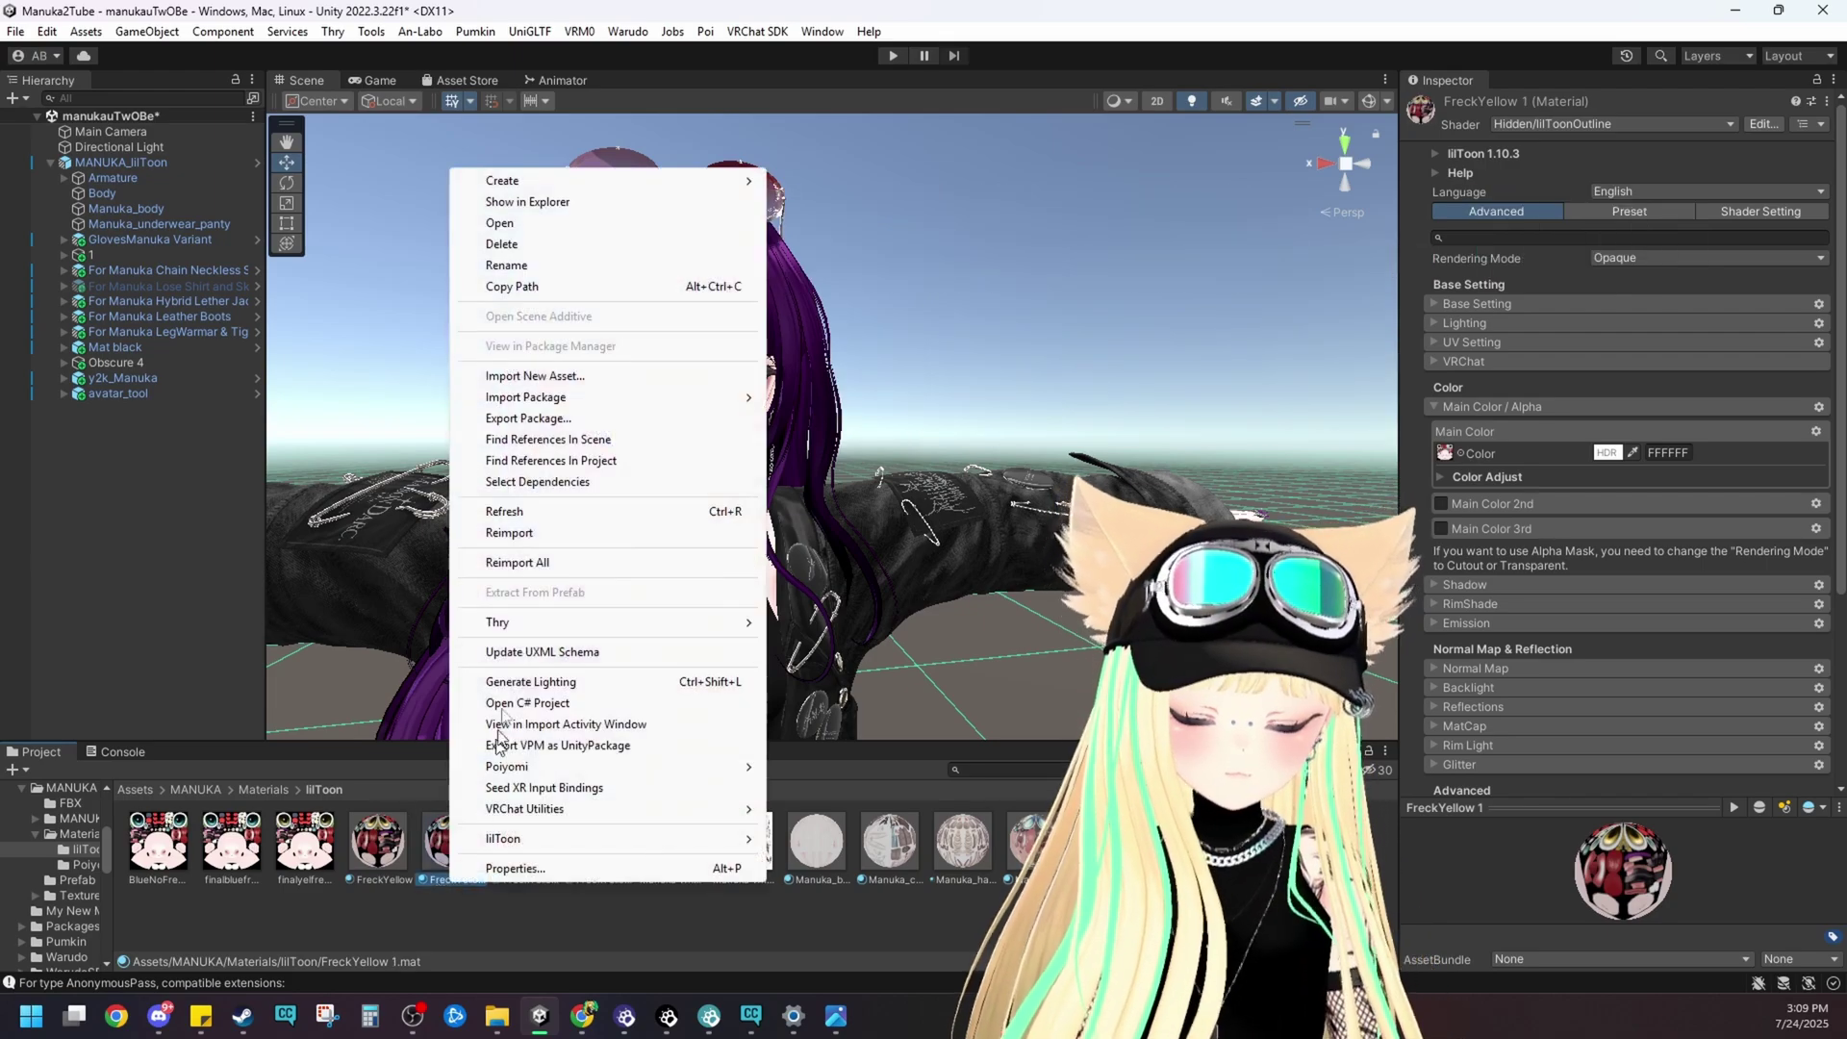
pyautogui.click(531, 266)
pyautogui.press('BackSpace')
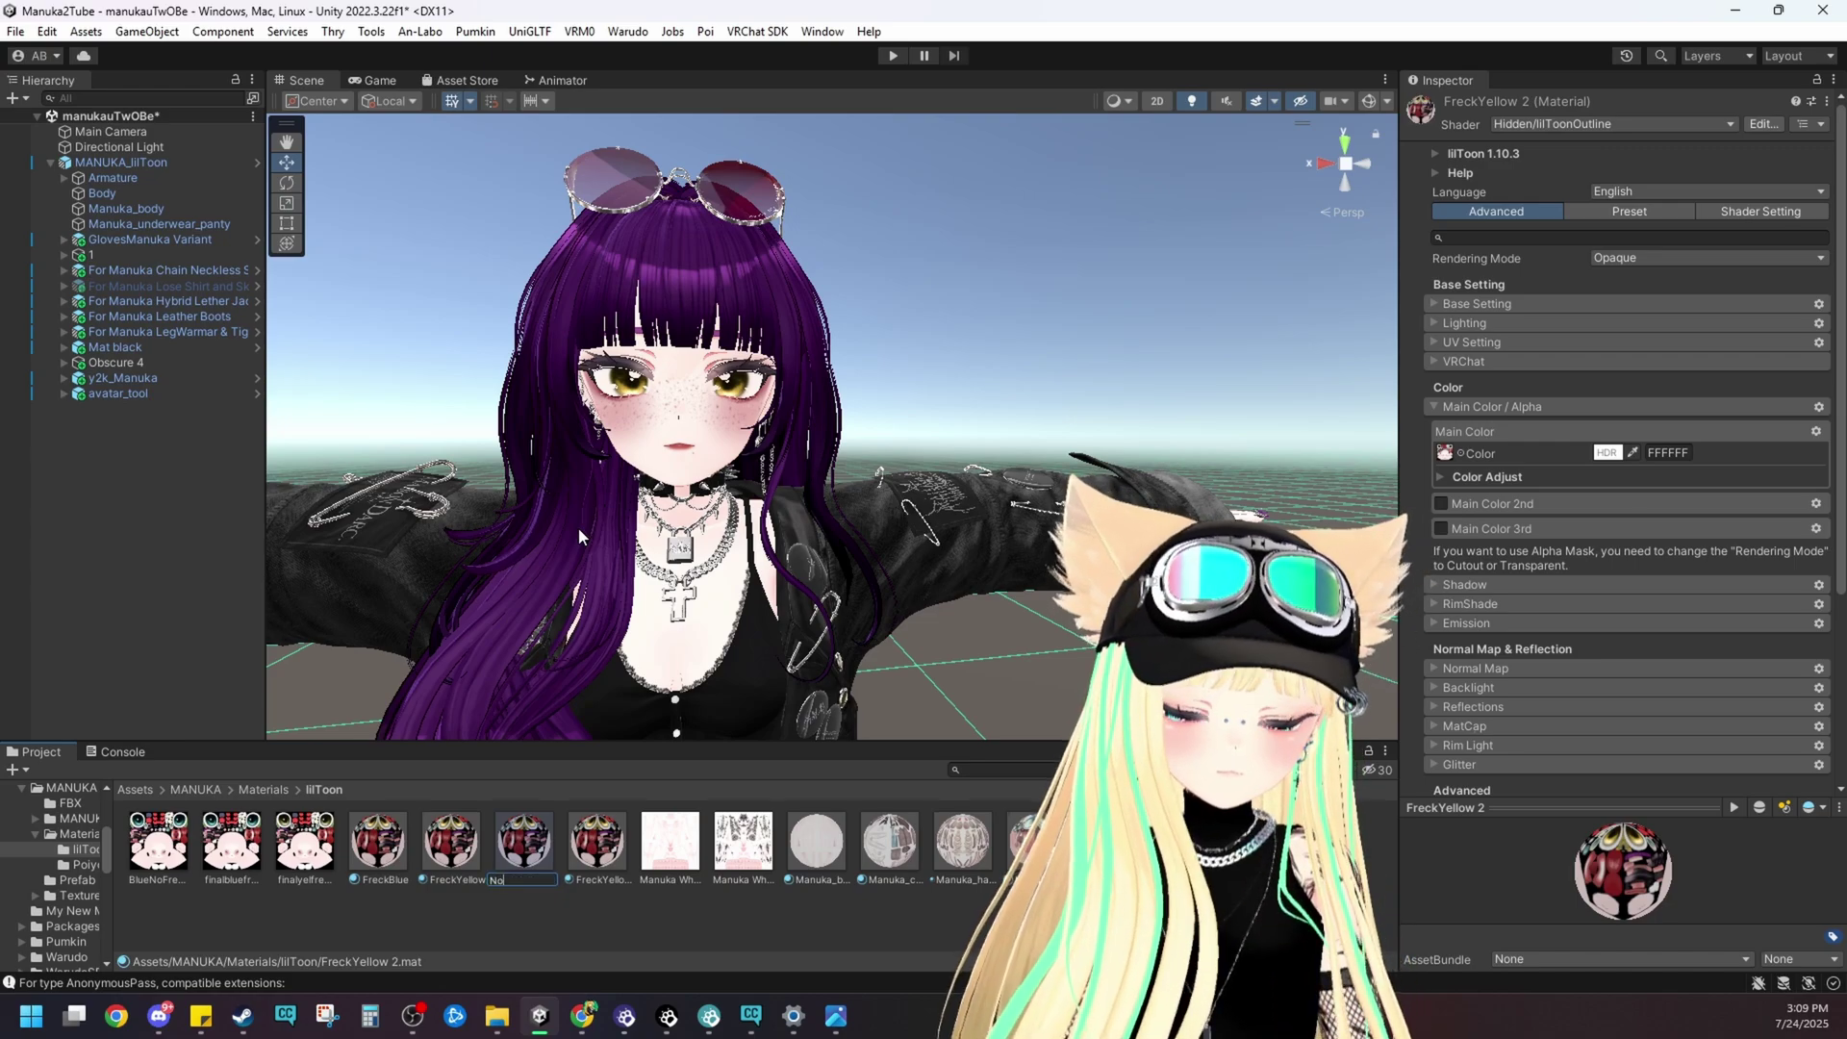
pyautogui.write('llow')
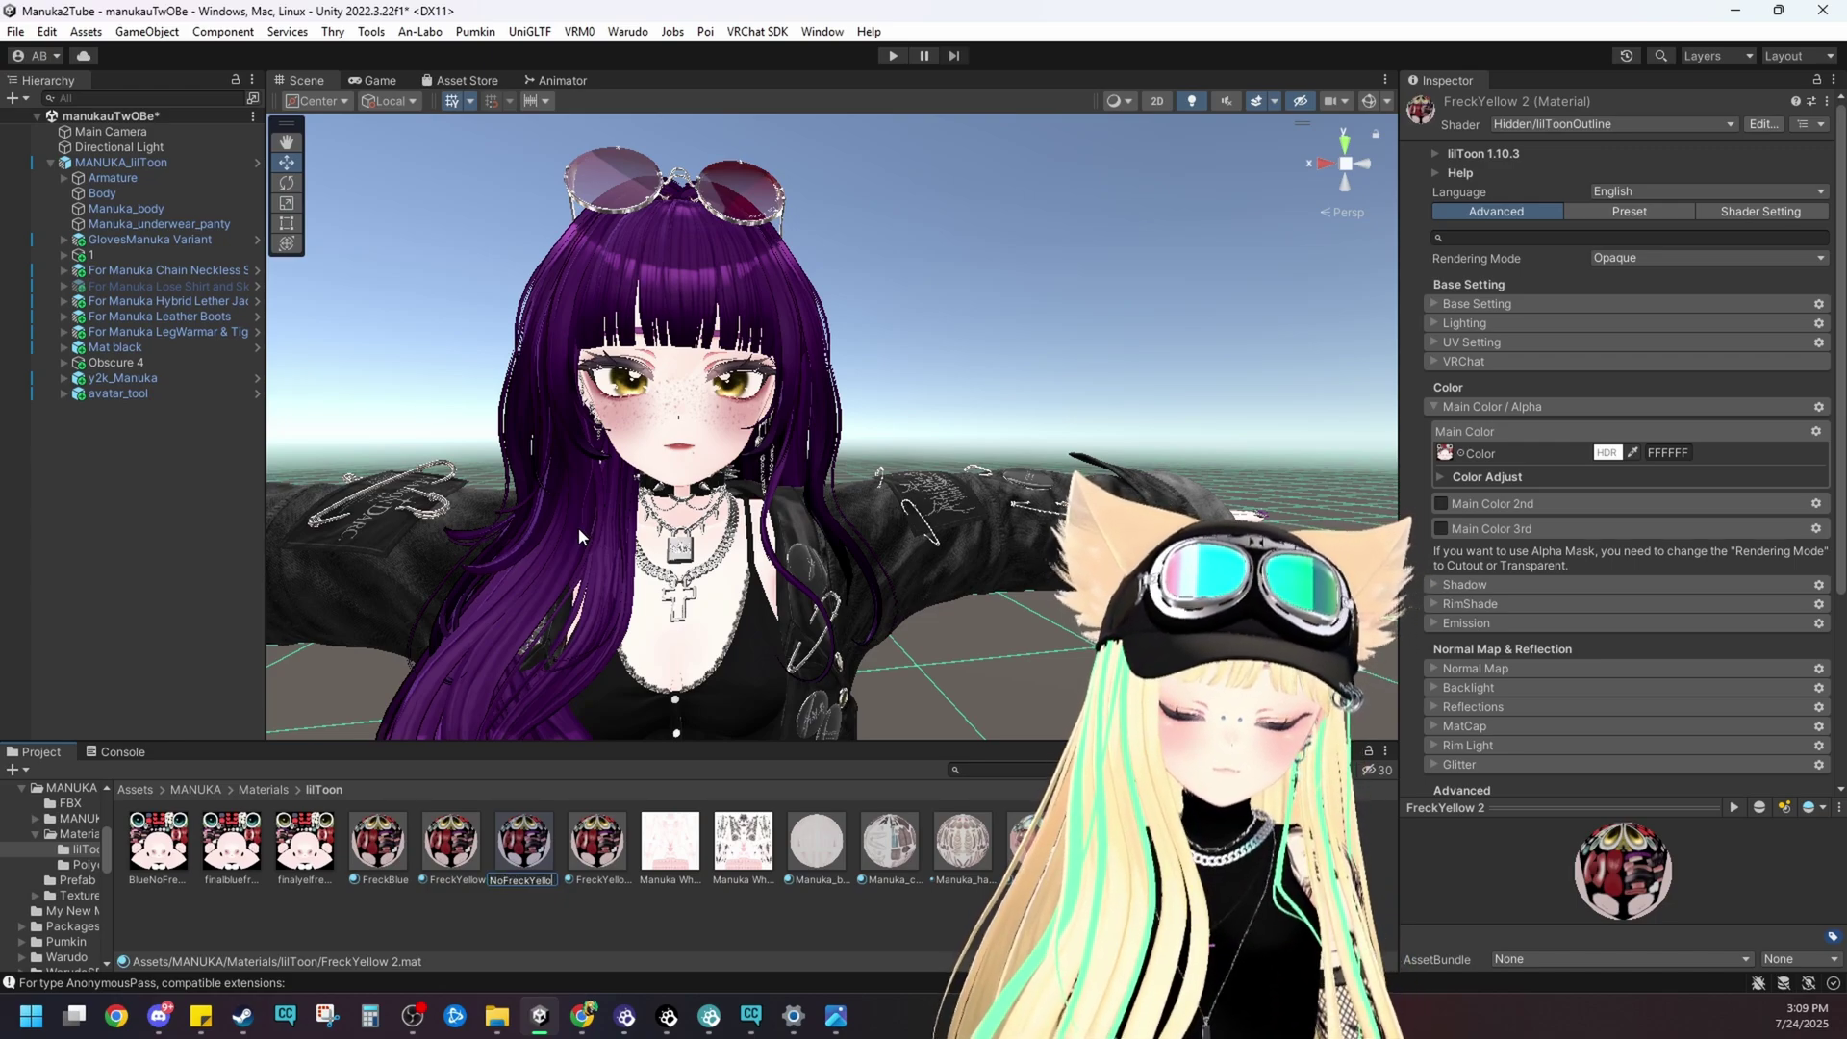
pyautogui.press('Return')
# - Rename the remaining duplicate, FreckYellow 3, as NoFreckBlue
pyautogui.rightClick(511, 852)
pyautogui.click(644, 241)
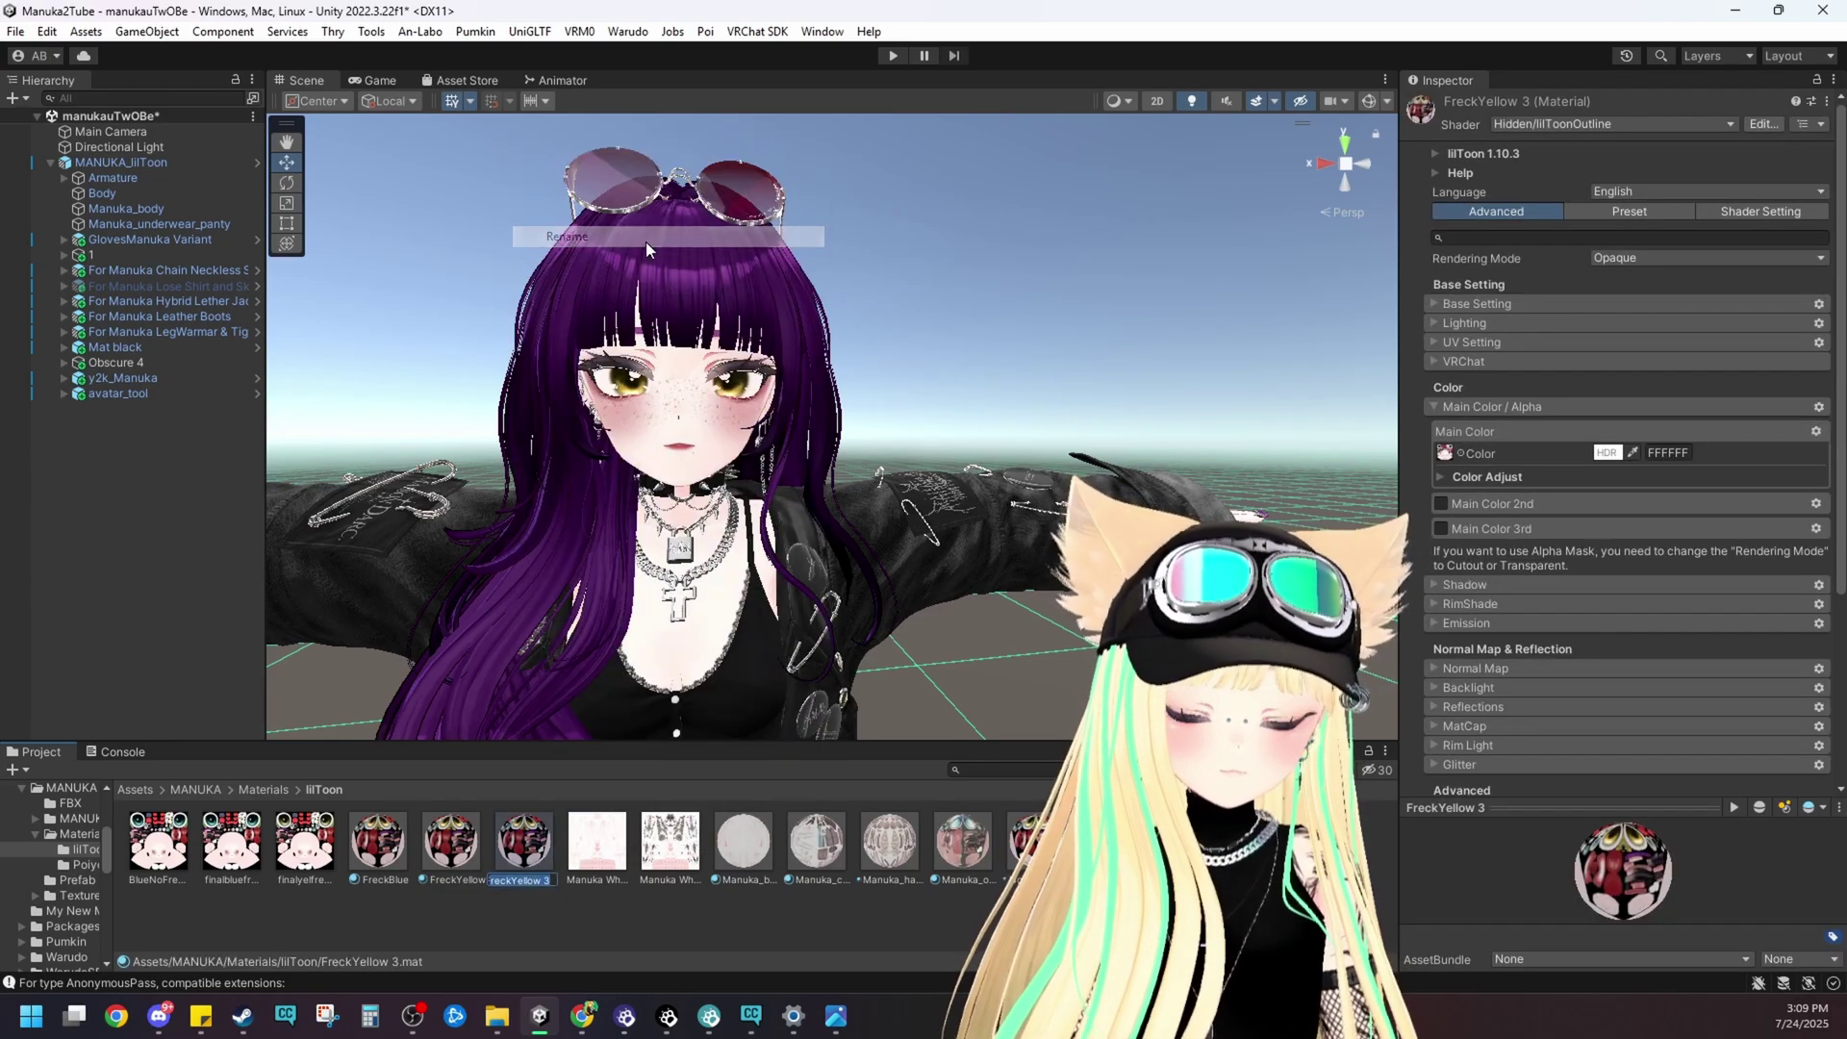
pyautogui.write('NoFreckBlue')
pyautogui.press('Return')
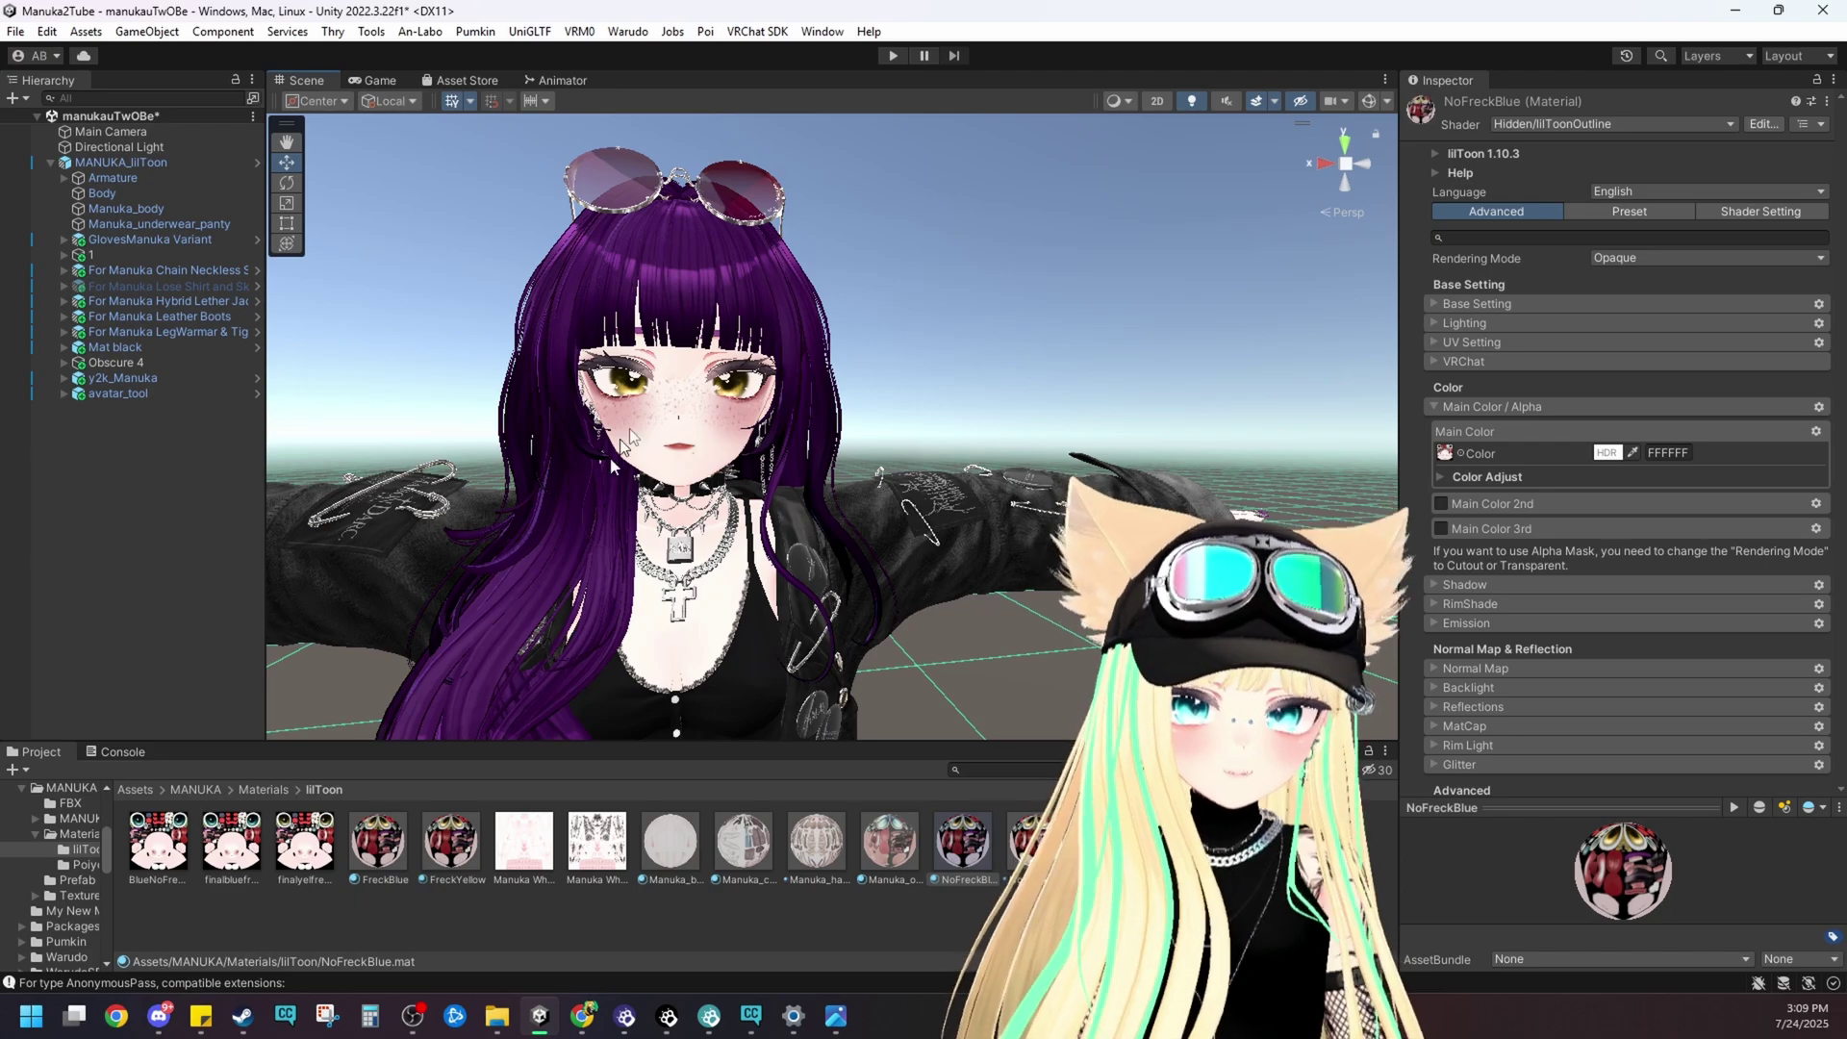
# - Apply the FreckBlue material to the avatar's face and set its main color texture to the blue-eyed version with freckles
pyautogui.moveTo(365, 841); pyautogui.dragTo(700, 408)
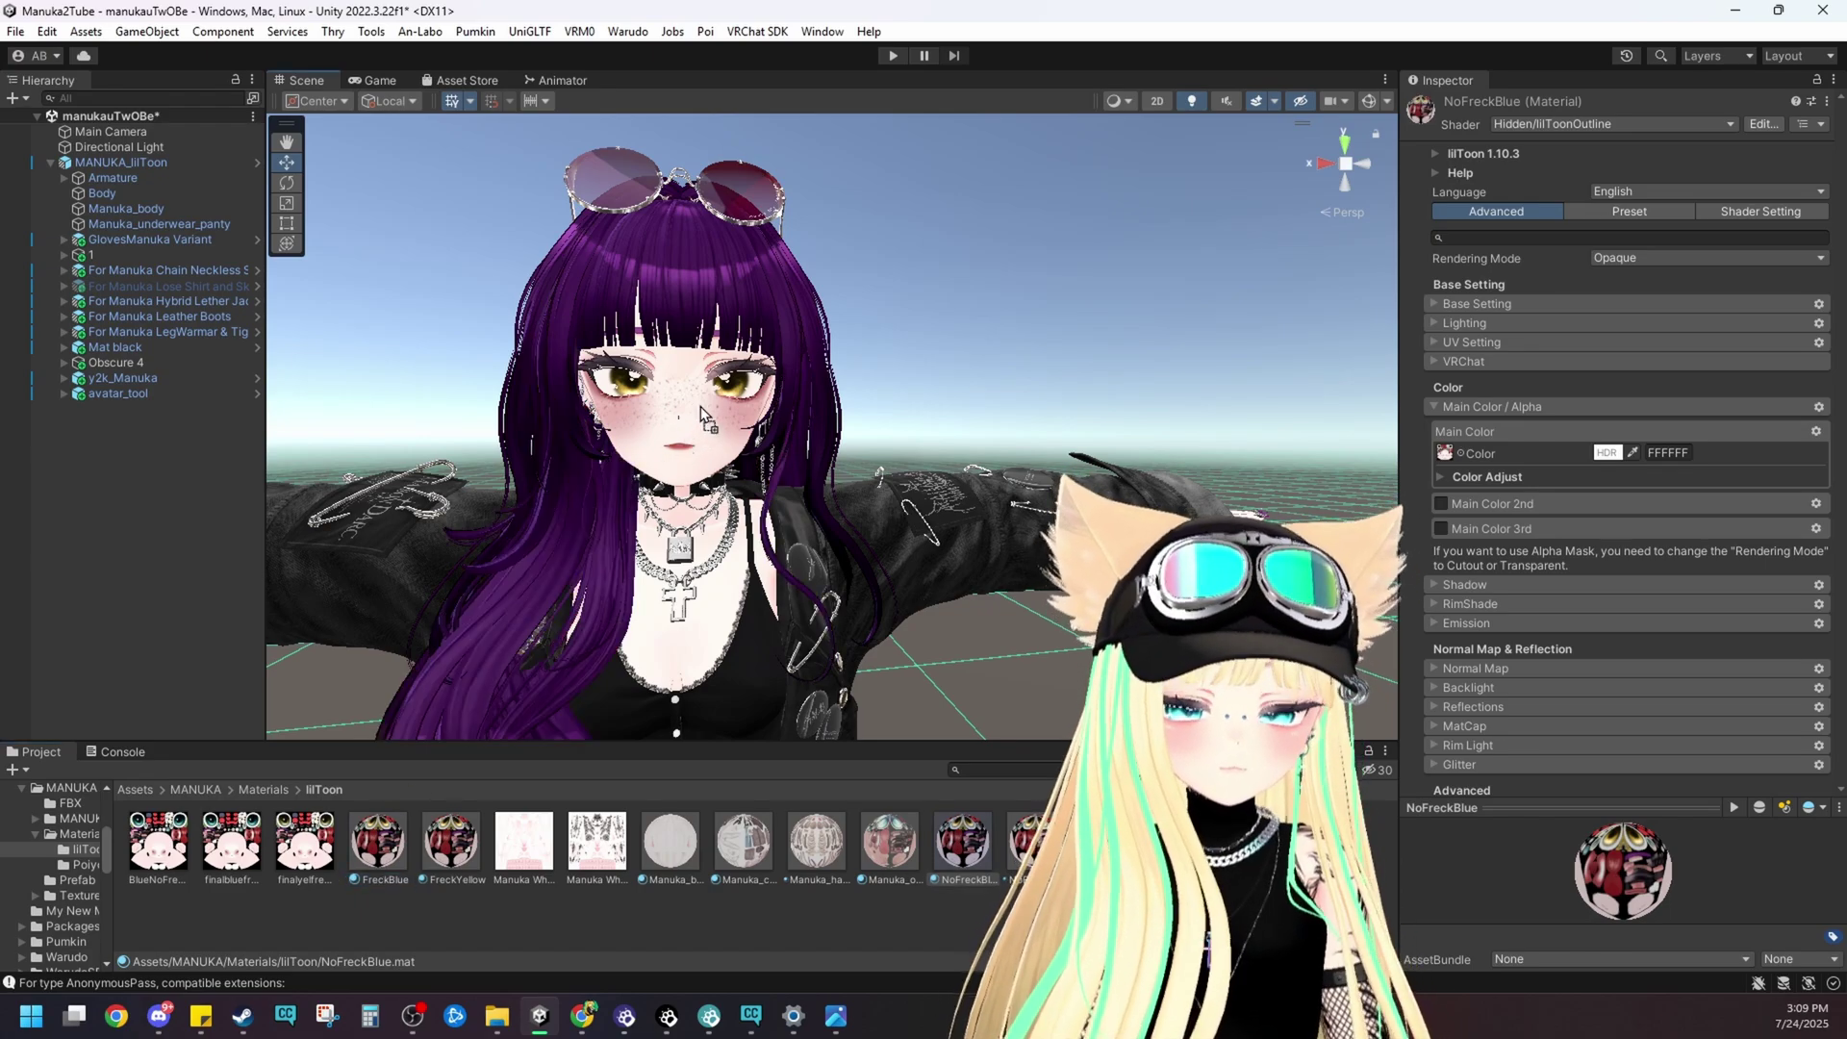
pyautogui.moveTo(922, 511); pyautogui.dragTo(1370, 450)
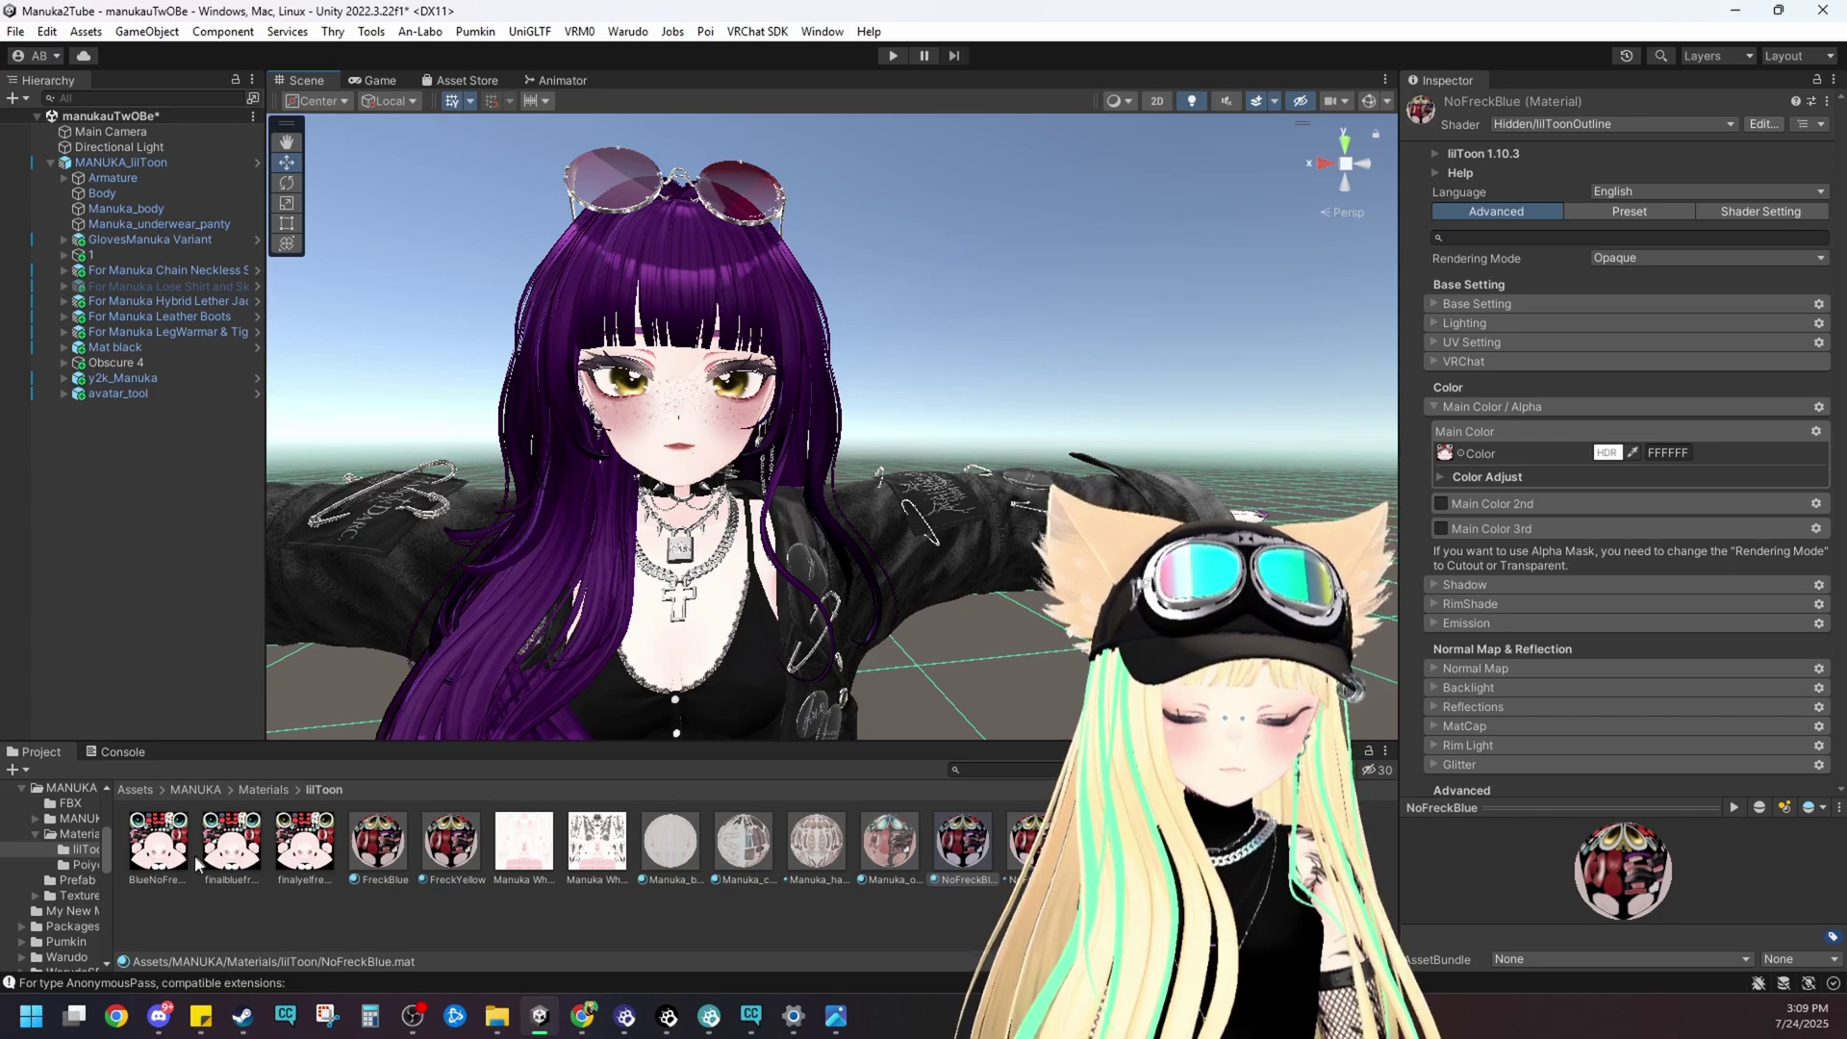
pyautogui.moveTo(173, 850); pyautogui.dragTo(1445, 453)
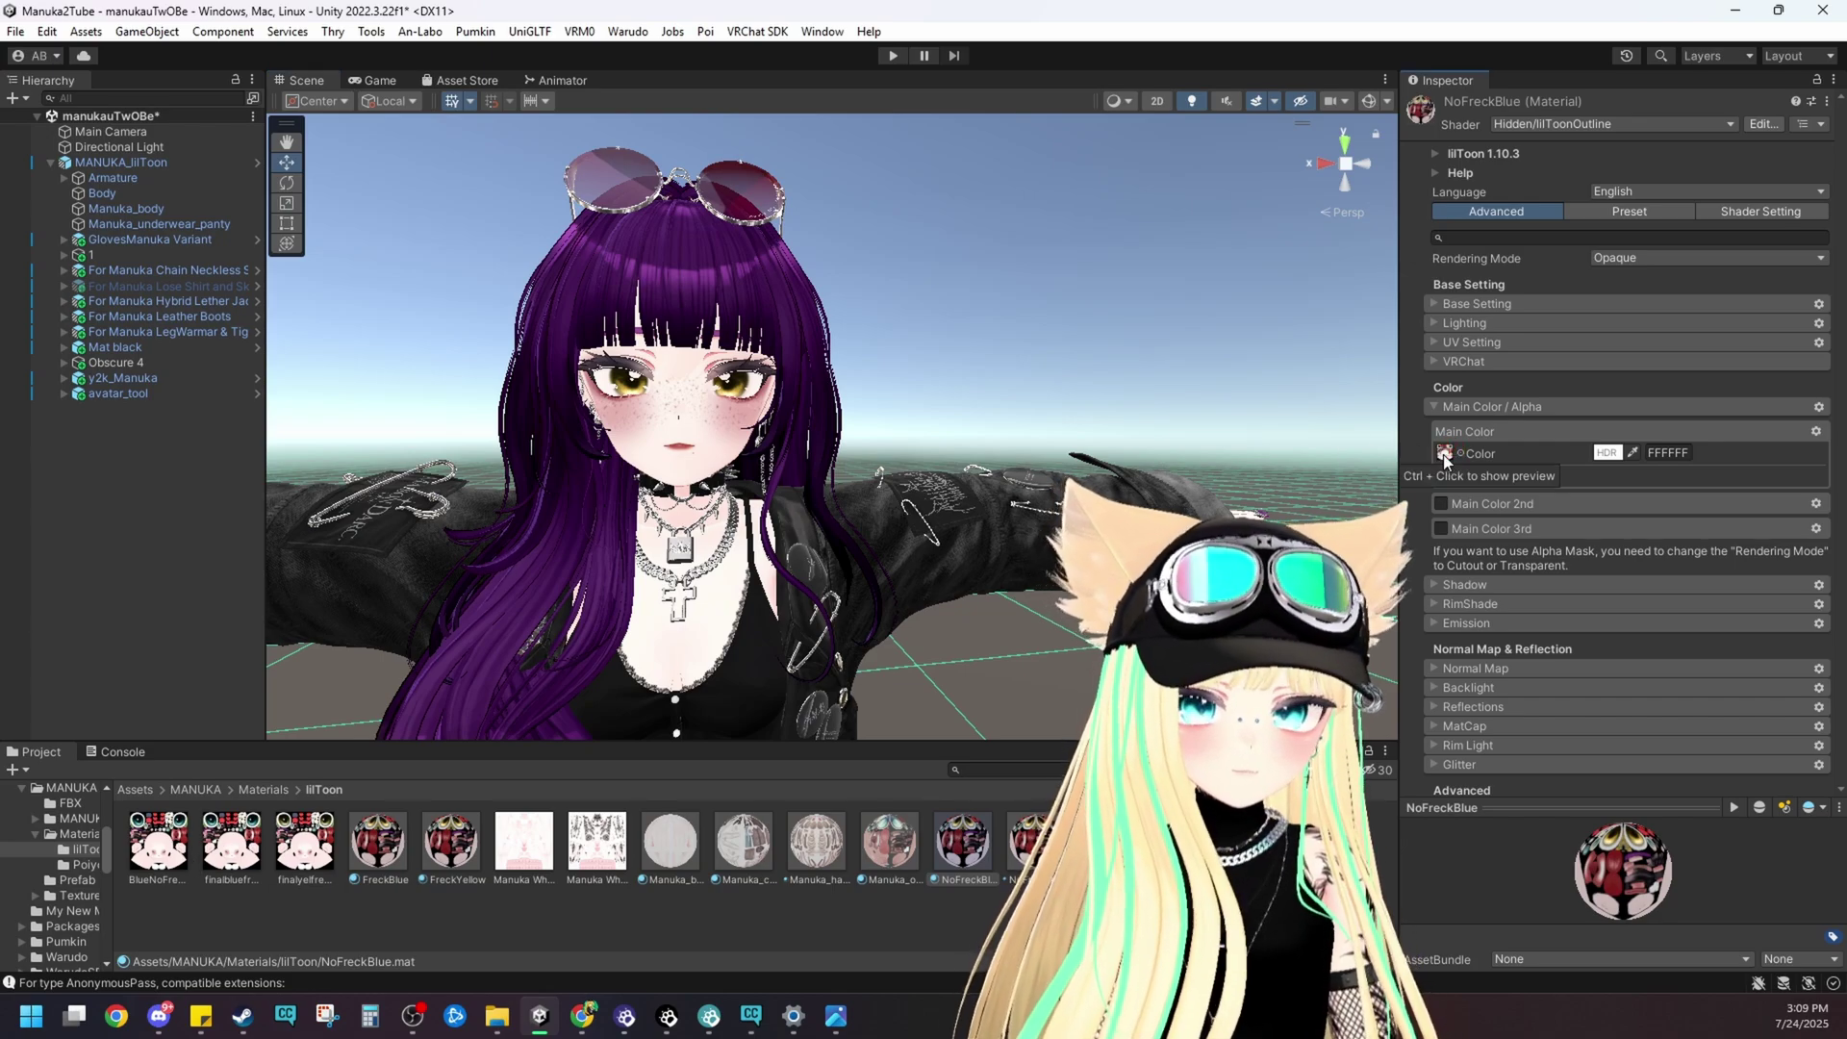
pyautogui.click(385, 852)
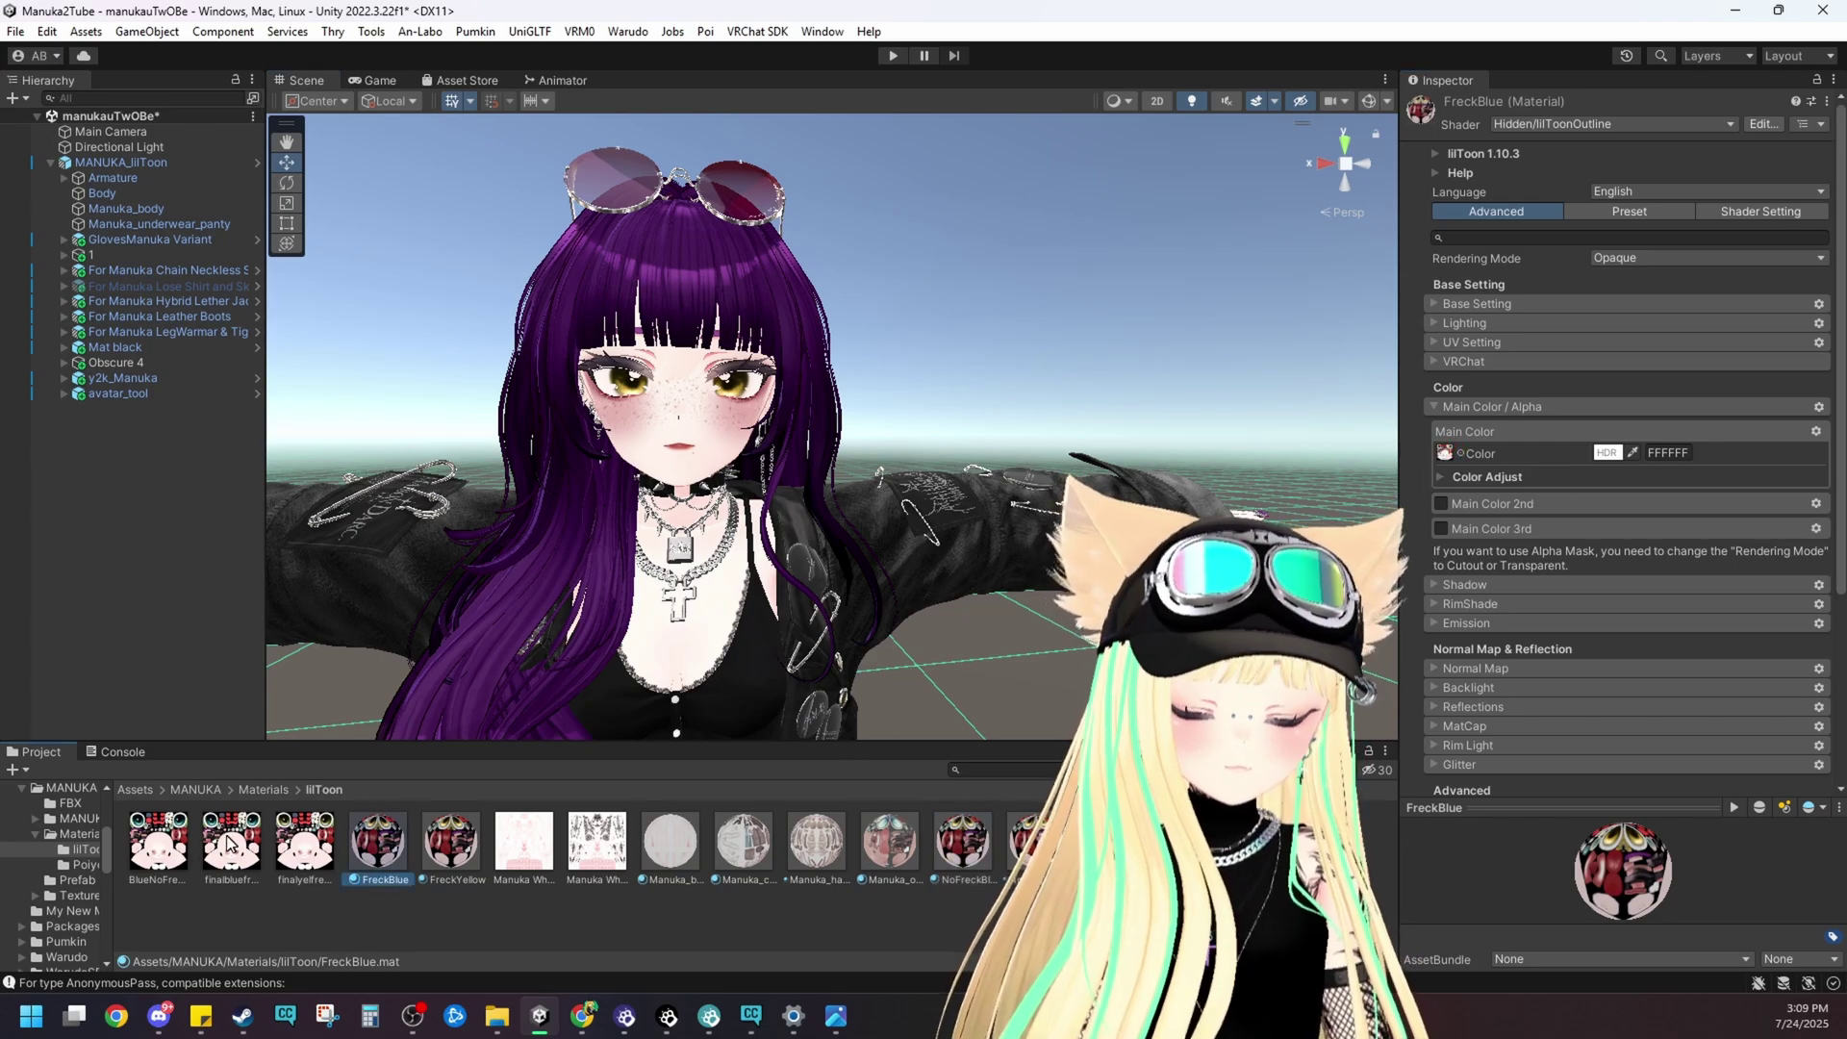
pyautogui.scroll(3, 912, 469)
pyautogui.moveTo(909, 462); pyautogui.dragTo(931, 450, button='middle')
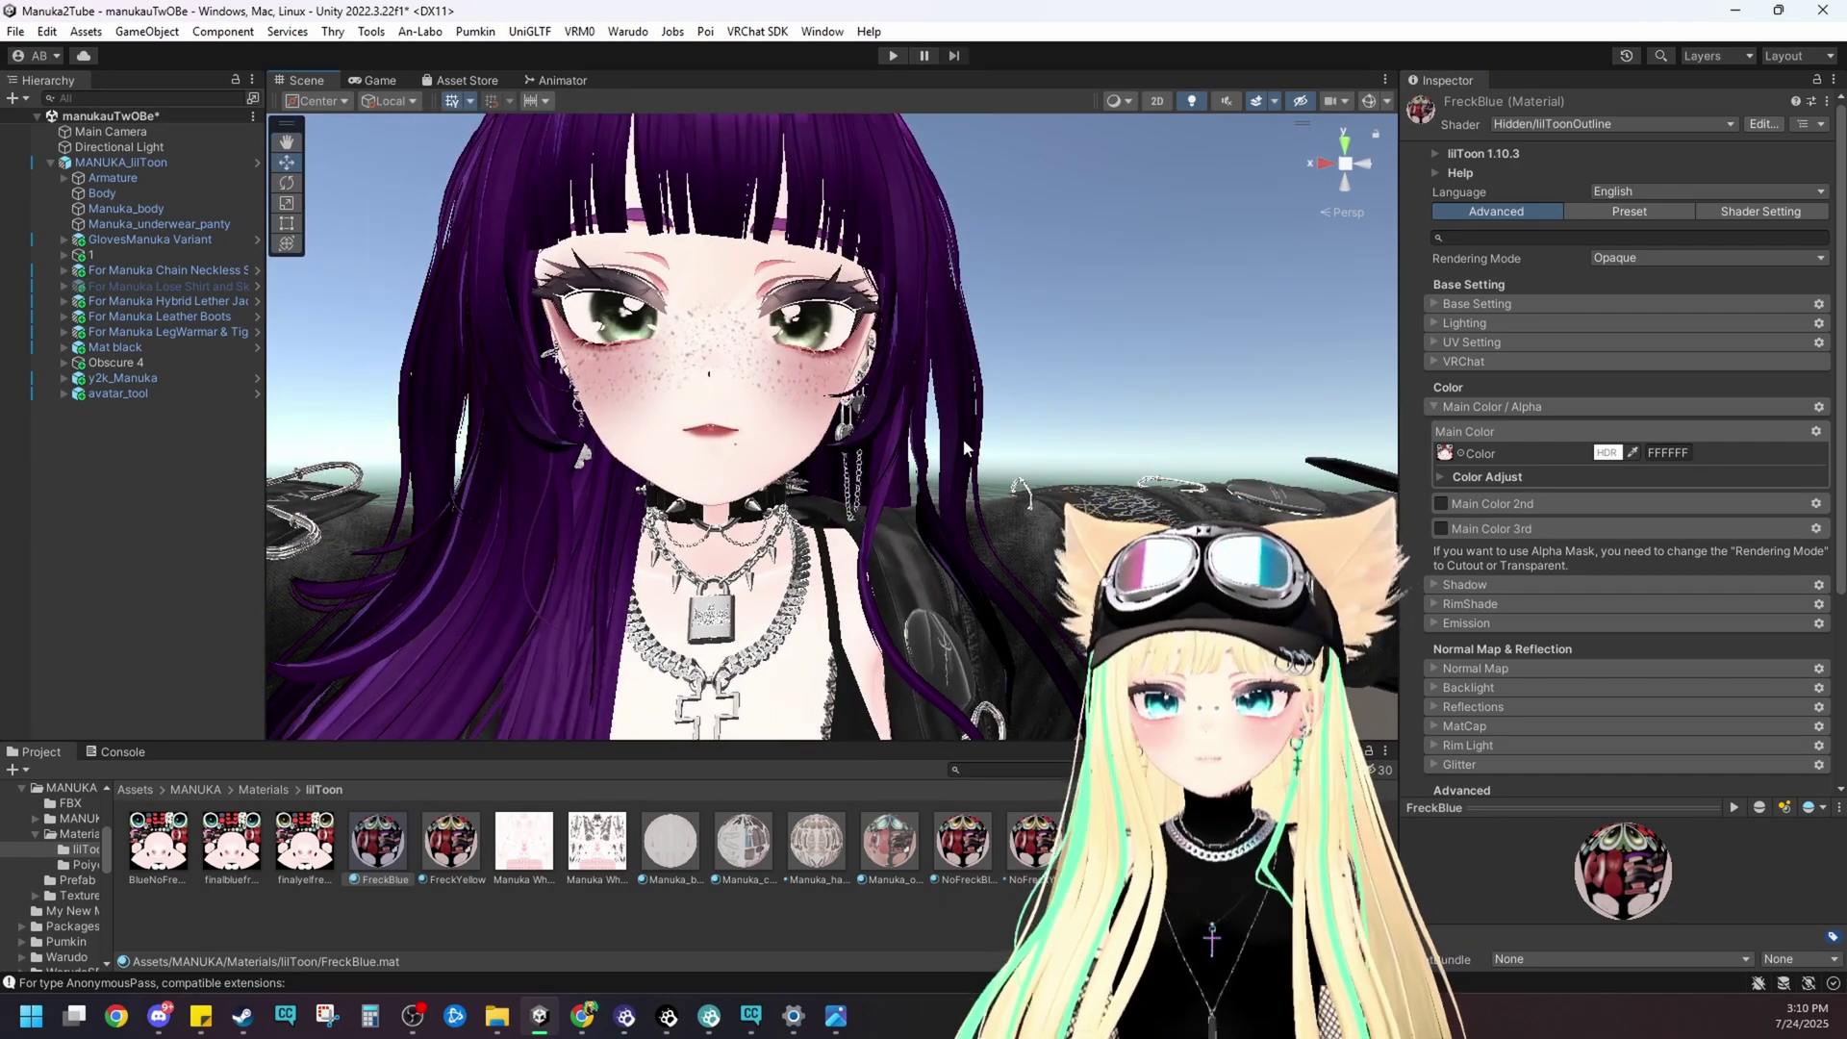
# - Import the Emerald texture into the lilToon materials folder and assign it as FreckBlue's emission color/mask texture
pyautogui.scroll(-2, 1464, 716)
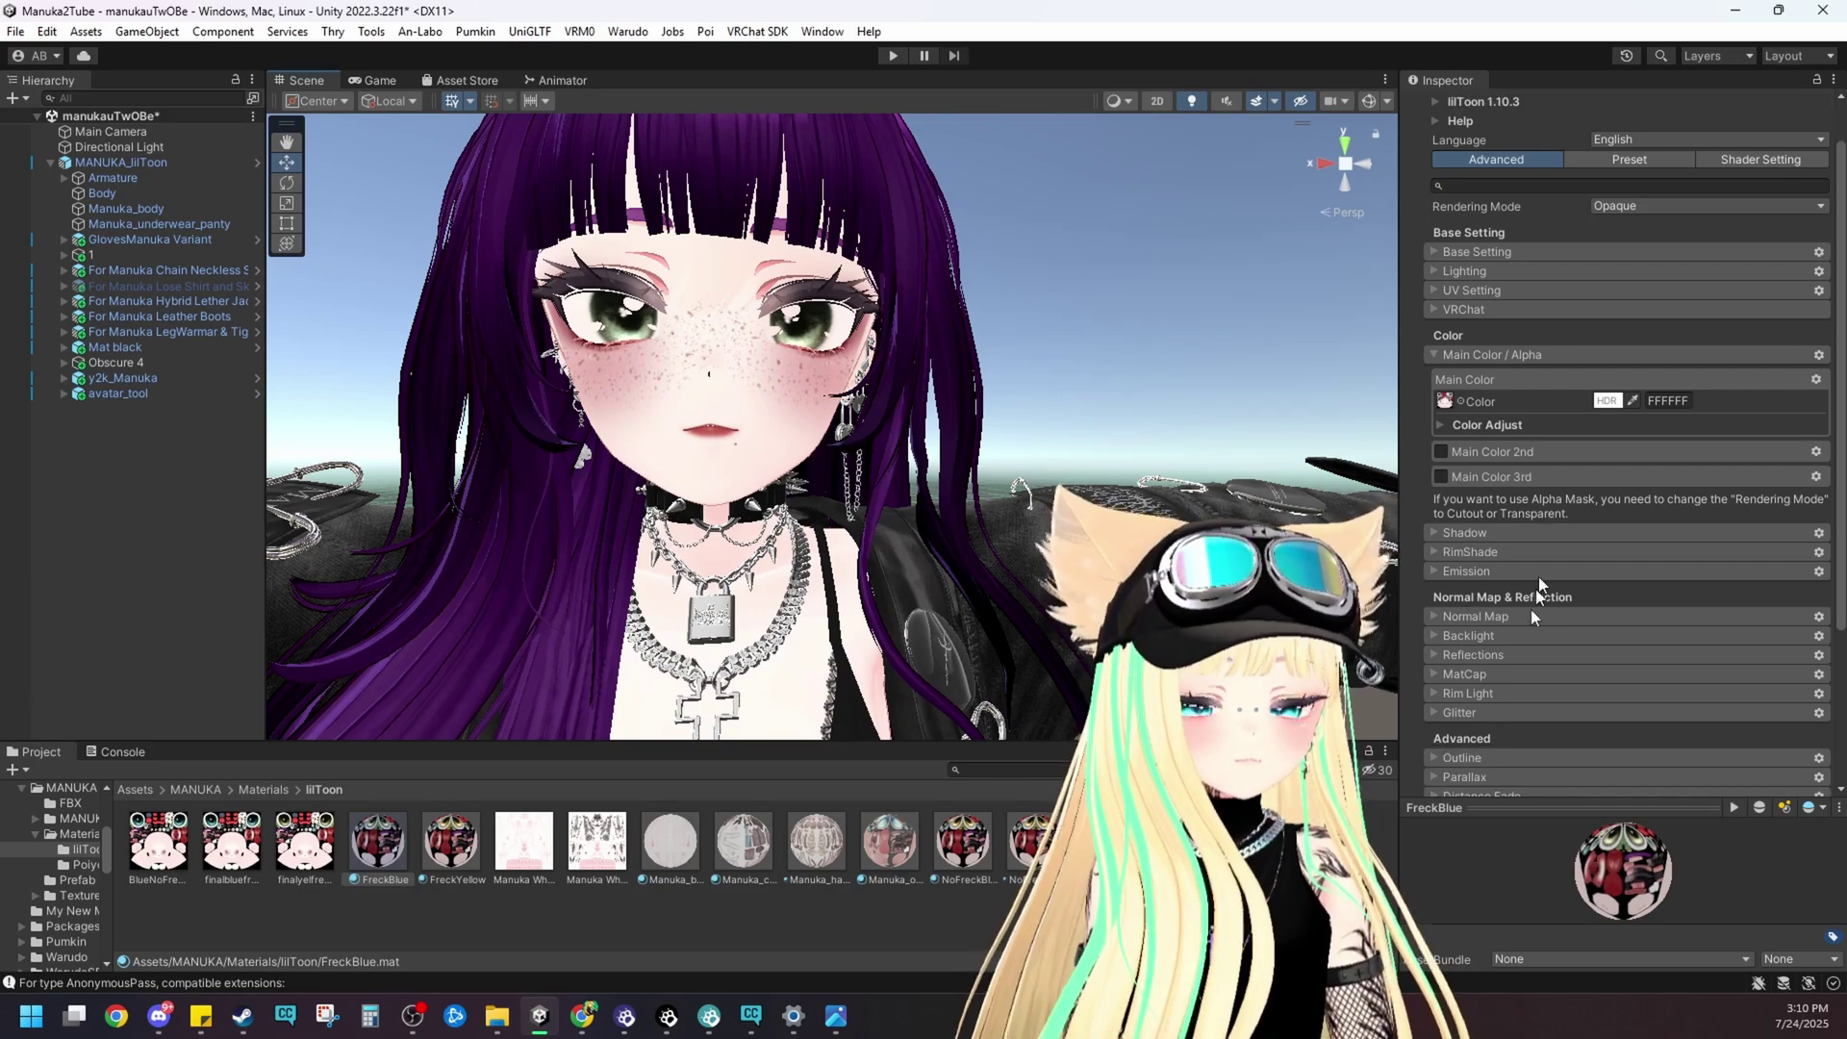
pyautogui.scroll(-2, 1543, 524)
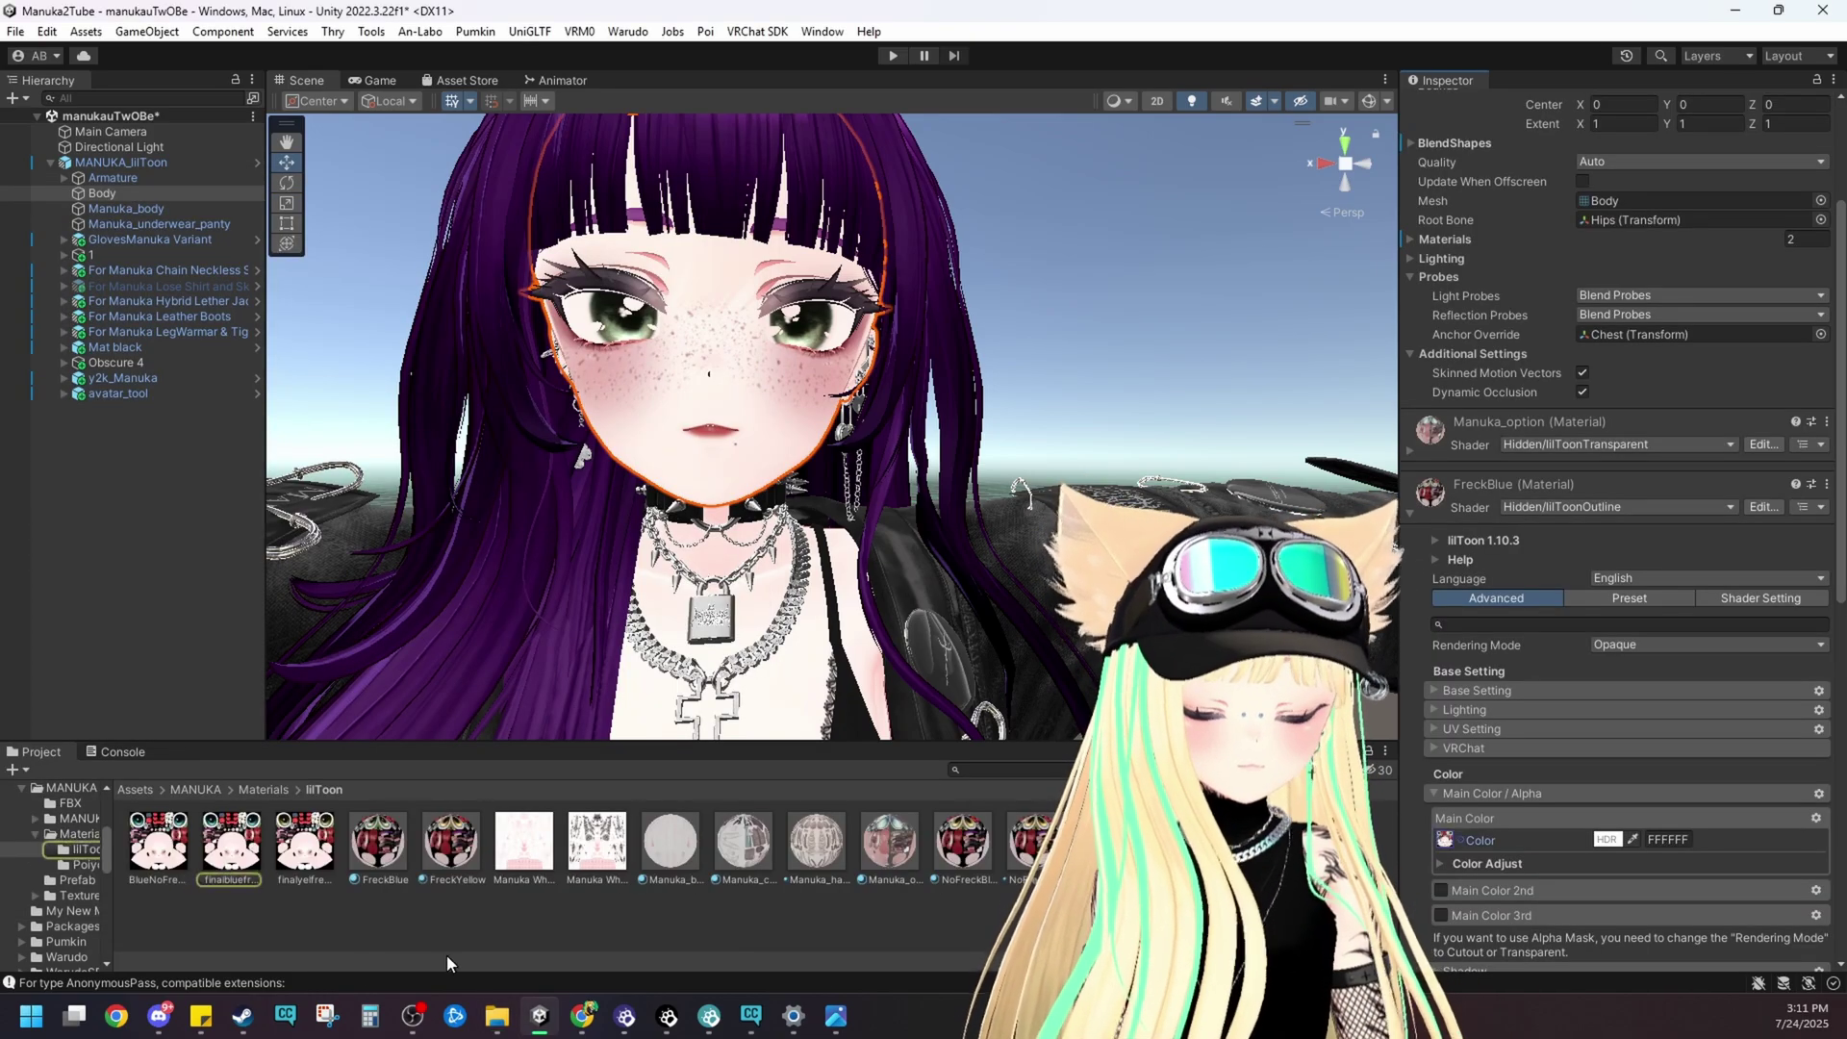
pyautogui.click(497, 1015)
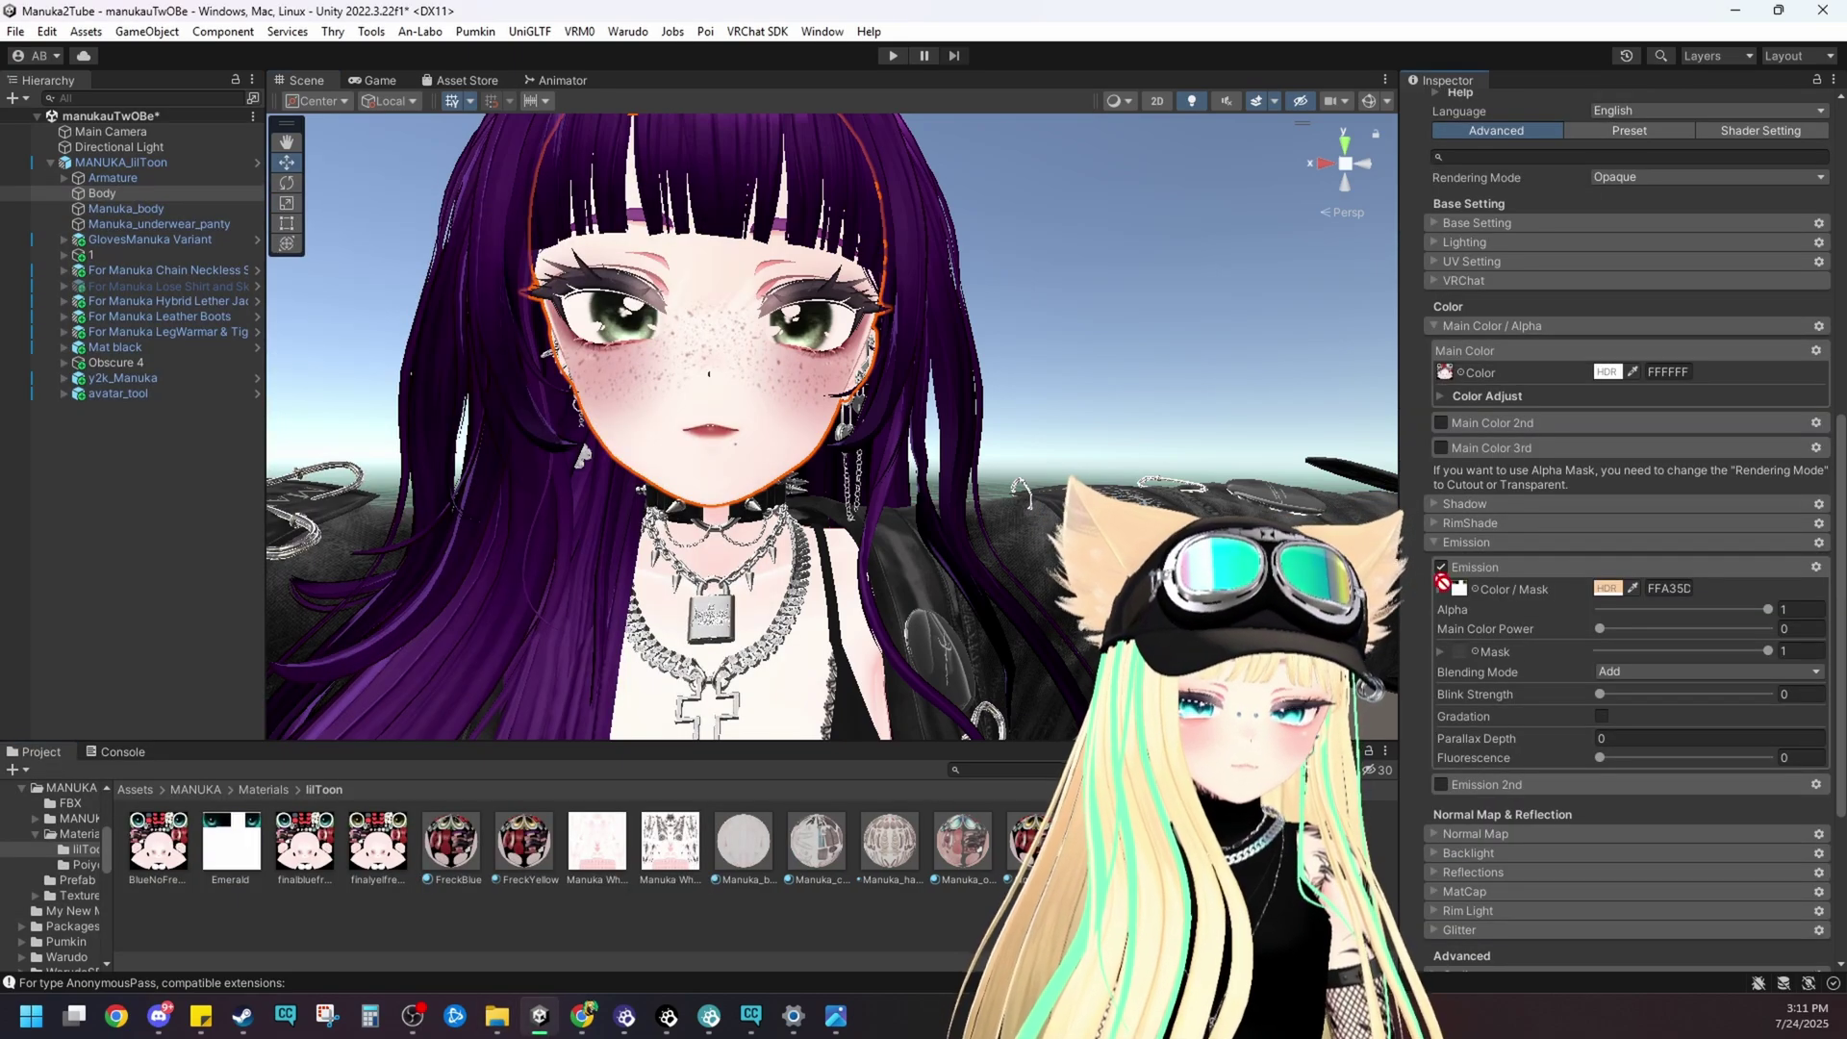
pyautogui.moveTo(1442, 583); pyautogui.dragTo(1463, 584)
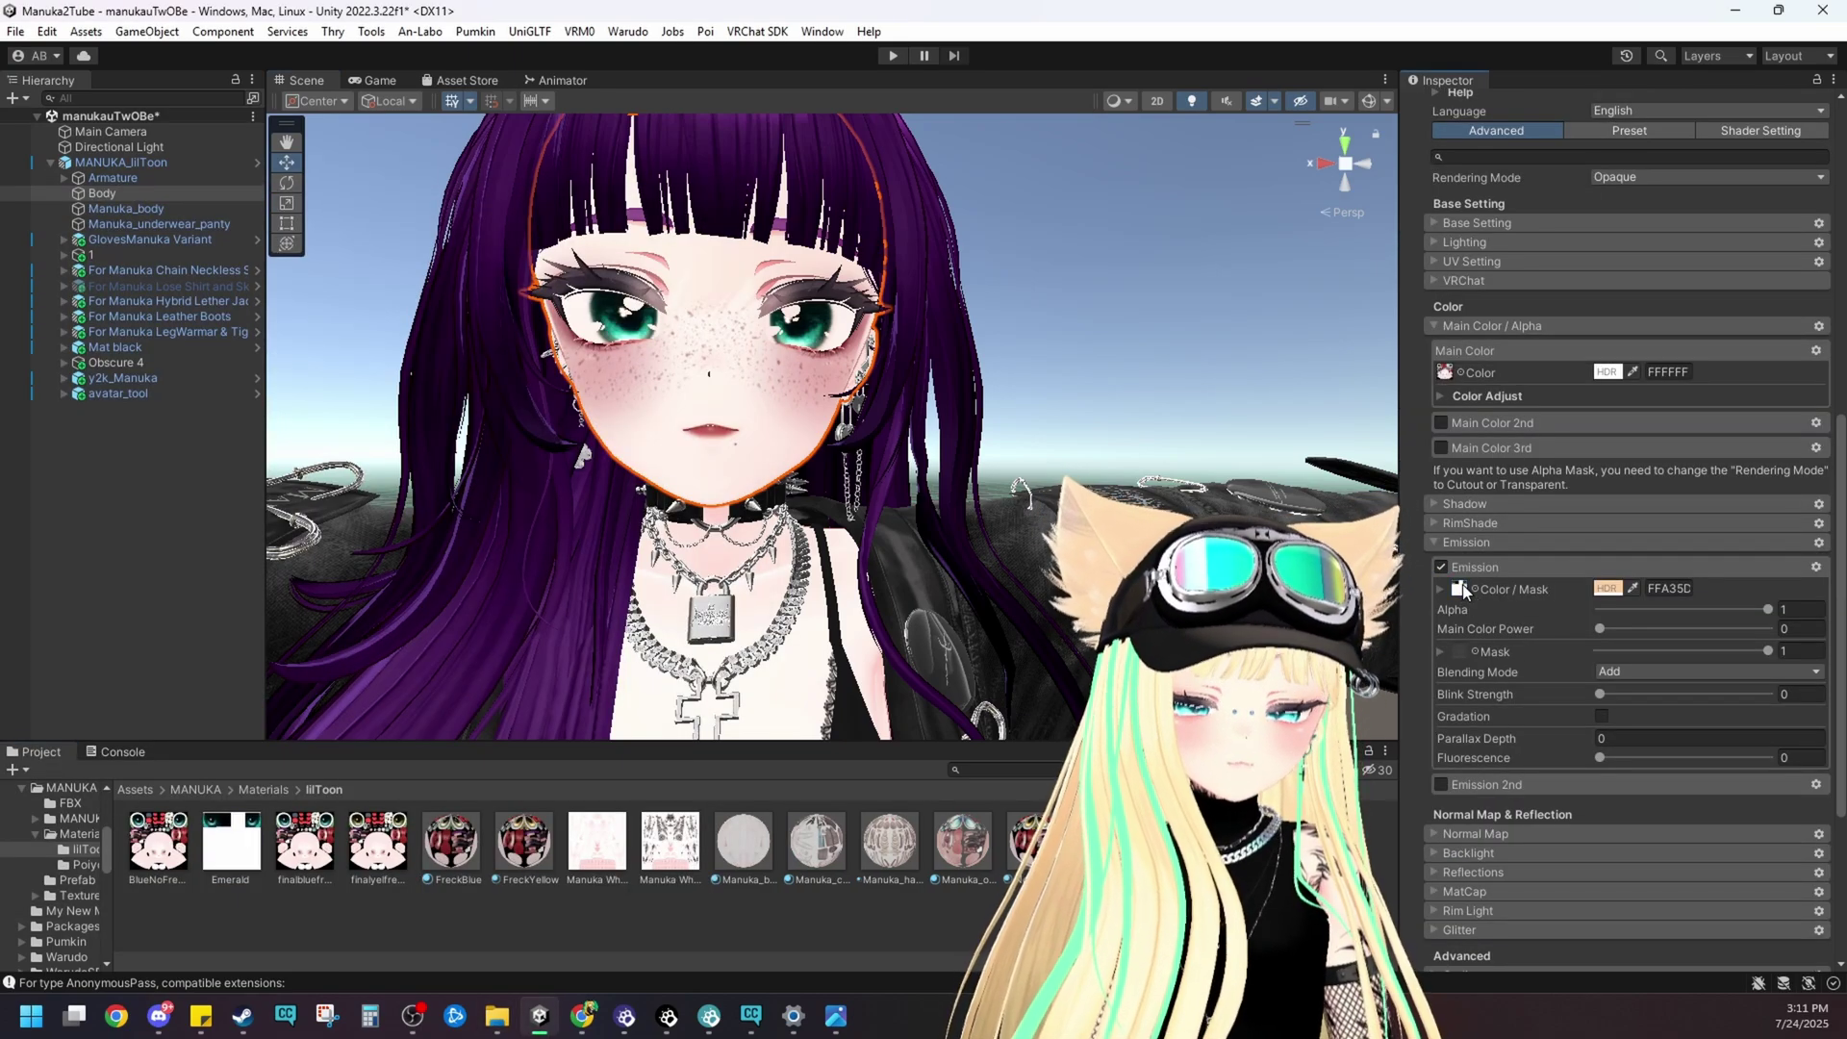
# - Set FreckBlue's emission color to teal with RGB 94, 255, 234
pyautogui.click(1608, 587)
pyautogui.moveTo(1700, 596); pyautogui.dragTo(1628, 475)
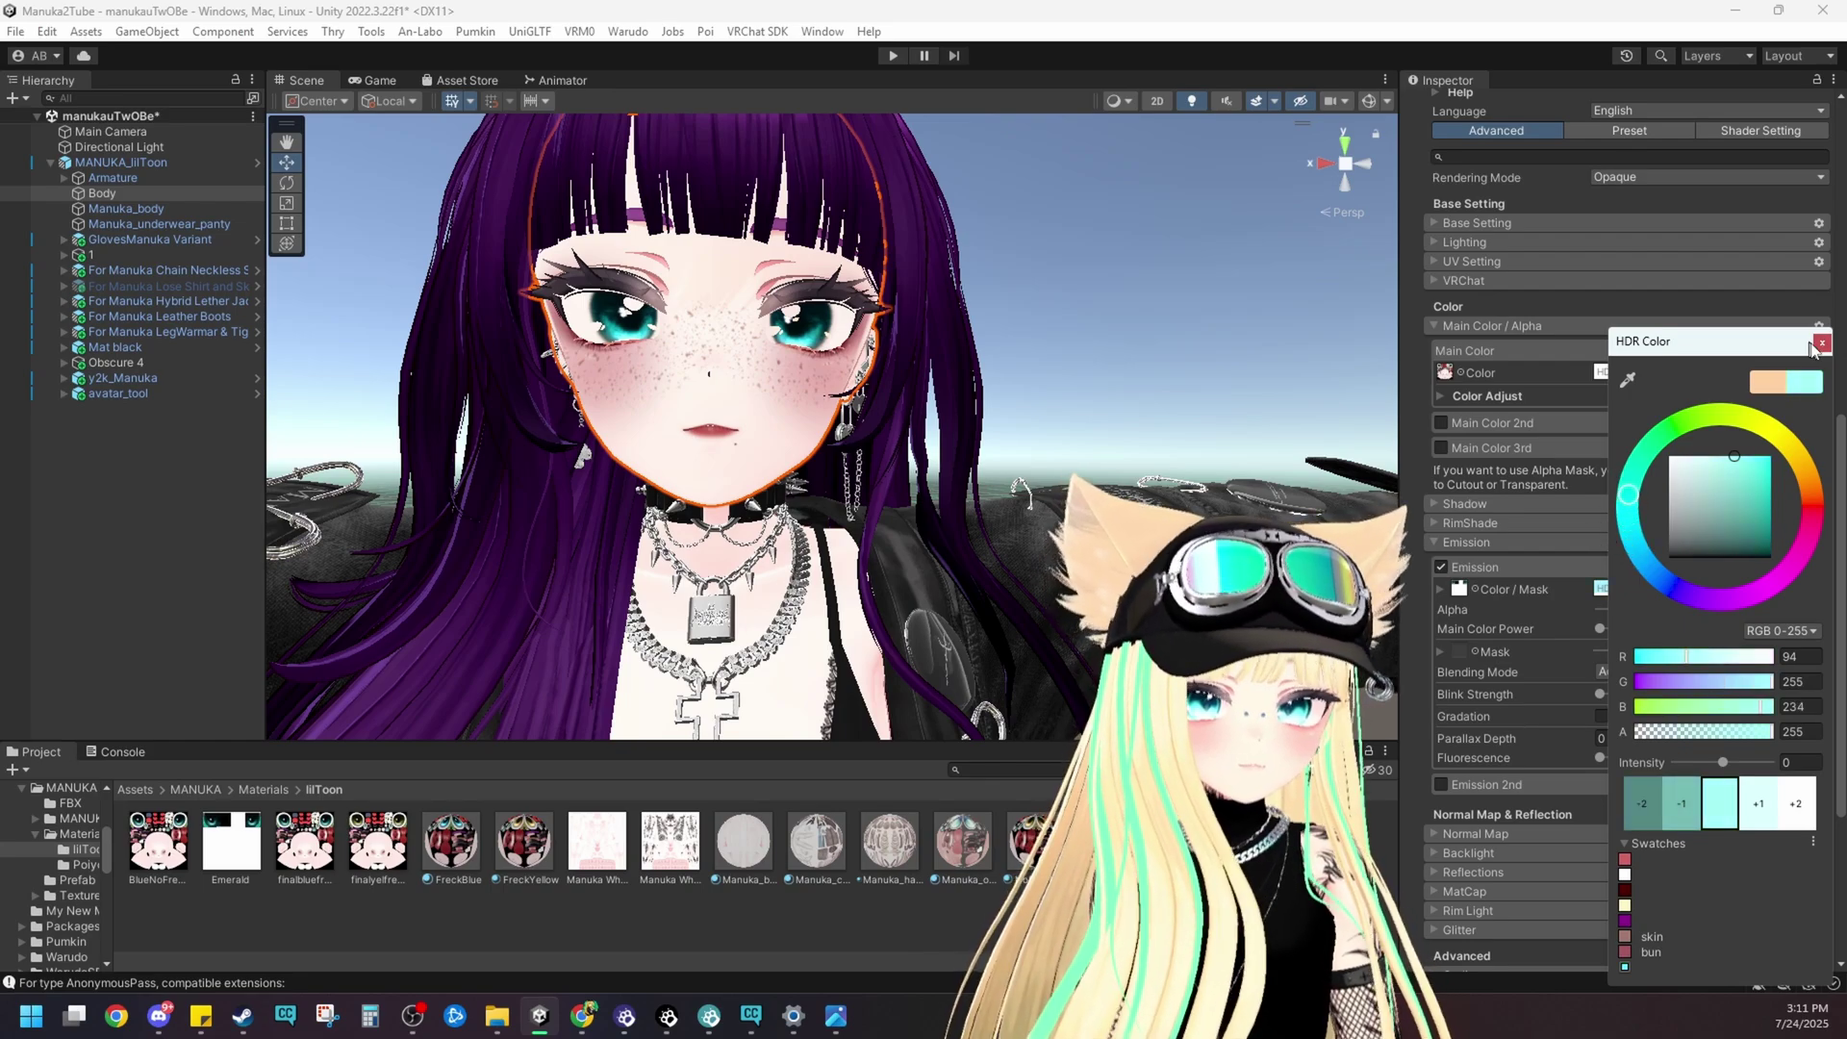
pyautogui.click(1822, 342)
pyautogui.scroll(-5, 1048, 383)
pyautogui.scroll(5, 972, 381)
pyautogui.moveTo(972, 370); pyautogui.dragTo(965, 387, button='middle')
# - Apply FreckYellow and FreckBlue in turn to the avatar's face to compare the two materials
pyautogui.click(1147, 354)
pyautogui.scroll(-5, 1149, 354)
pyautogui.moveTo(1147, 354); pyautogui.dragTo(1133, 409, button='middle')
pyautogui.scroll(3, 1133, 373)
pyautogui.moveTo(525, 845); pyautogui.dragTo(806, 397)
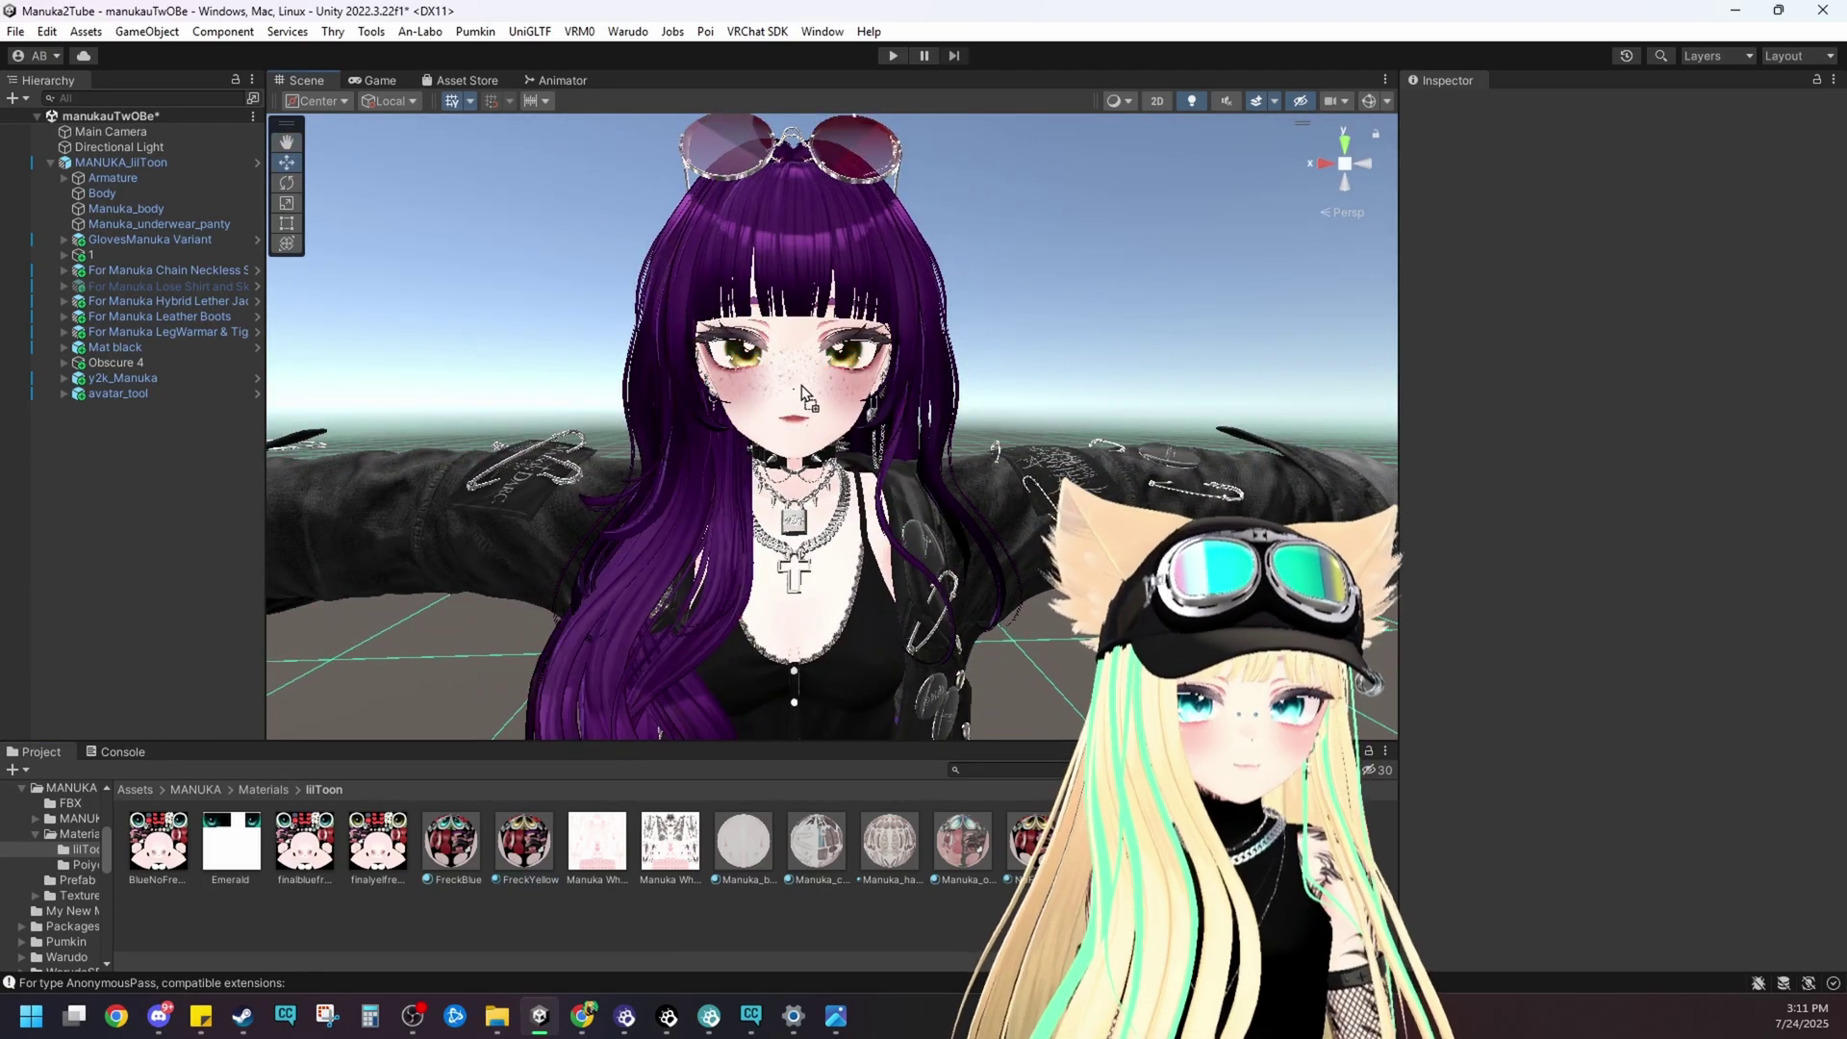
pyautogui.moveTo(481, 856); pyautogui.dragTo(731, 351)
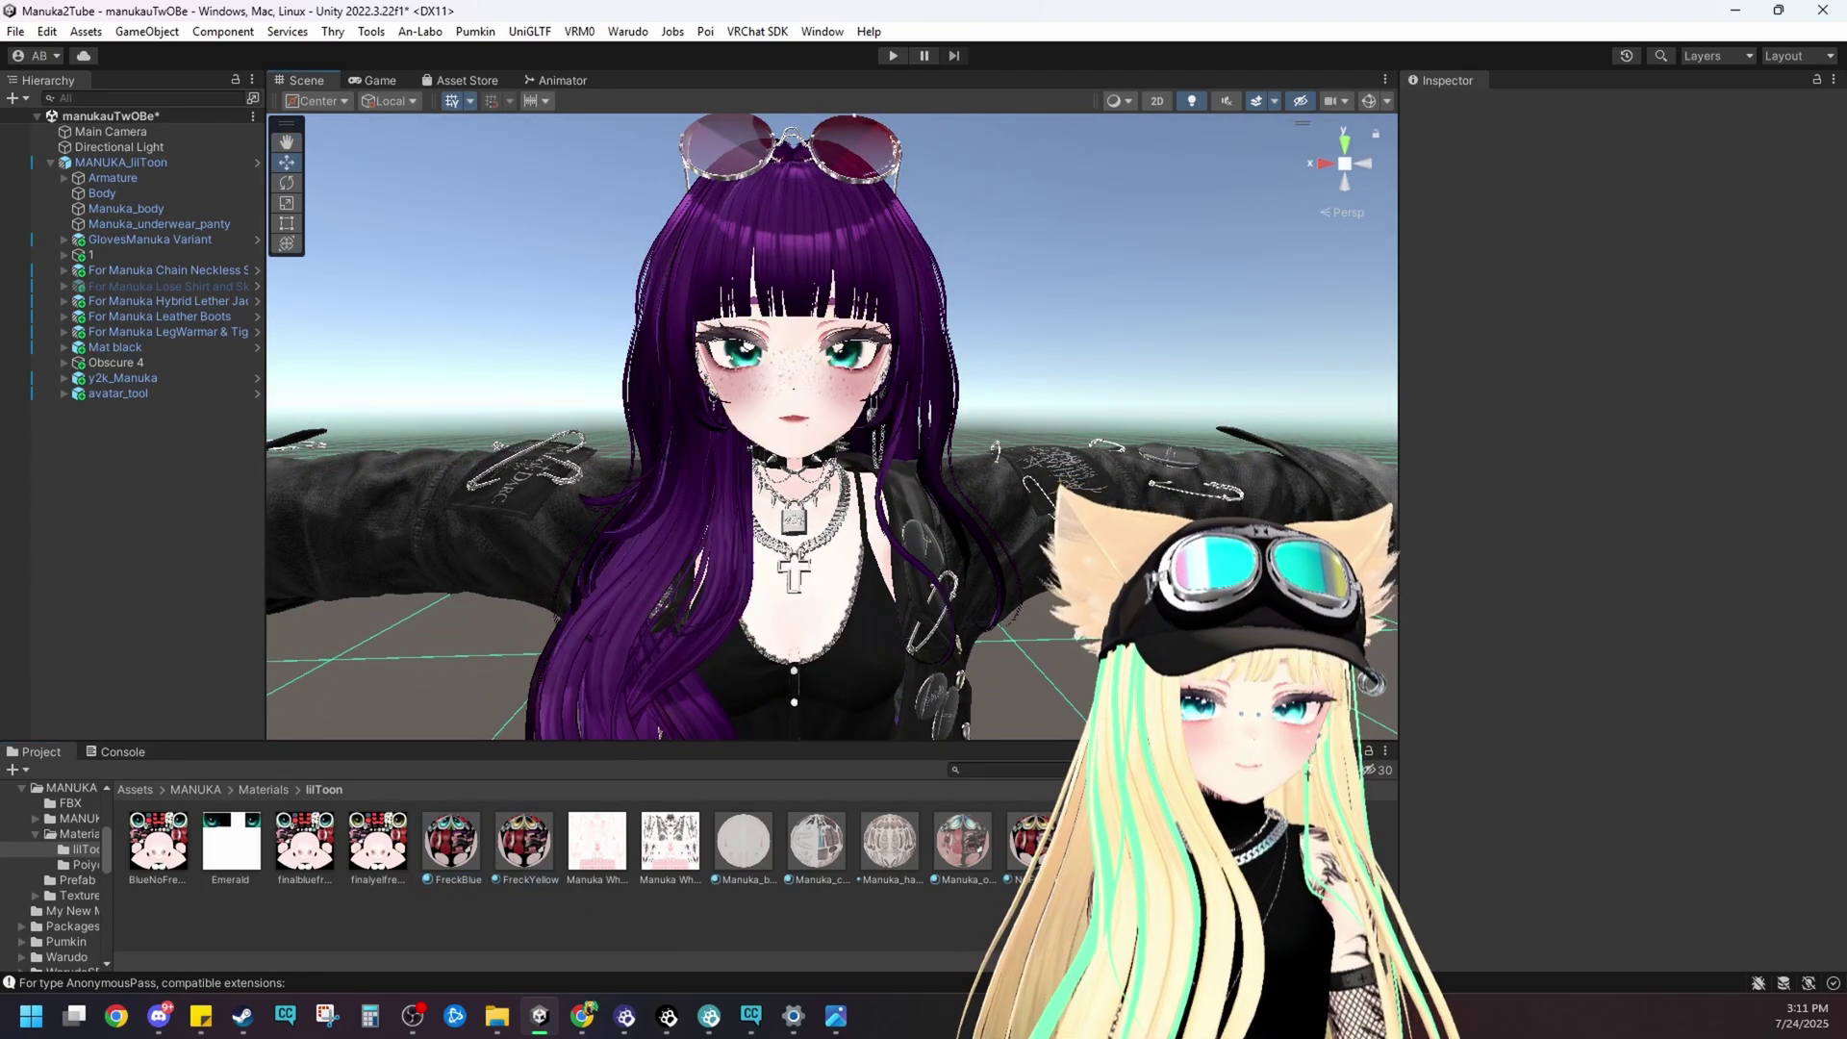
# - Apply the NoFreckYellow material to the avatar's face and set its main color texture to the yellow-eyed version without freckles
pyautogui.moveTo(1031, 840); pyautogui.dragTo(817, 384)
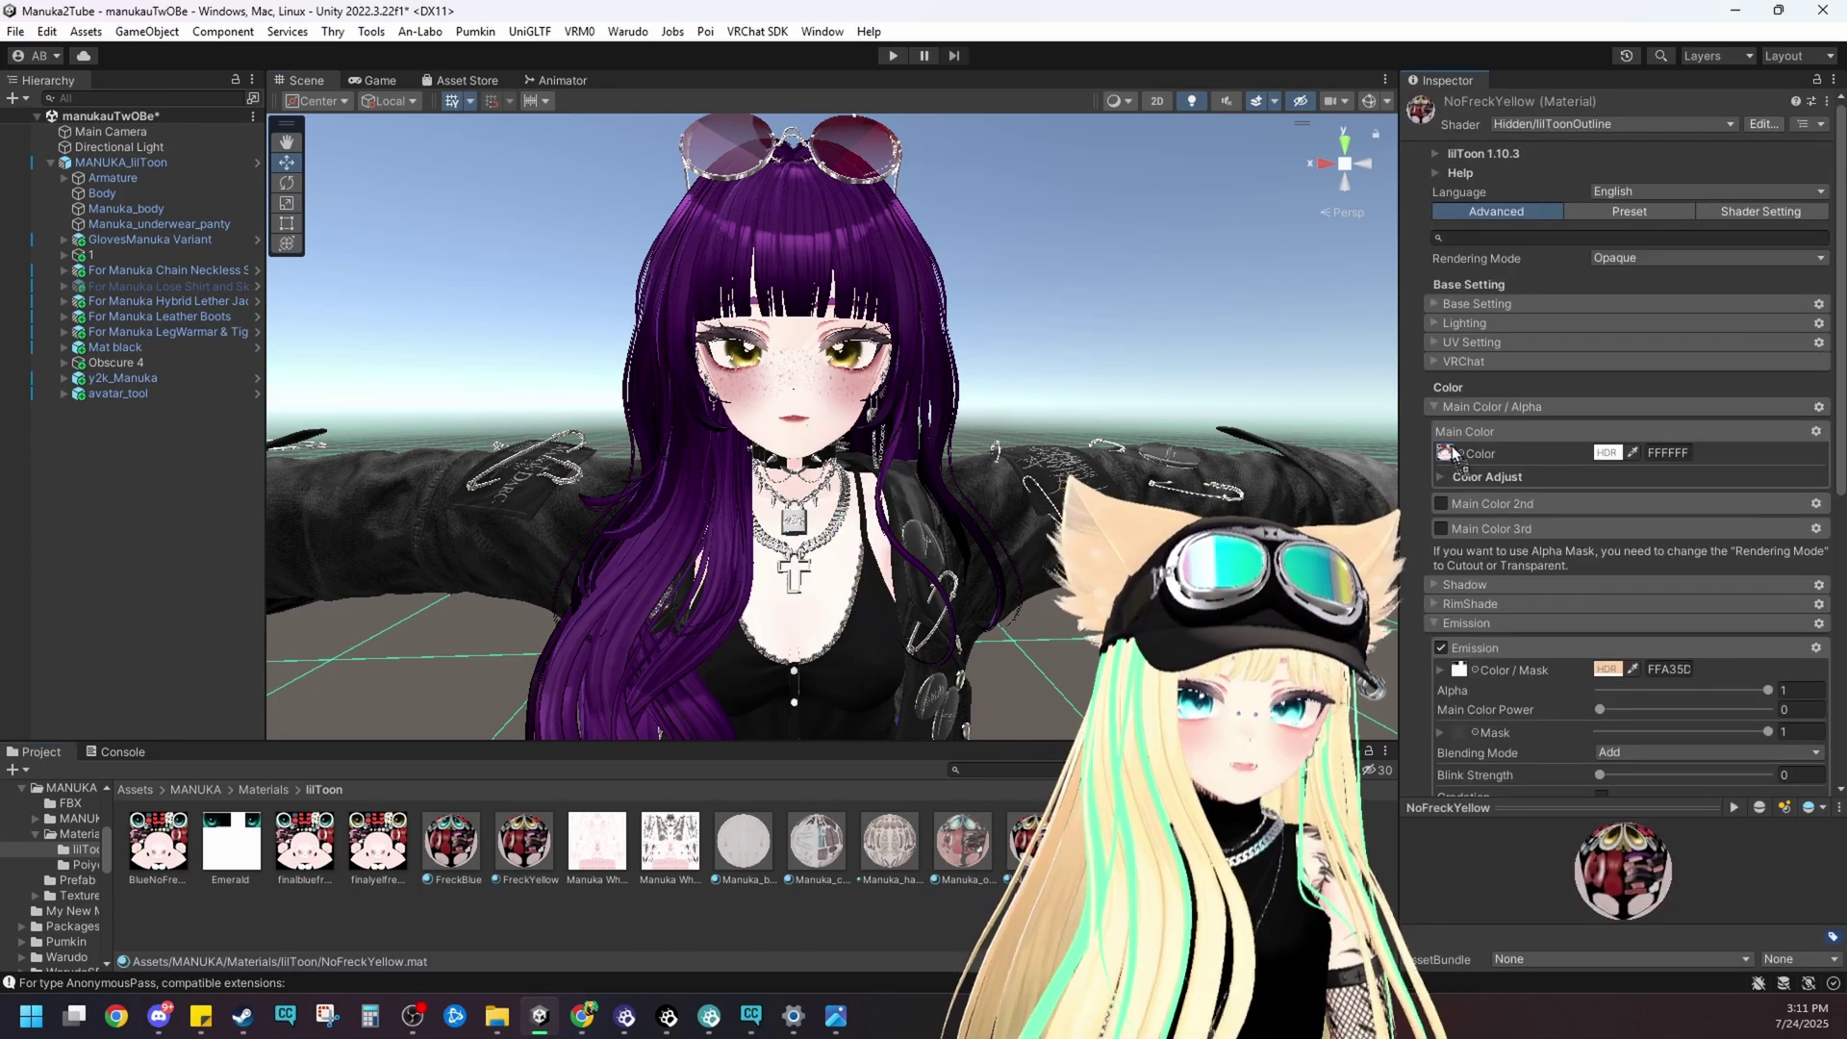
pyautogui.scroll(3, 969, 449)
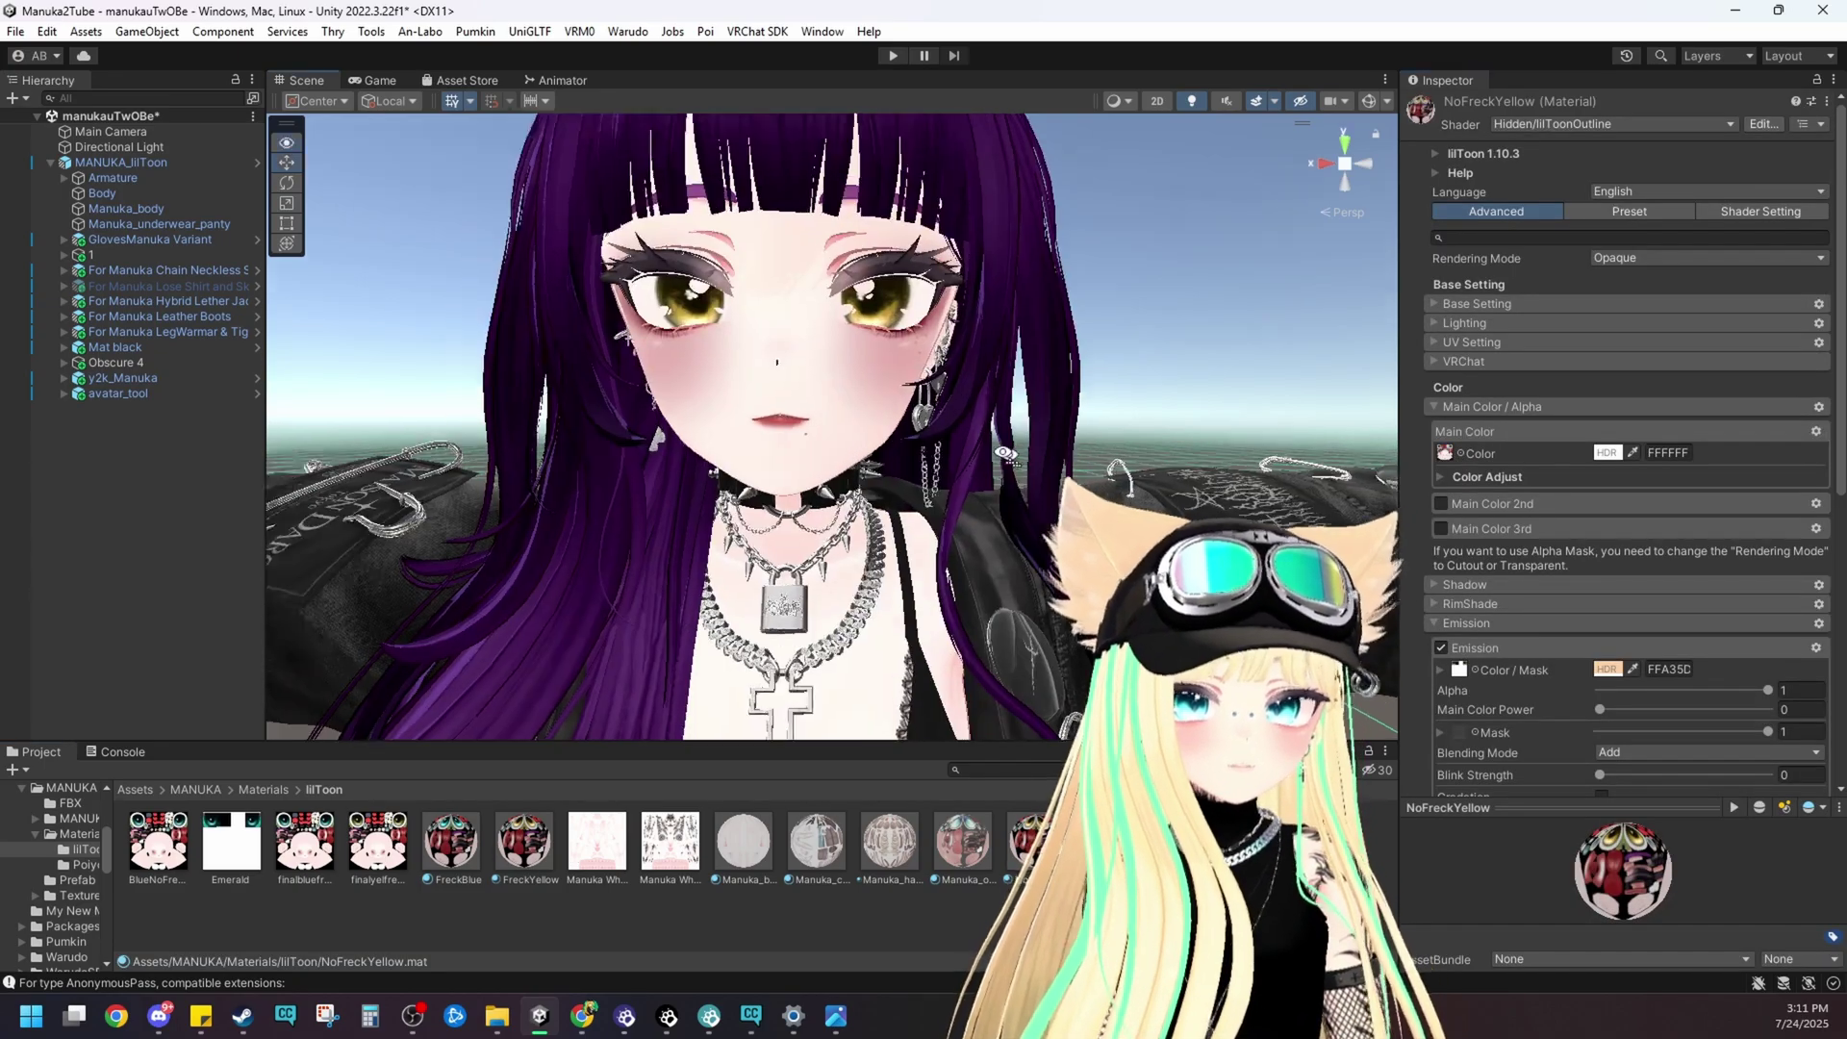
pyautogui.moveTo(1021, 420); pyautogui.dragTo(808, 464, button='middle')
pyautogui.scroll(2, 965, 457)
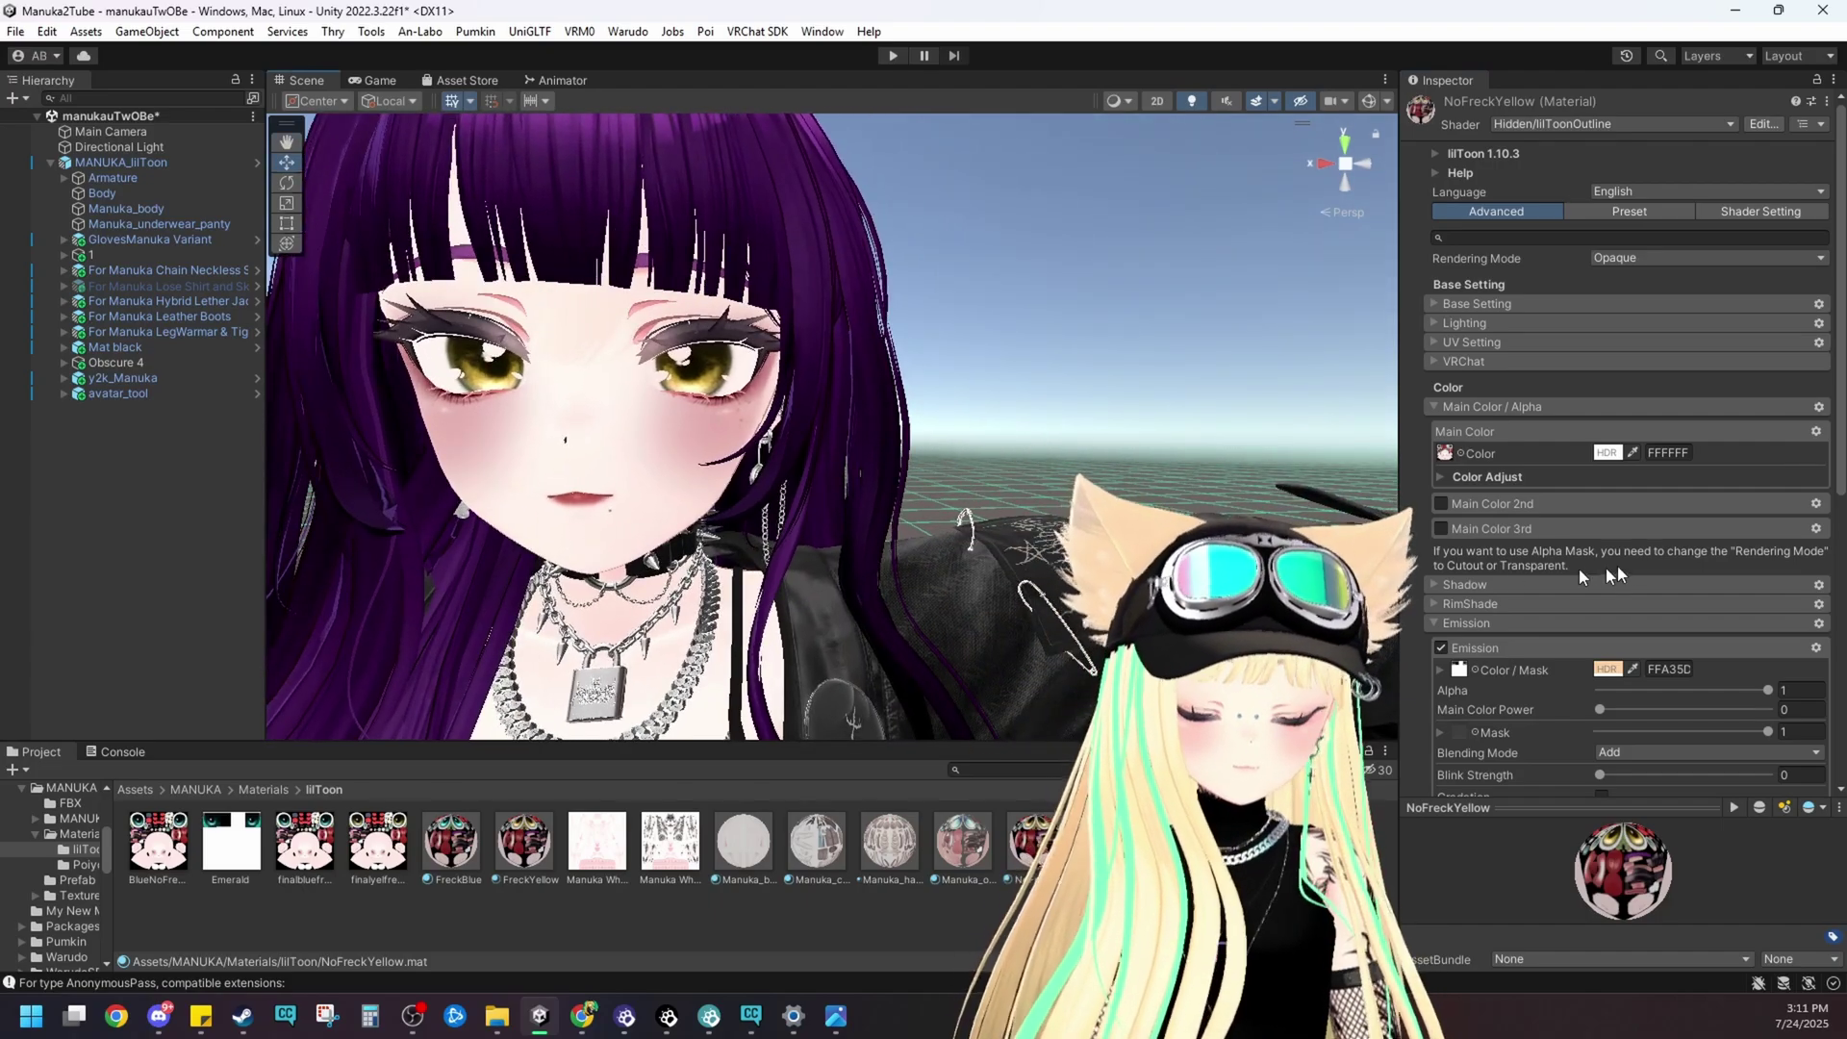
# - Apply the NoFreckBlue material to the face and set its main color texture to the blue-eyed version without freckles
pyautogui.scroll(-5, 1572, 615)
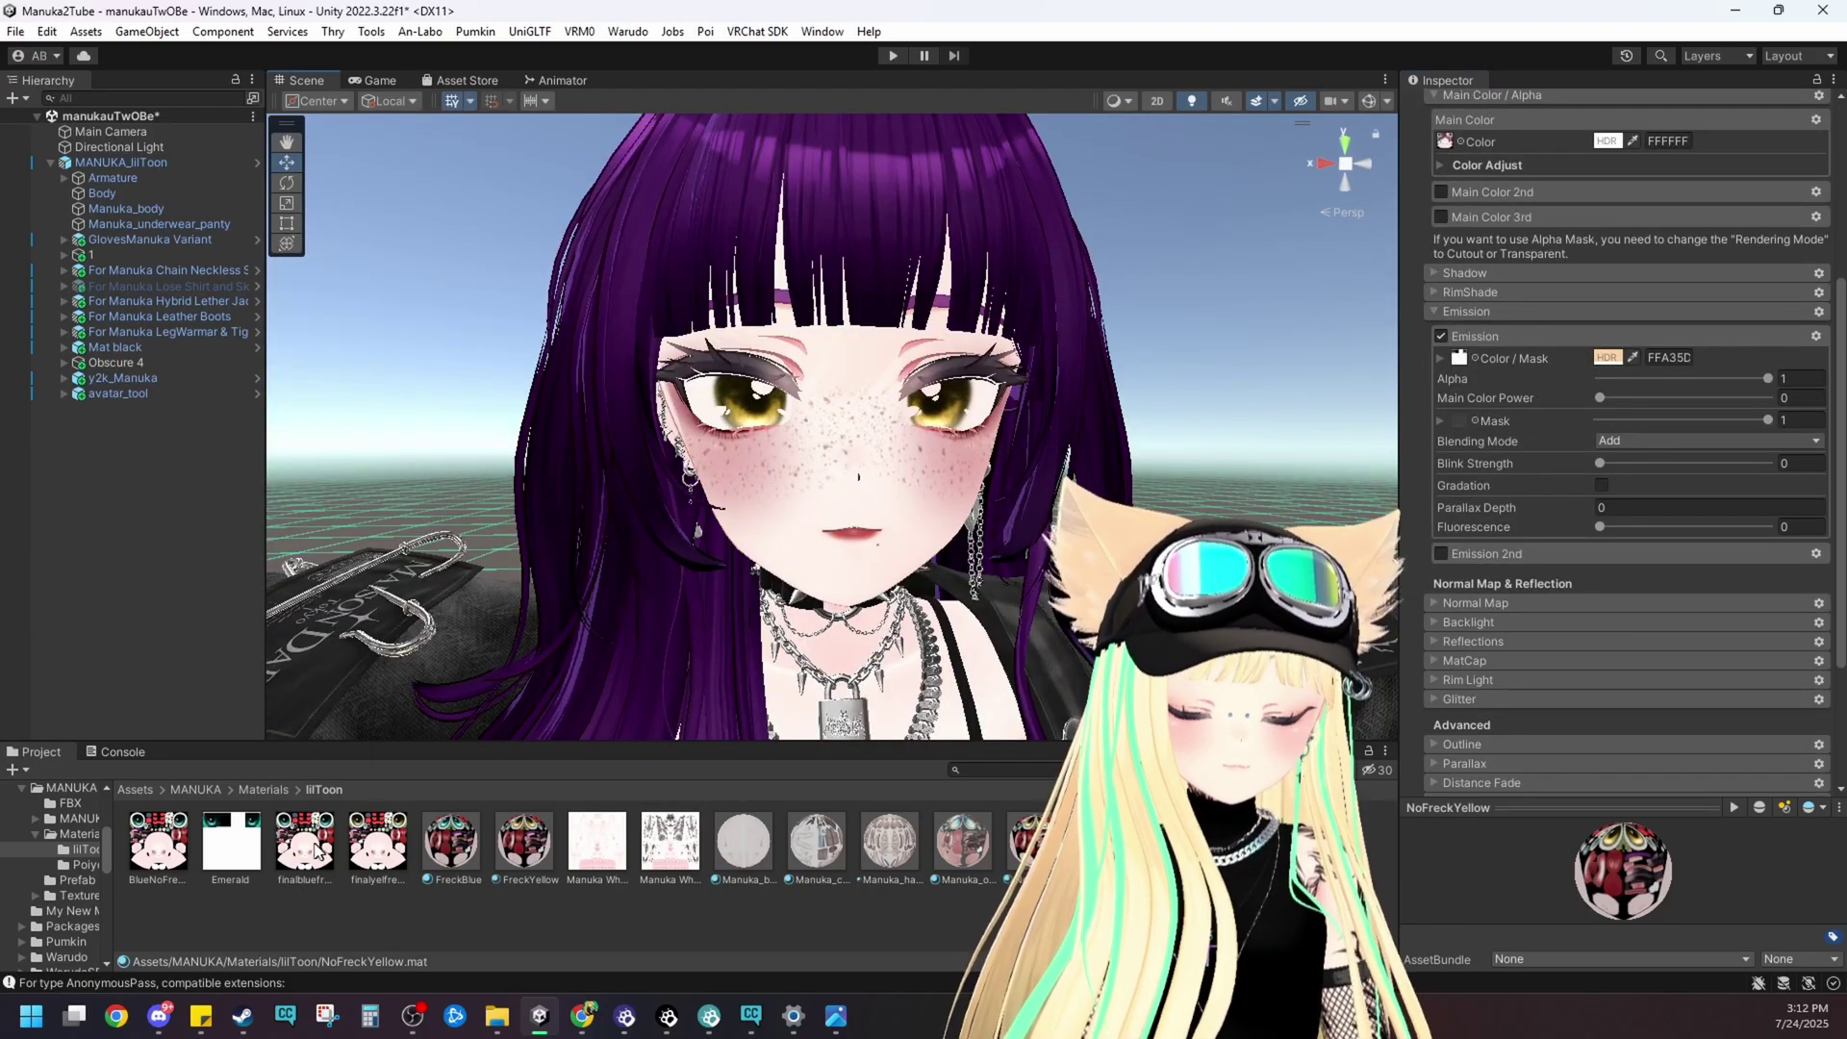
pyautogui.moveTo(159, 842); pyautogui.dragTo(1449, 143)
pyautogui.click(158, 842)
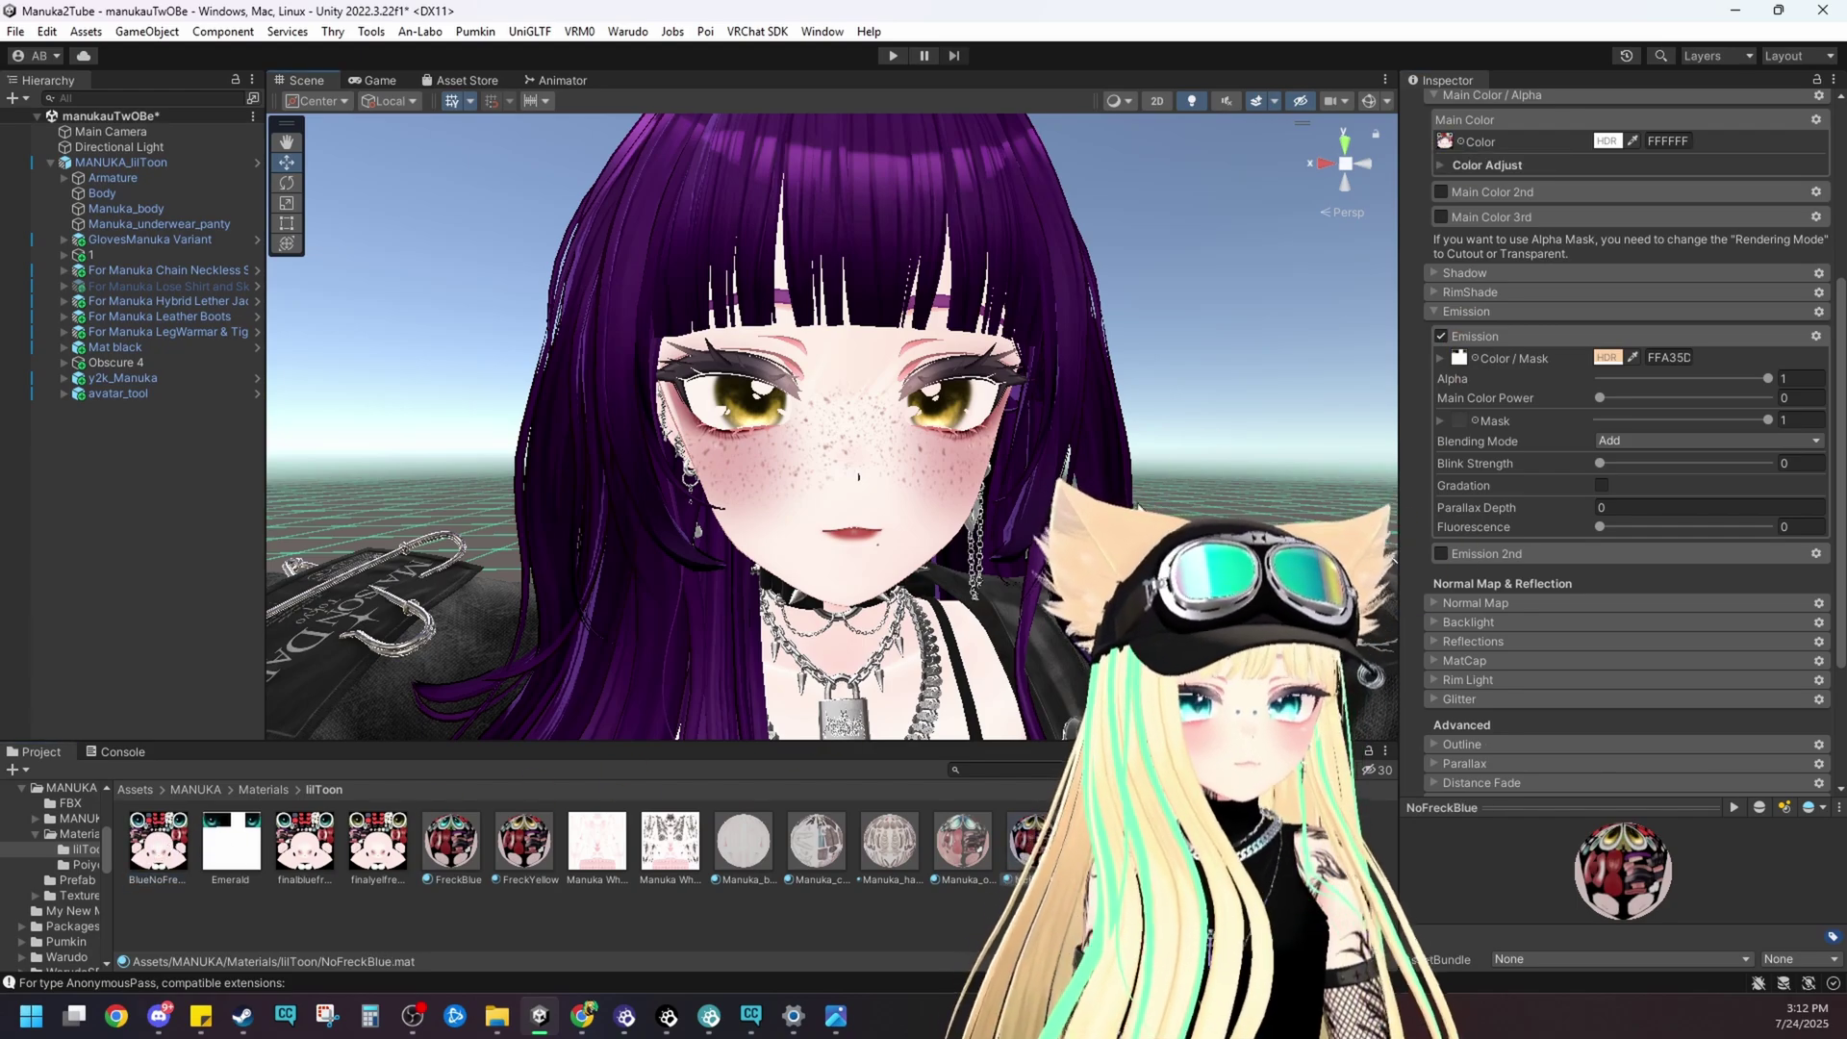
pyautogui.moveTo(1393, 559); pyautogui.dragTo(1450, 138)
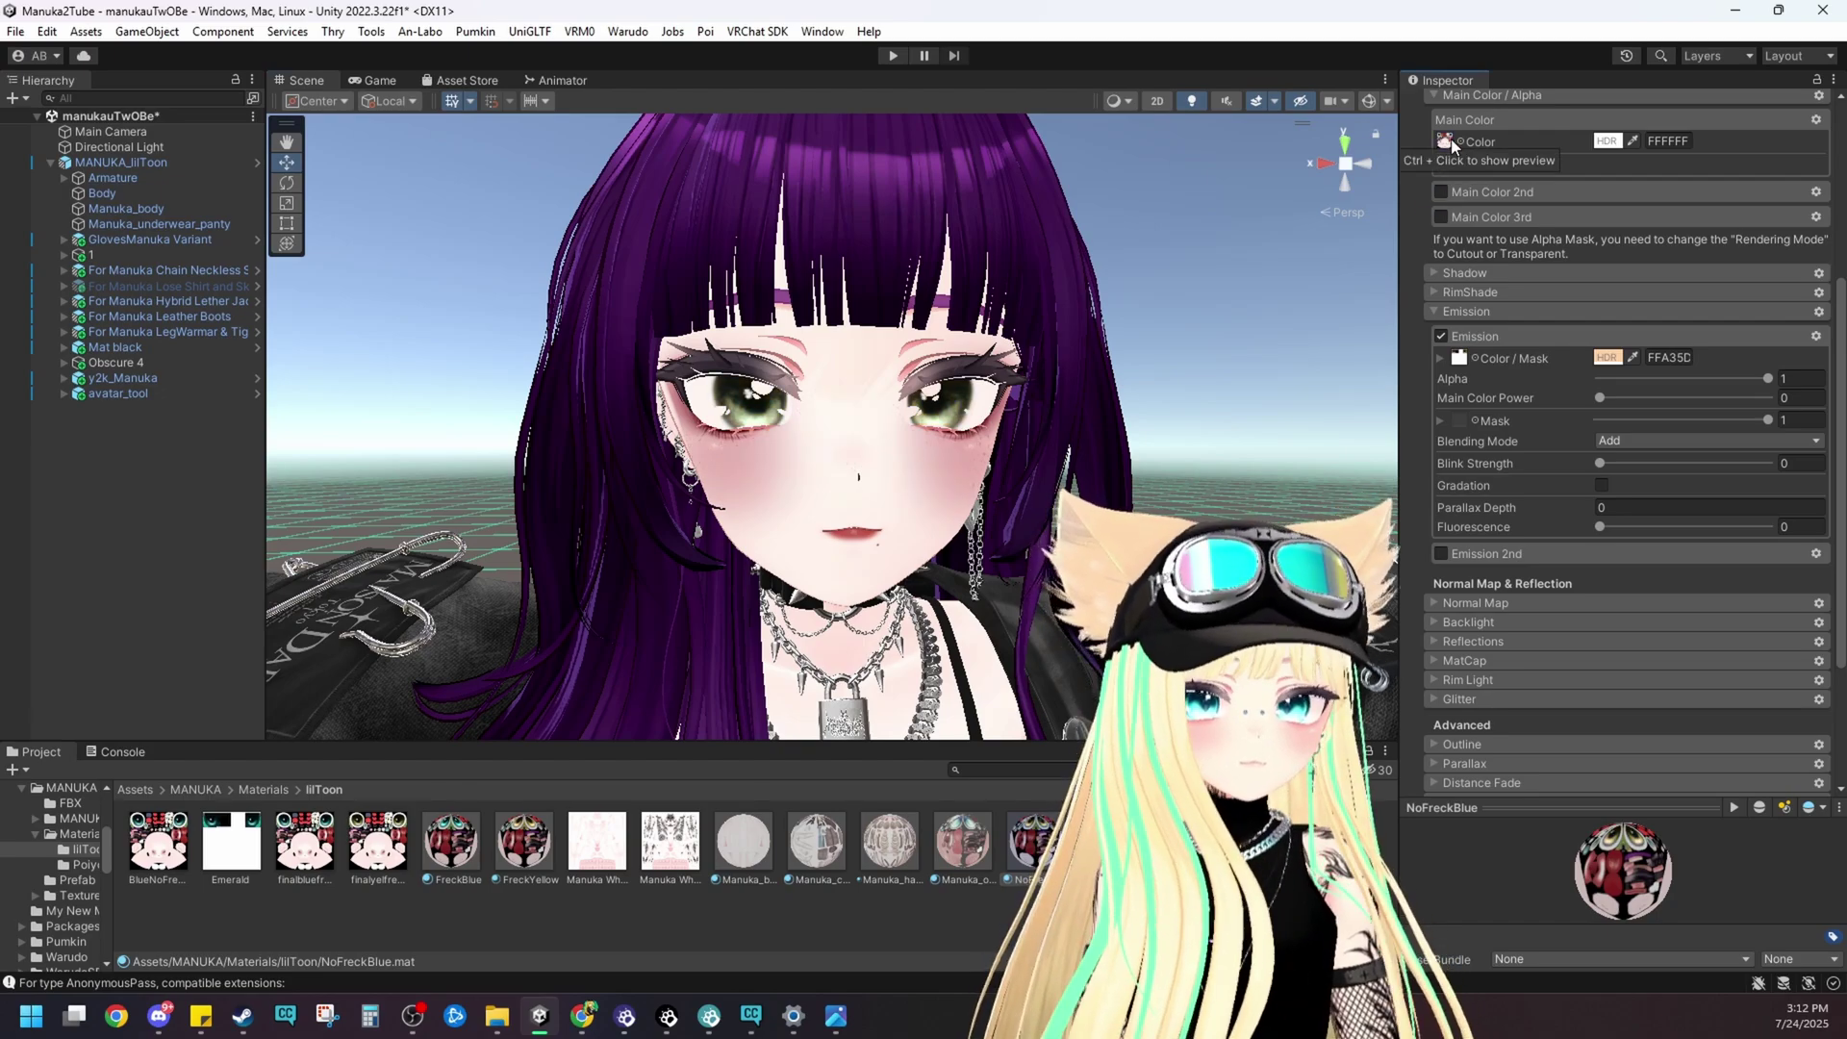
# - Assign the Emerald texture to NoFreckBlue's emission color/mask and set the emission color to 5DFFC7
pyautogui.moveTo(232, 841); pyautogui.dragTo(1469, 361)
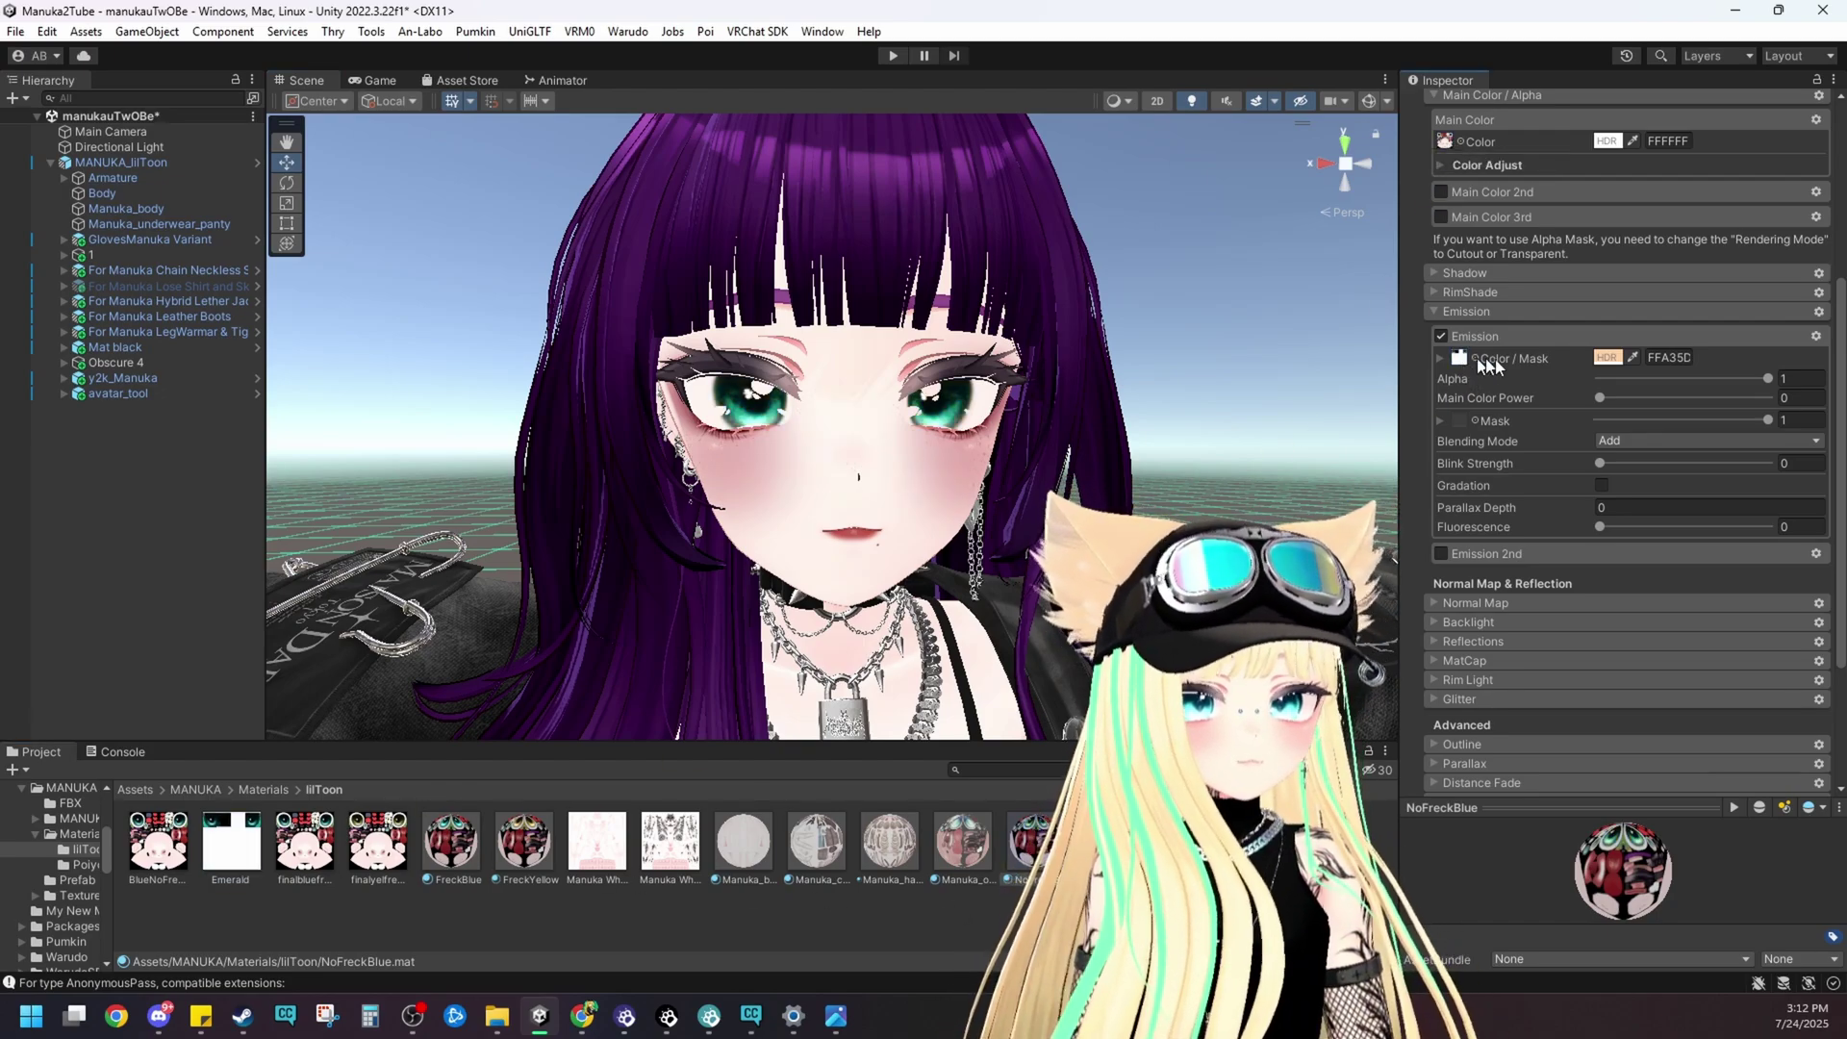
pyautogui.click(1613, 358)
pyautogui.click(1639, 476)
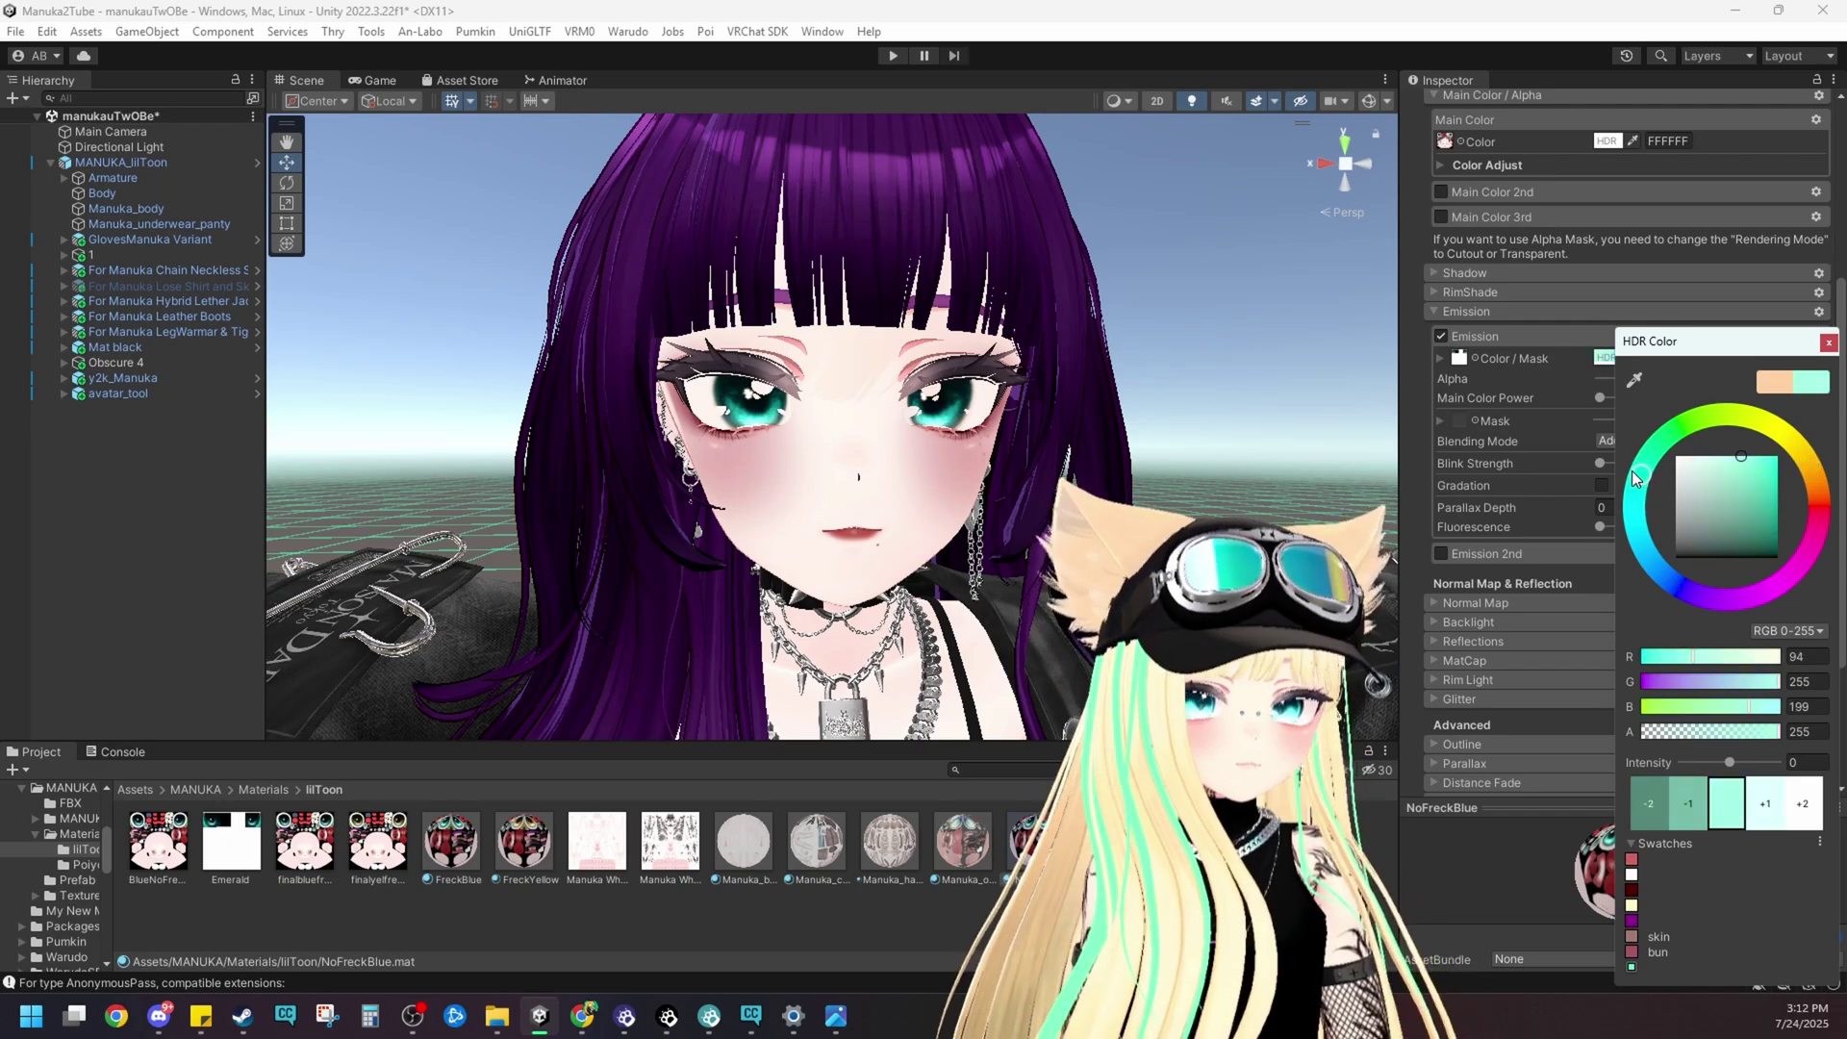
pyautogui.click(1829, 344)
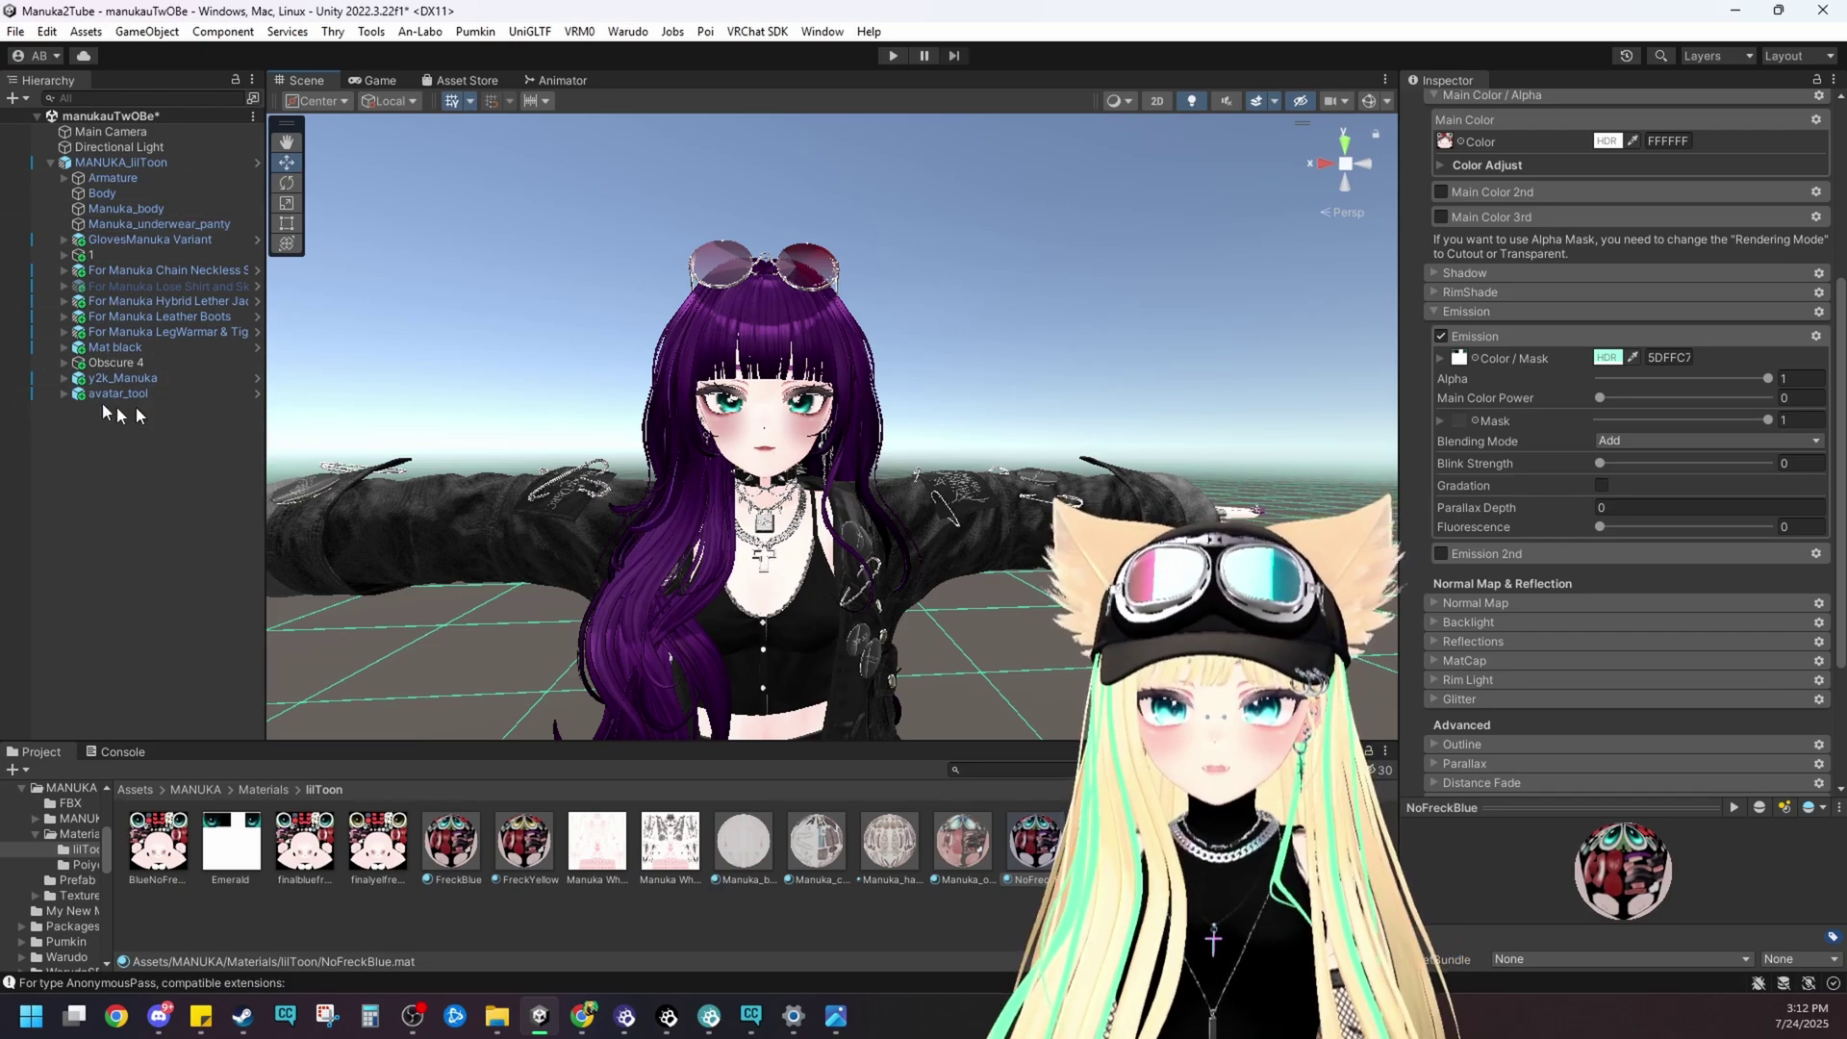
# - Add a VRCFury Toggle component to the Body object and apply the FreckYellow material to the face
pyautogui.click(102, 193)
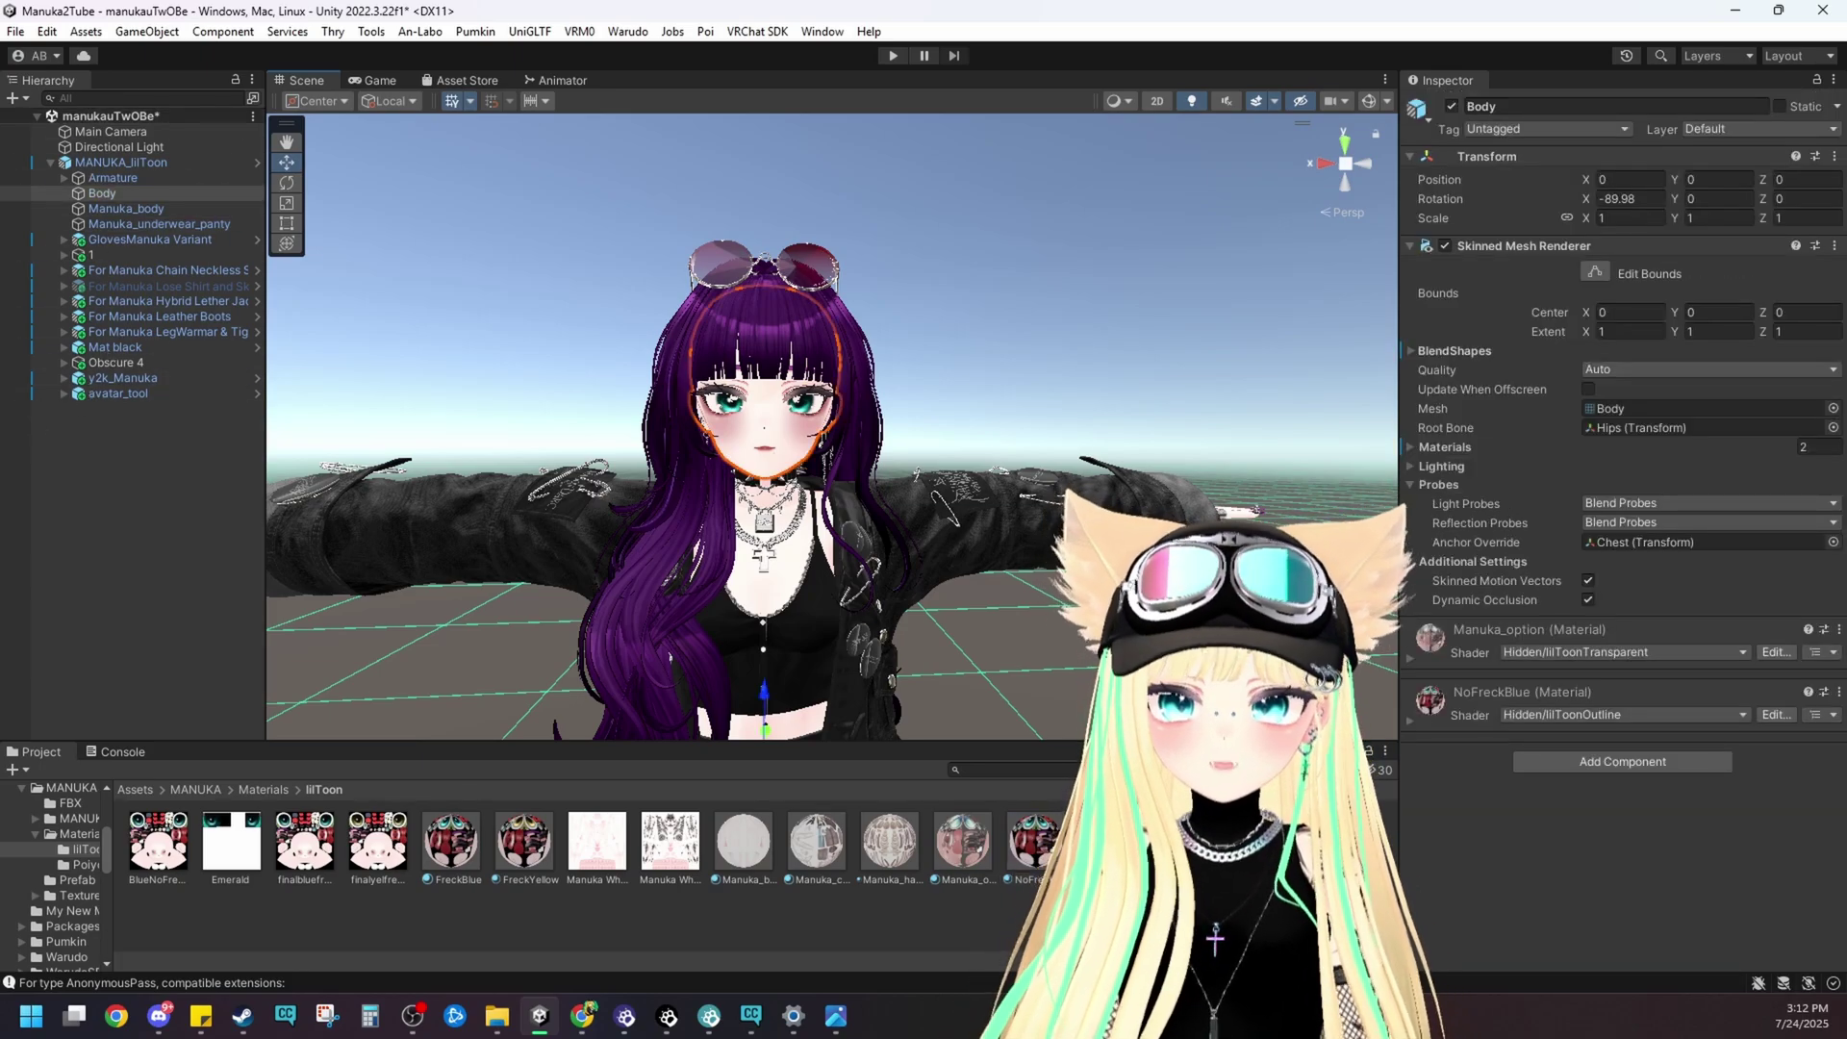
pyautogui.click(1558, 766)
pyautogui.click(1563, 745)
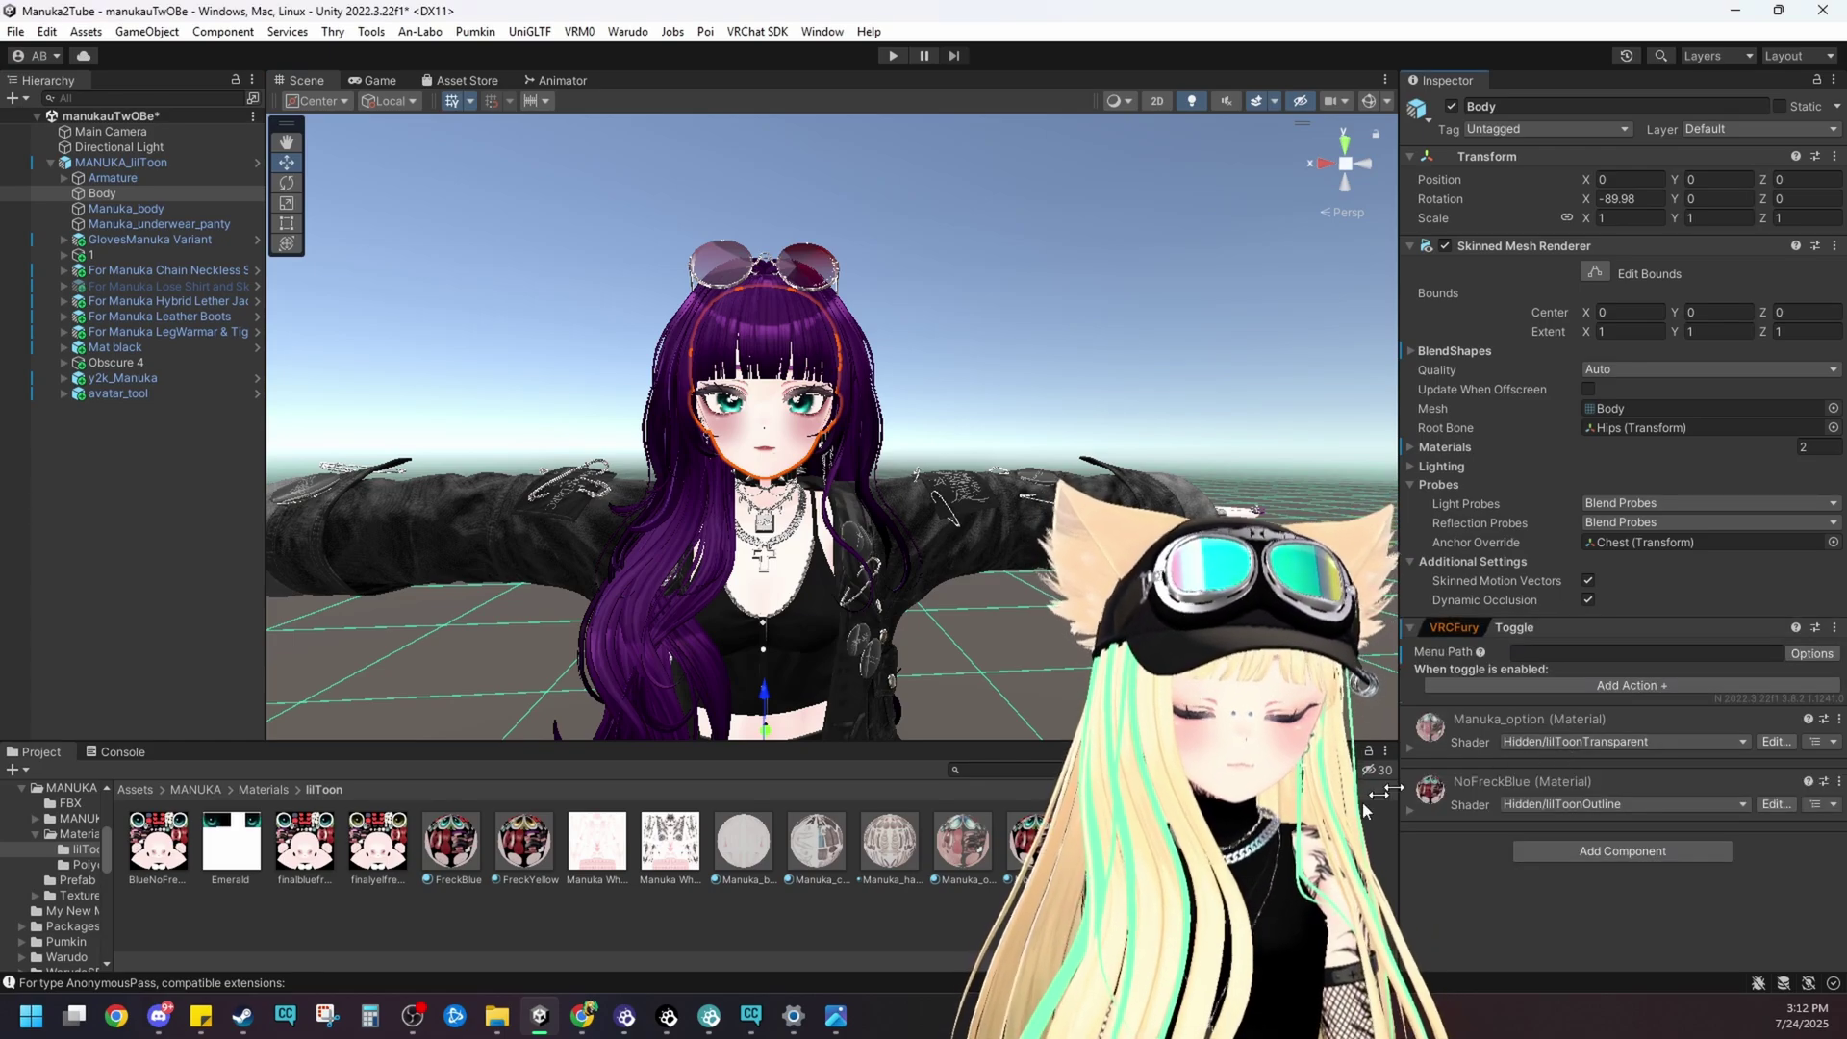
pyautogui.scroll(3, 626, 586)
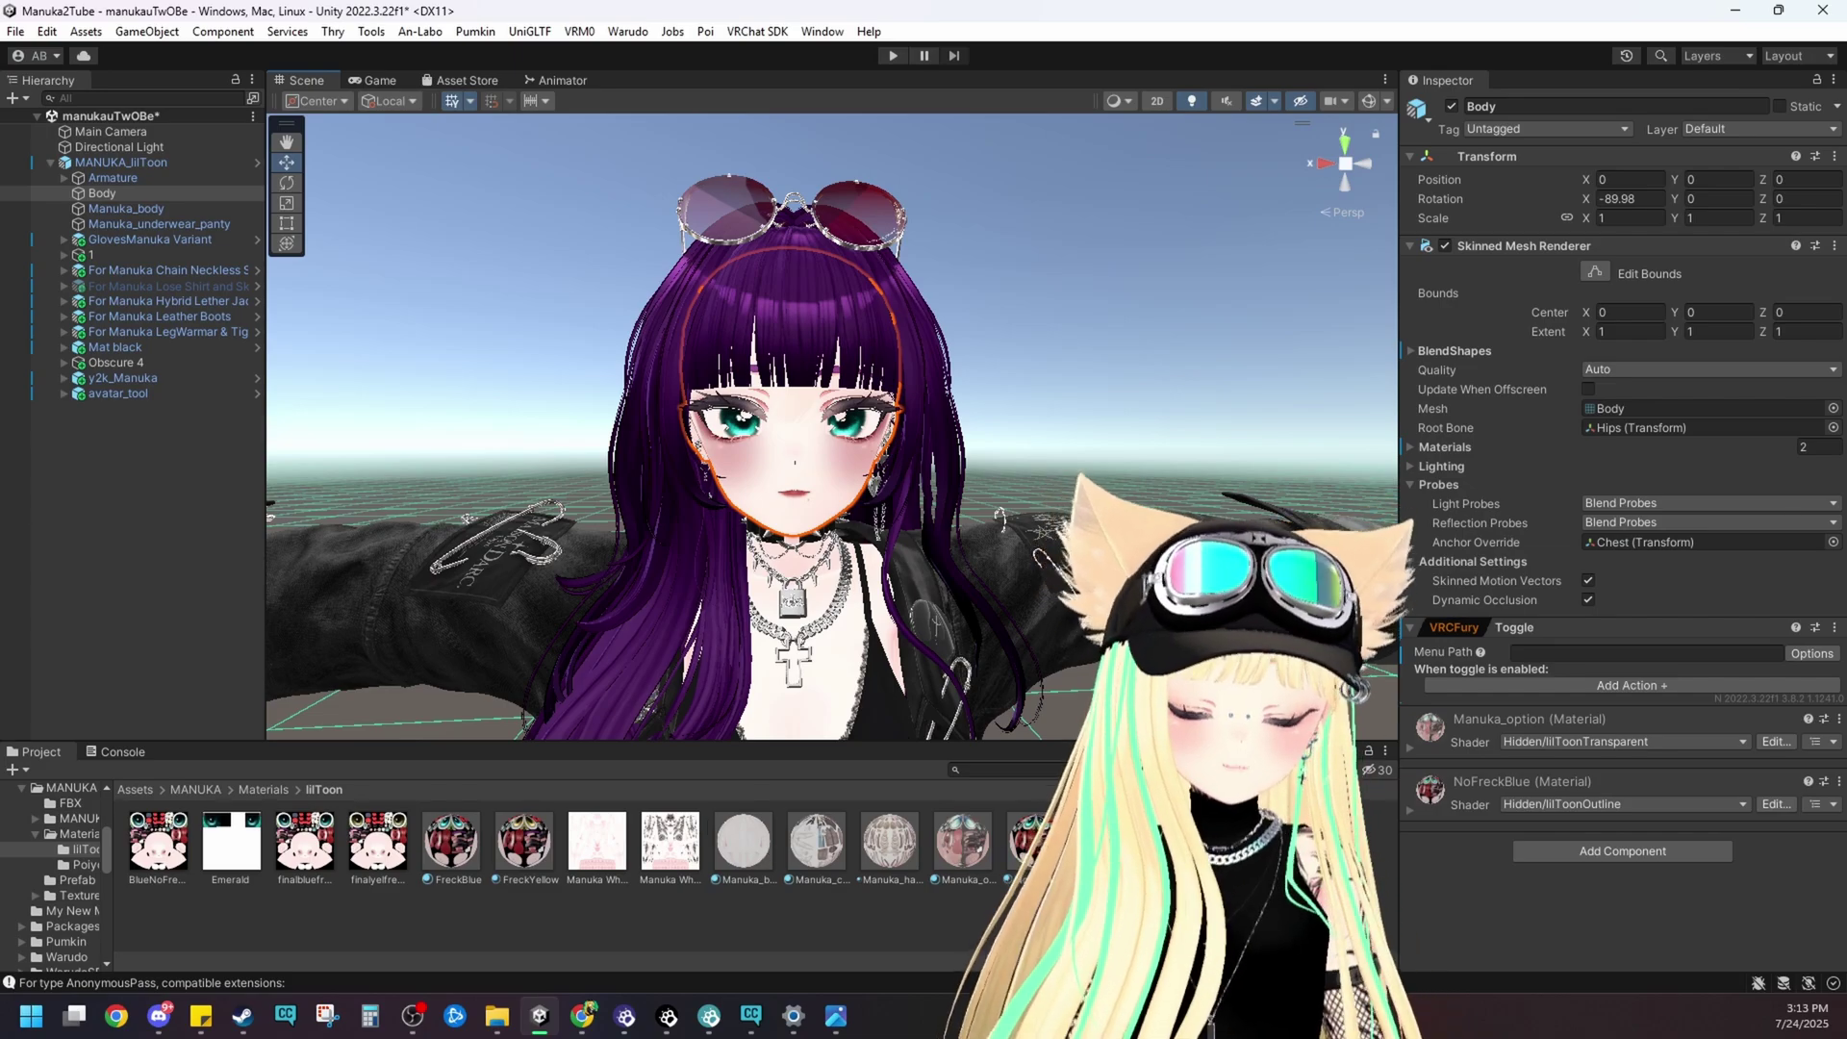
pyautogui.moveTo(537, 852); pyautogui.dragTo(807, 478)
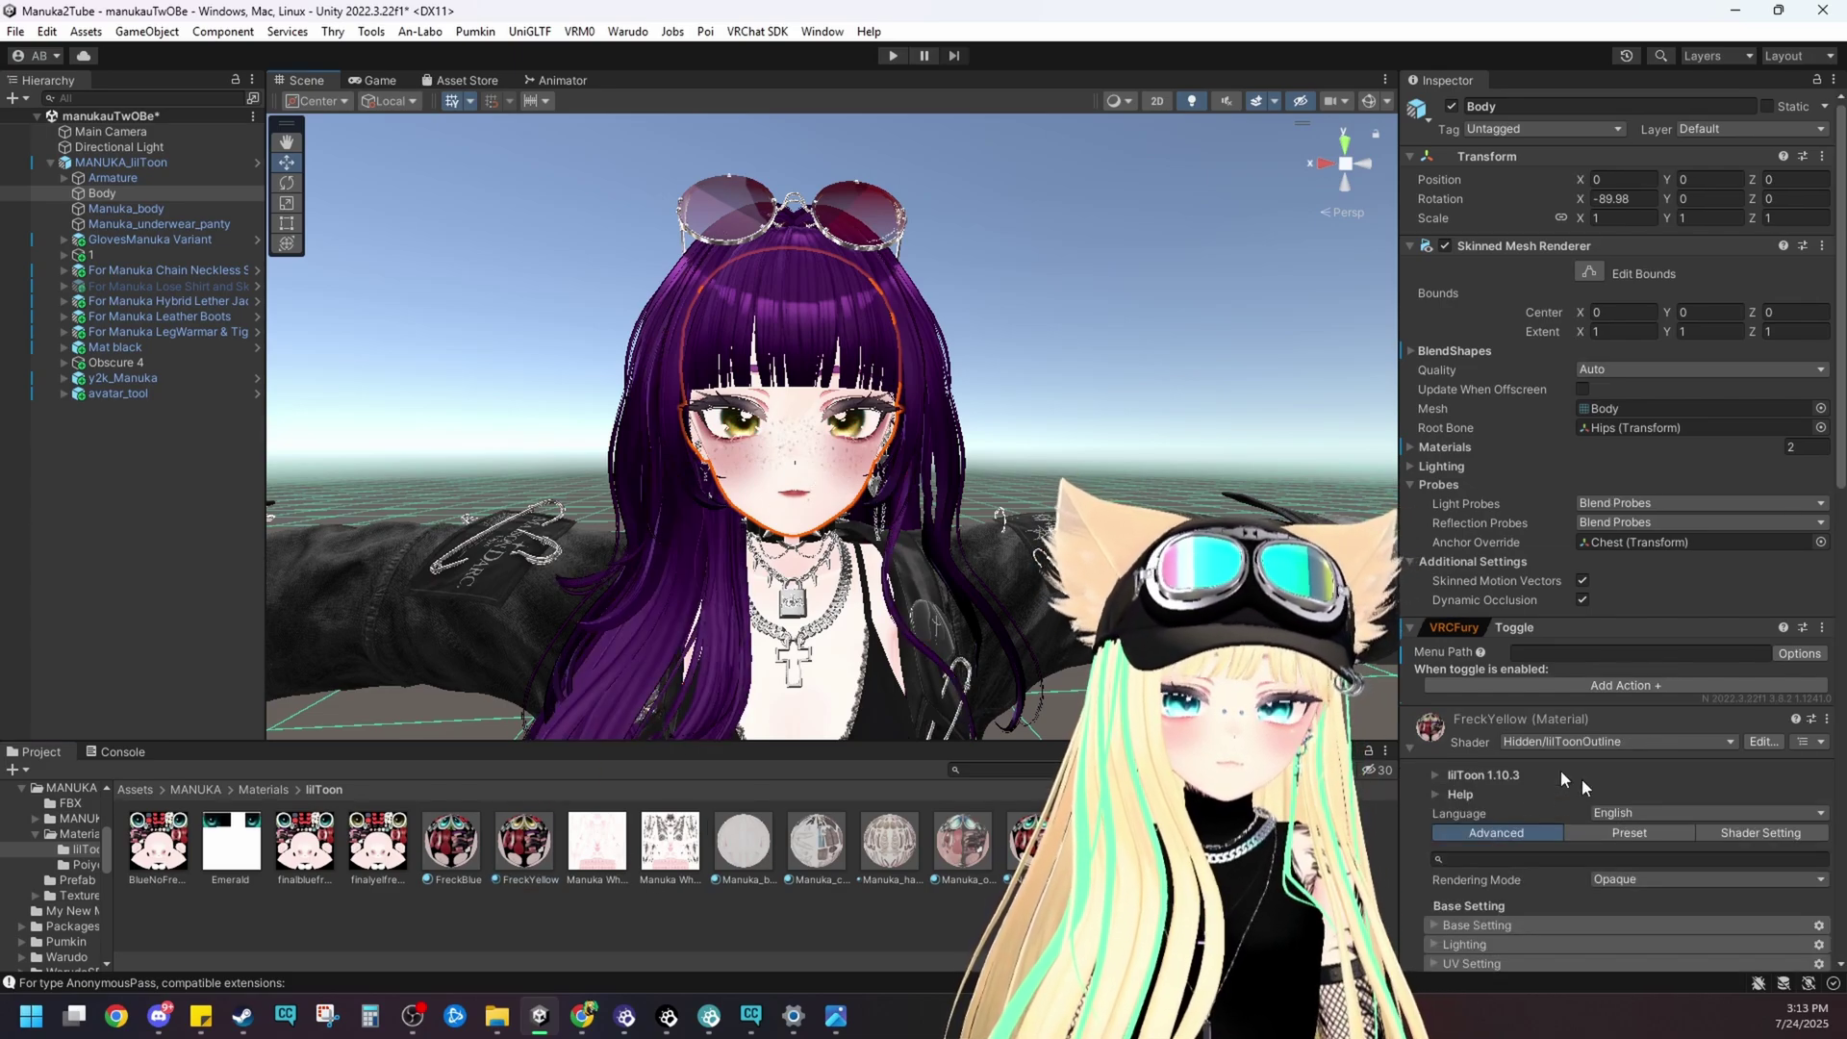
# - Set the toggle's menu path to Custom/Face & Eyes and have it saved between worlds
pyautogui.click(1530, 650)
pyautogui.write('Cus')
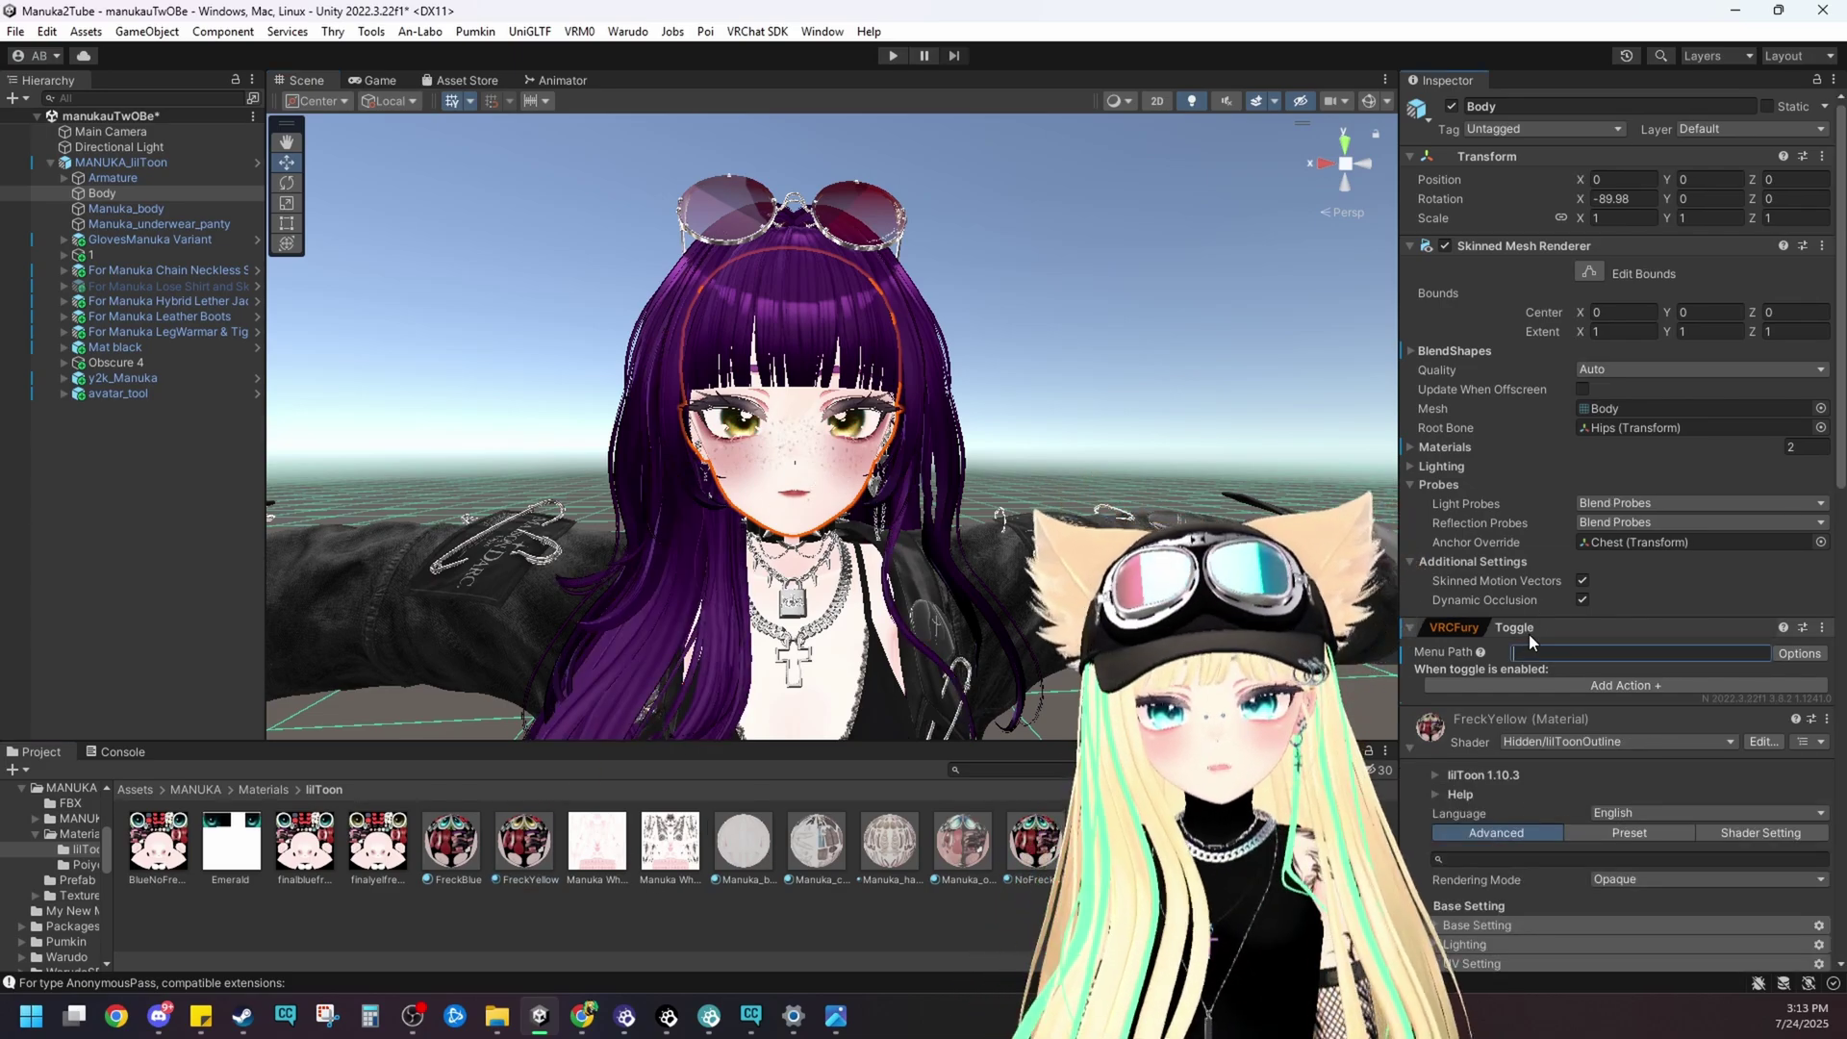
pyautogui.write('tom/Face & Eyes')
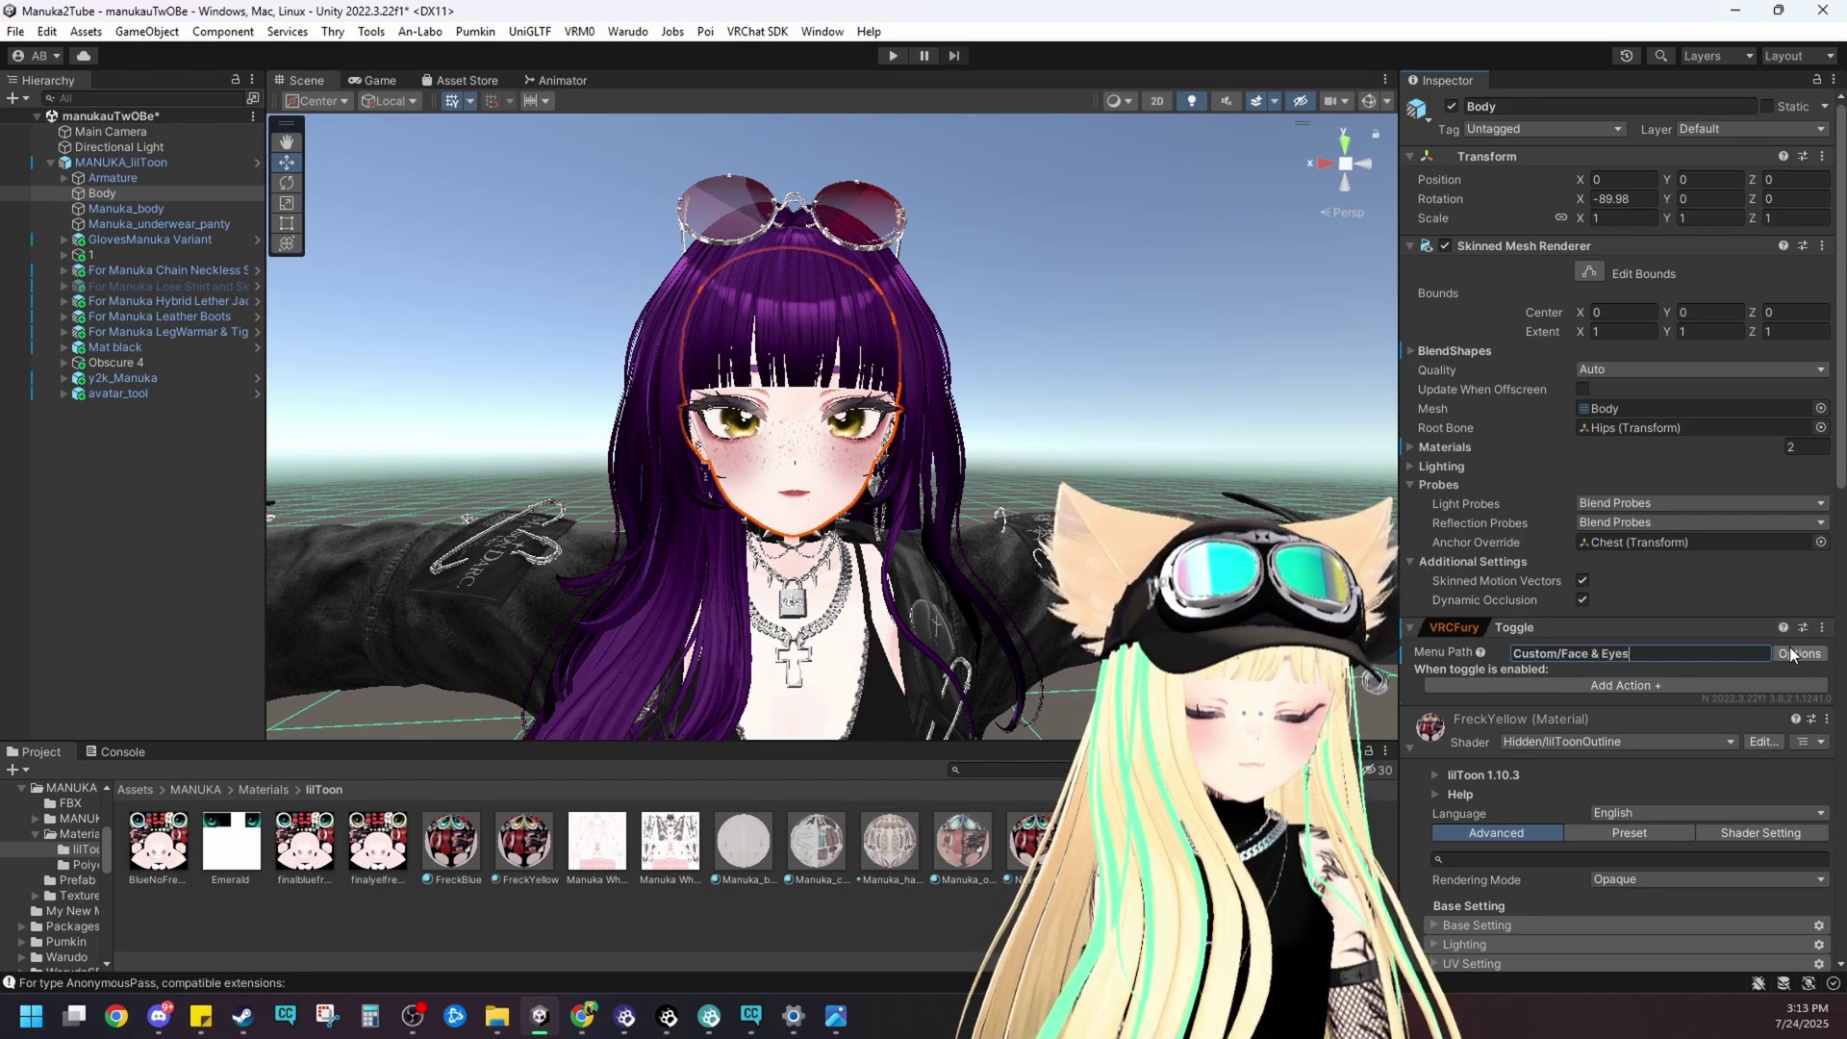
pyautogui.click(1790, 650)
pyautogui.click(1762, 680)
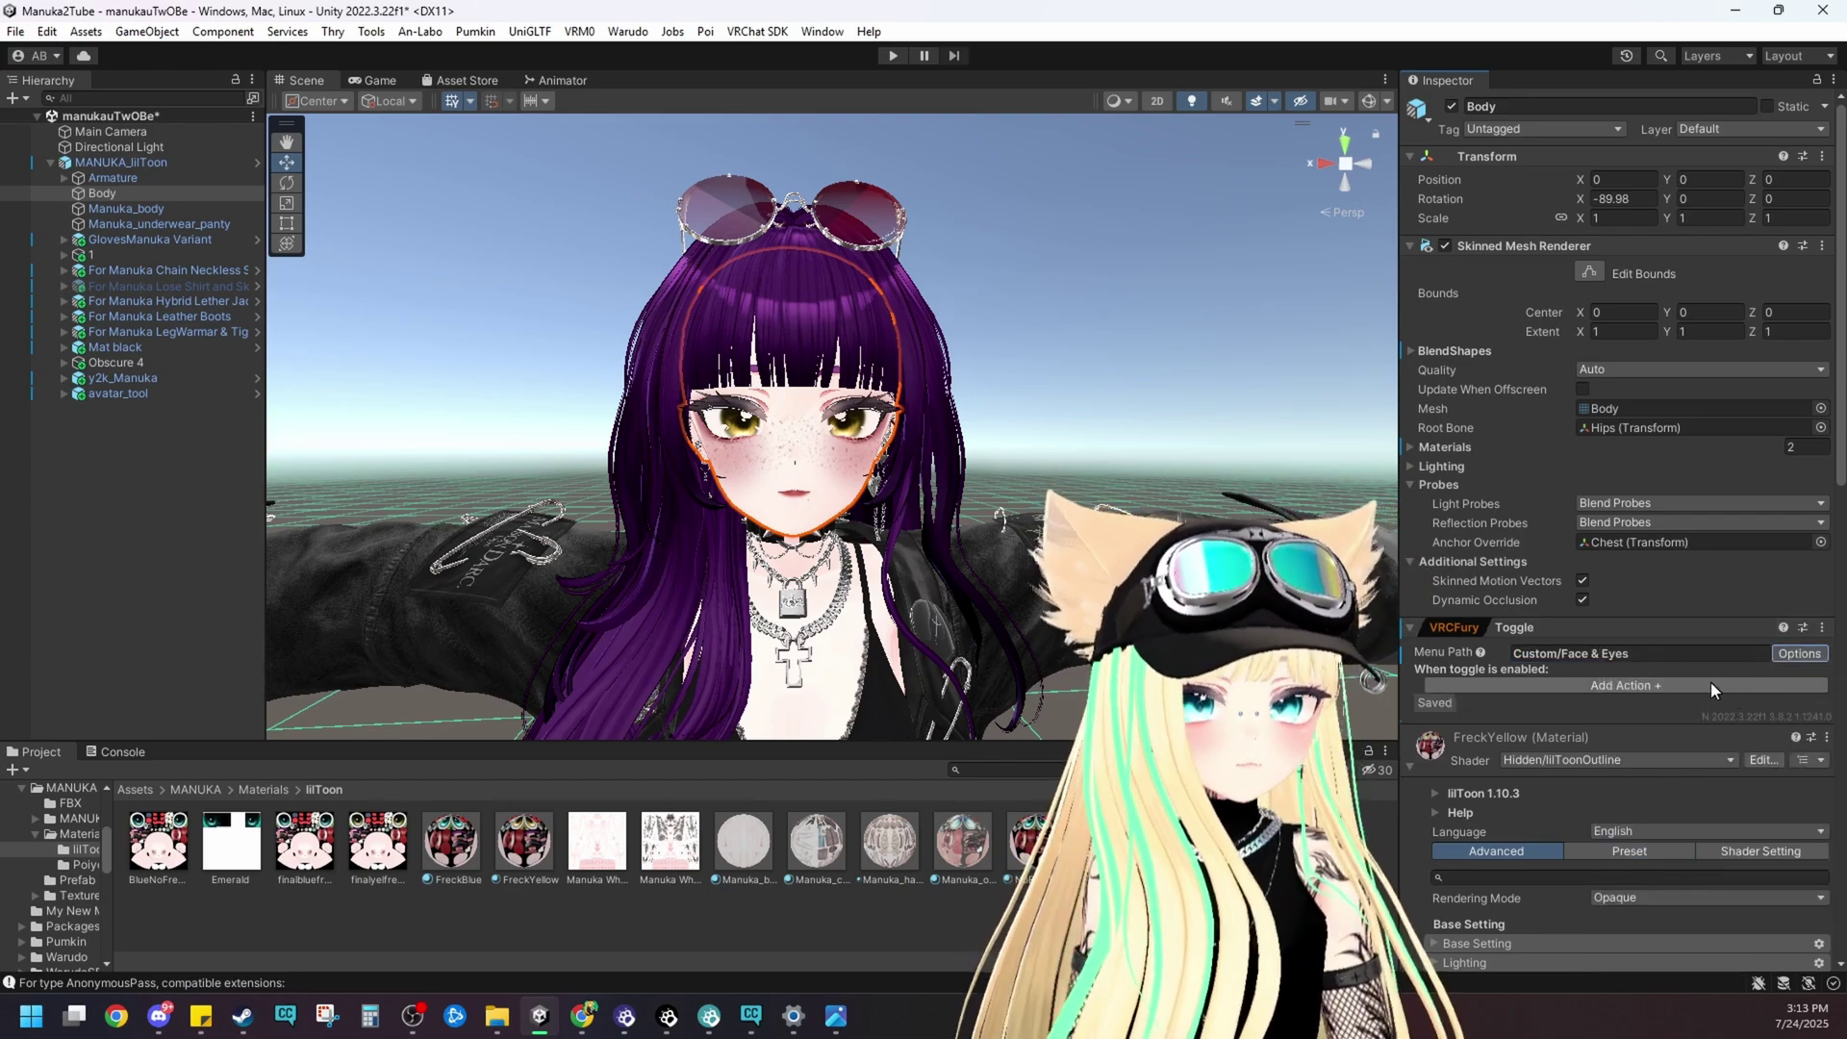
# - Add a Flipbook Builder action to the toggle and make the toggle use a radial slider
pyautogui.click(1710, 684)
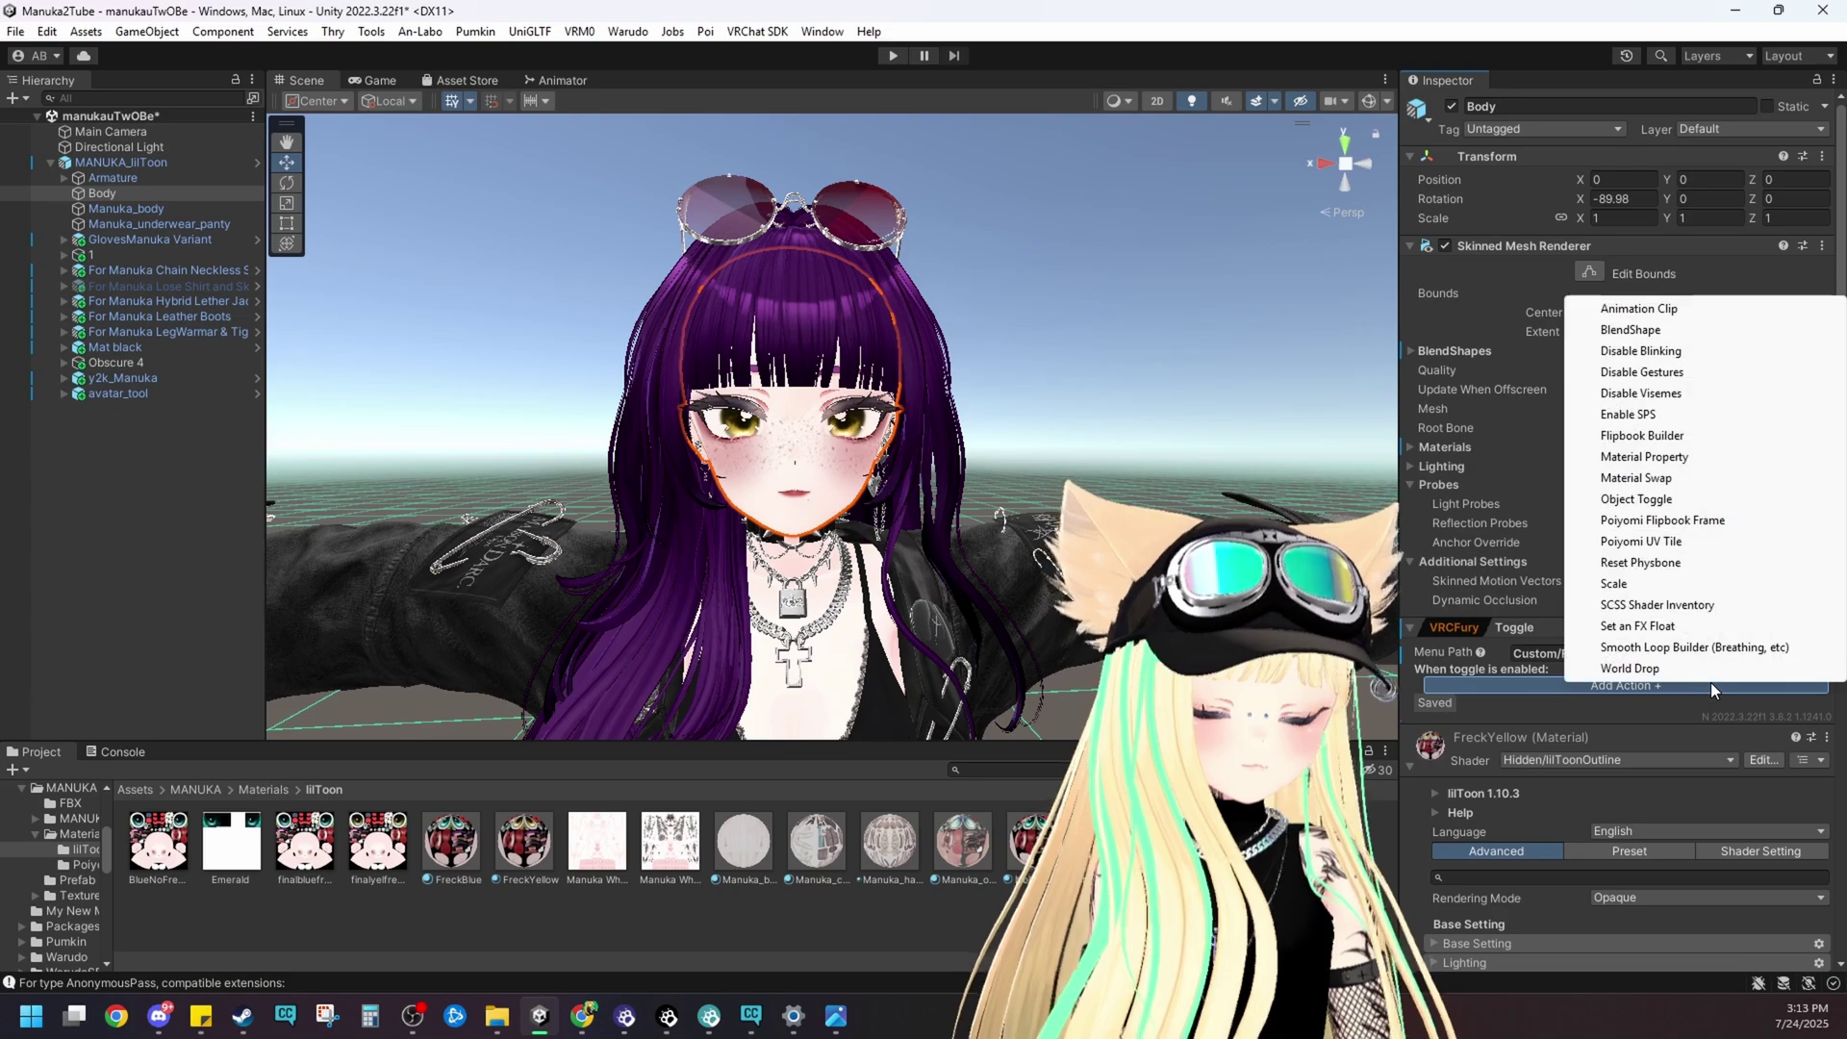
pyautogui.click(1629, 438)
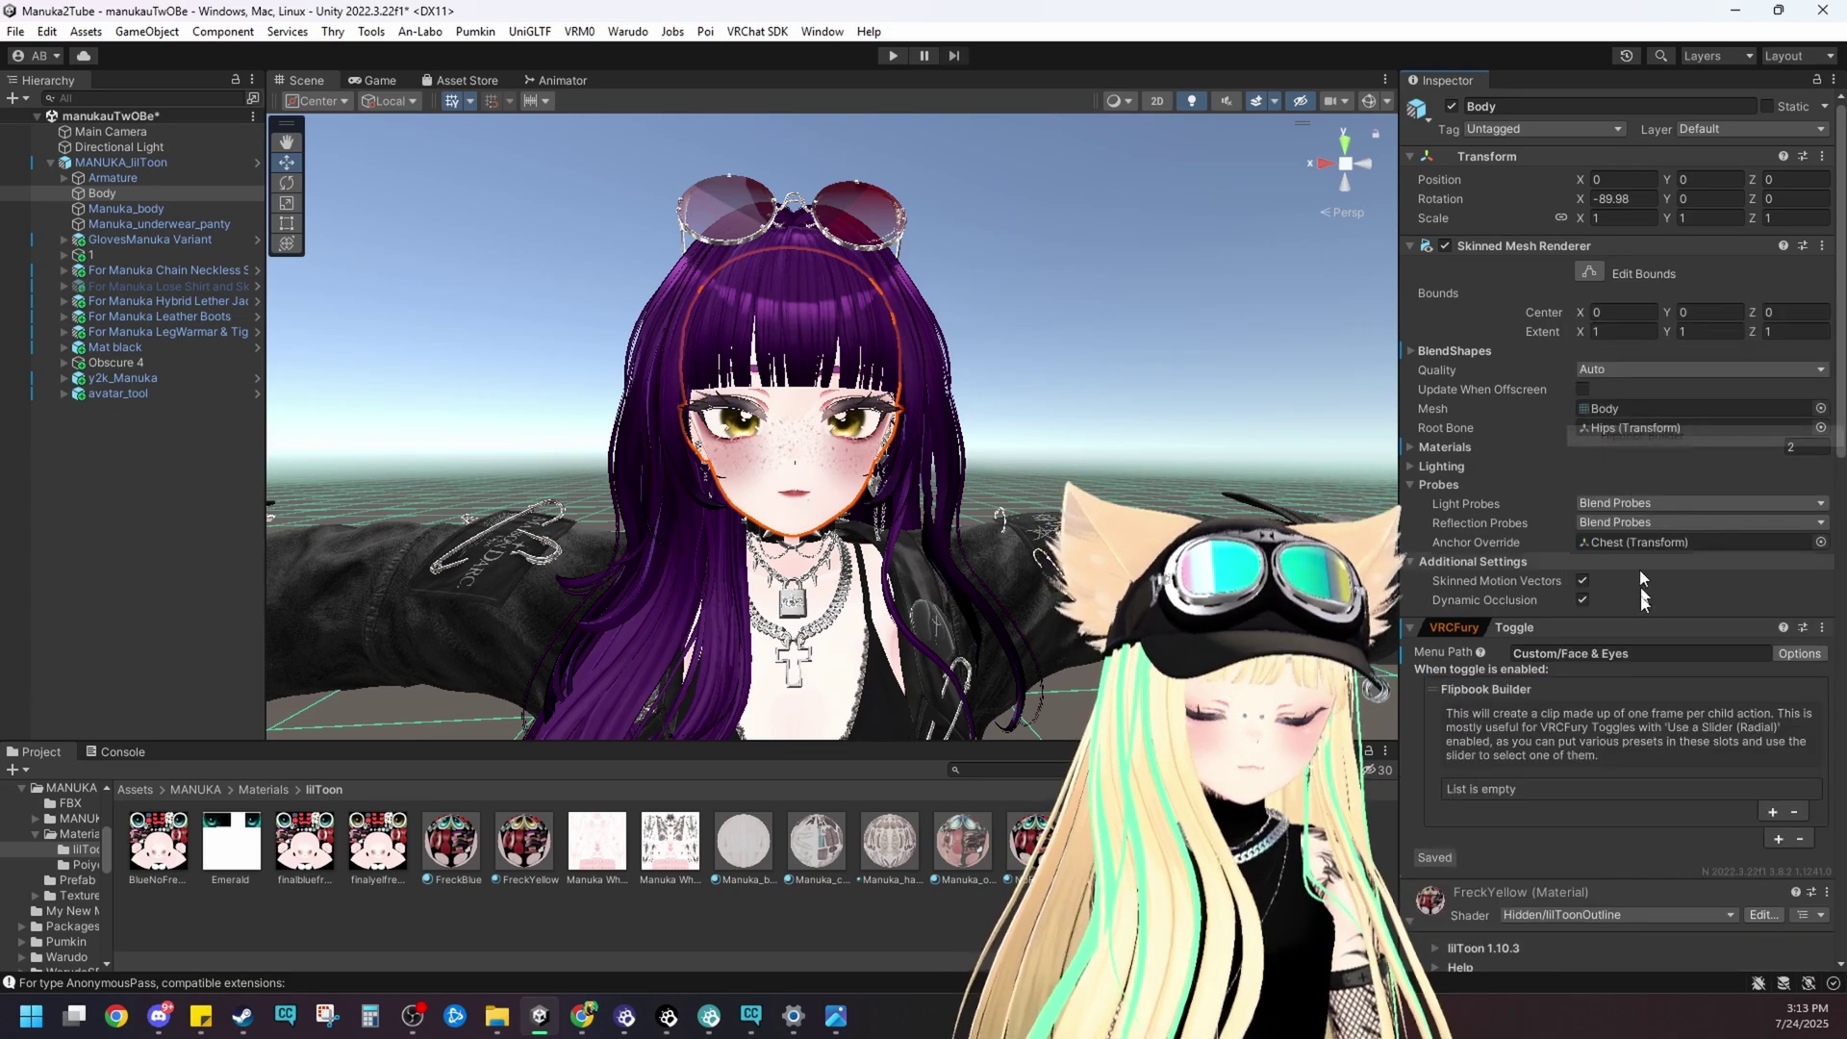
pyautogui.click(1795, 656)
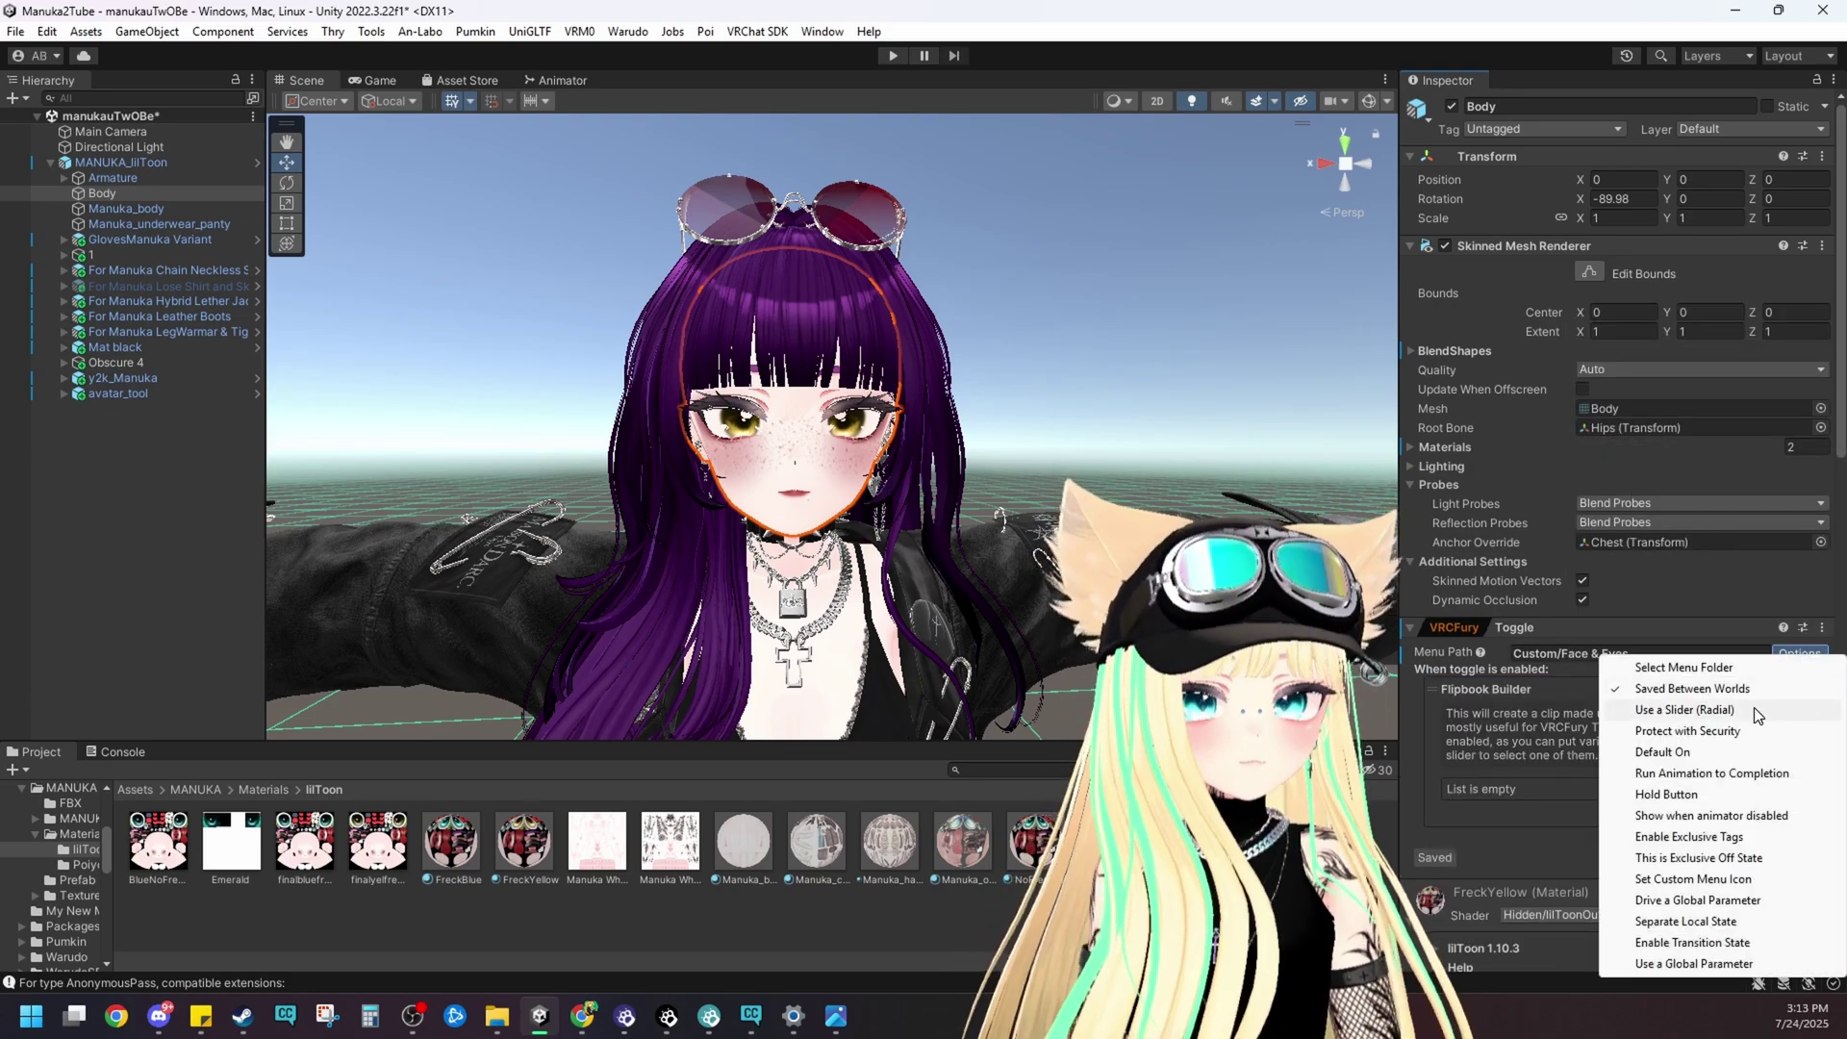
pyautogui.click(1753, 707)
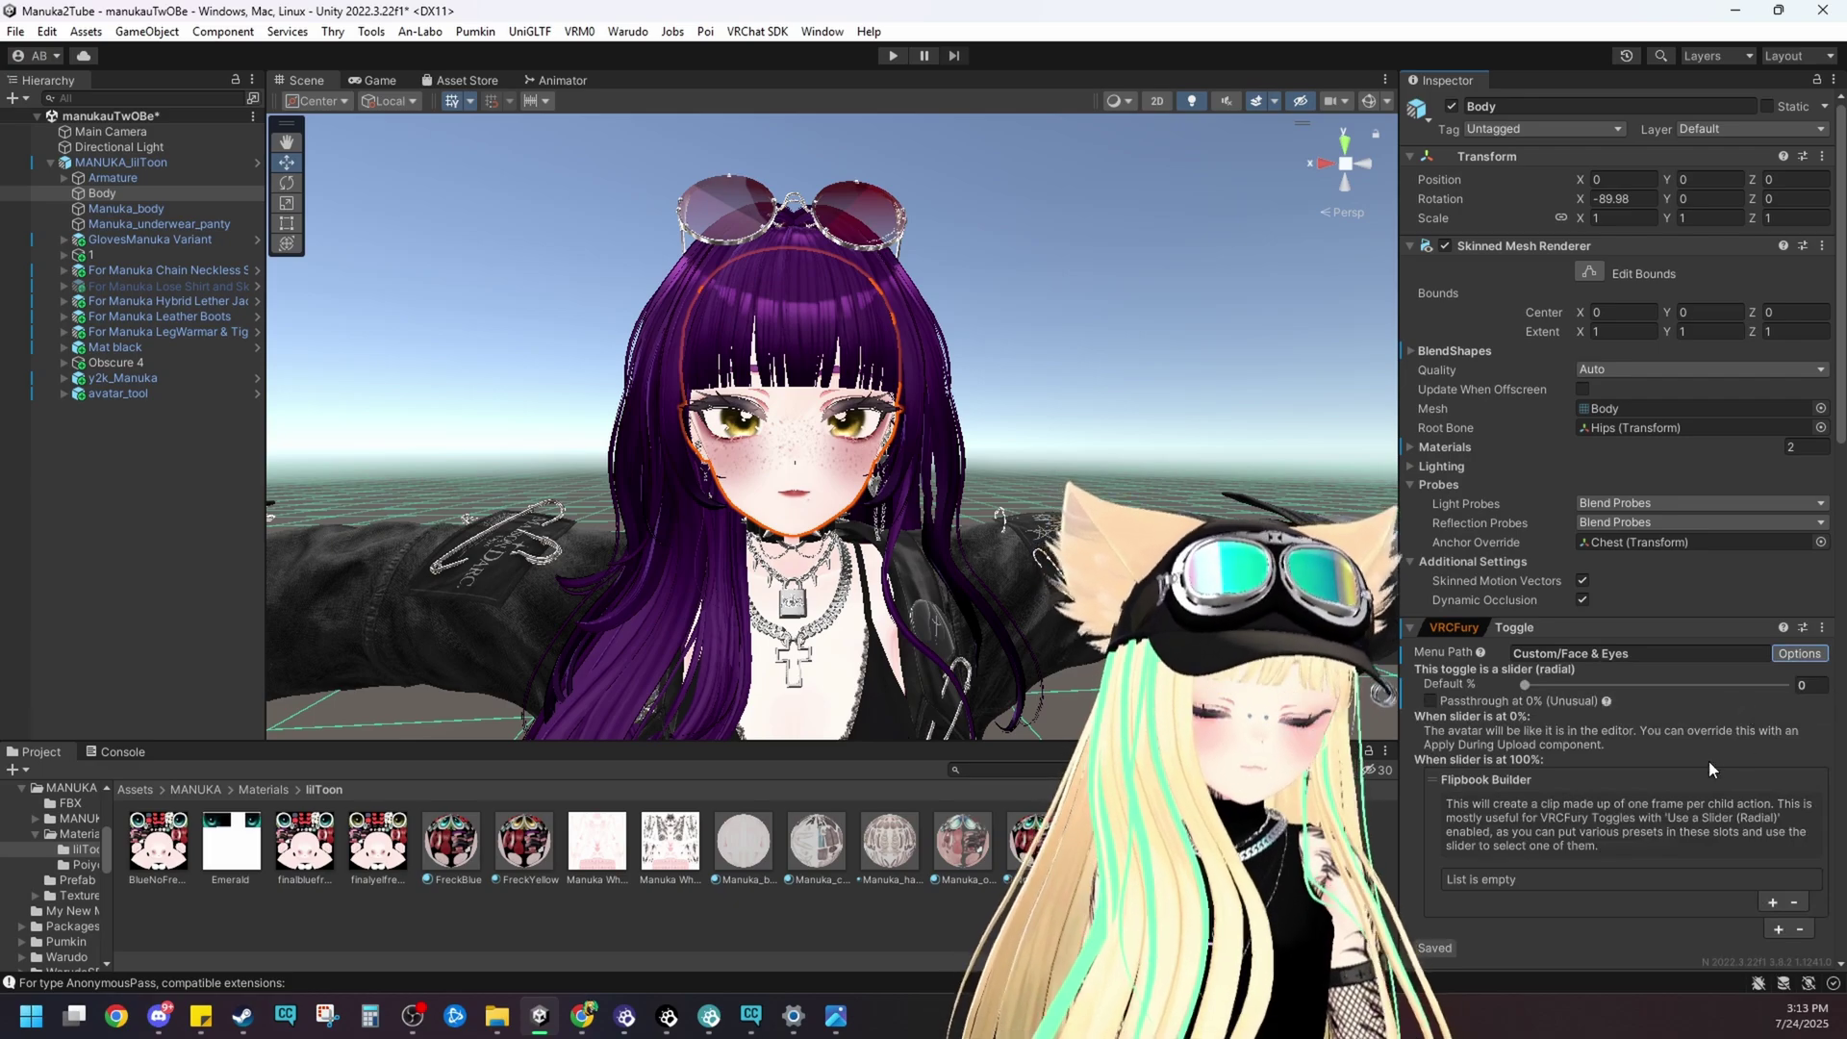
# - Give the flipbook's first page a Material Swap action and add a second page
pyautogui.scroll(-2, 1721, 770)
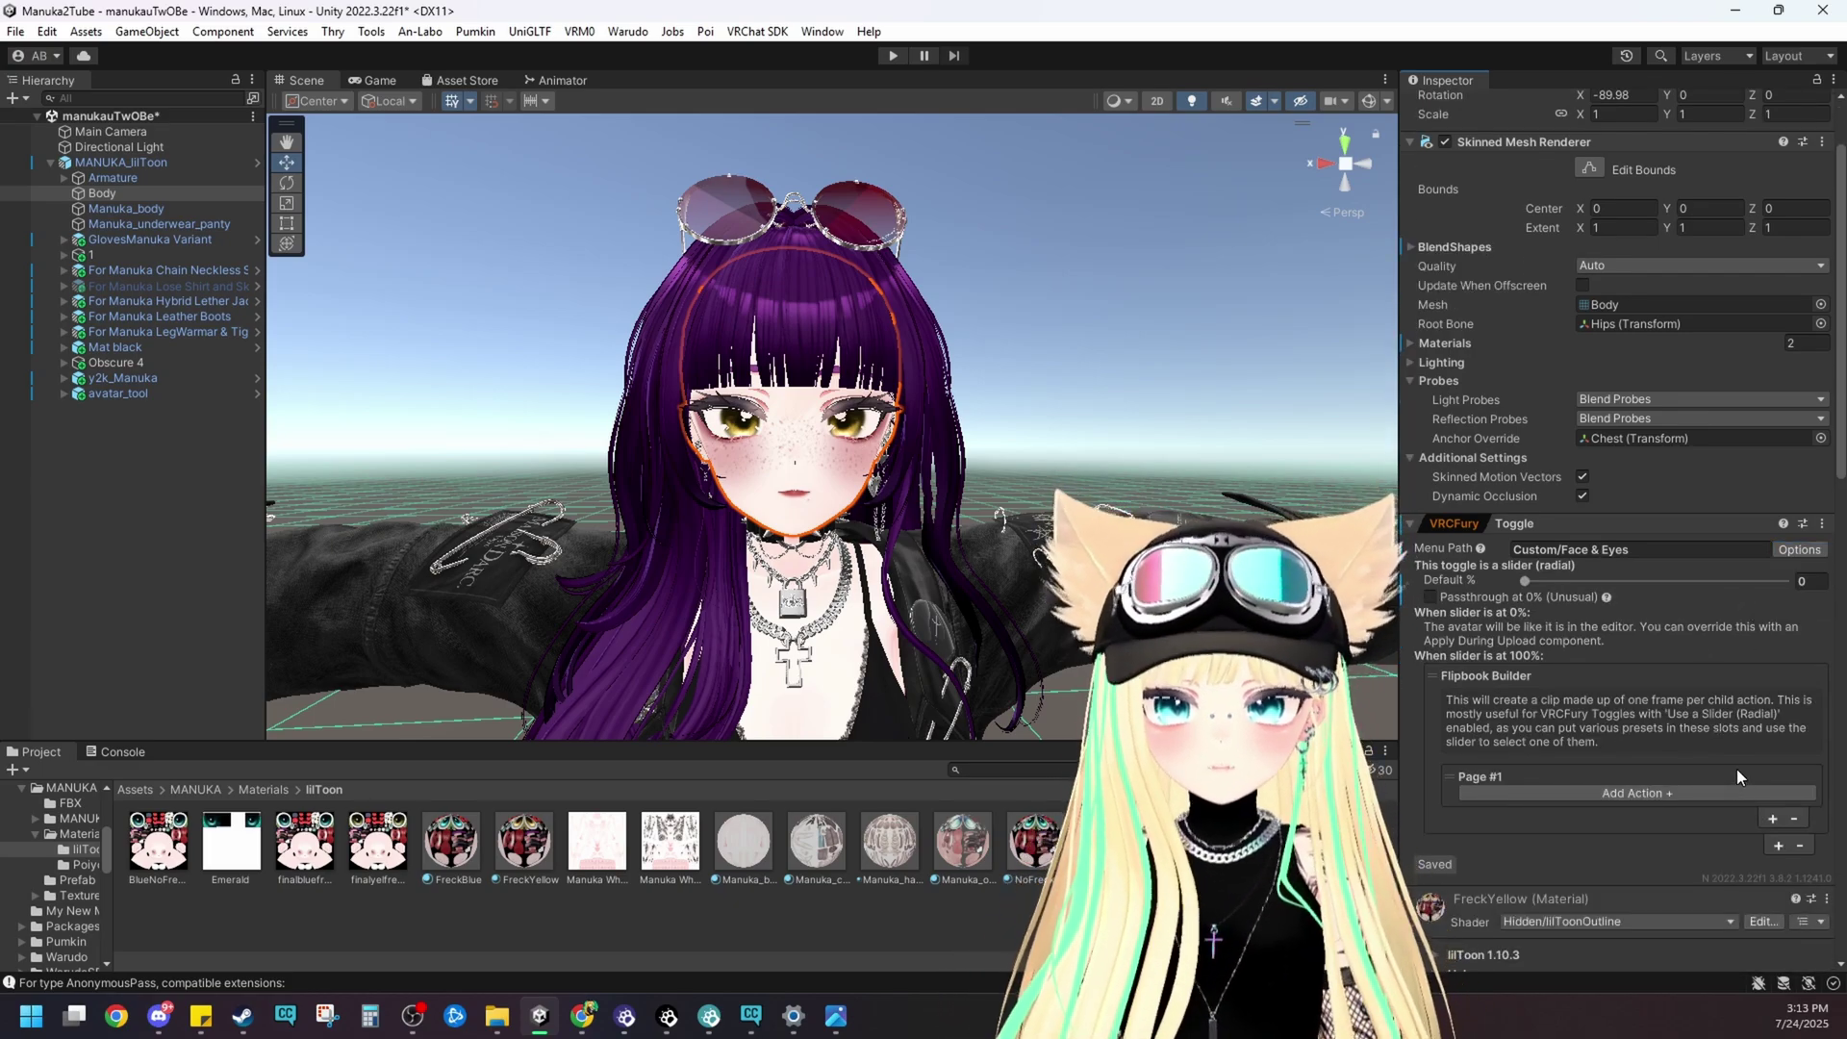
pyautogui.click(1735, 791)
pyautogui.click(1659, 585)
pyautogui.scroll(-4, 1722, 654)
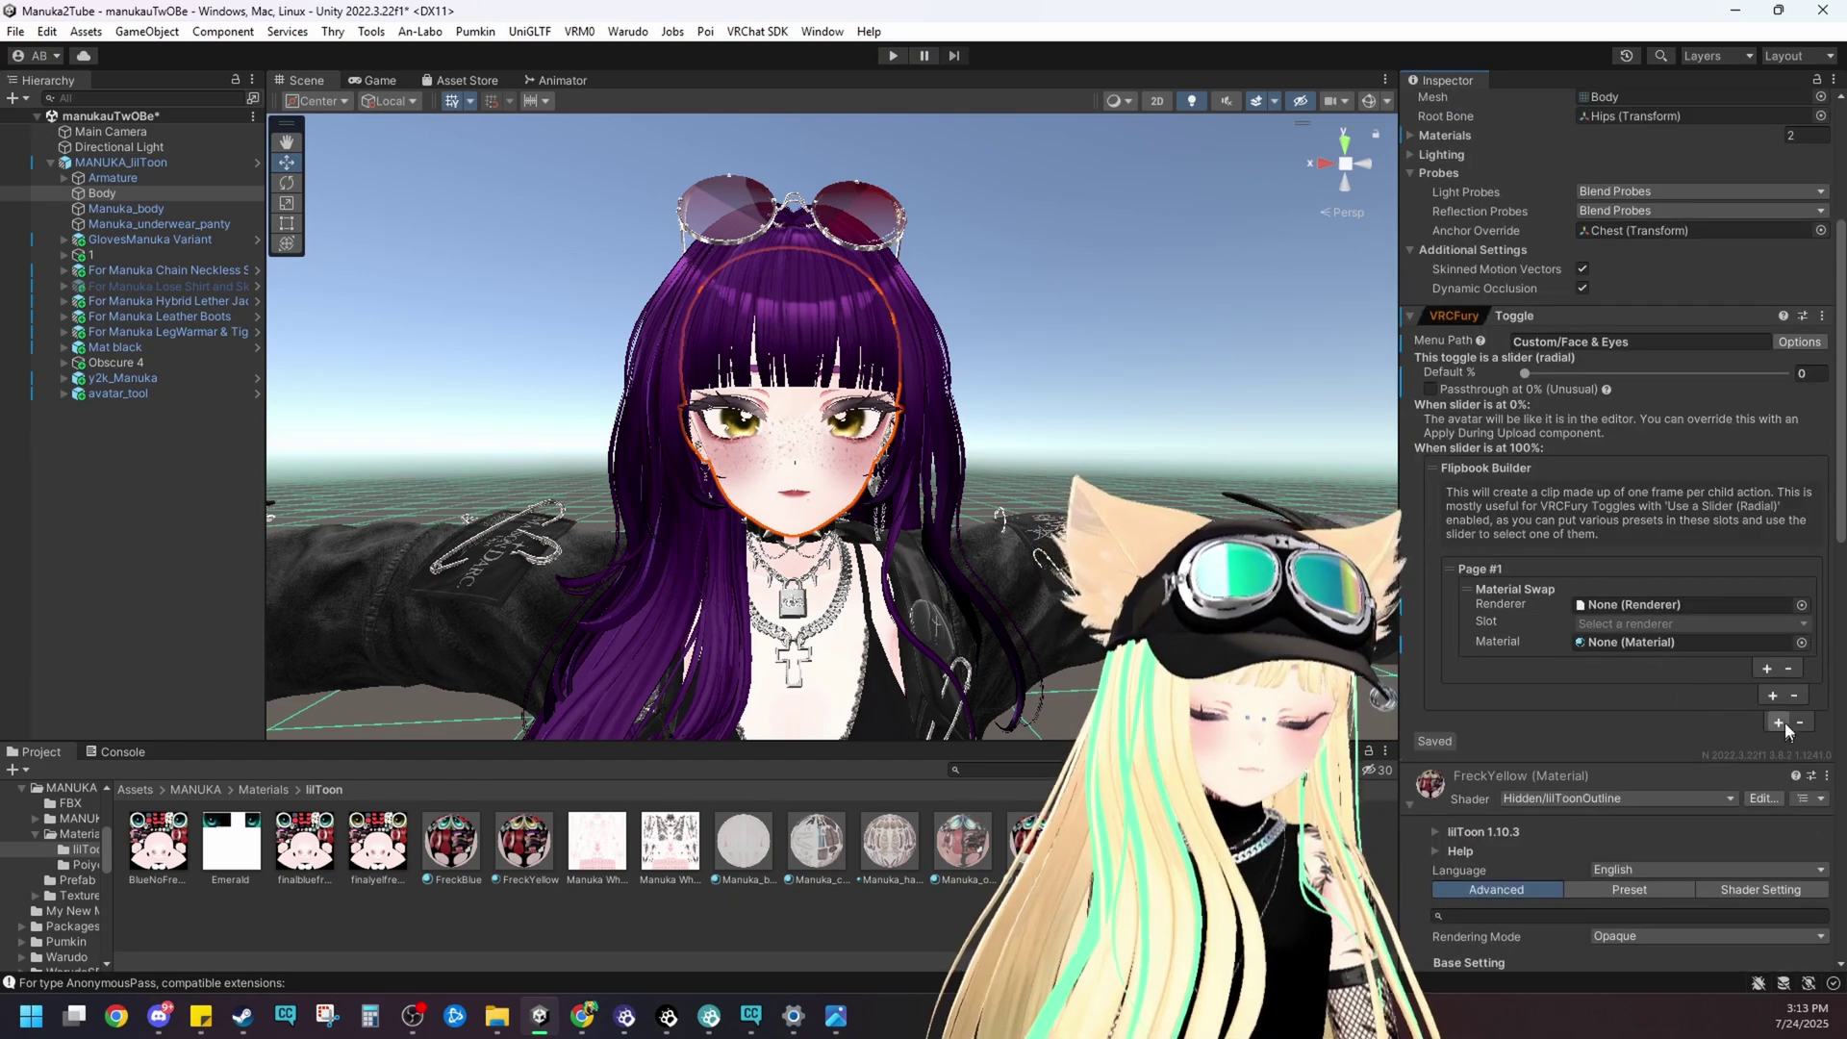
pyautogui.click(1775, 698)
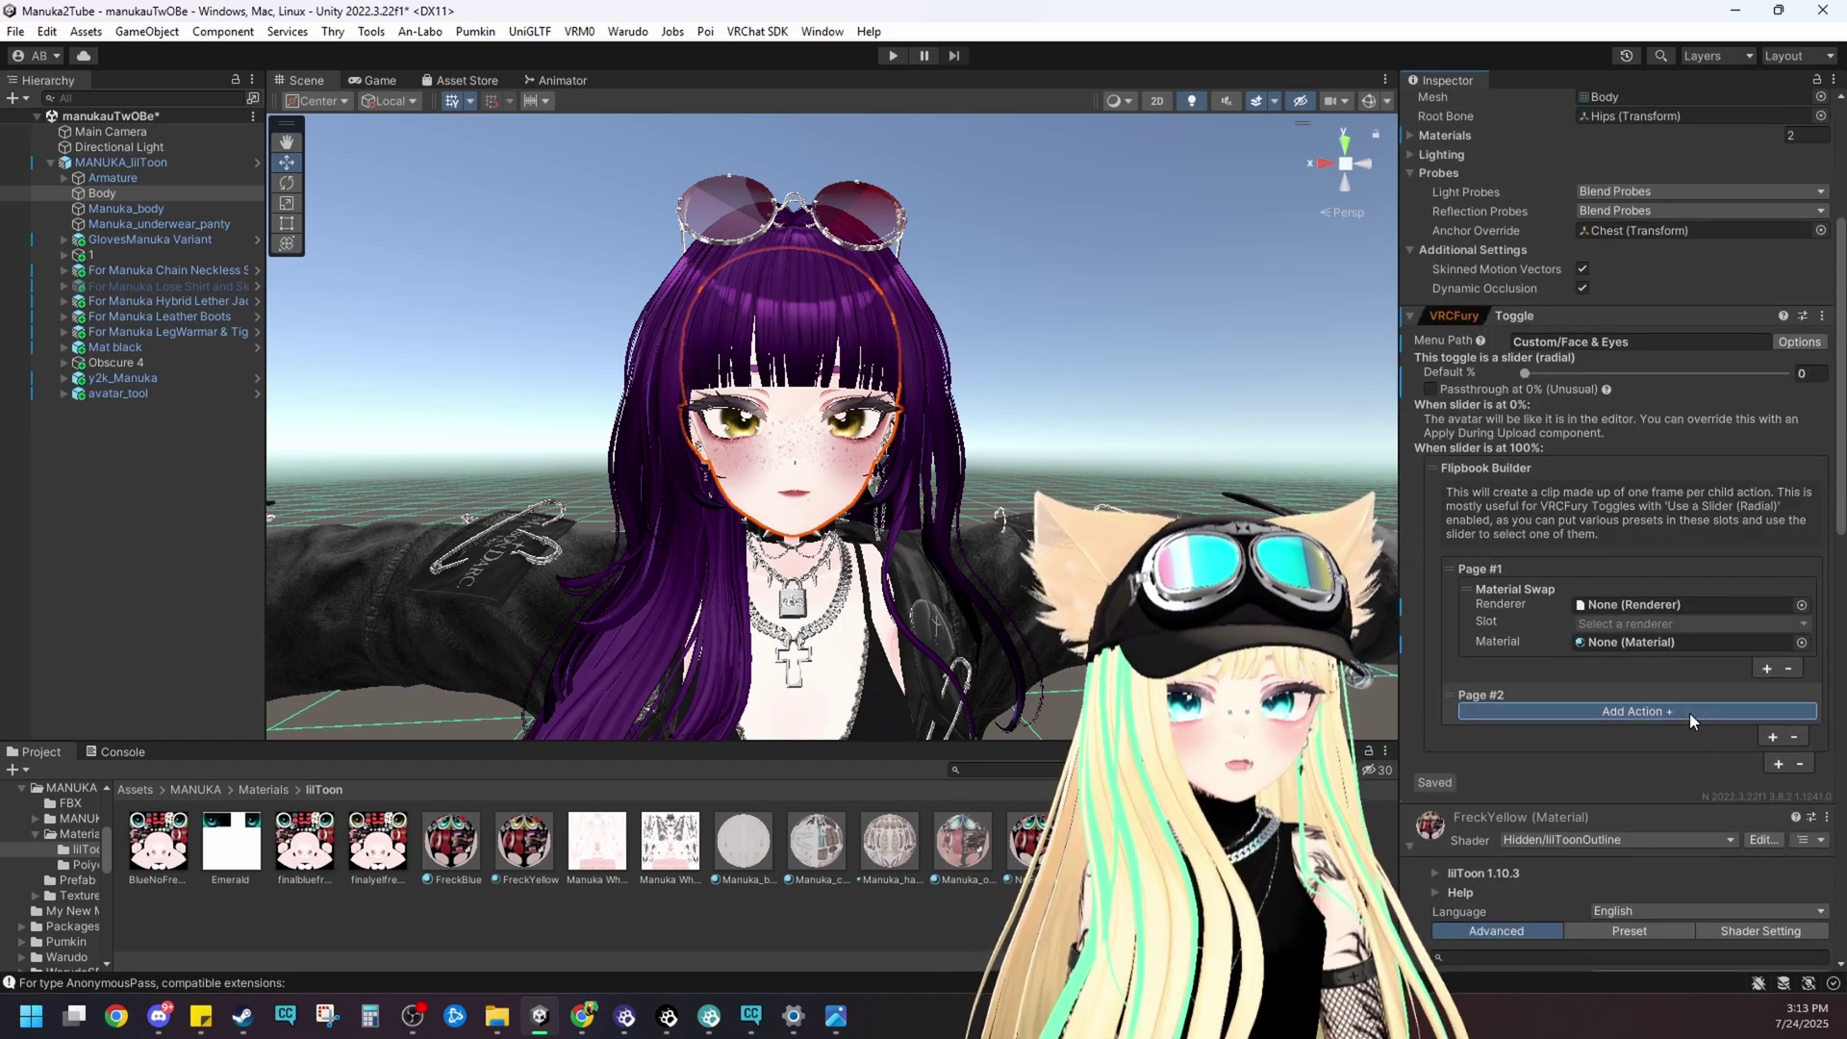
# - Give the flipbook's second page a Material Swap action and add third and fourth pages with Material Swap actions
pyautogui.click(1690, 715)
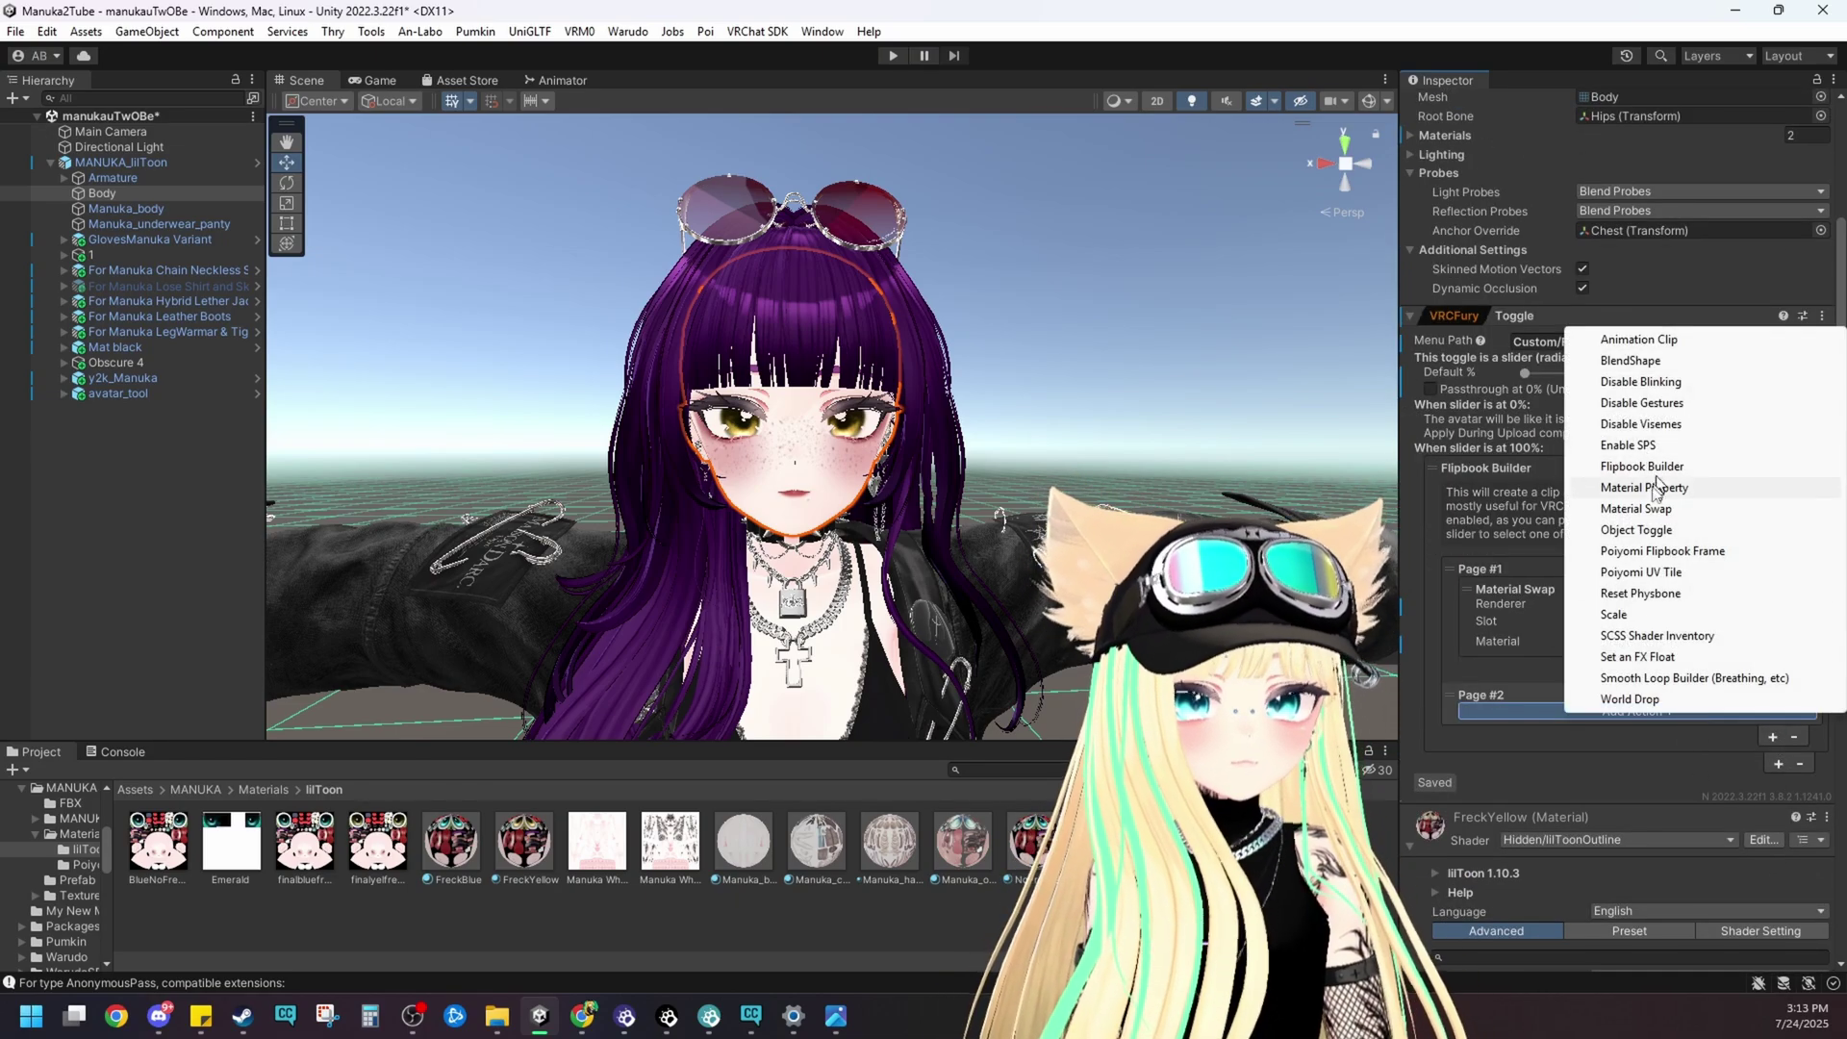
pyautogui.click(1656, 508)
pyautogui.scroll(-3, 1677, 756)
pyautogui.click(1771, 668)
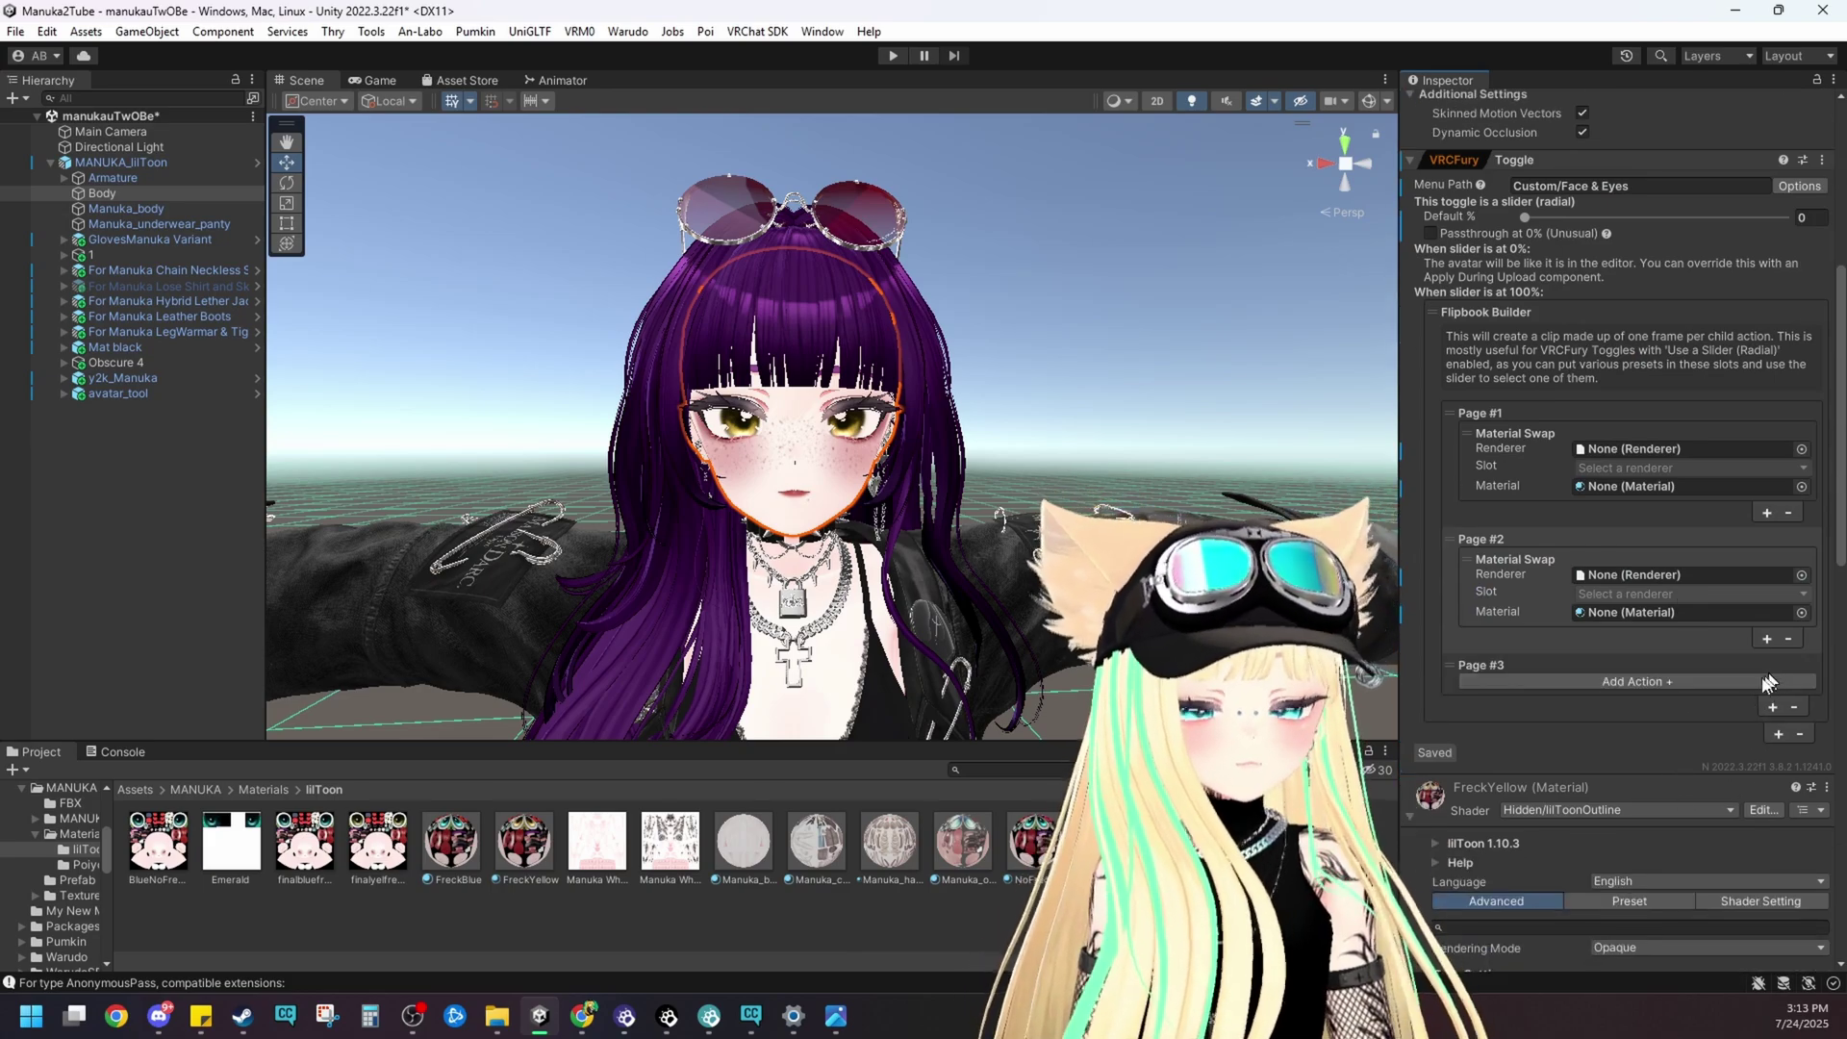
pyautogui.click(1672, 683)
pyautogui.click(1636, 483)
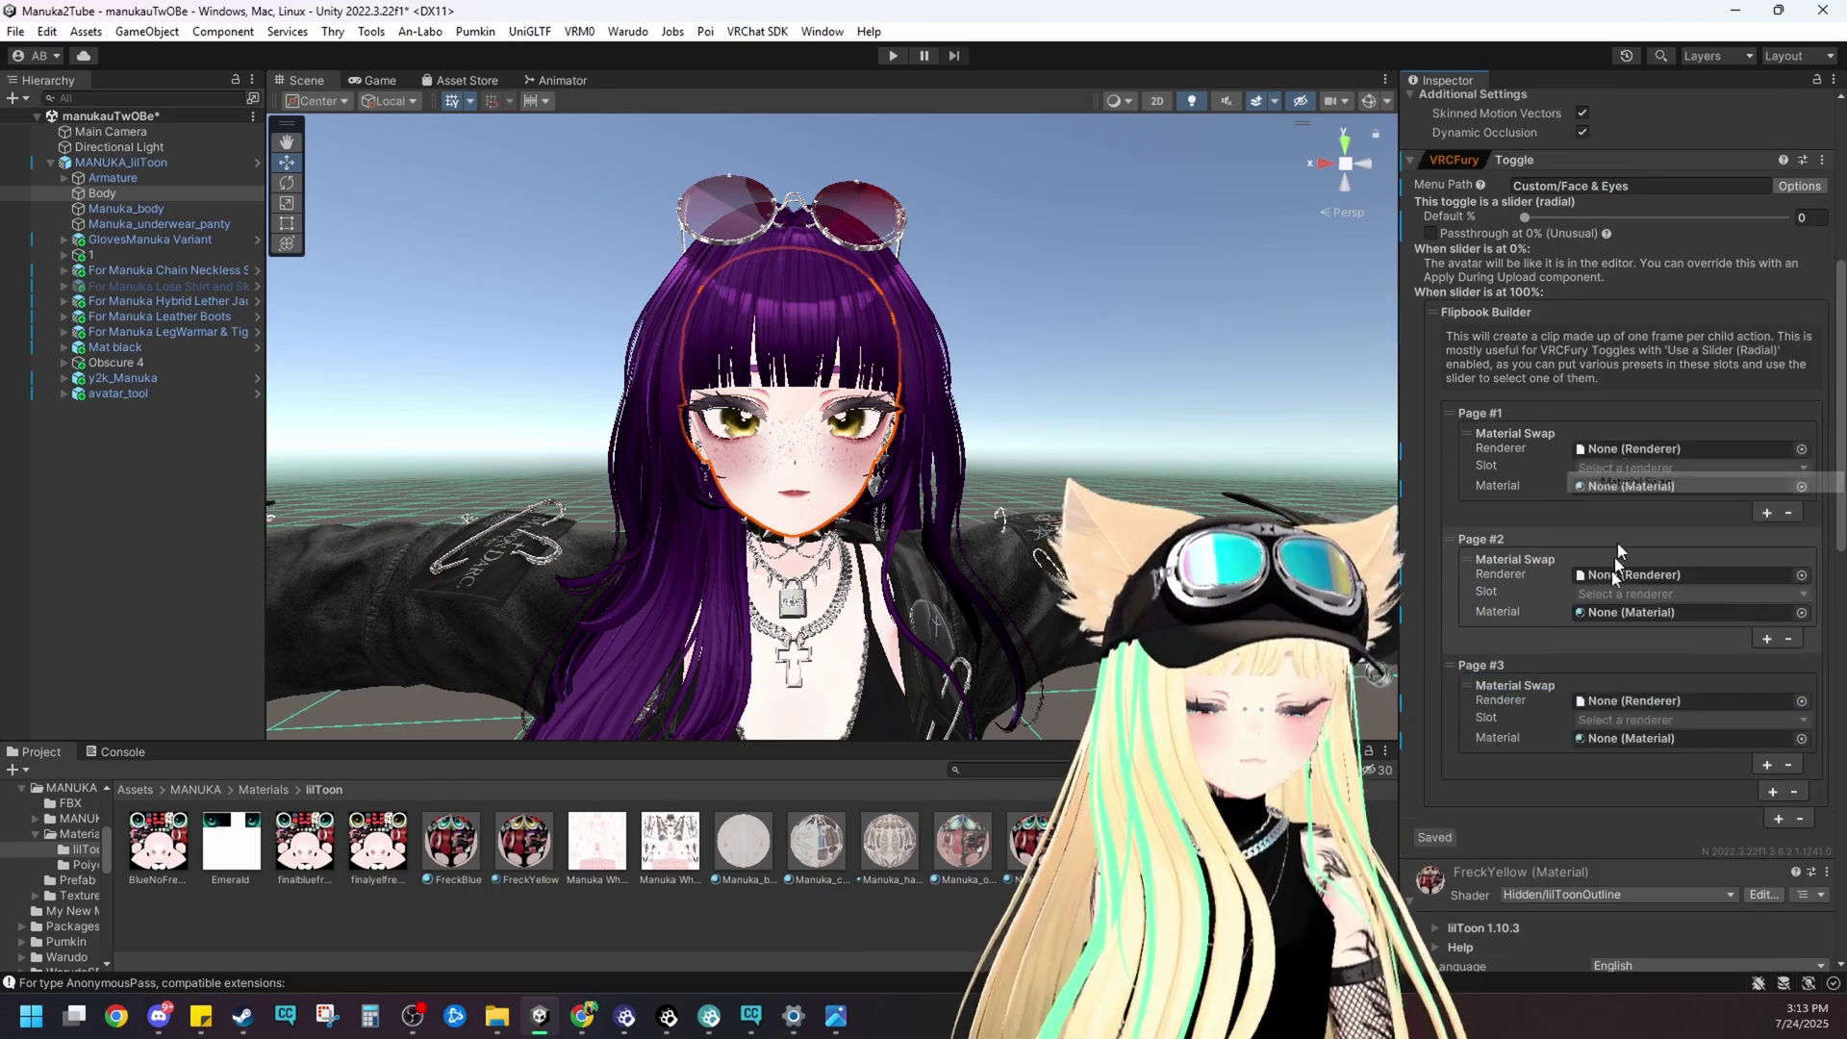
pyautogui.scroll(-3, 1595, 683)
pyautogui.click(1764, 527)
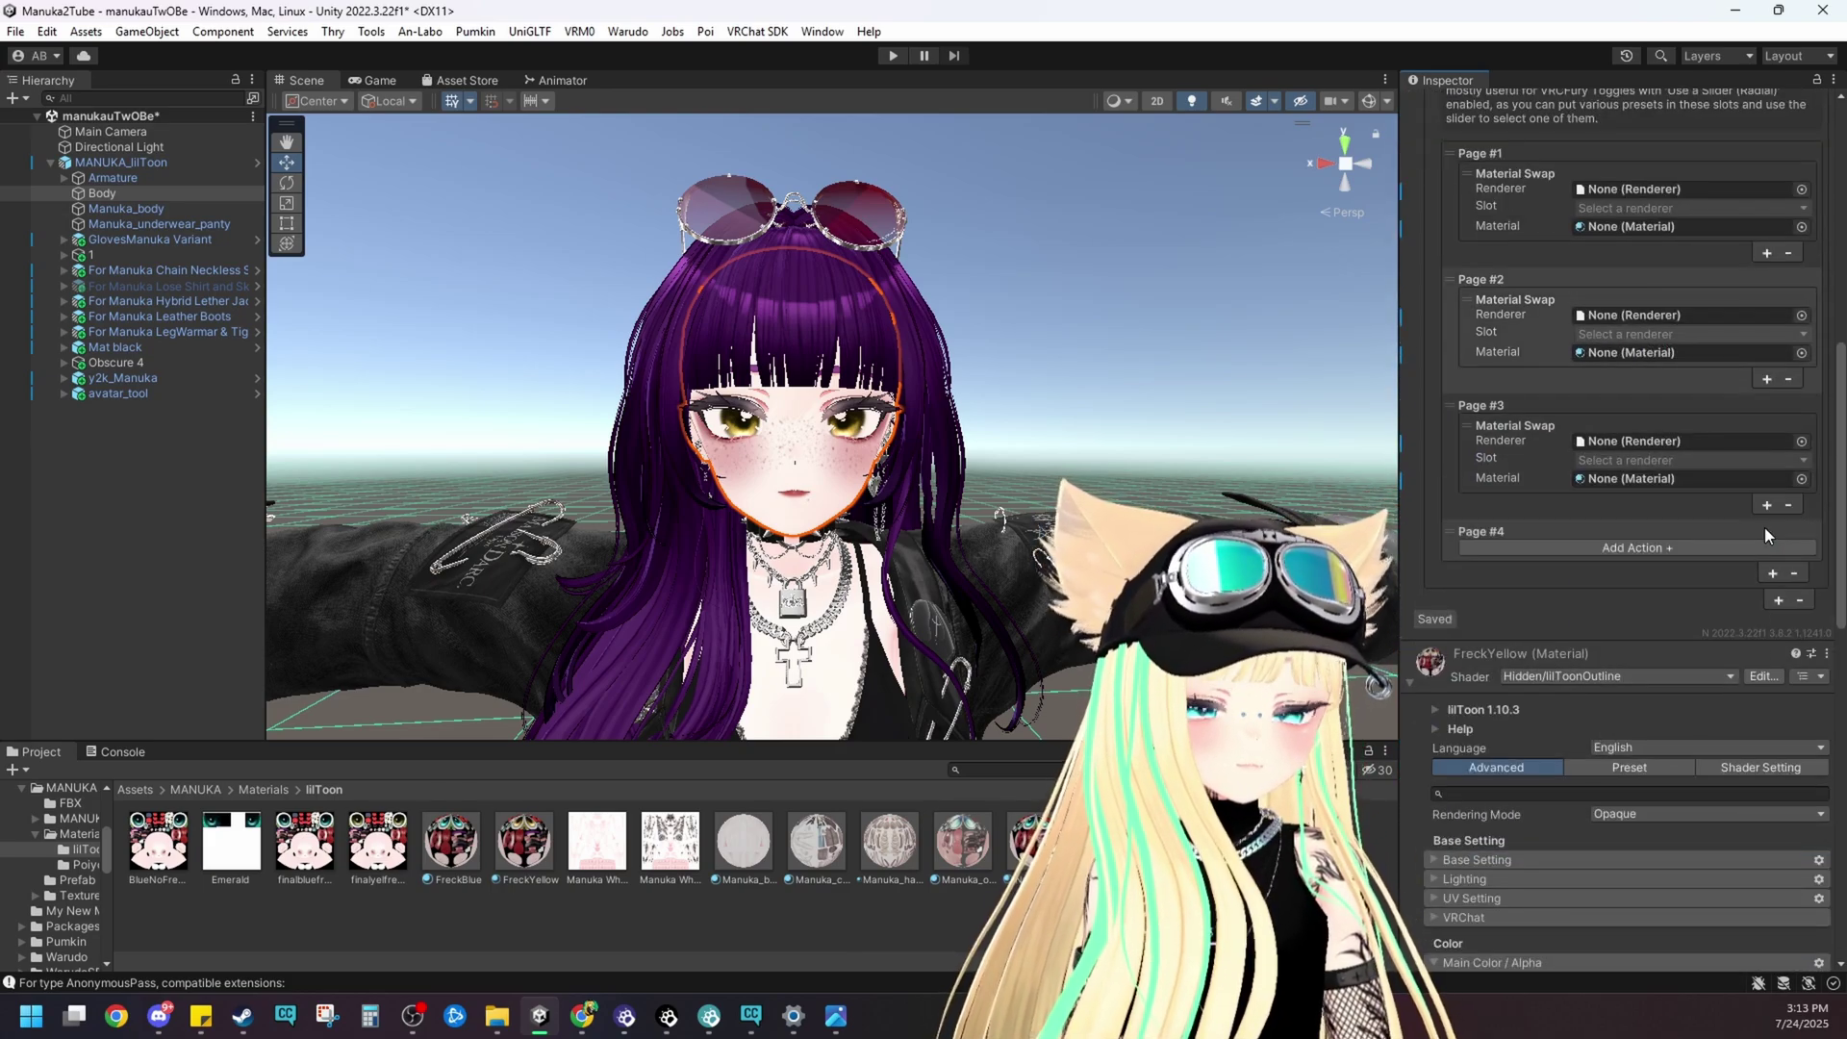
pyautogui.click(1625, 548)
pyautogui.click(1648, 738)
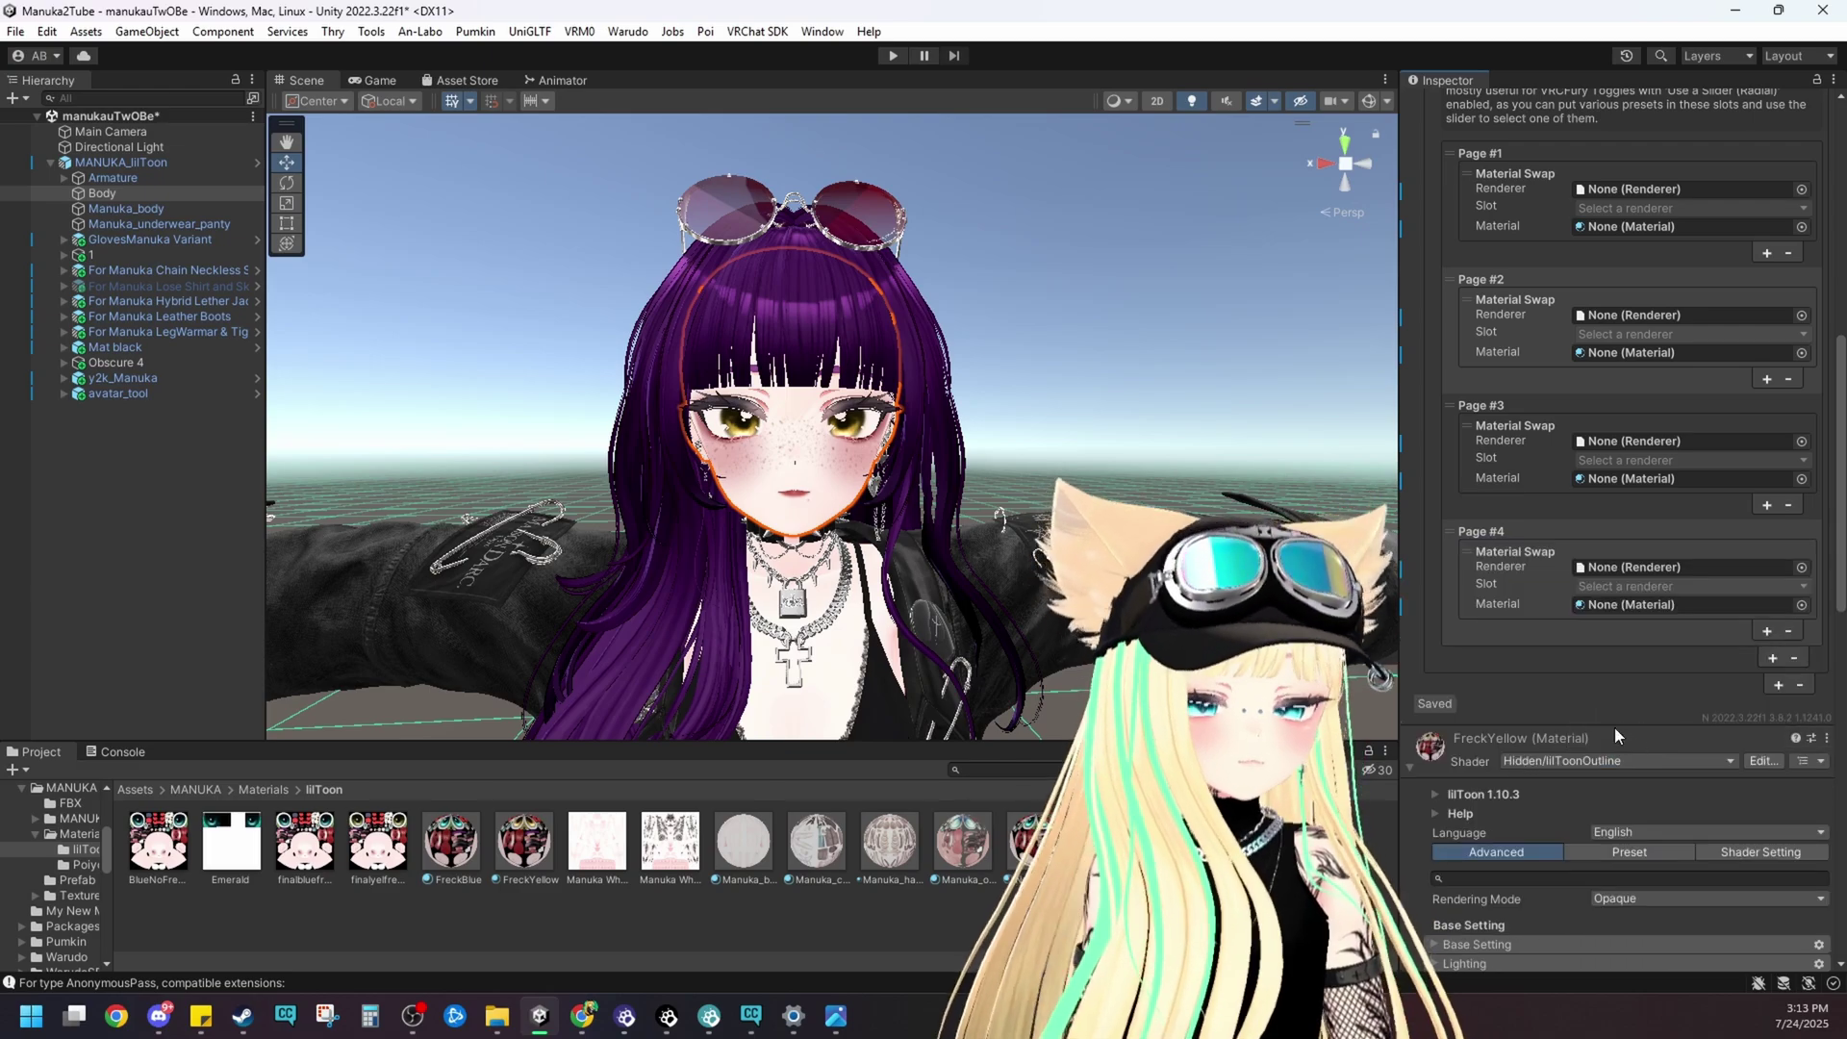
# - Assign the Body mesh as the renderer of the material swaps on all four flipbook pages
pyautogui.click(104, 193)
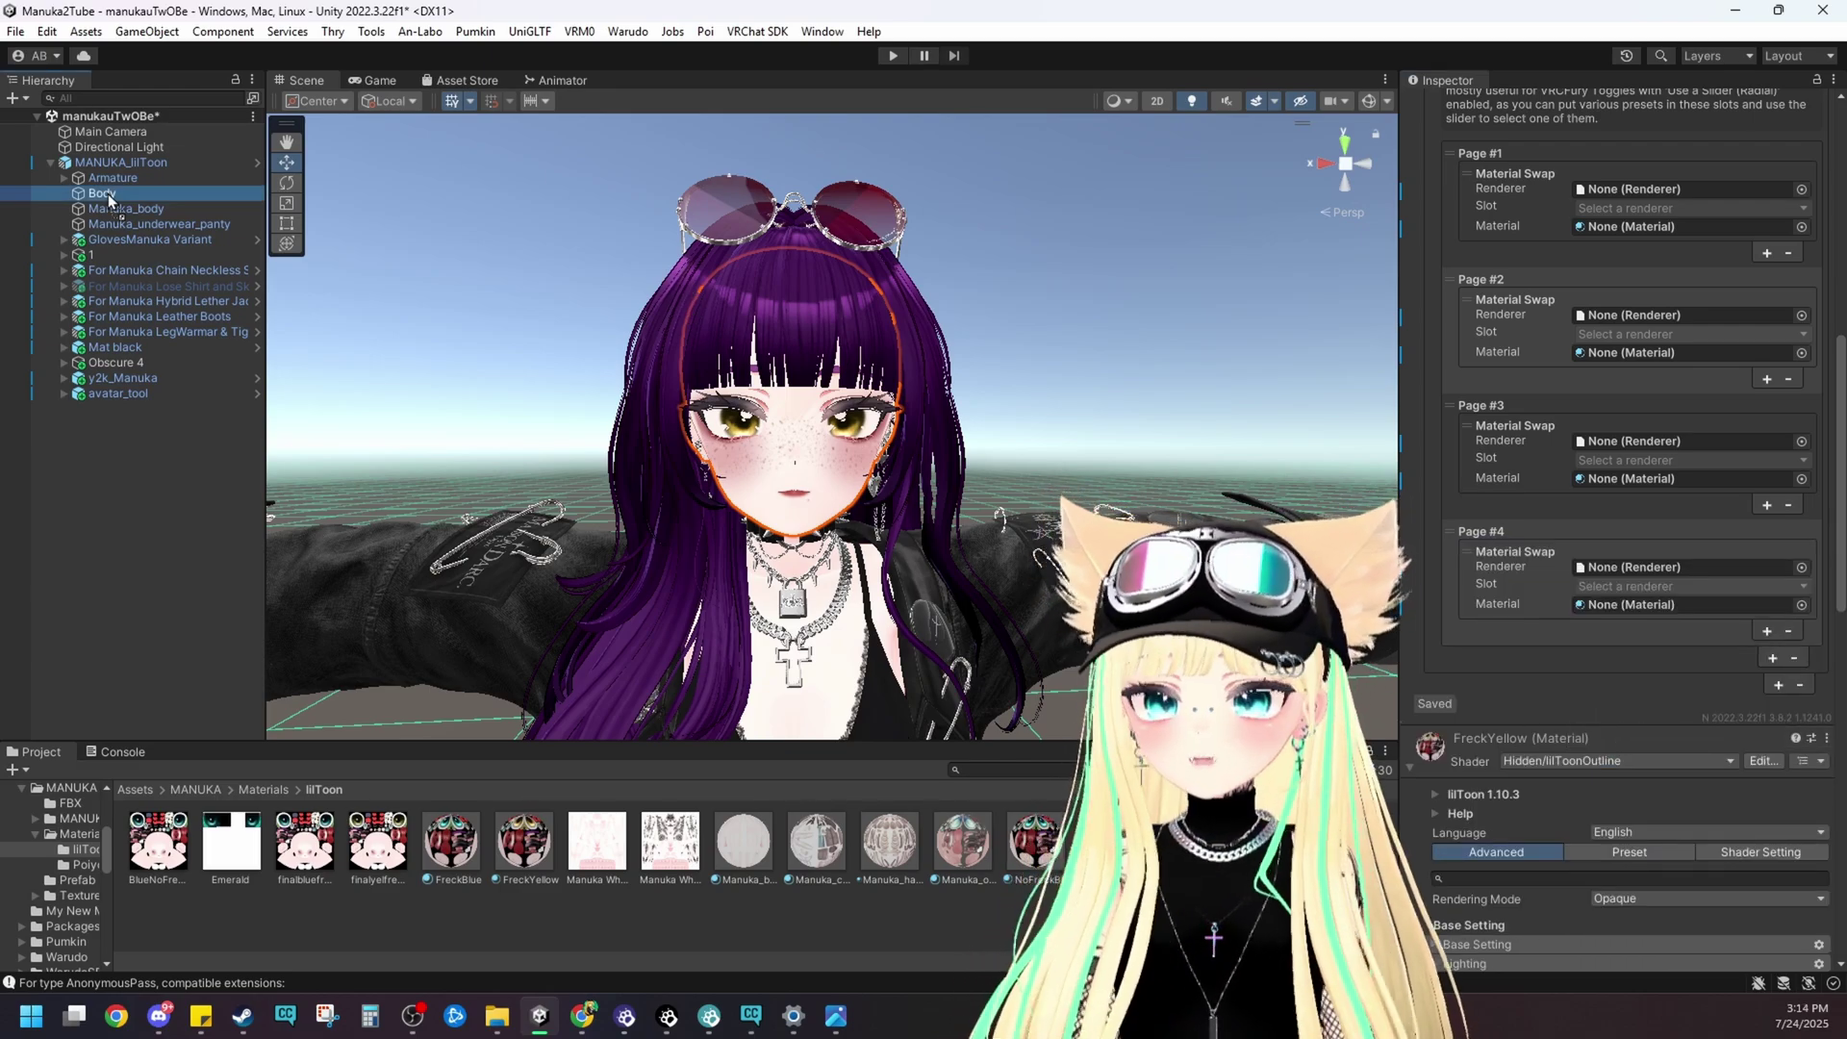
pyautogui.moveTo(110, 197); pyautogui.dragTo(1577, 308)
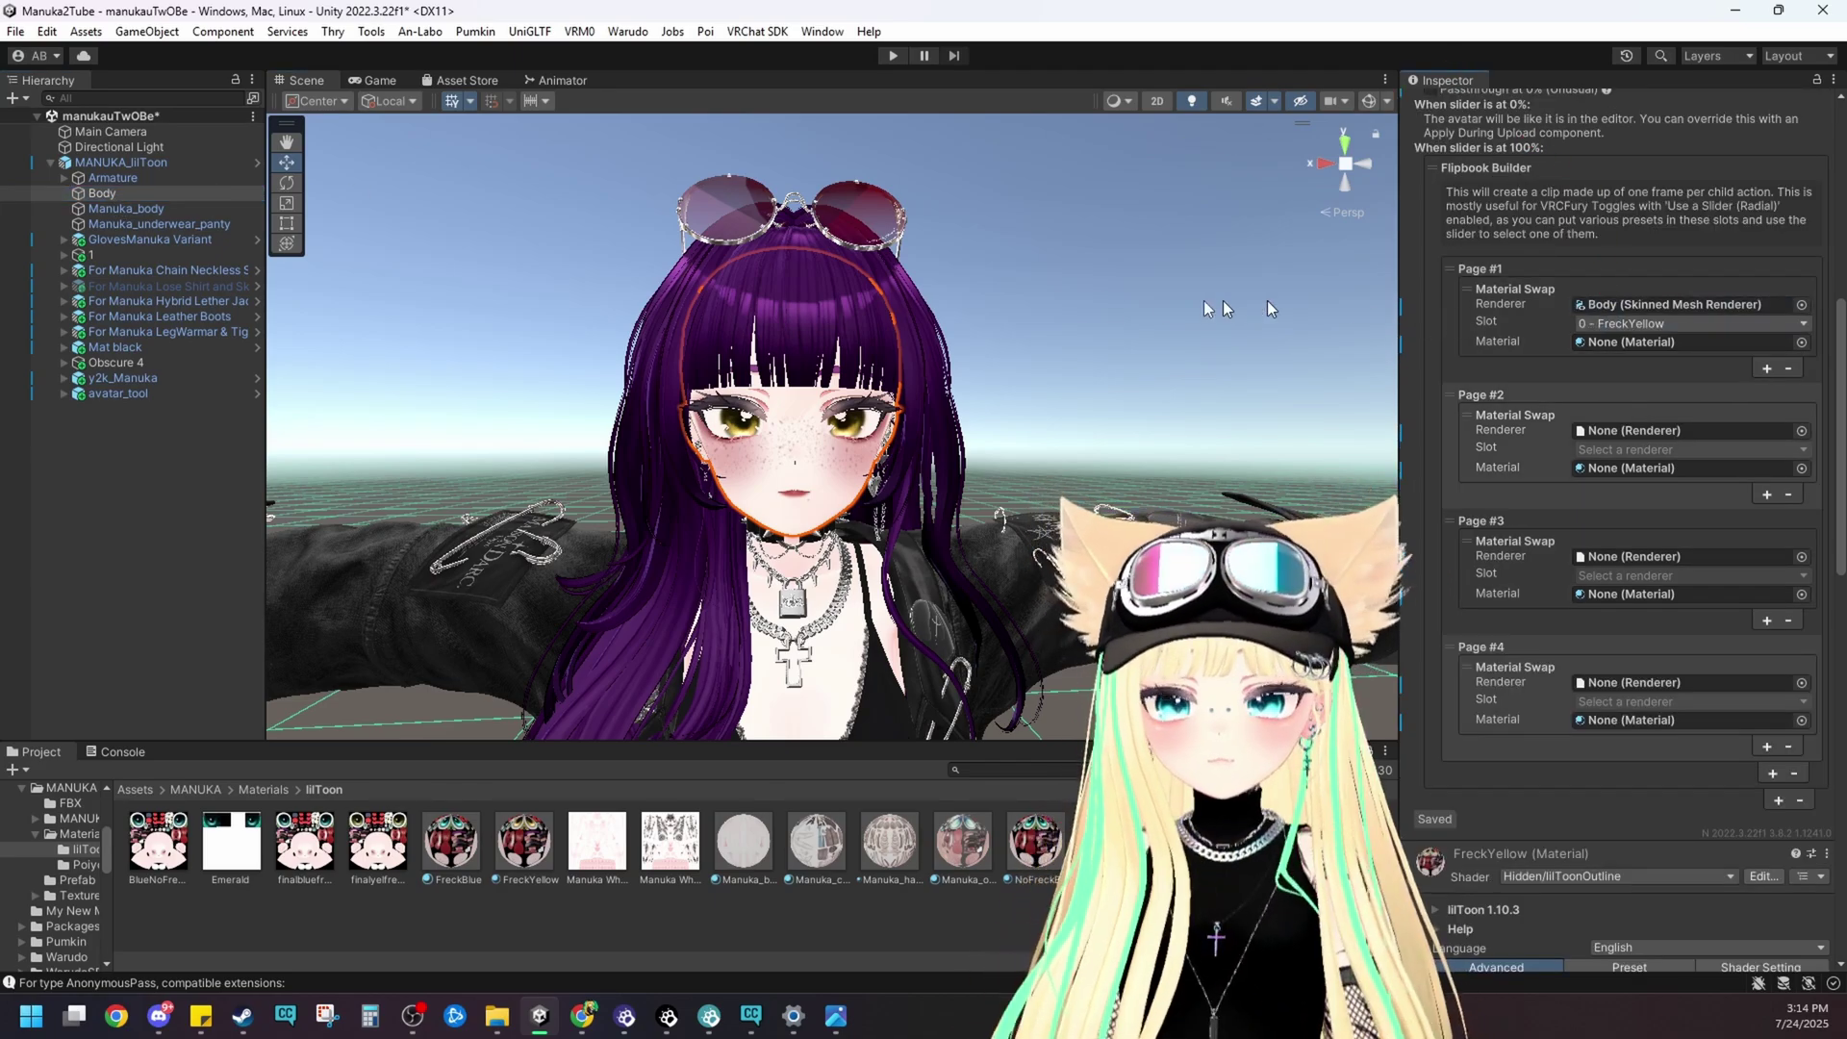
pyautogui.moveTo(1461, 449); pyautogui.dragTo(1621, 432)
pyautogui.moveTo(102, 195); pyautogui.dragTo(1621, 558)
pyautogui.moveTo(102, 194); pyautogui.dragTo(1620, 688)
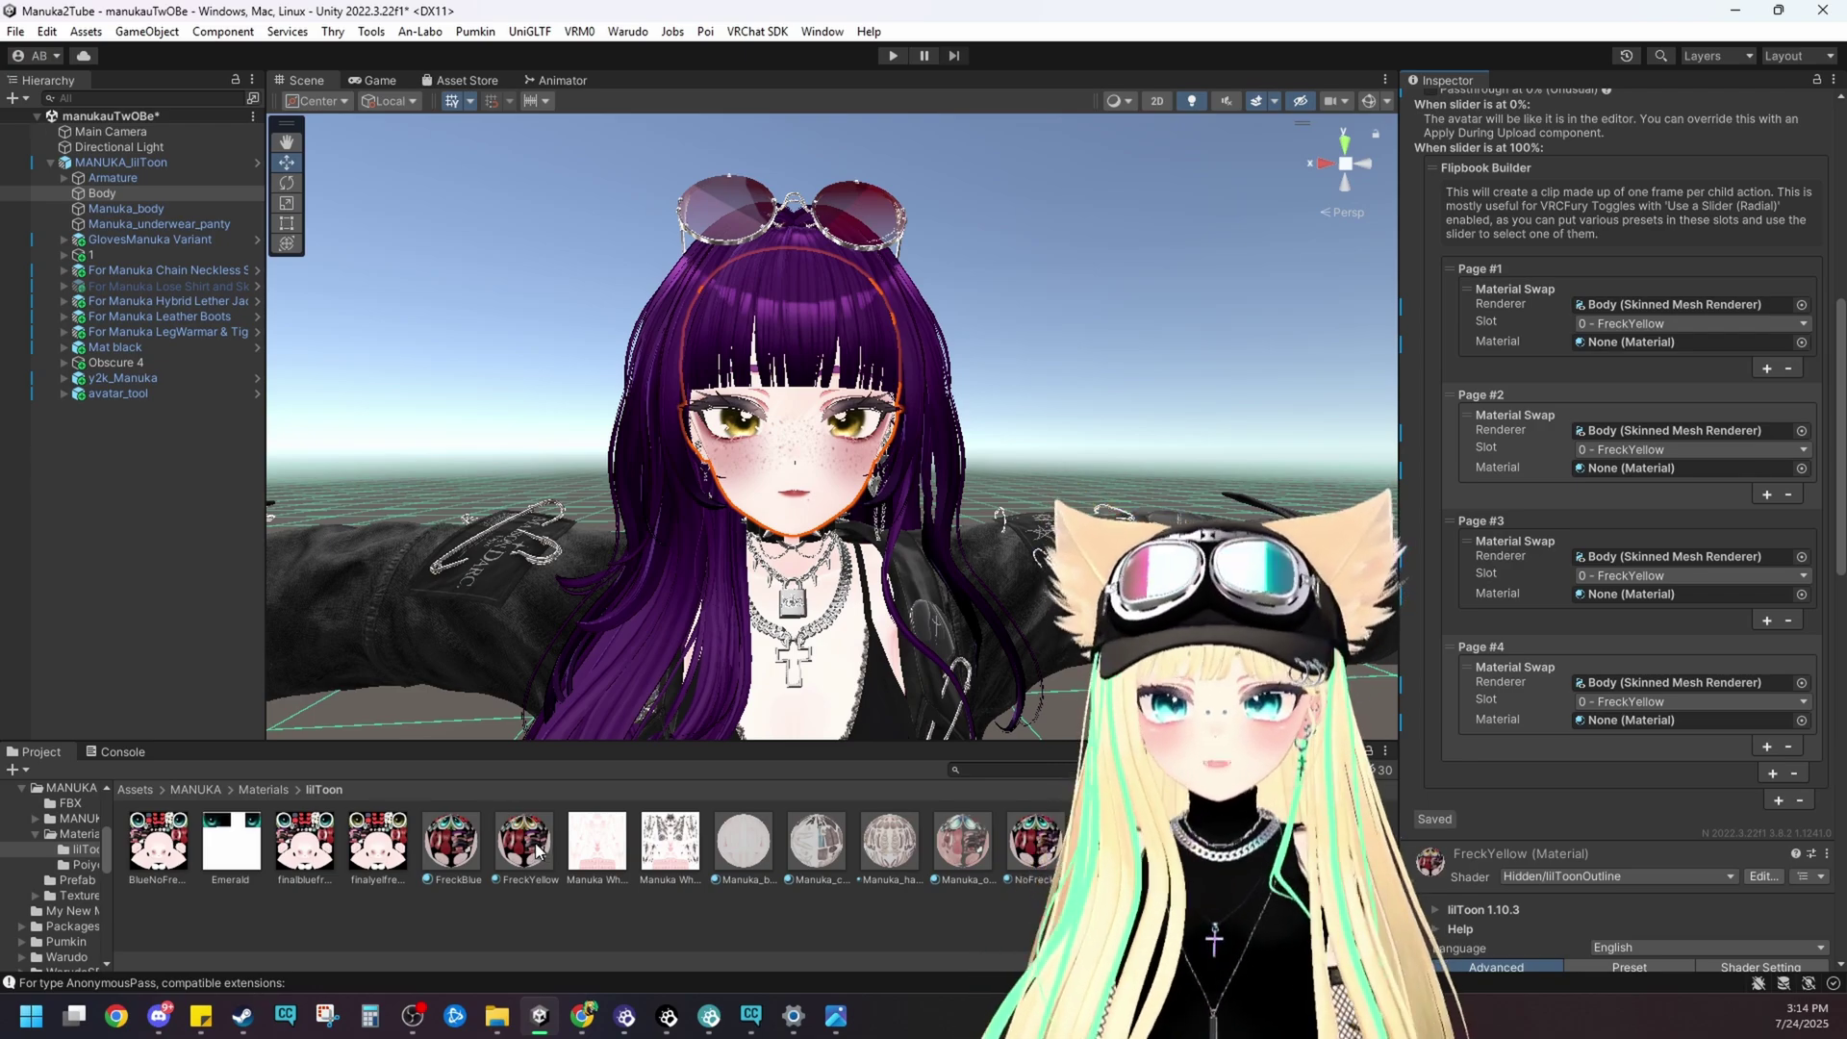
# - Set the swap materials of pages 1 to 4 to FreckYellow, FreckBlue, NoFreckYellow and NoFreckBlue
pyautogui.moveTo(528, 859); pyautogui.dragTo(1624, 342)
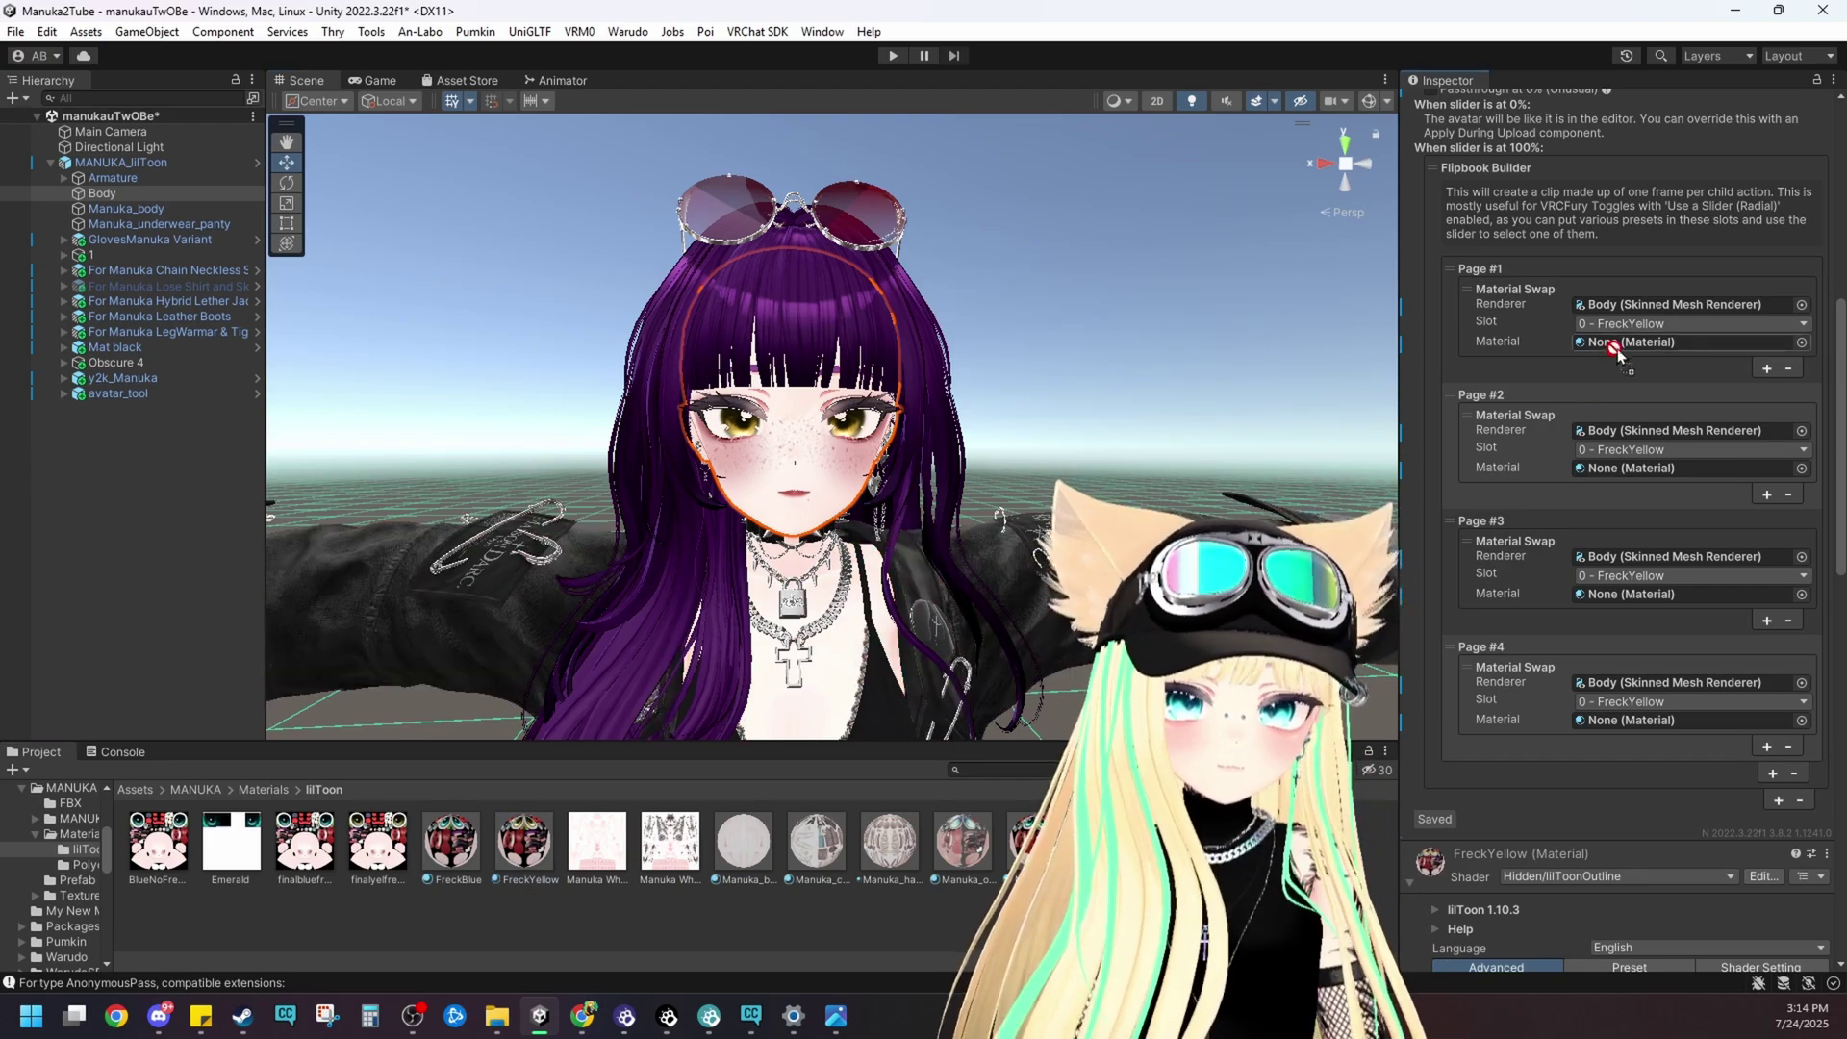
pyautogui.click(452, 851)
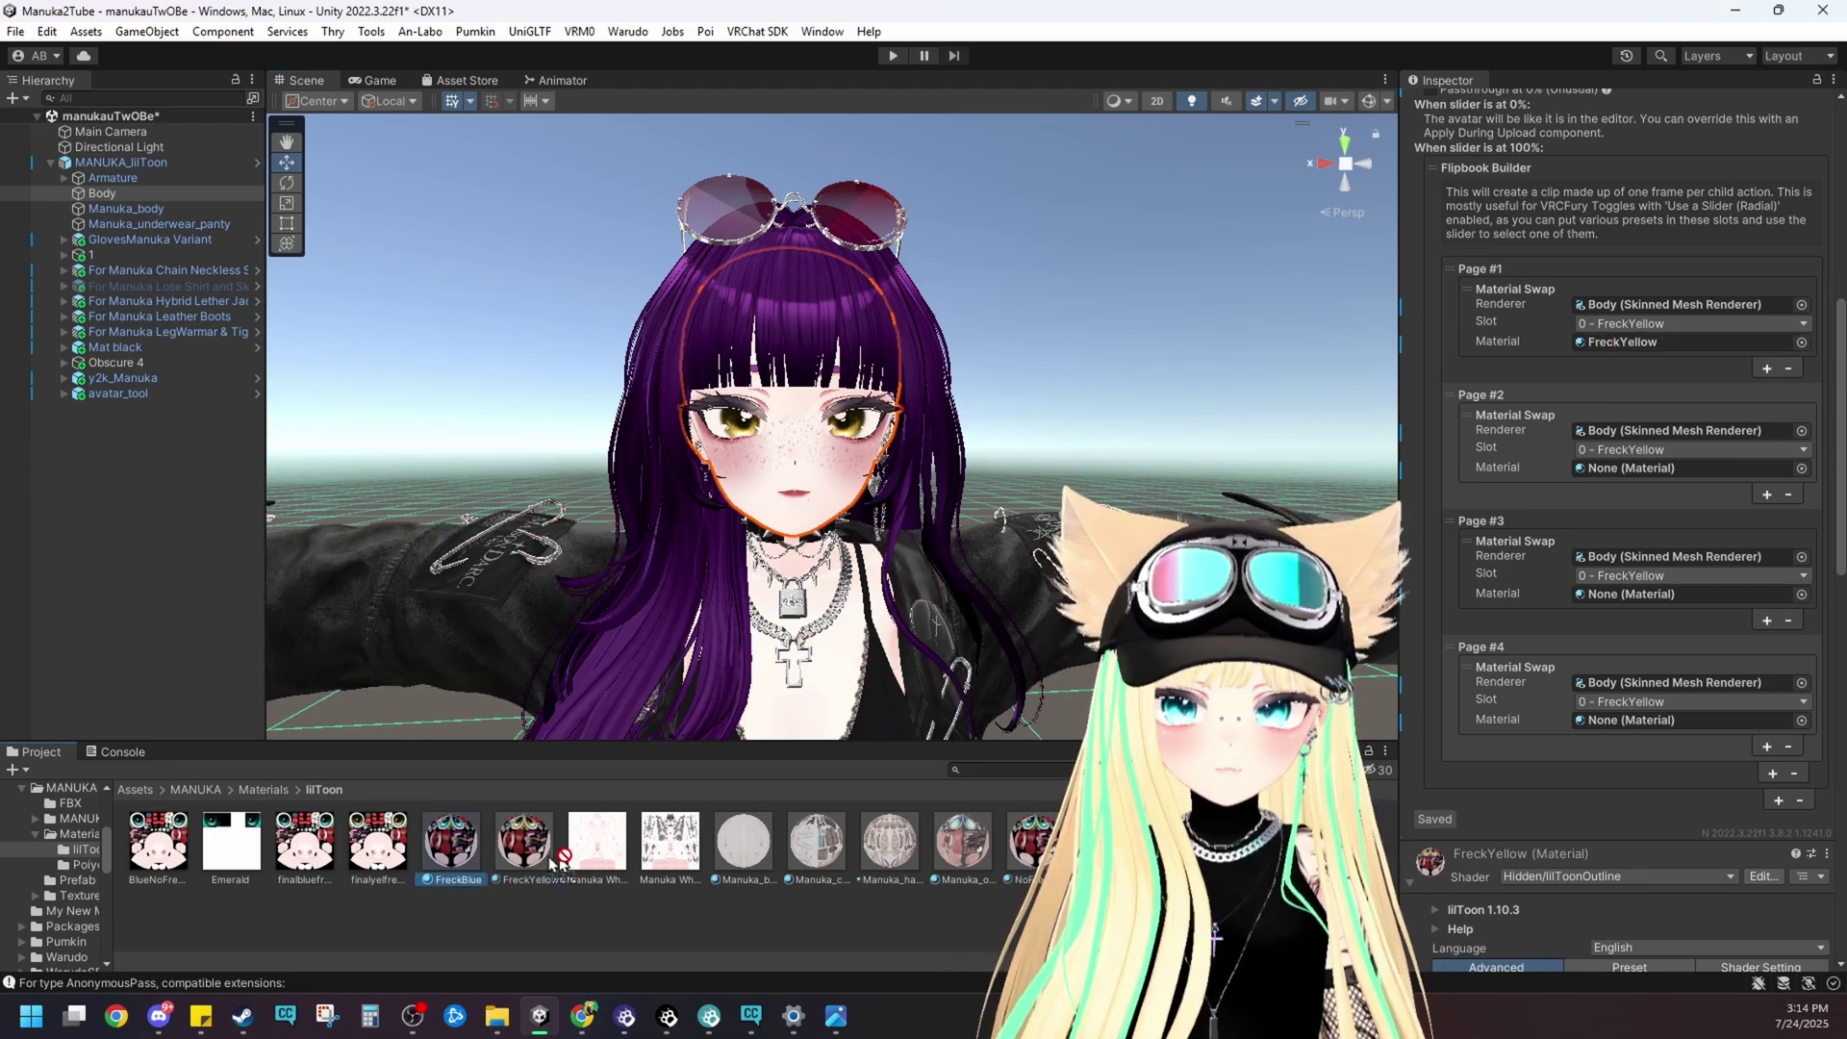
pyautogui.moveTo(452, 861); pyautogui.dragTo(1679, 621)
pyautogui.moveTo(1682, 464); pyautogui.dragTo(1680, 463)
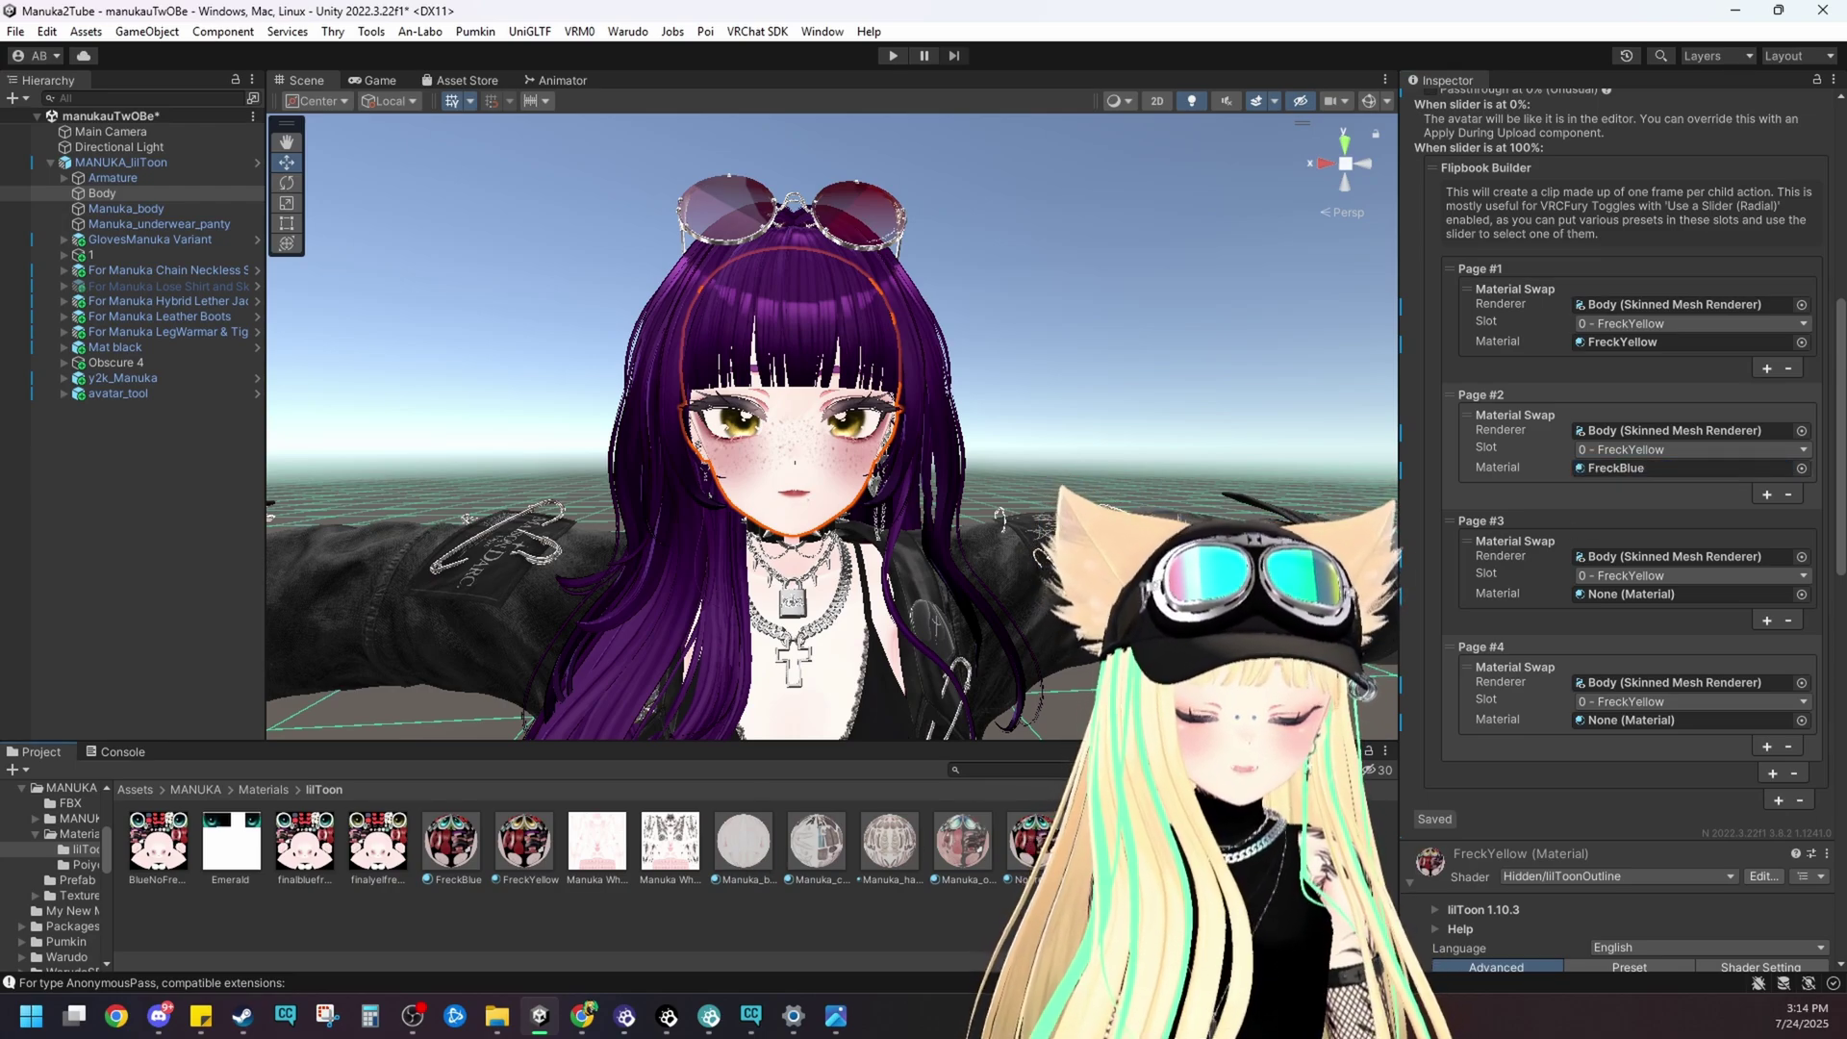
pyautogui.moveTo(1633, 657); pyautogui.dragTo(1637, 589)
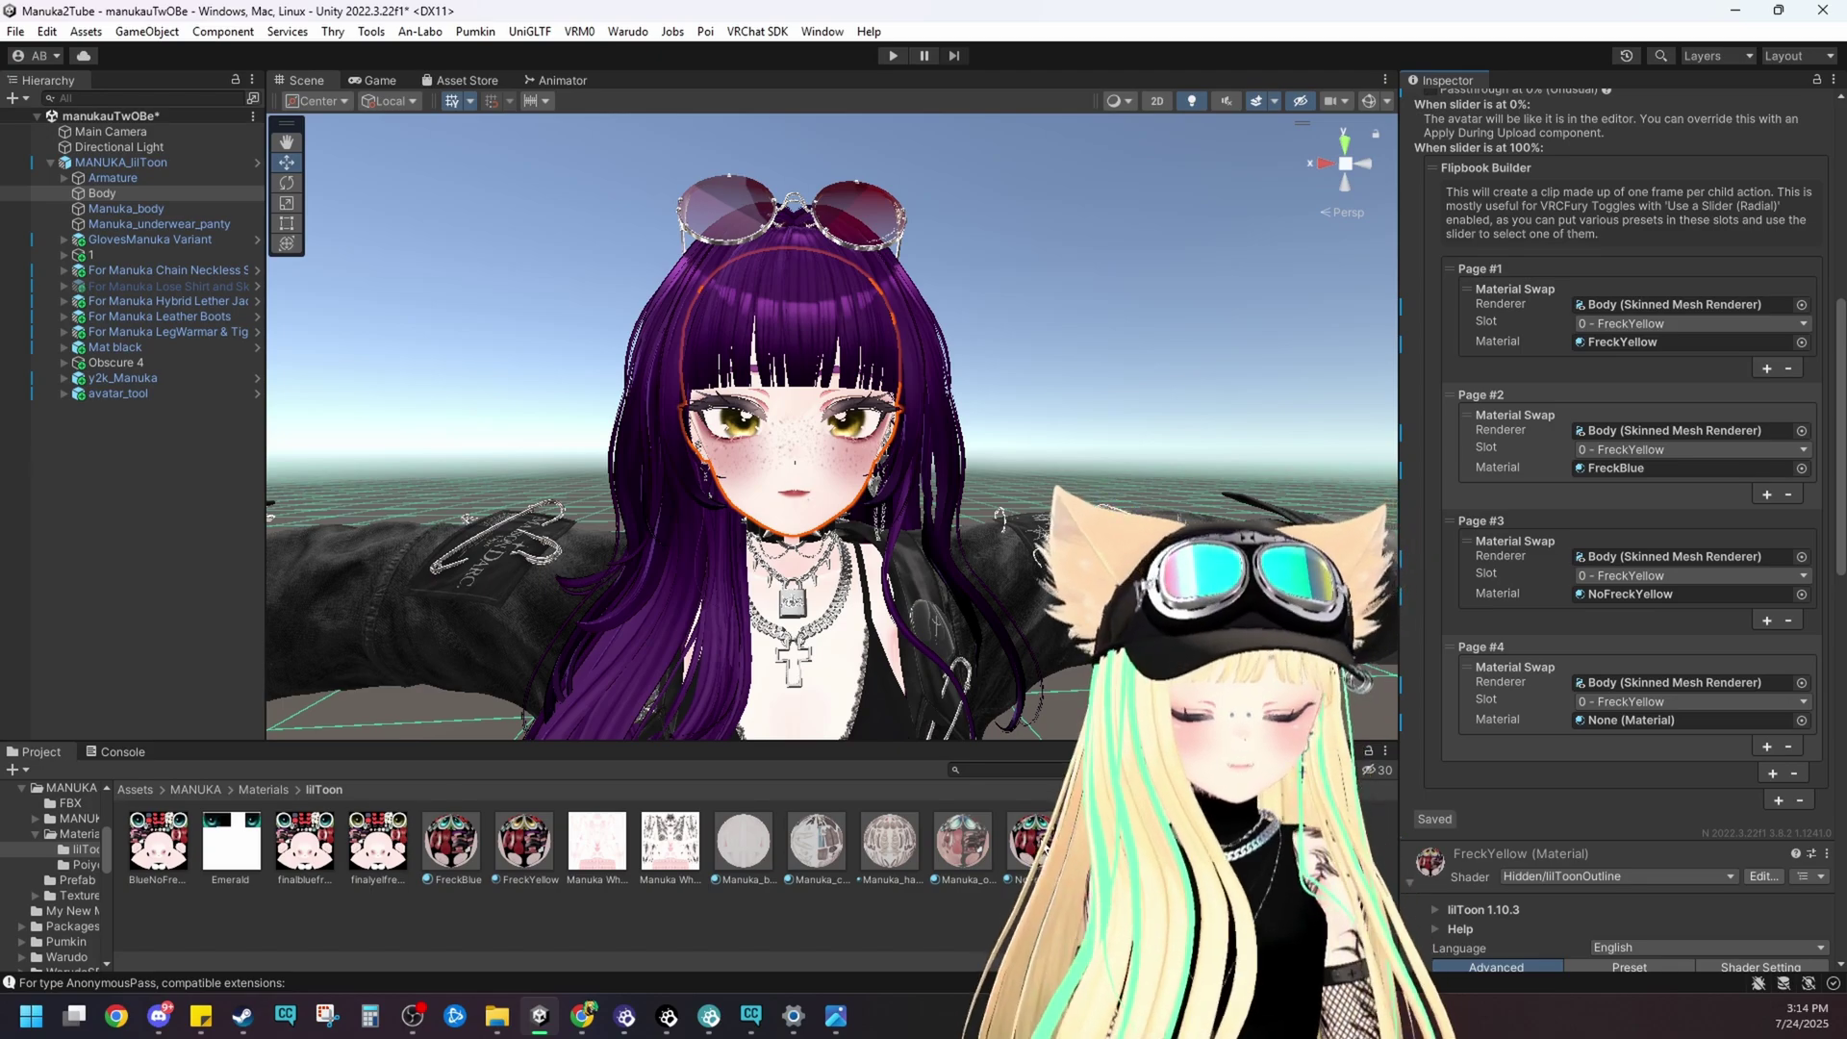
pyautogui.moveTo(1042, 844); pyautogui.dragTo(1616, 722)
pyautogui.scroll(2, 1560, 639)
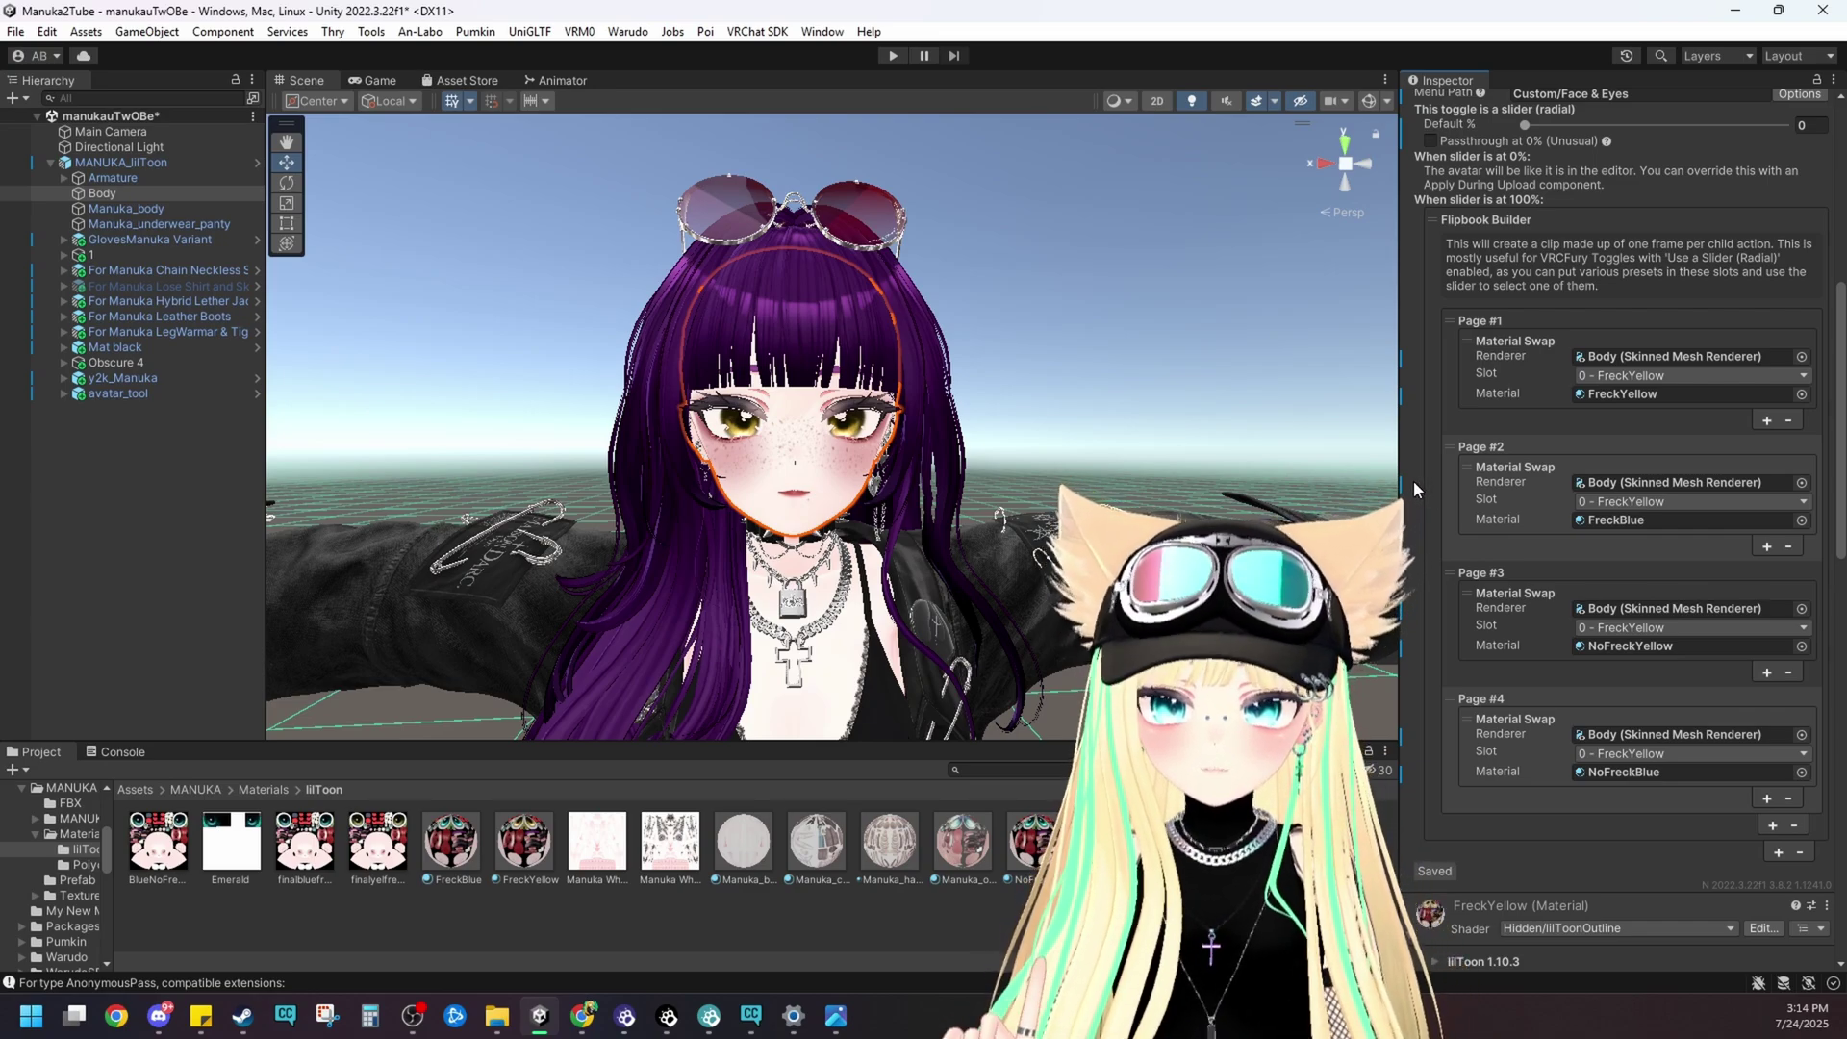
# - Check the material slots offered for the first page's swap and inspect the avatar's face close up
pyautogui.click(1635, 375)
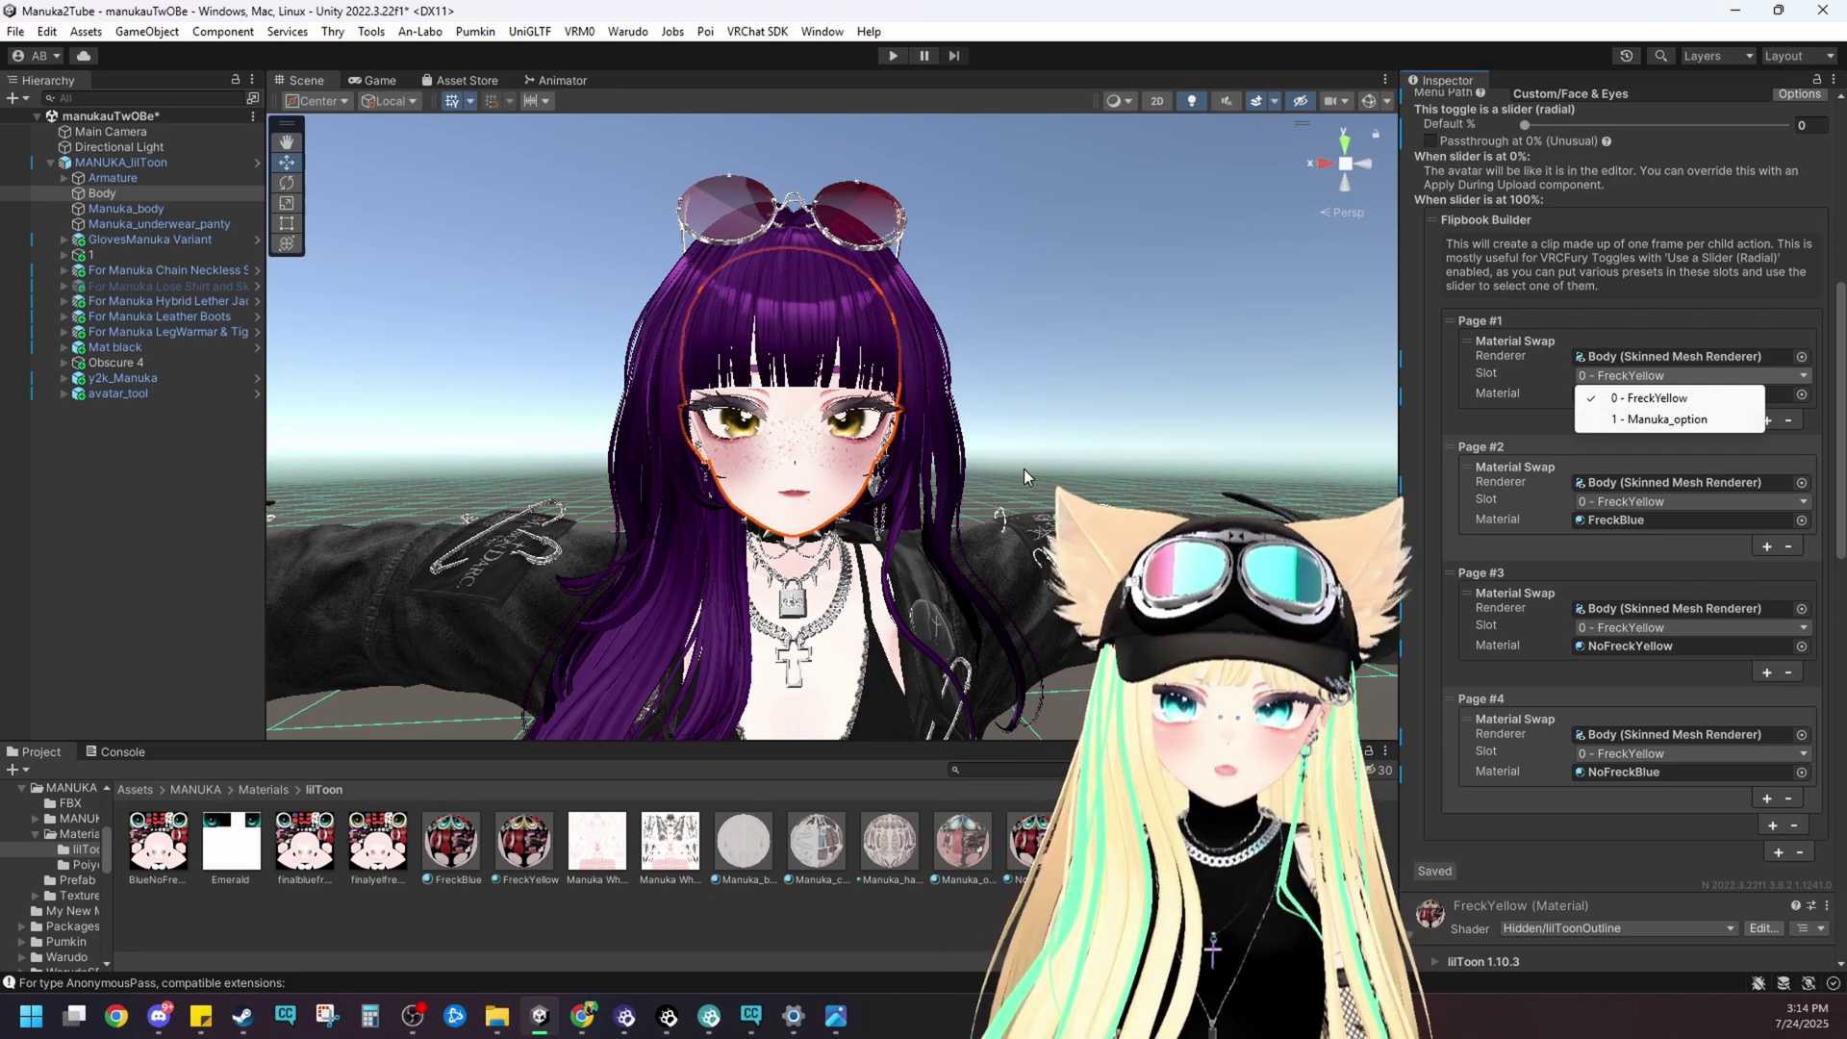
pyautogui.click(1169, 373)
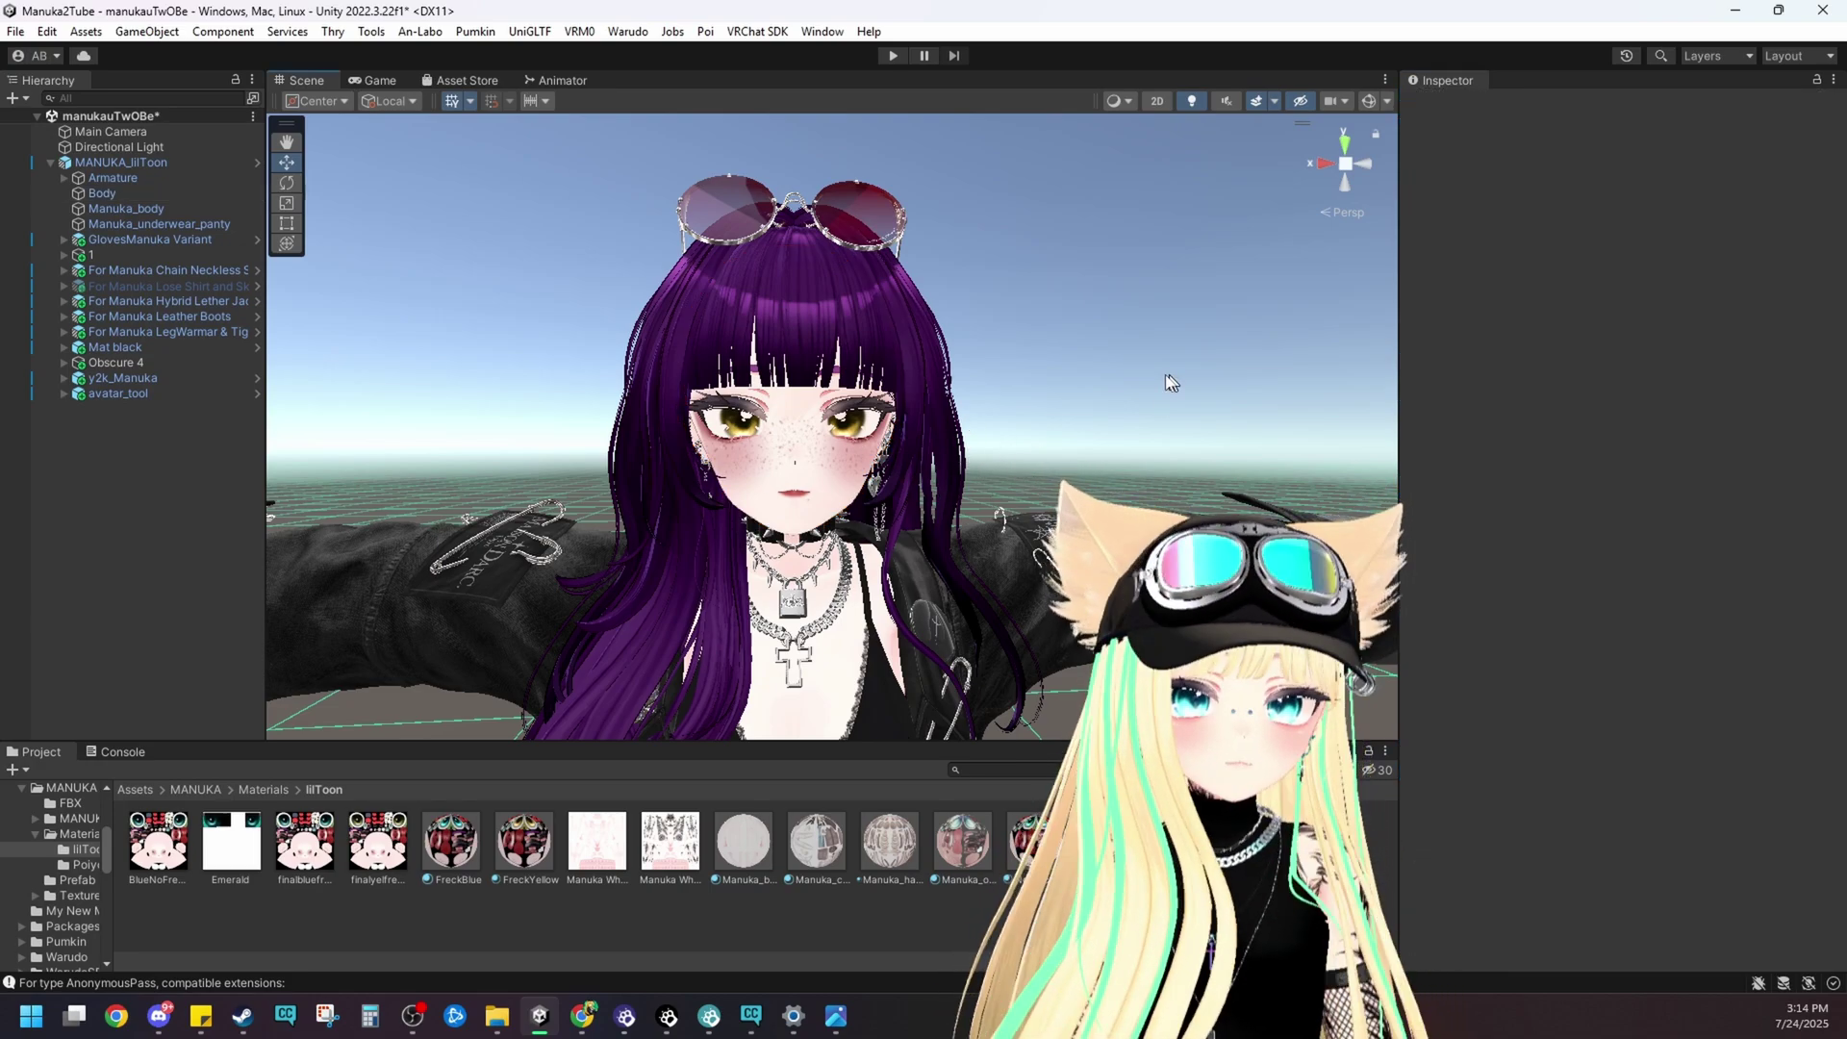
pyautogui.scroll(10, 1019, 439)
pyautogui.moveTo(1018, 439); pyautogui.dragTo(648, 540, button='right')
pyautogui.moveTo(648, 541); pyautogui.dragTo(805, 478, button='middle')
pyautogui.moveTo(805, 478); pyautogui.dragTo(541, 437, button='right')
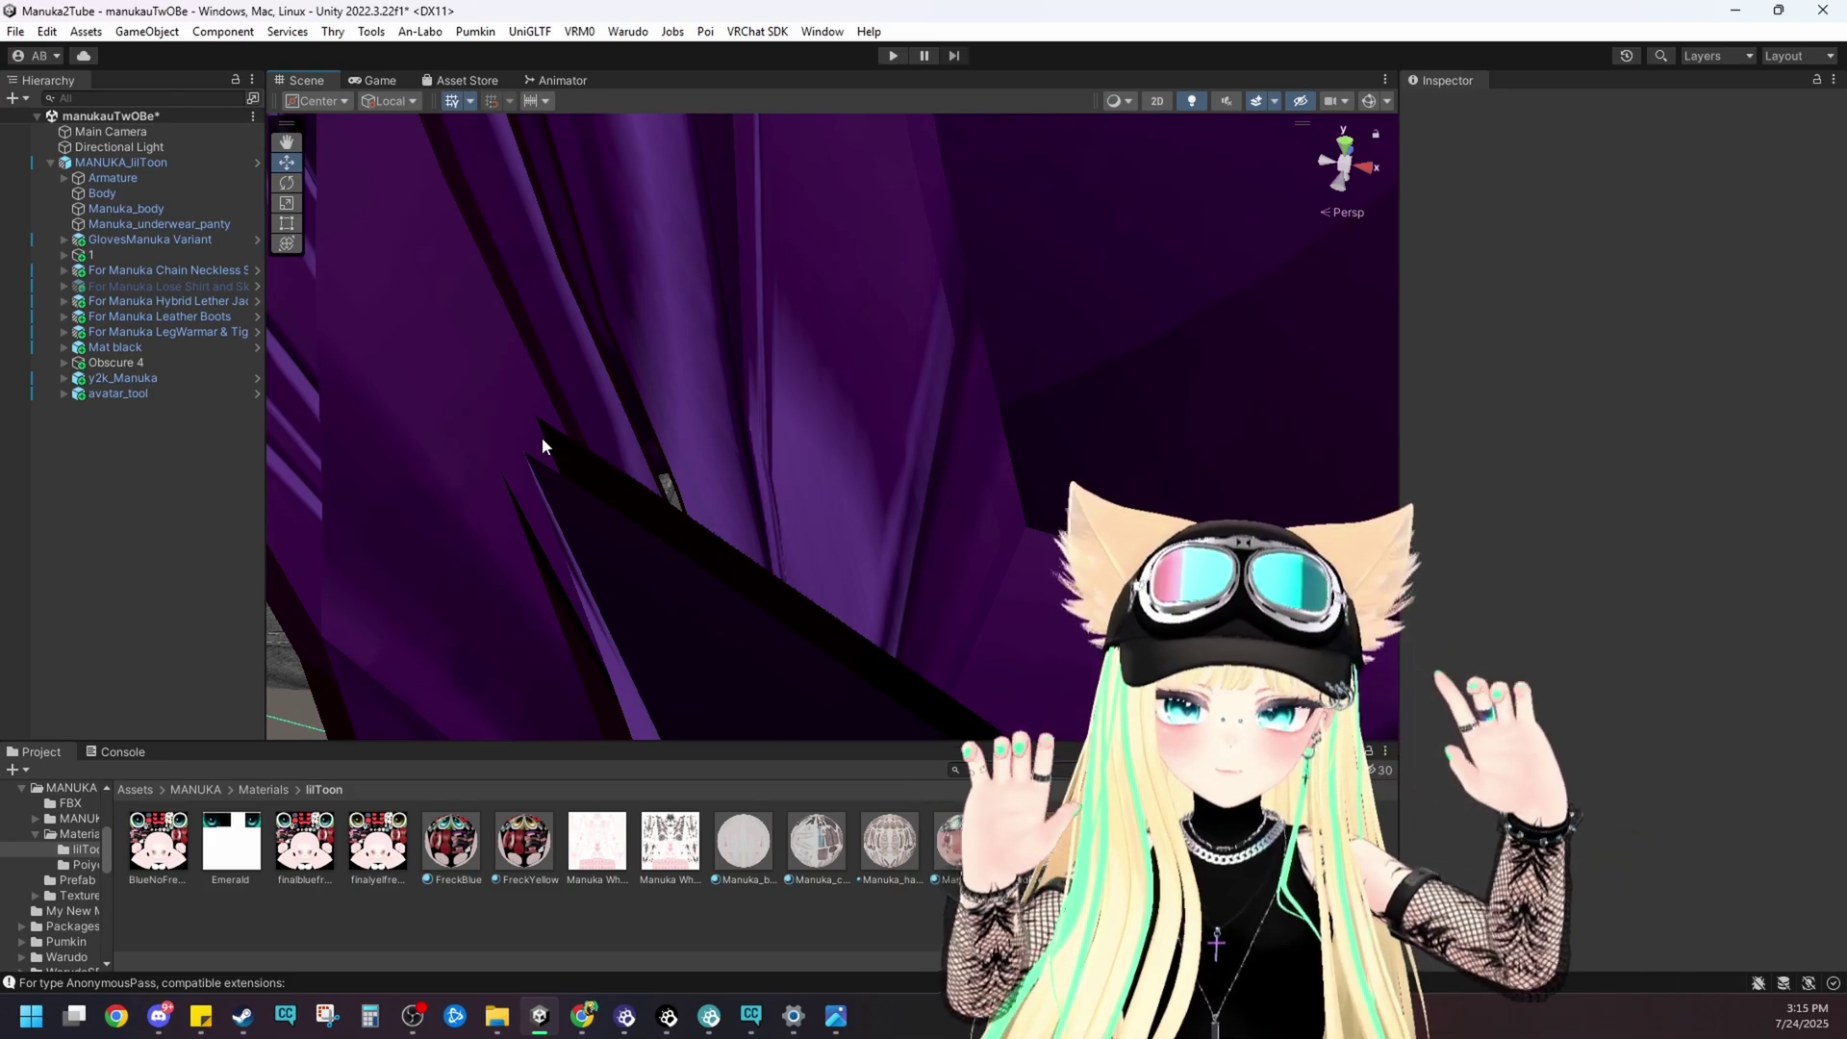
pyautogui.moveTo(541, 437); pyautogui.dragTo(635, 398, button='right')
pyautogui.moveTo(635, 399); pyautogui.dragTo(598, 398, button='middle')
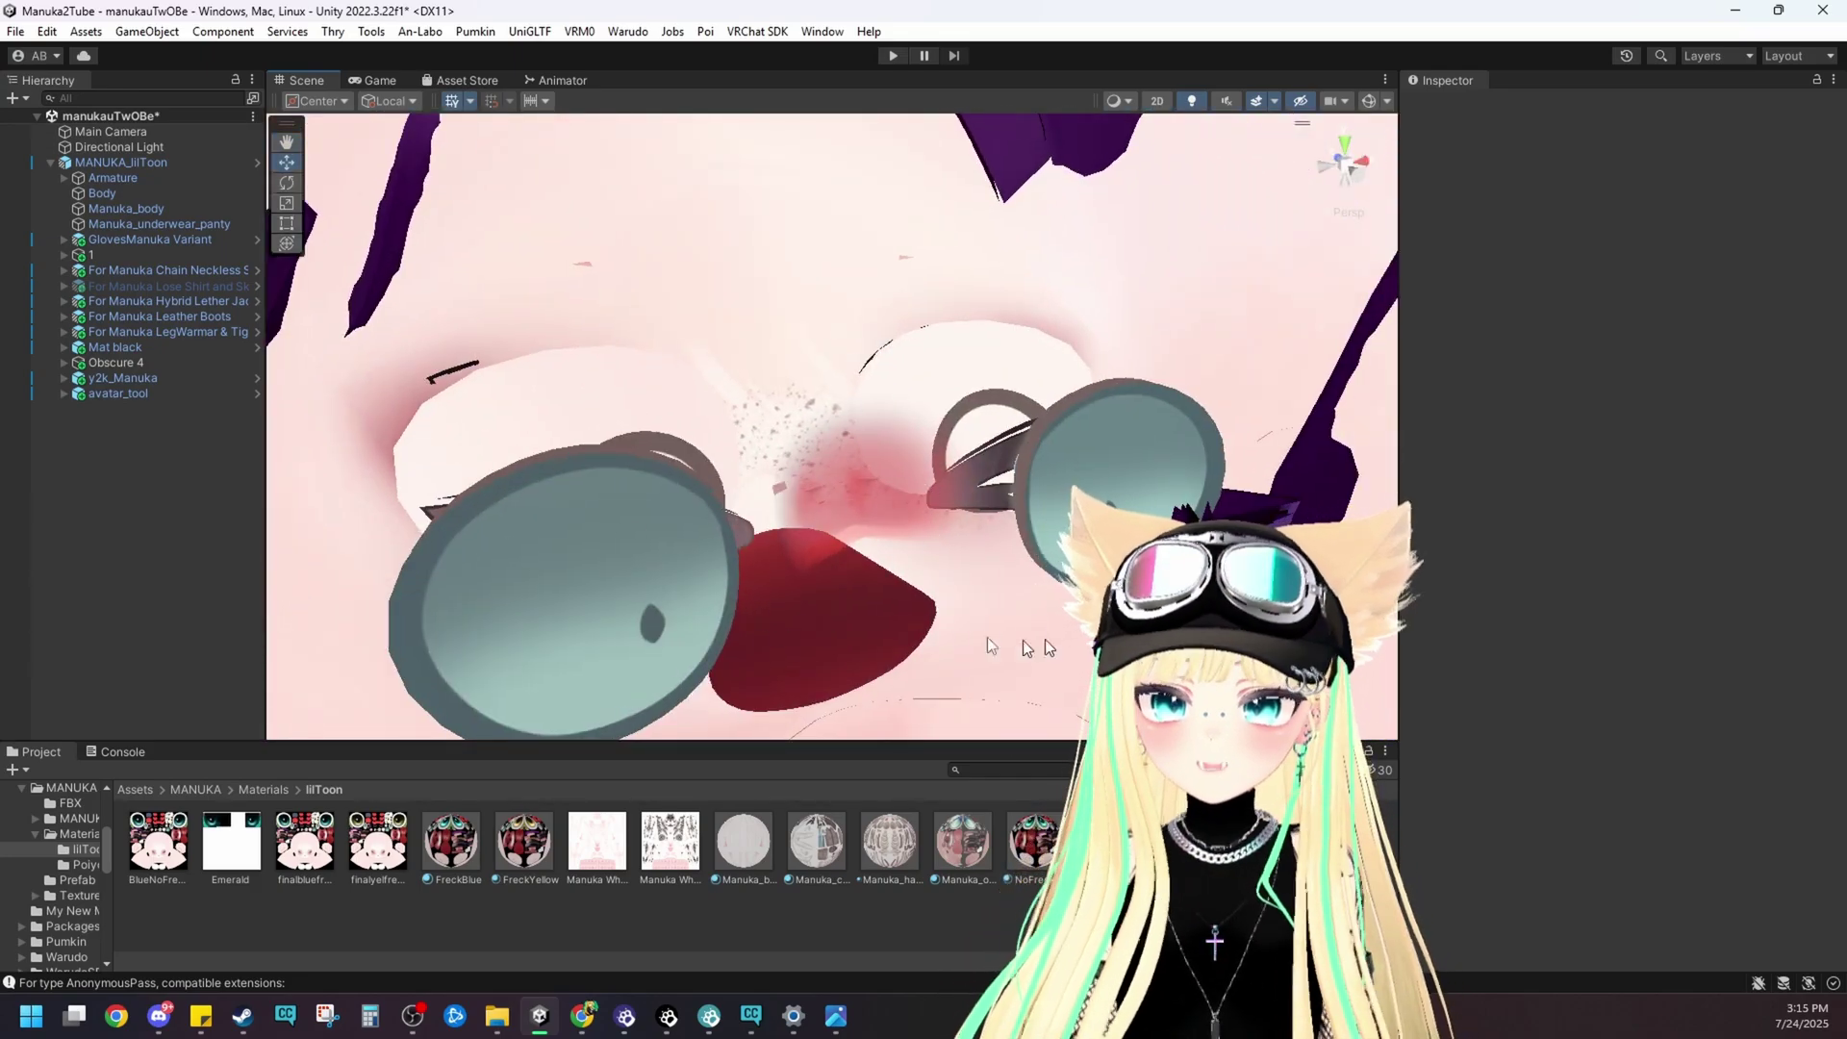
pyautogui.moveTo(1105, 442); pyautogui.dragTo(760, 601, button='right')
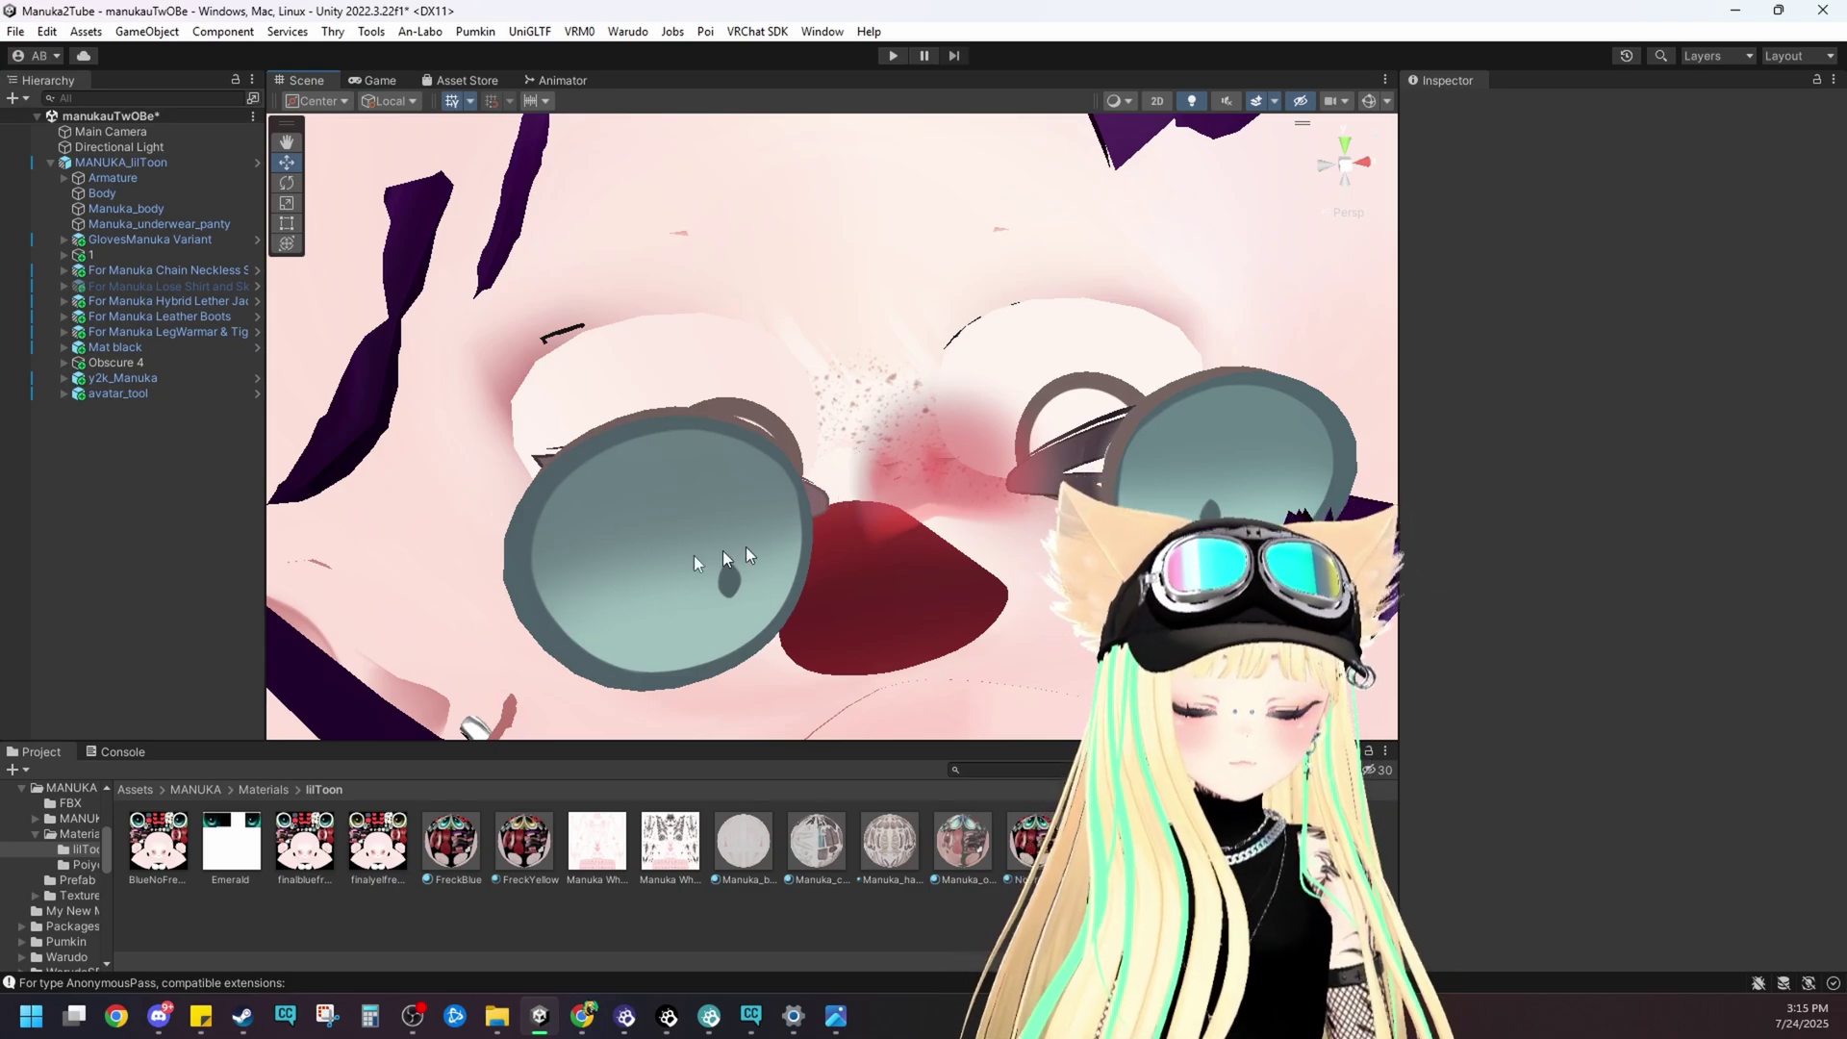
pyautogui.keyDown('alt'); pyautogui.moveTo(746, 536); pyautogui.dragTo(1050, 423); pyautogui.keyUp('alt')
pyautogui.moveTo(1052, 423); pyautogui.dragTo(856, 396, button='right')
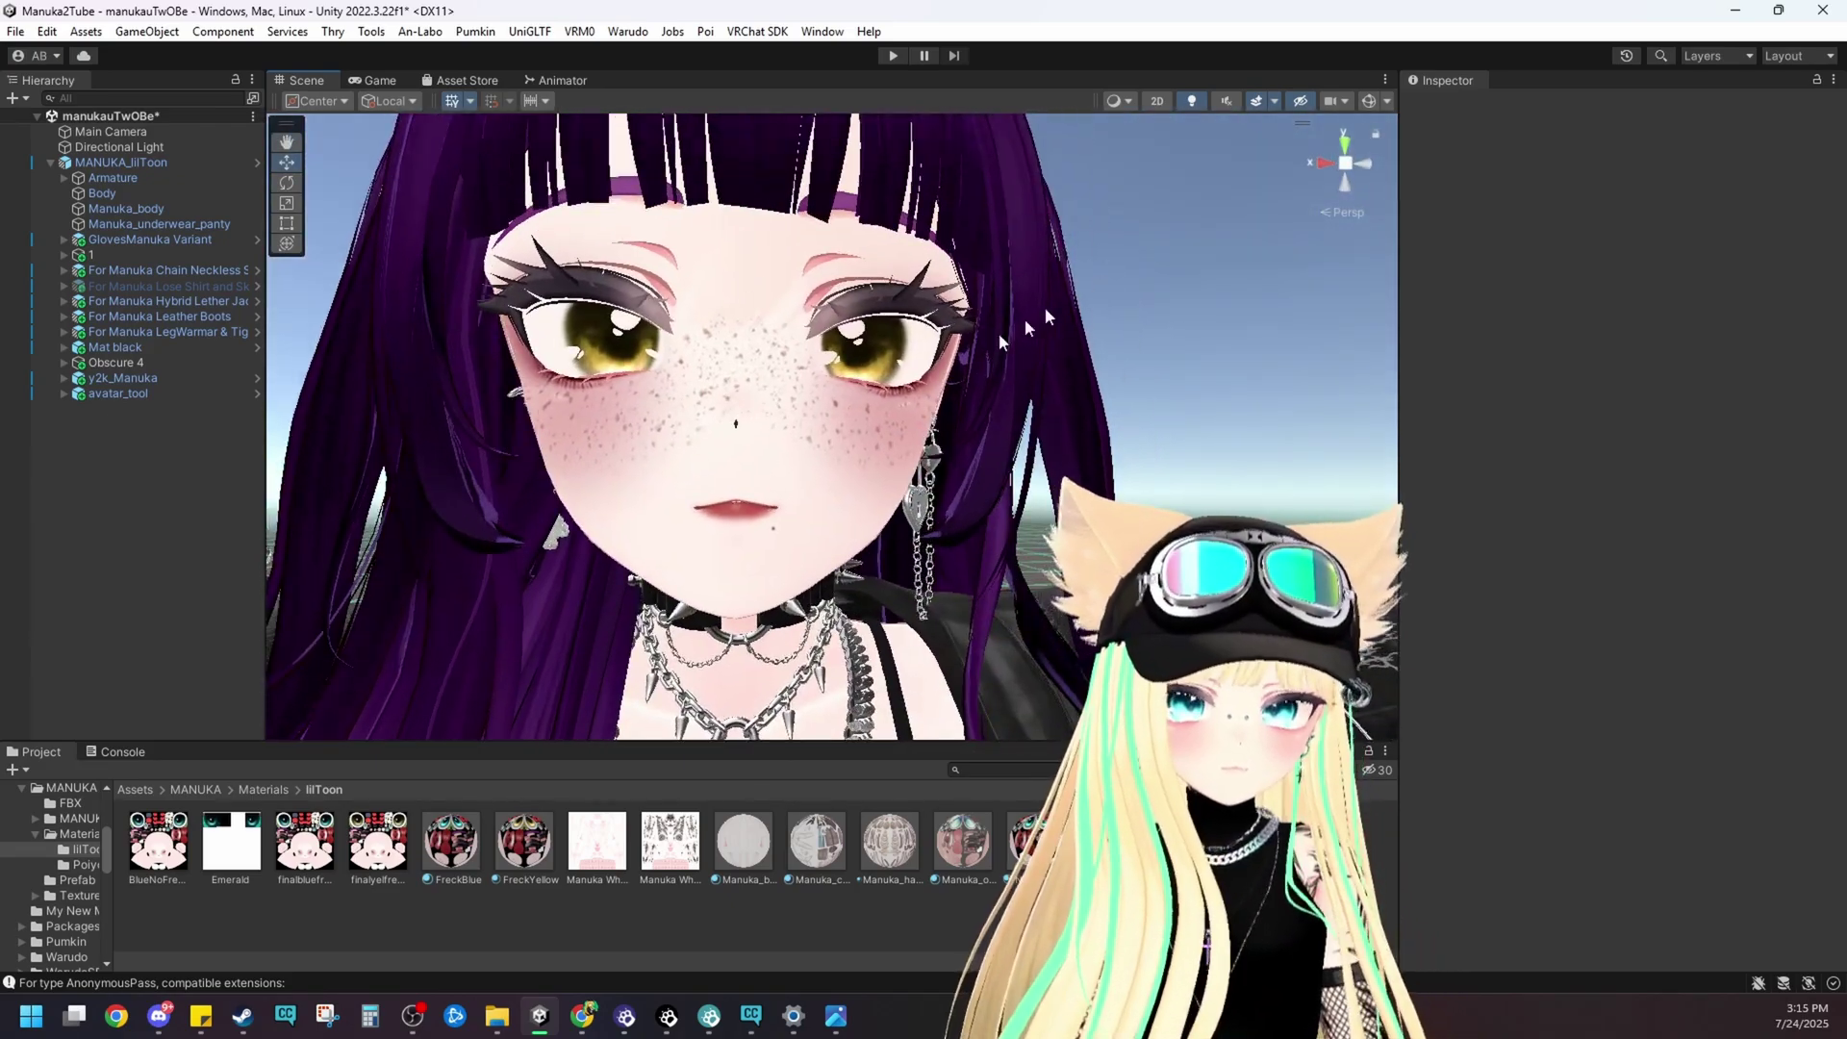
# - Select the avatar's face mesh and choose slot 0 - FreckYellow for the first page's material swap
pyautogui.click(856, 396)
pyautogui.click(856, 396)
pyautogui.scroll(-5, 1686, 842)
pyautogui.click(1621, 677)
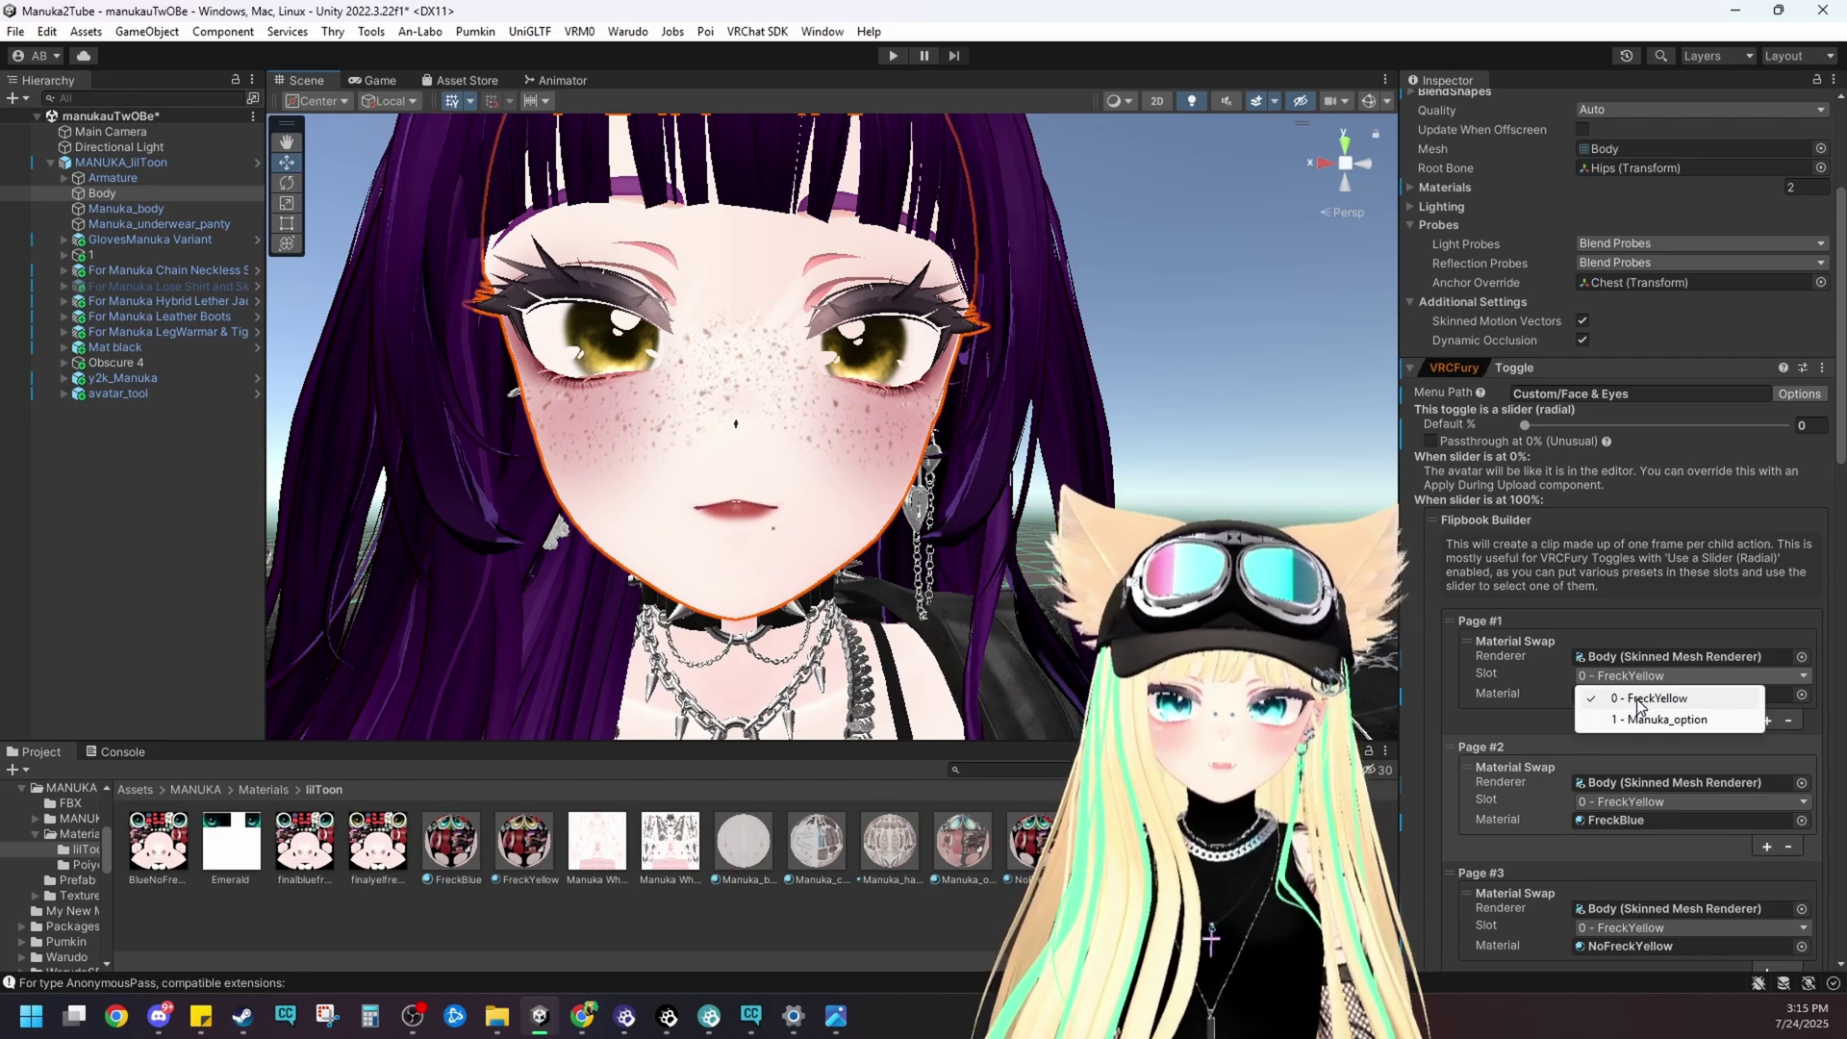
pyautogui.click(1656, 699)
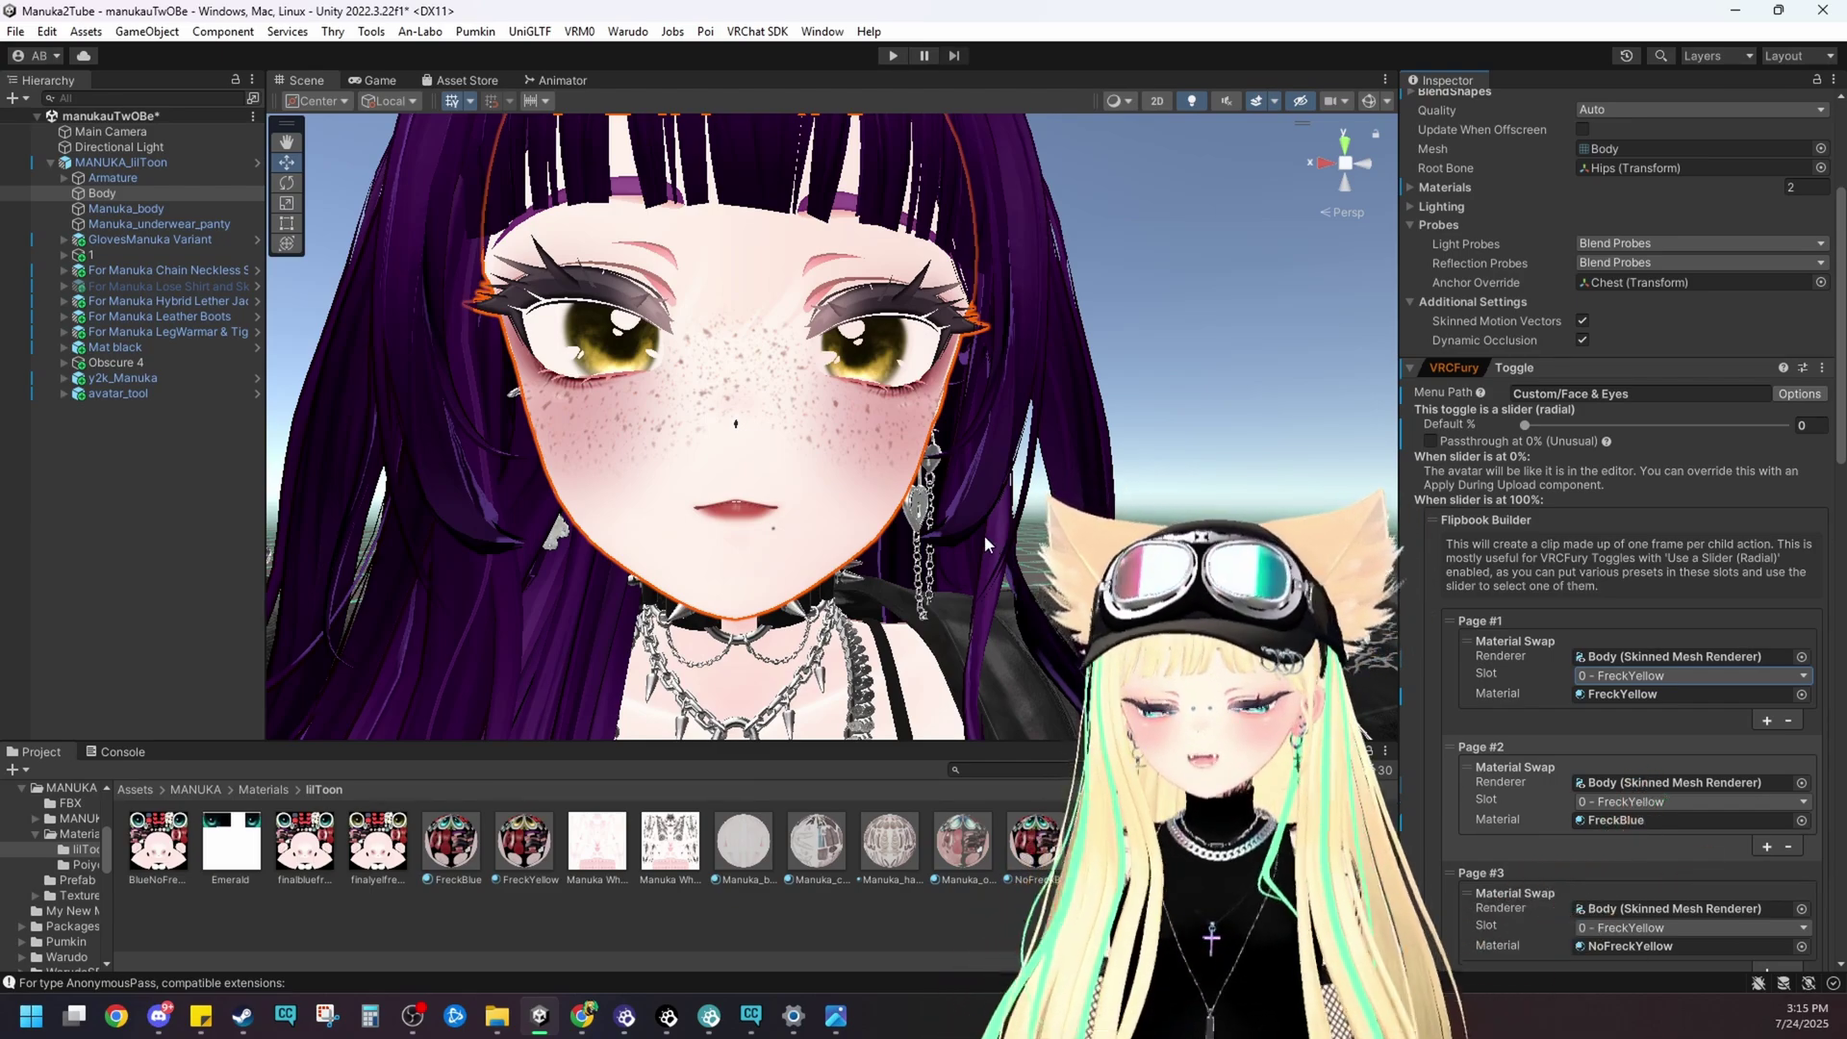
# - Enter play mode, start the Gesture Manager Emulator and show the avatar in the scene view
pyautogui.click(892, 56)
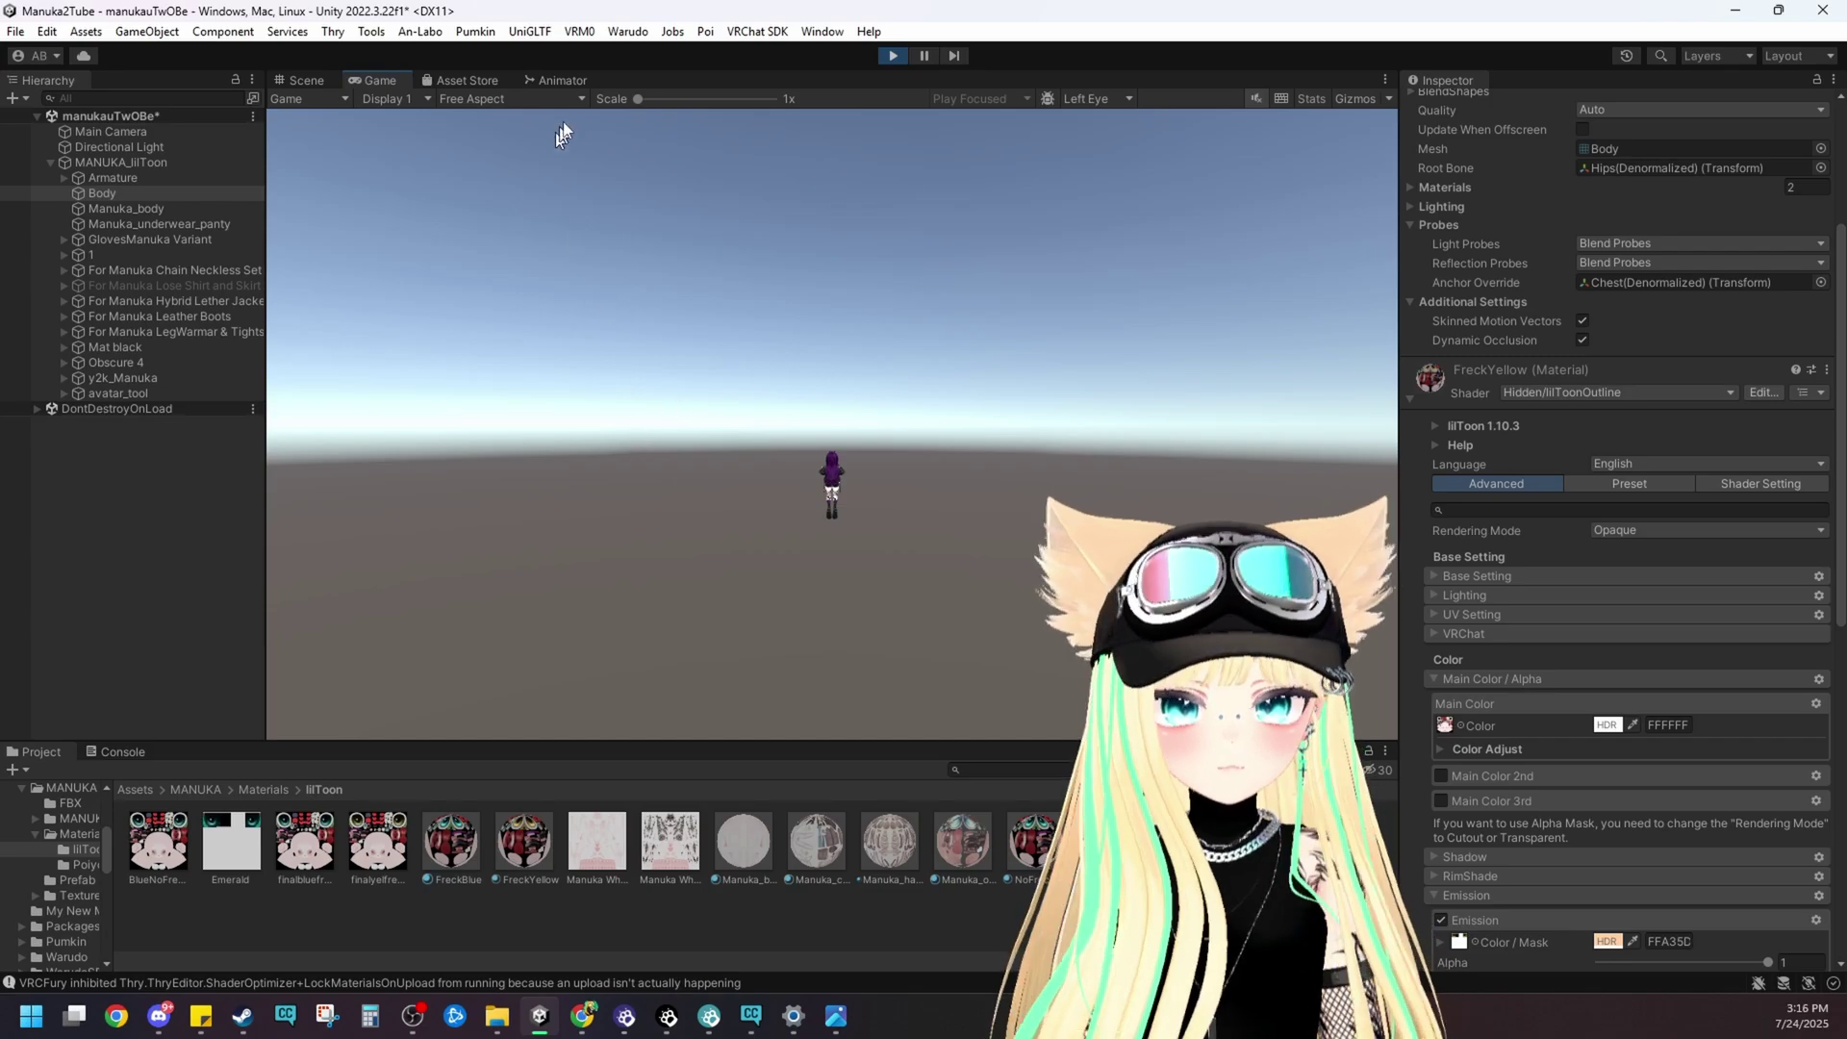
pyautogui.click(371, 32)
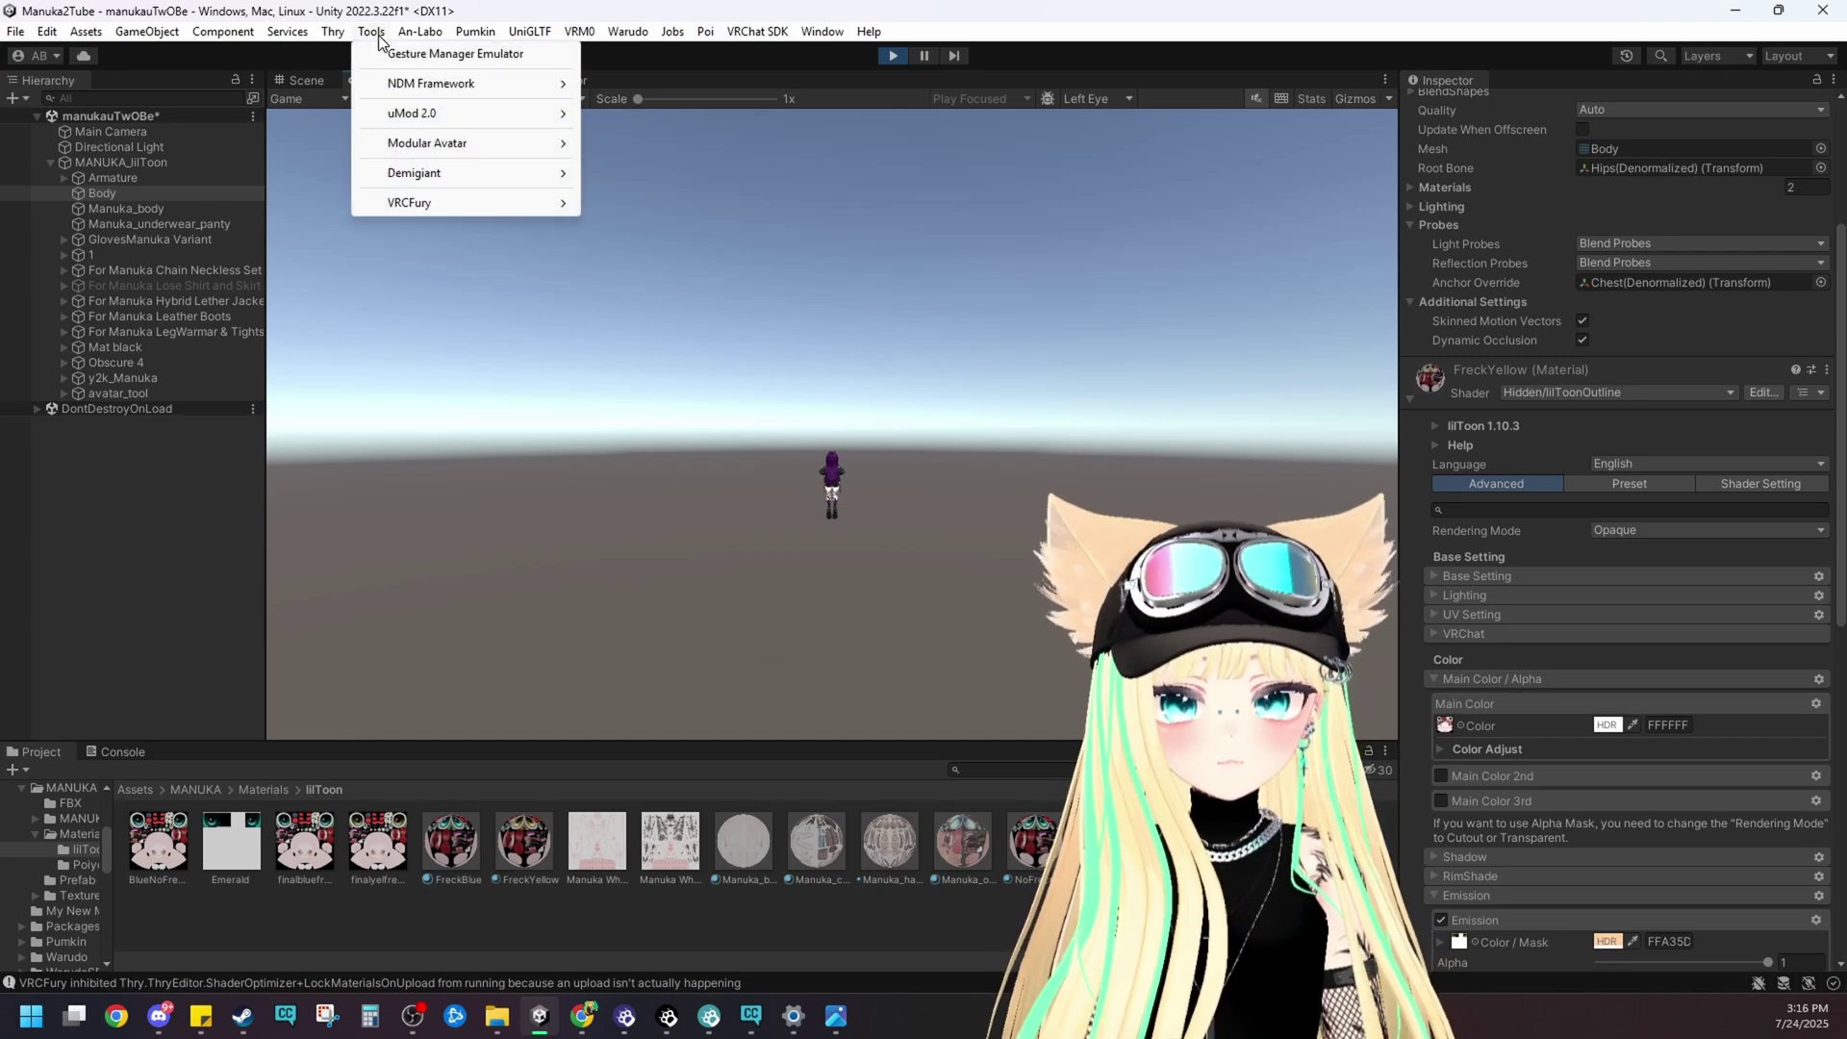
pyautogui.click(396, 54)
pyautogui.click(310, 82)
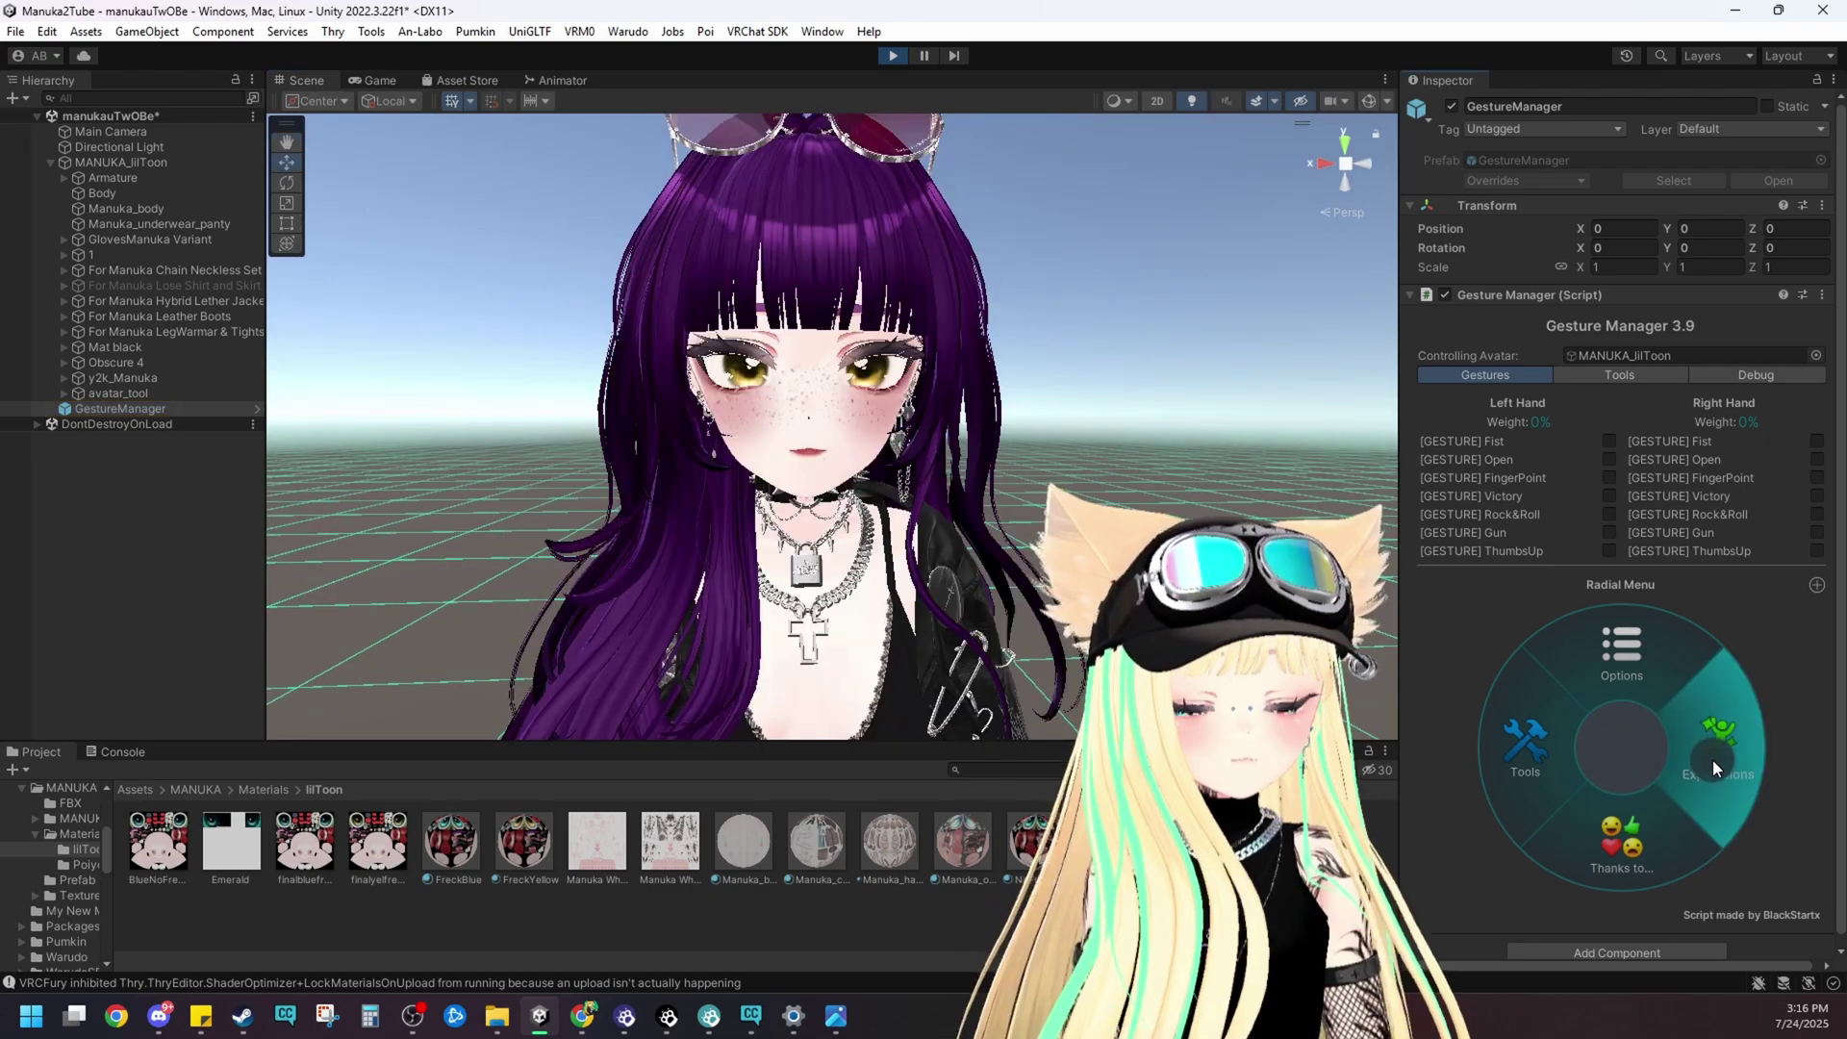
# - Test the Face & Eyes slider in the Custom expressions menu at about 81%, and exit play mode
pyautogui.click(1713, 760)
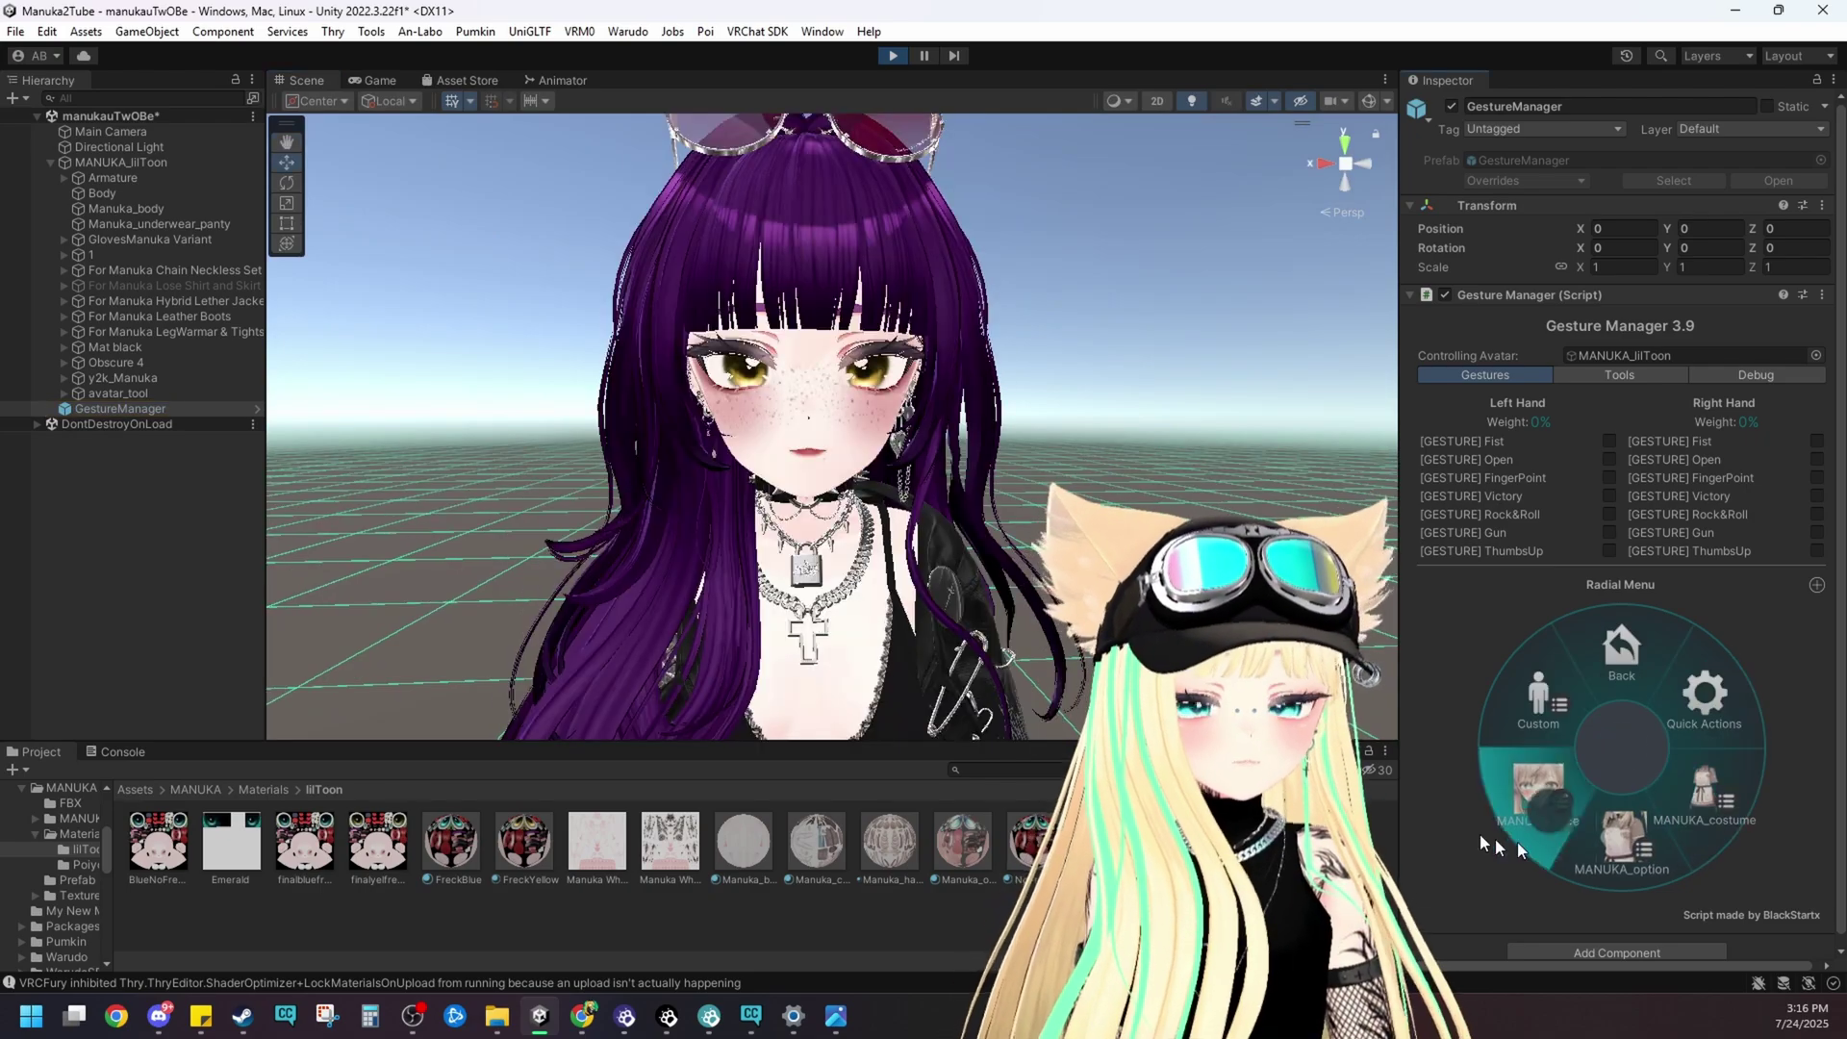
pyautogui.click(1510, 689)
pyautogui.moveTo(1706, 781); pyautogui.dragTo(1483, 693)
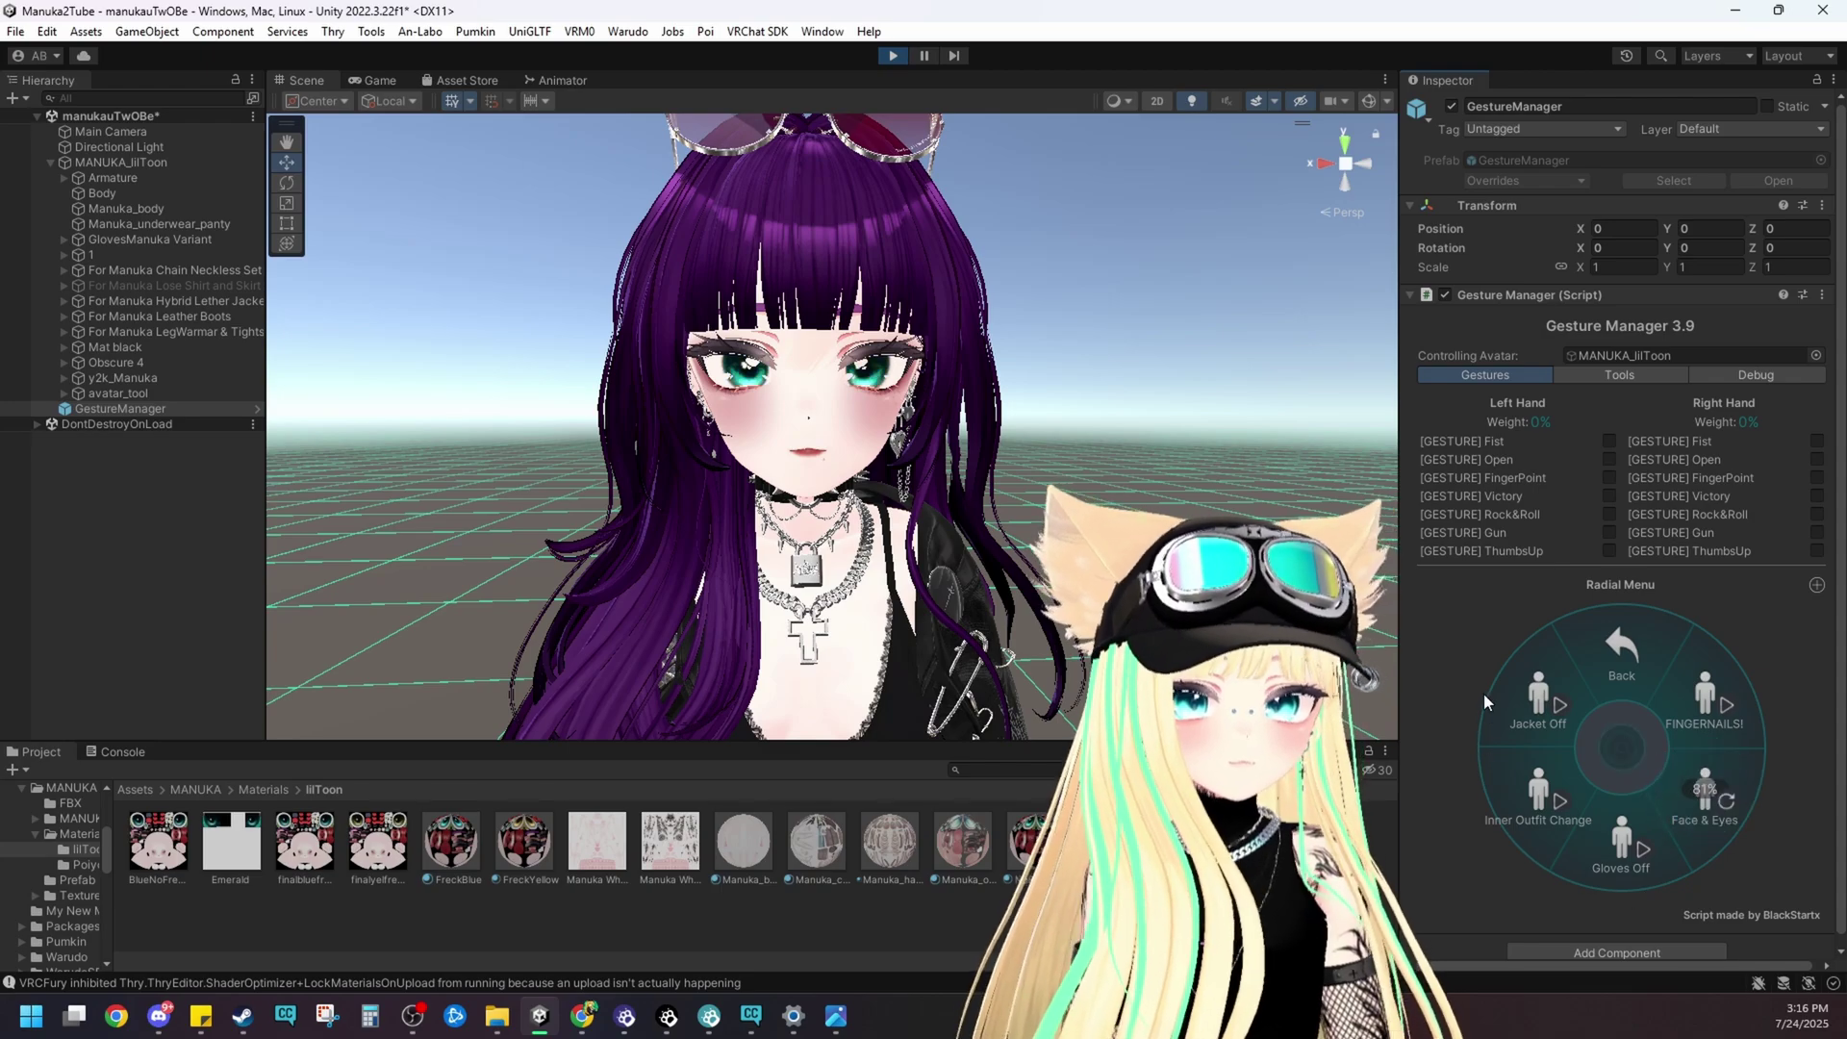
pyautogui.moveTo(856, 462); pyautogui.dragTo(782, 450, button='middle')
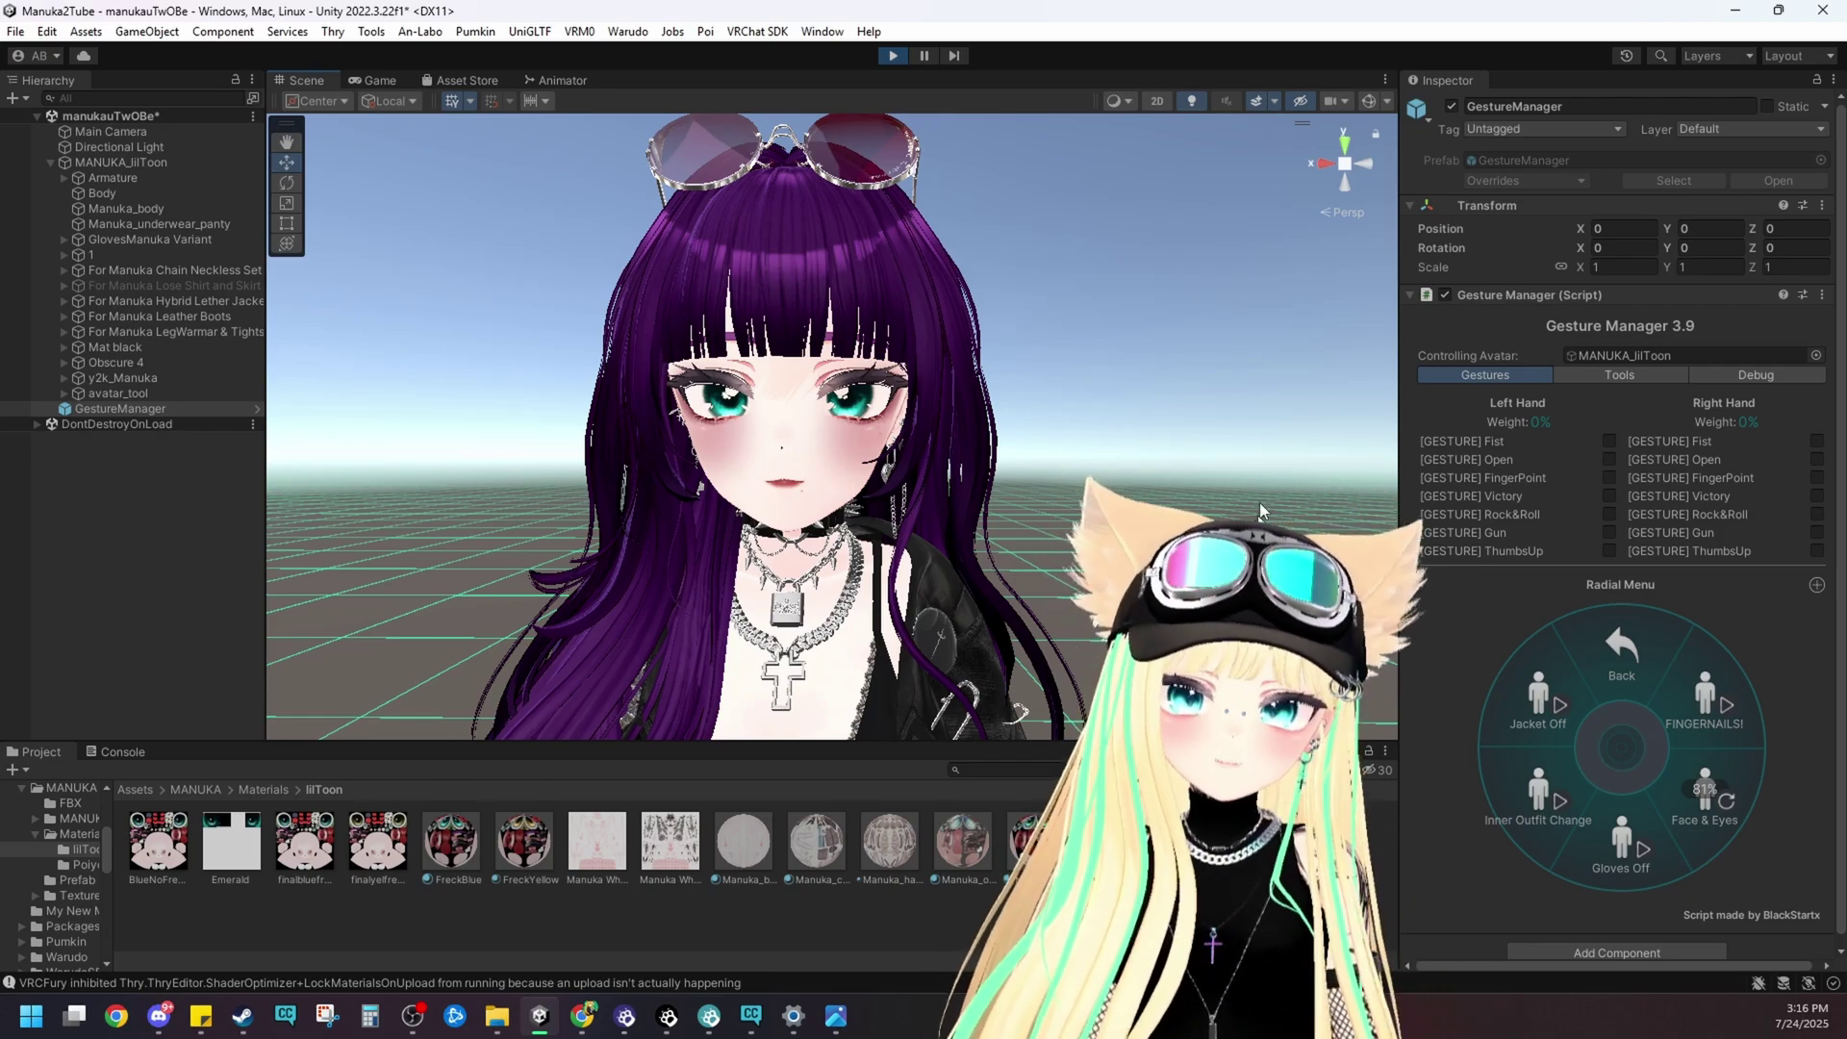
pyautogui.click(893, 56)
# - Duplicate the Manuka_body material and rename the copy TATTOOS
pyautogui.moveTo(828, 373); pyautogui.dragTo(824, 316, button='middle')
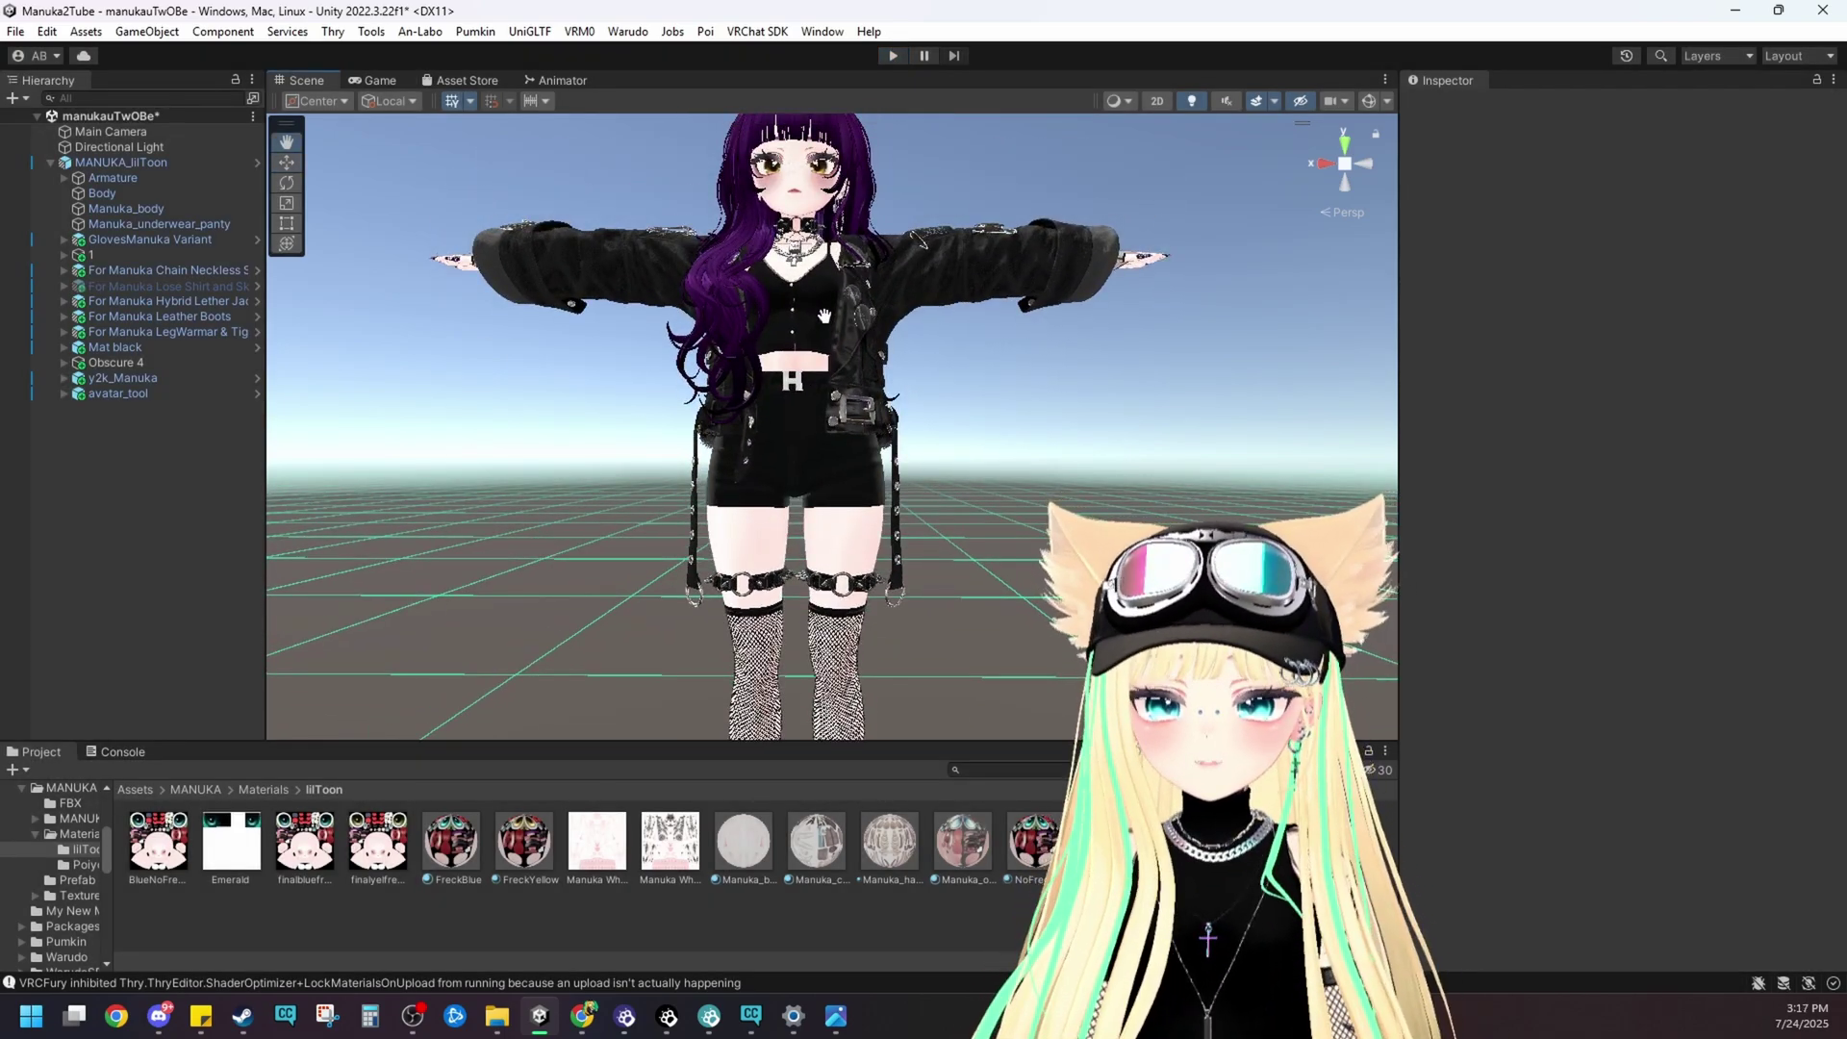
pyautogui.moveTo(829, 330); pyautogui.dragTo(885, 397, button='middle')
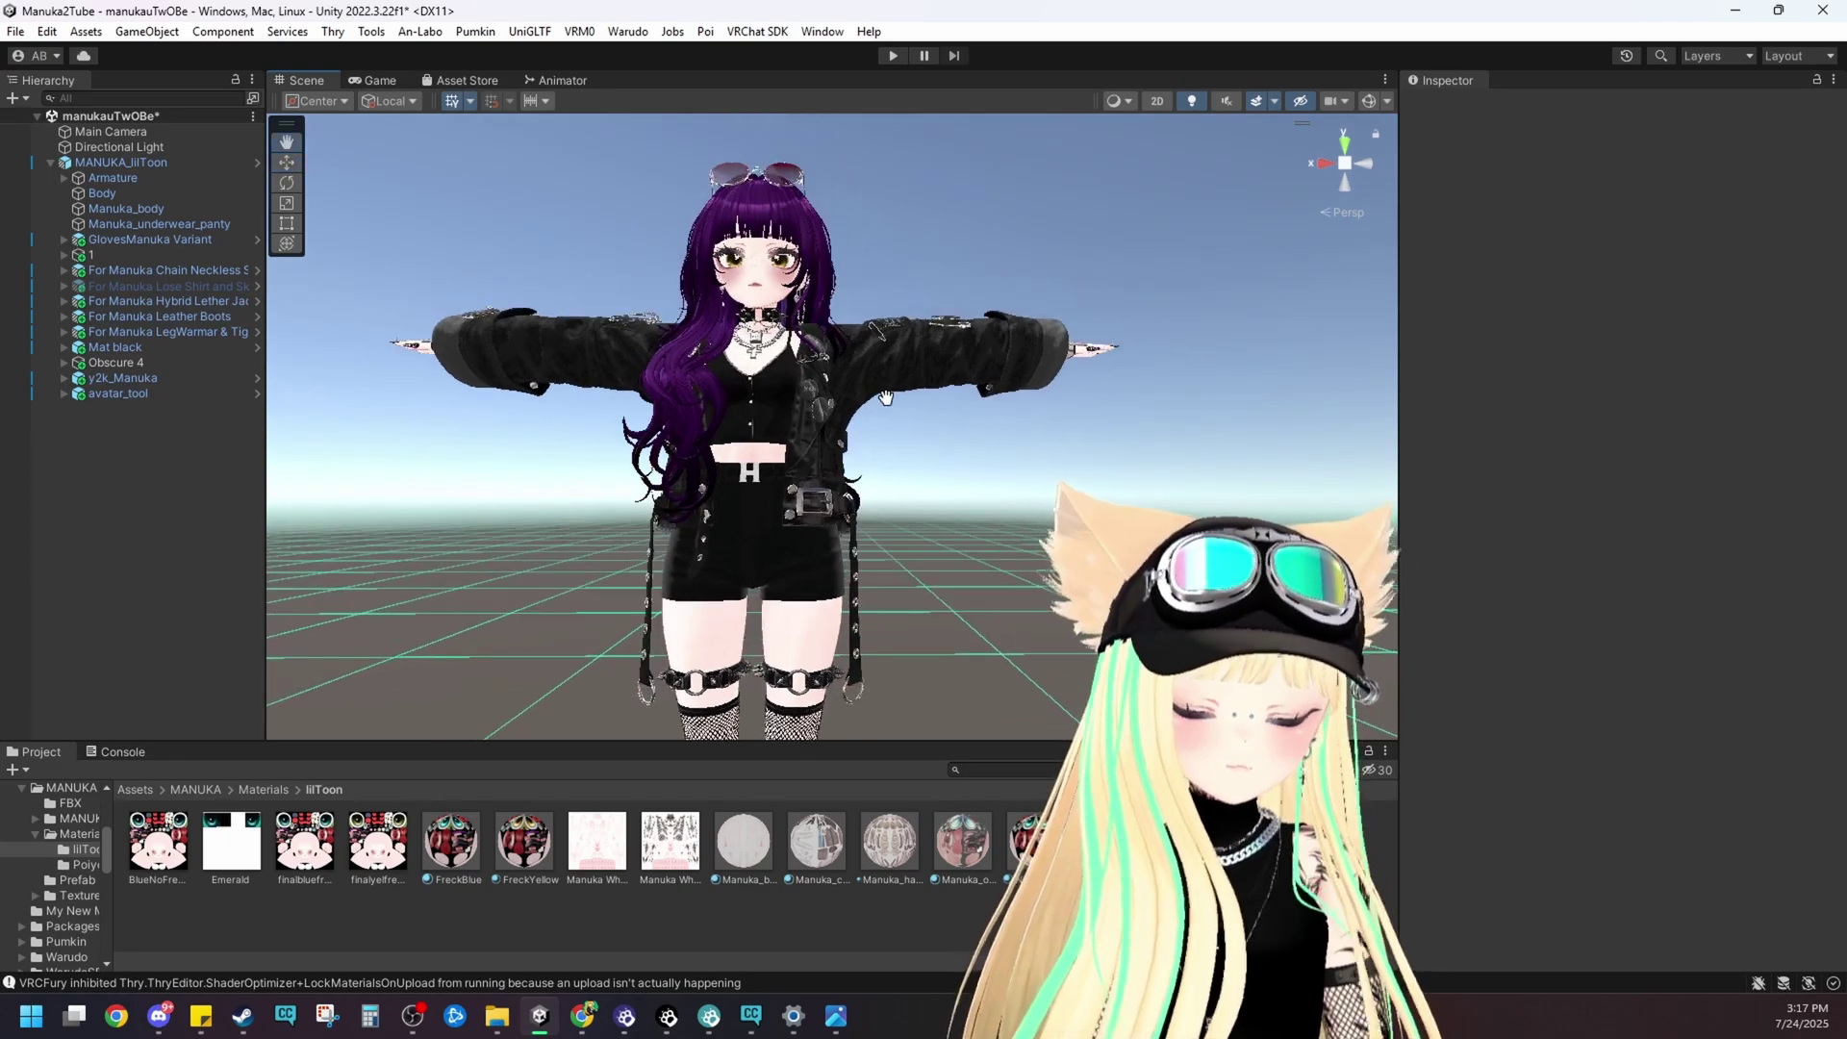
pyautogui.click(743, 840)
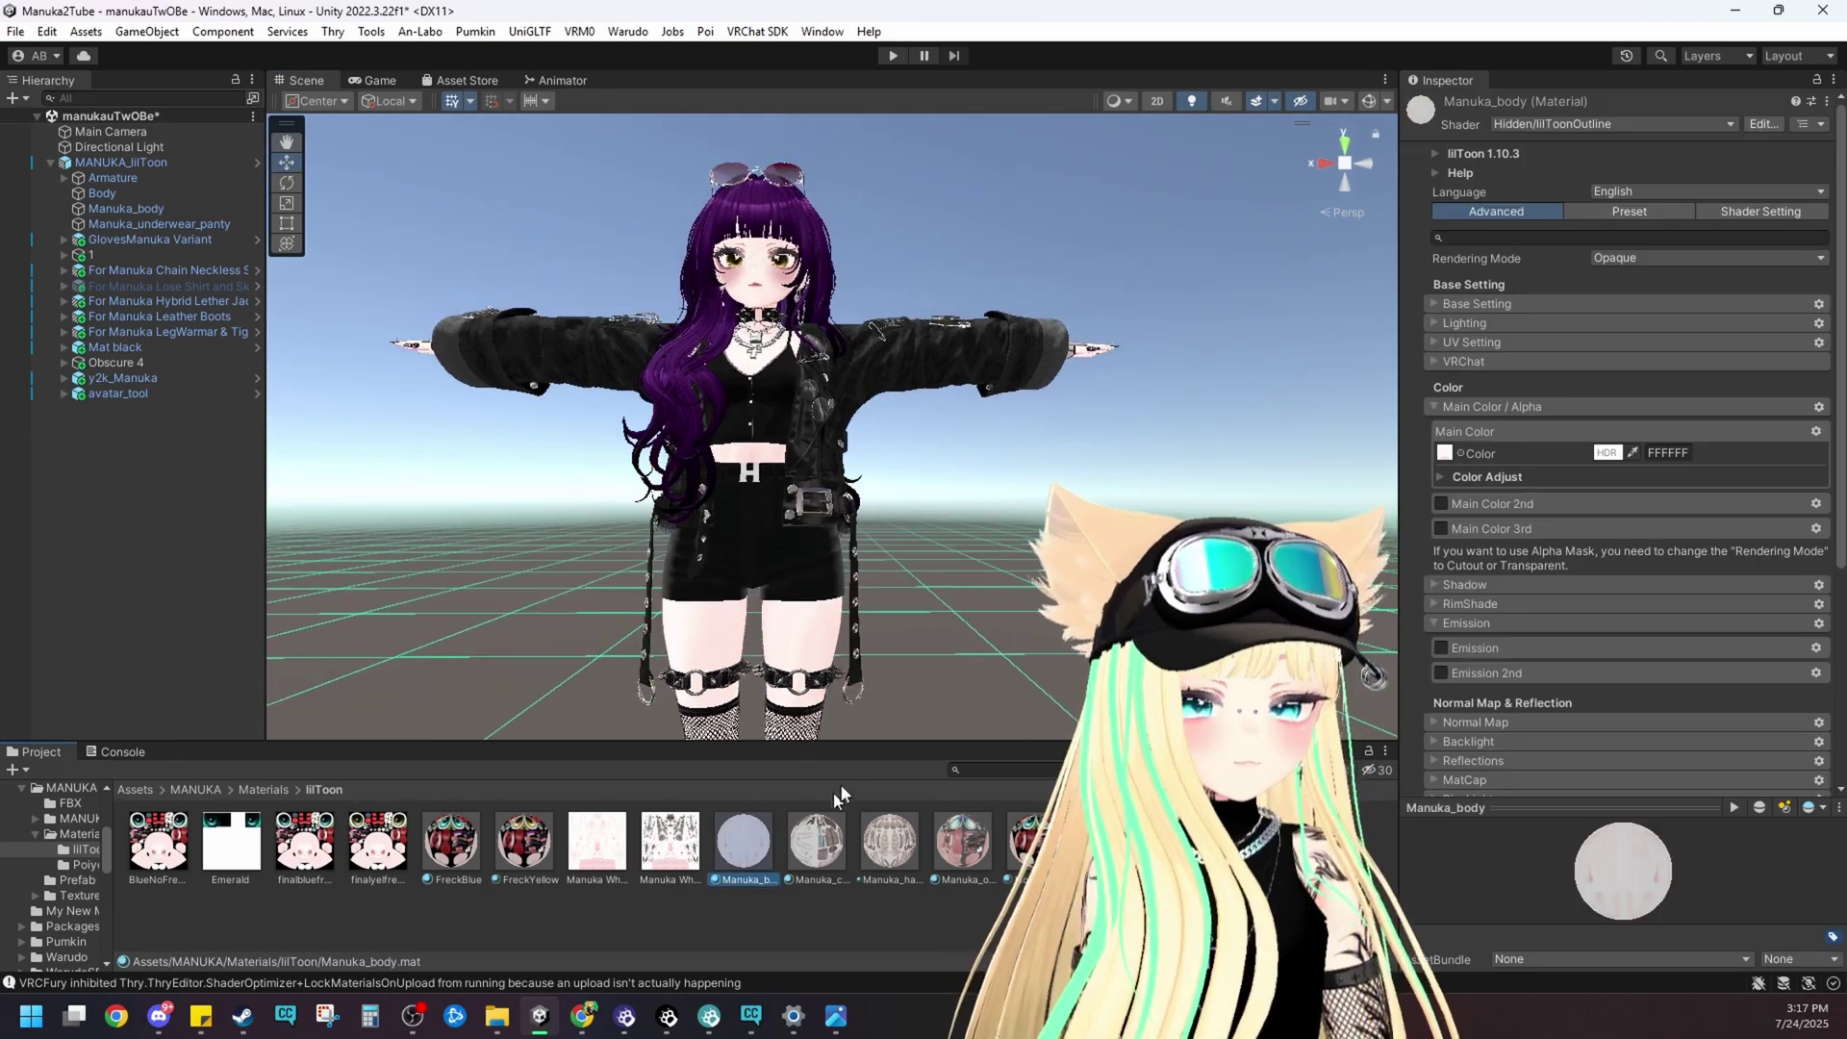
pyautogui.rightClick(781, 820)
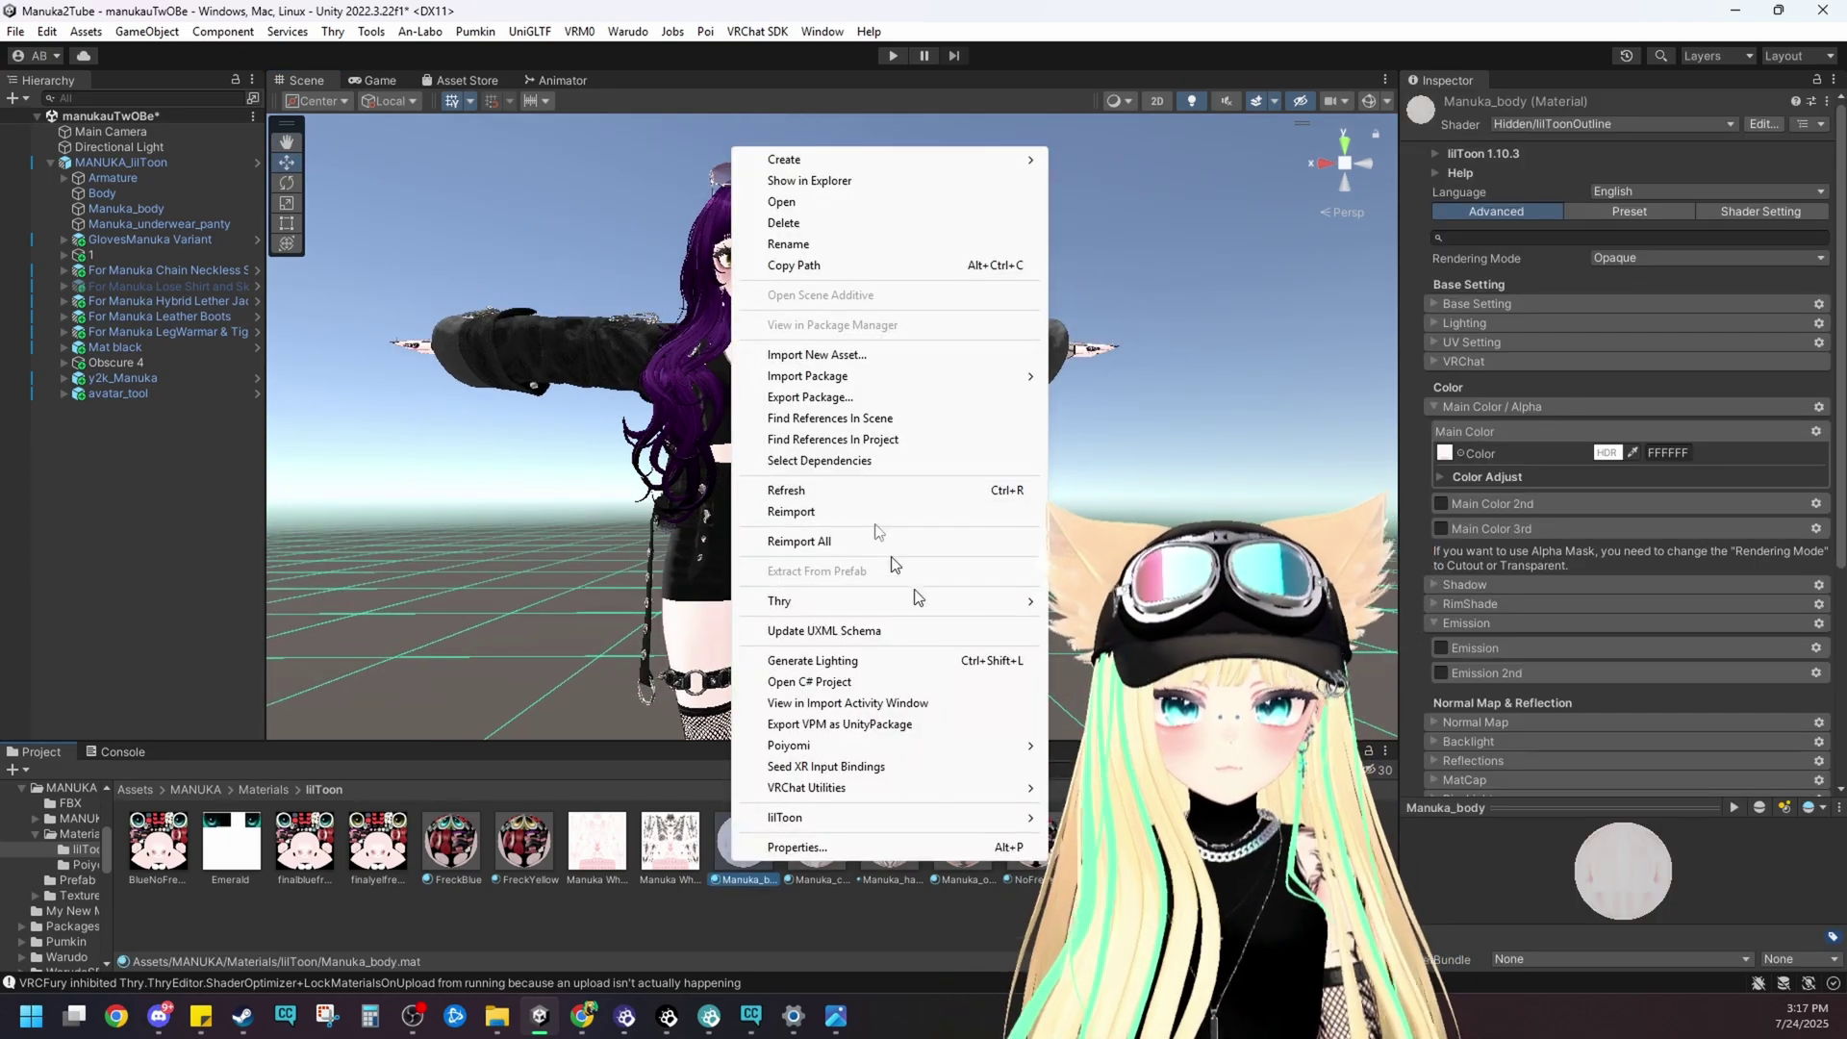
pyautogui.click(770, 880)
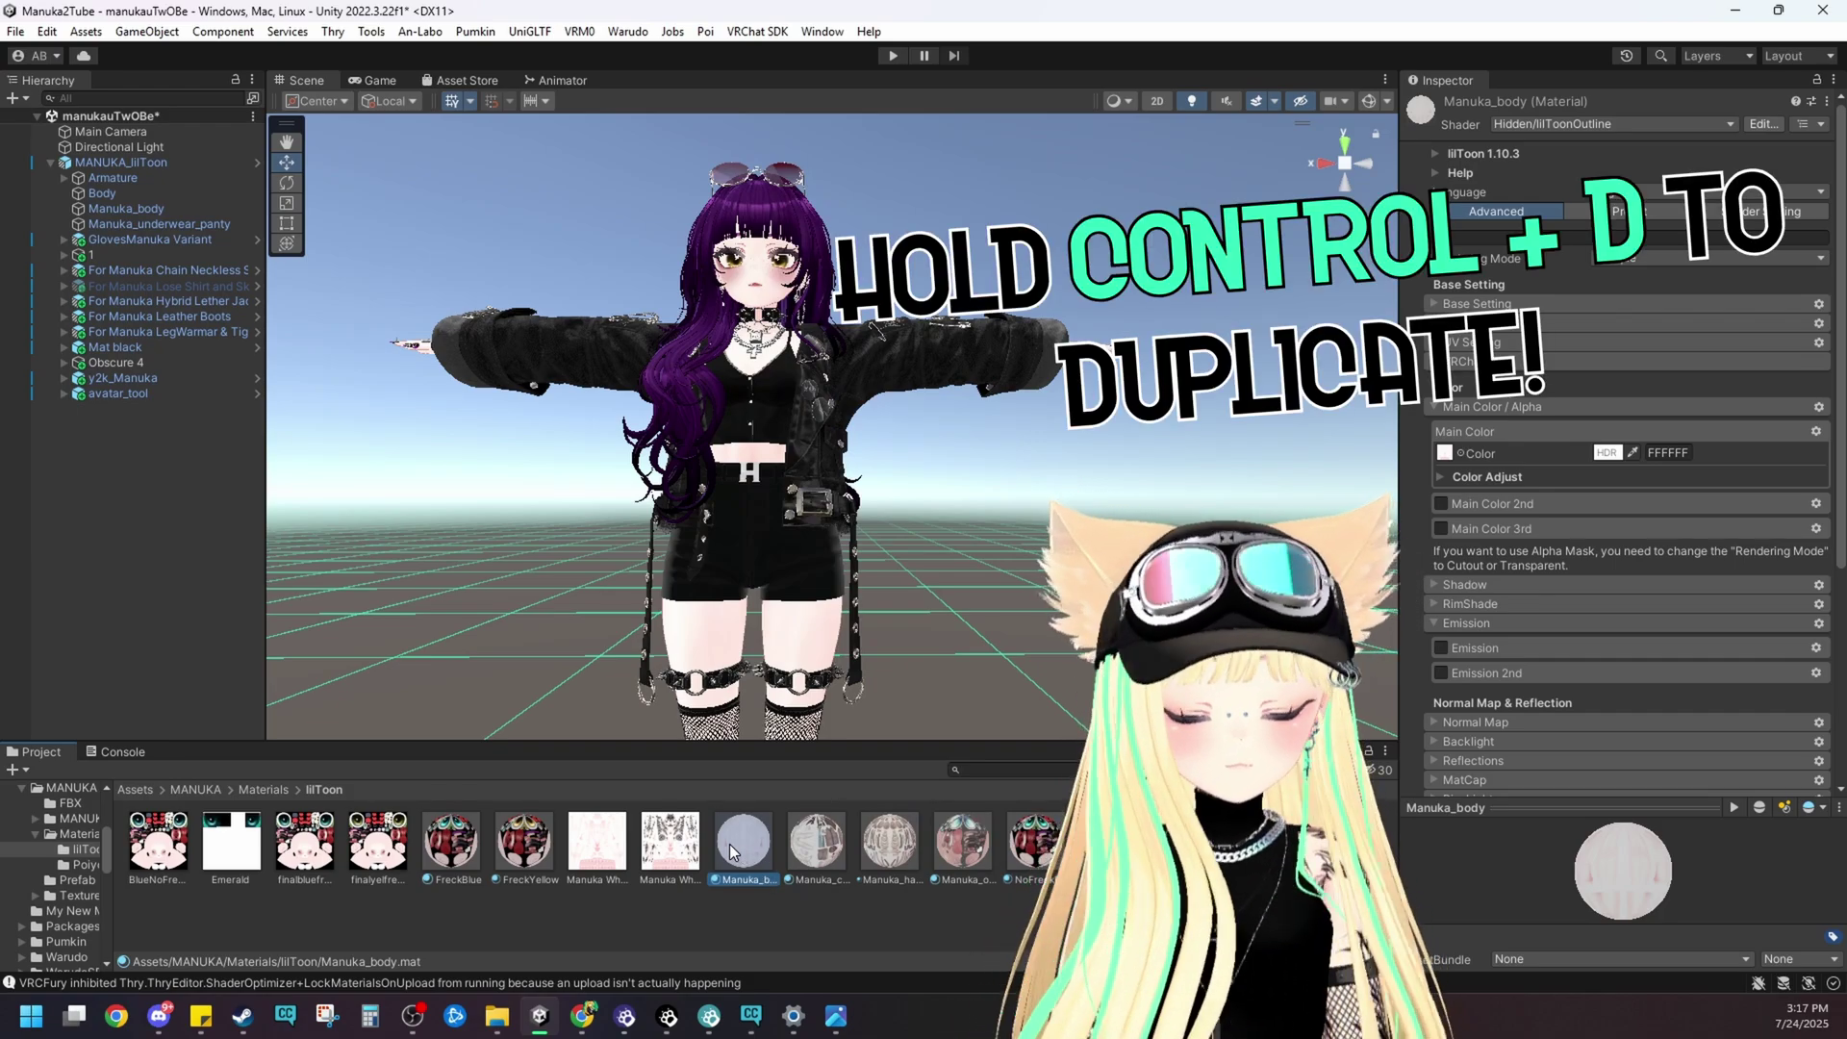
pyautogui.hotkey('ctrl', 'd')
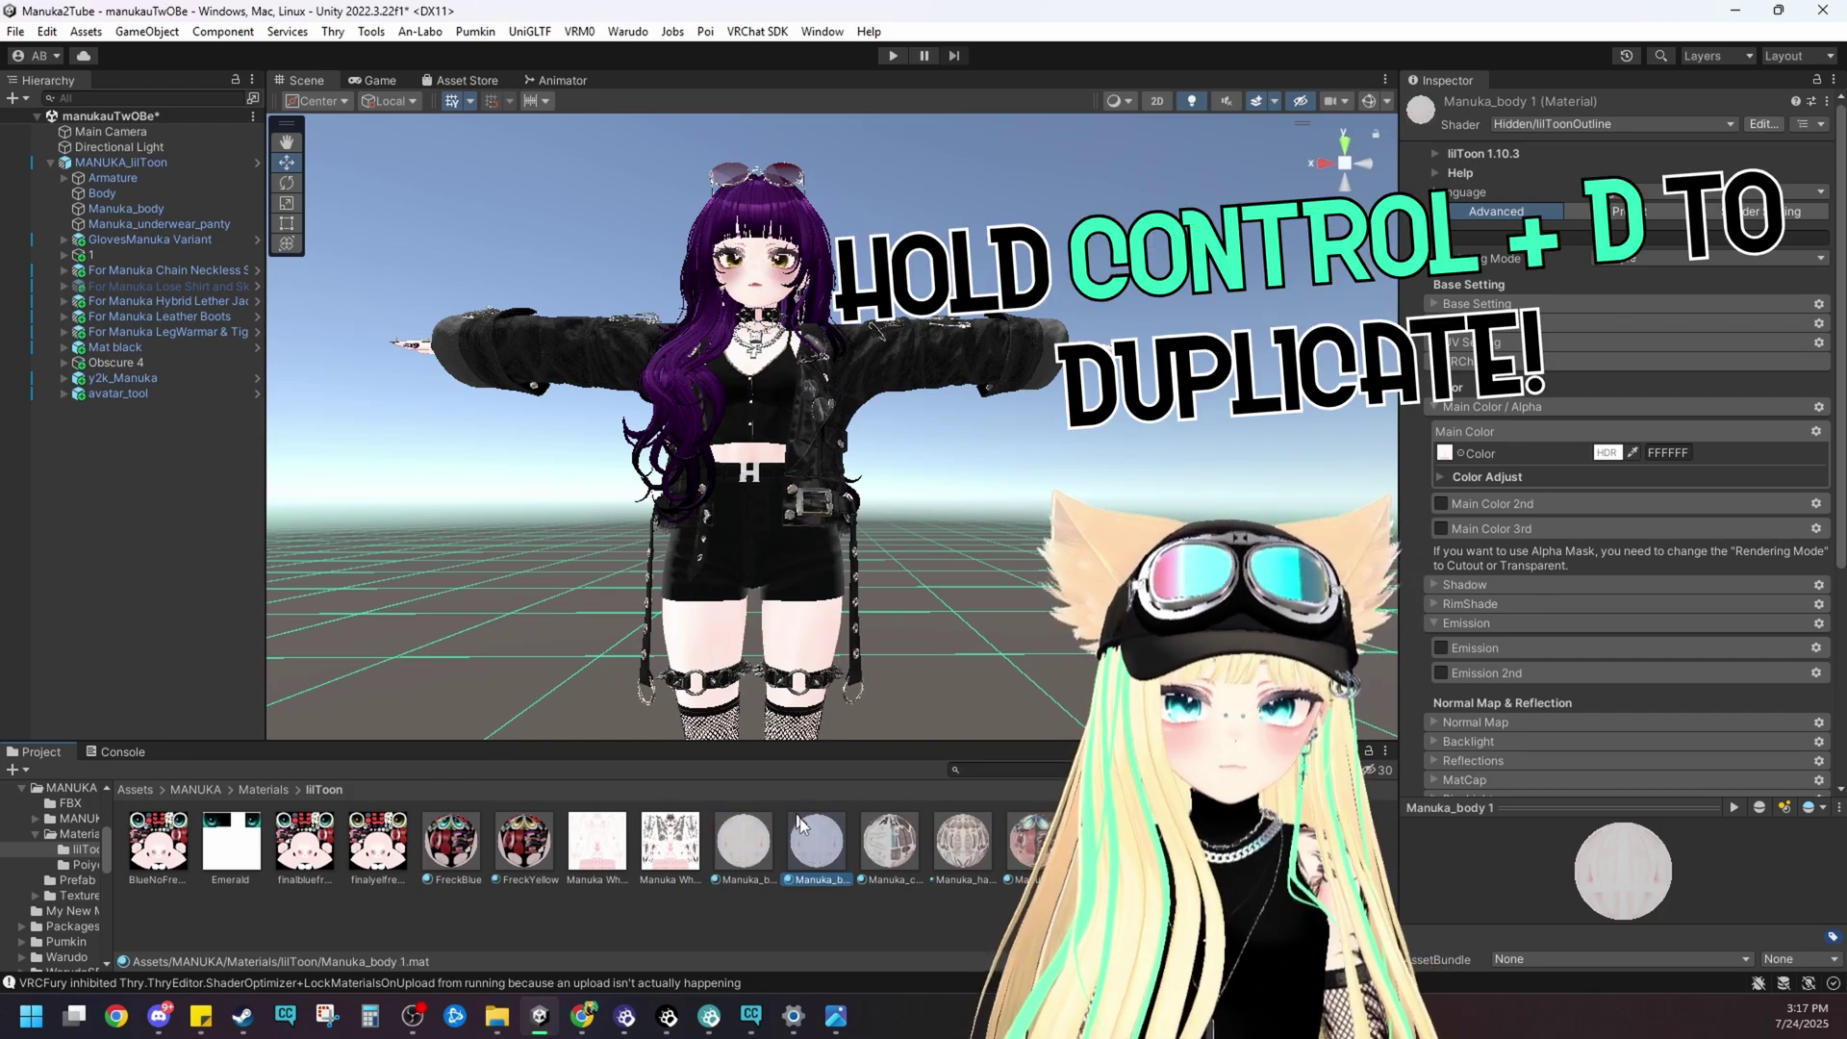
pyautogui.rightClick(811, 877)
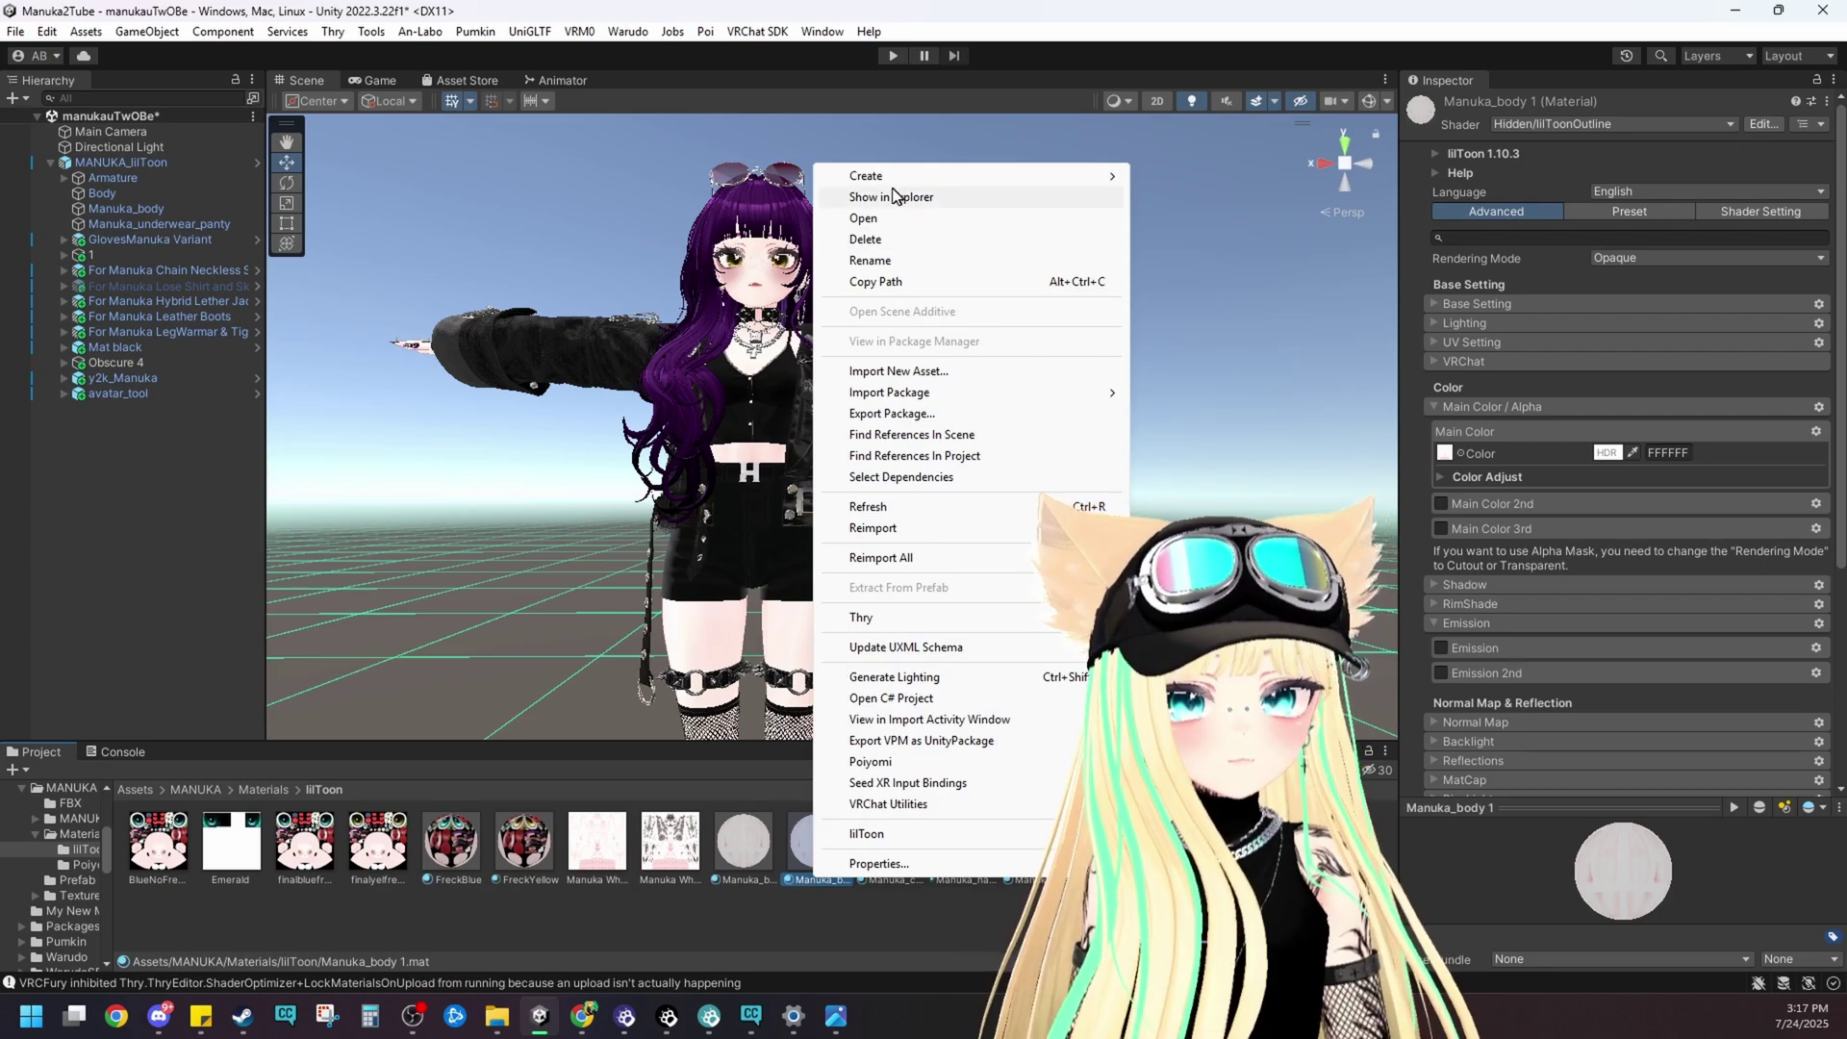
pyautogui.click(881, 257)
pyautogui.write('TATTOOS')
pyautogui.press('Return')
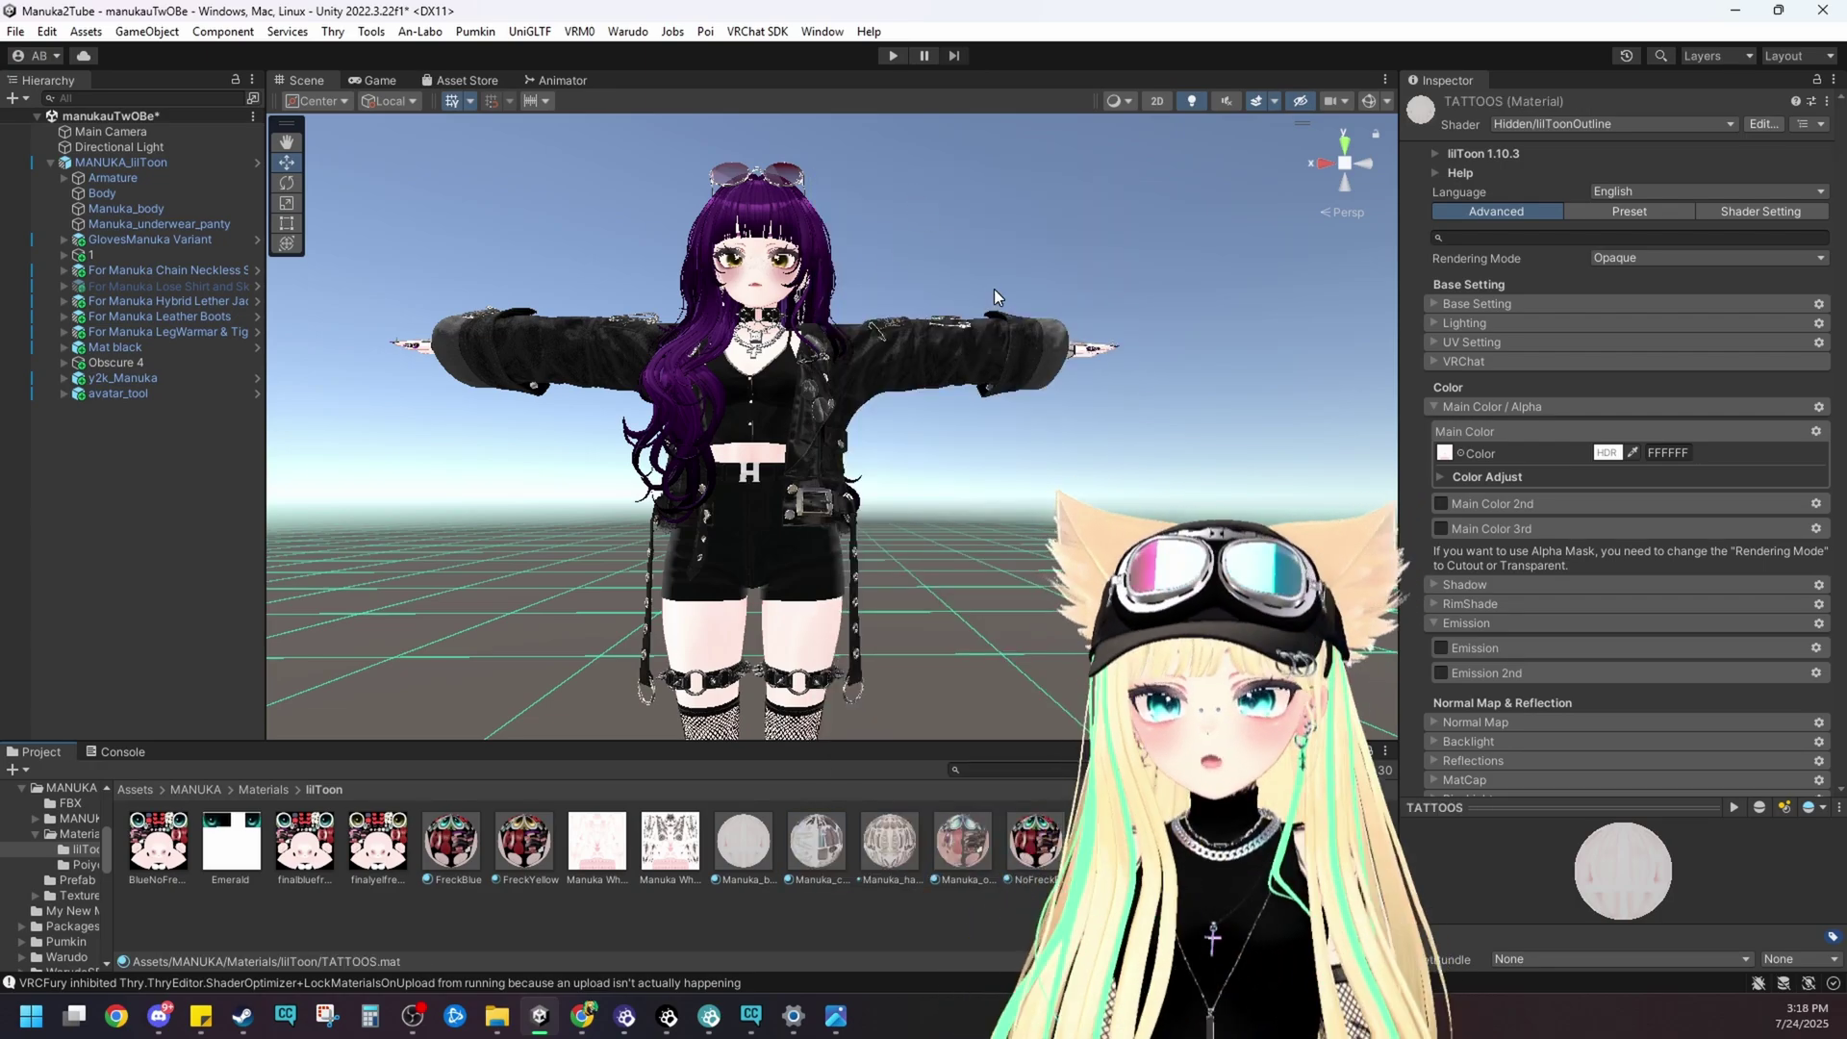
# - Select the avatar's Manuka_body mesh and add a VRCFury Toggle component with the menu path Custom/TATTOOS
pyautogui.click(1093, 360)
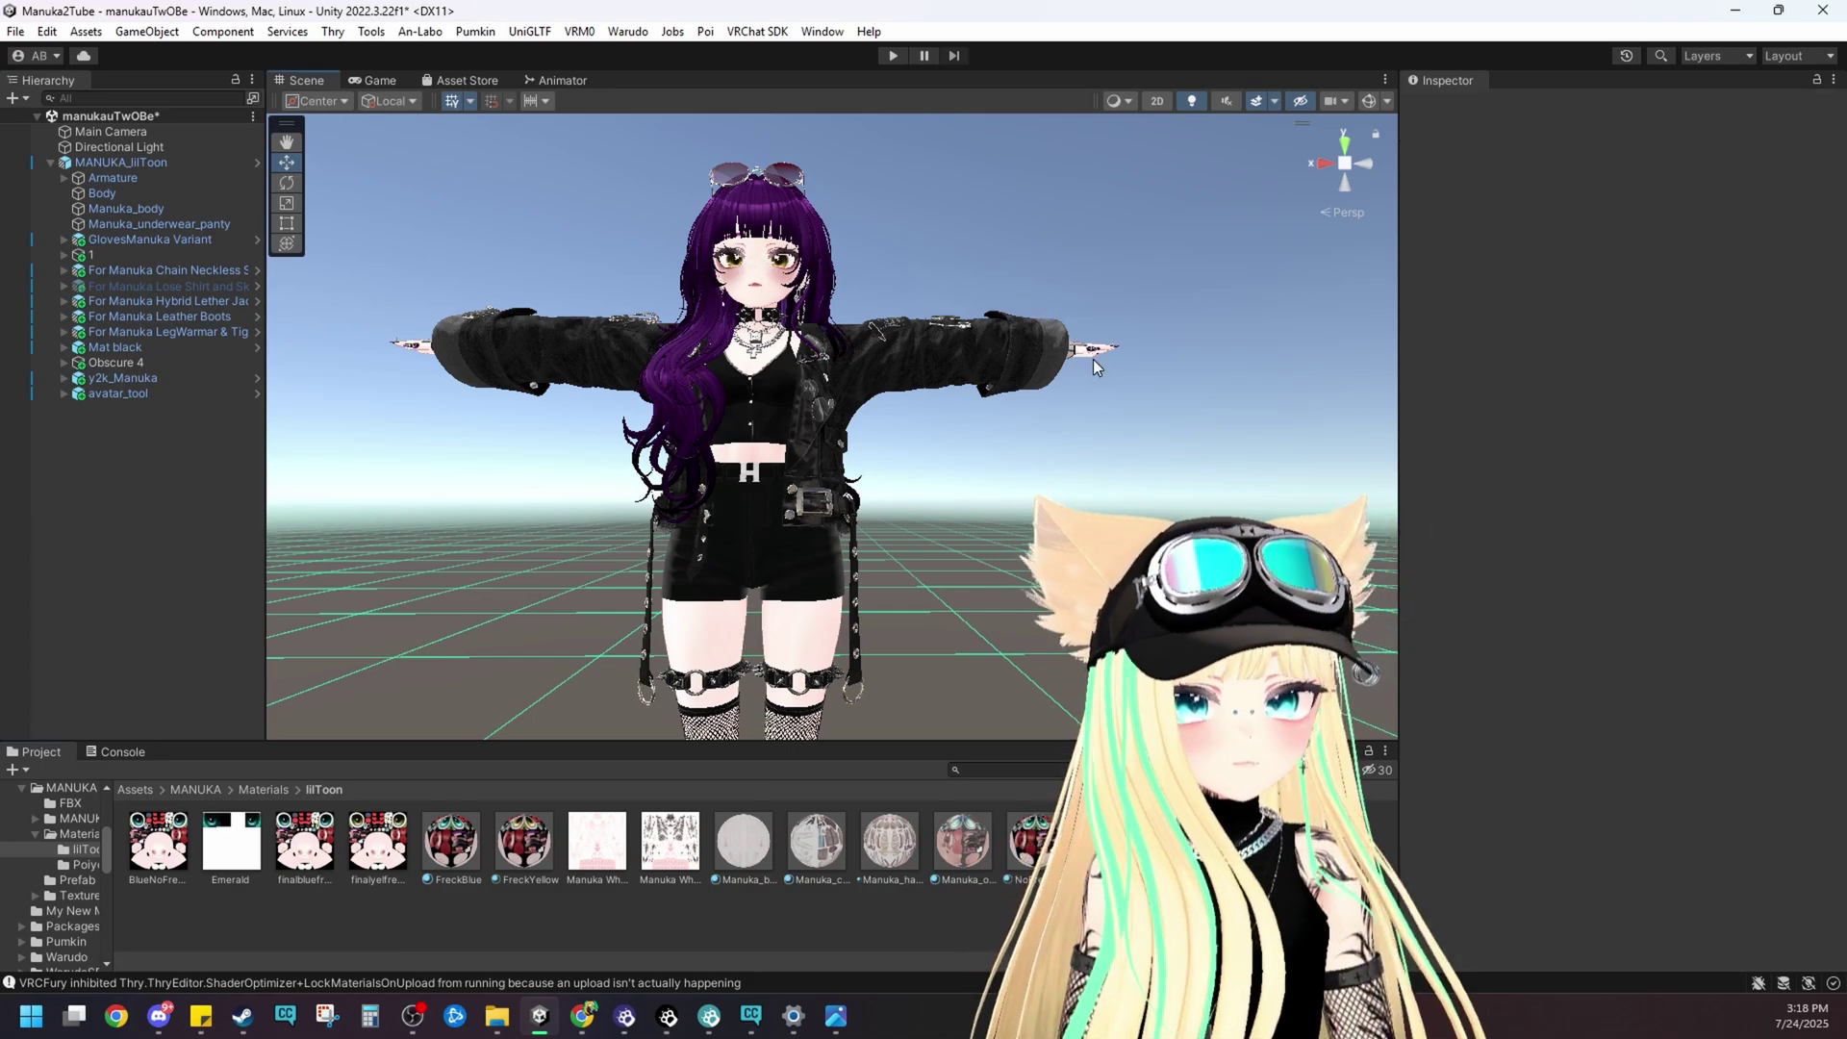
pyautogui.click(1088, 361)
pyautogui.scroll(-10, 1443, 625)
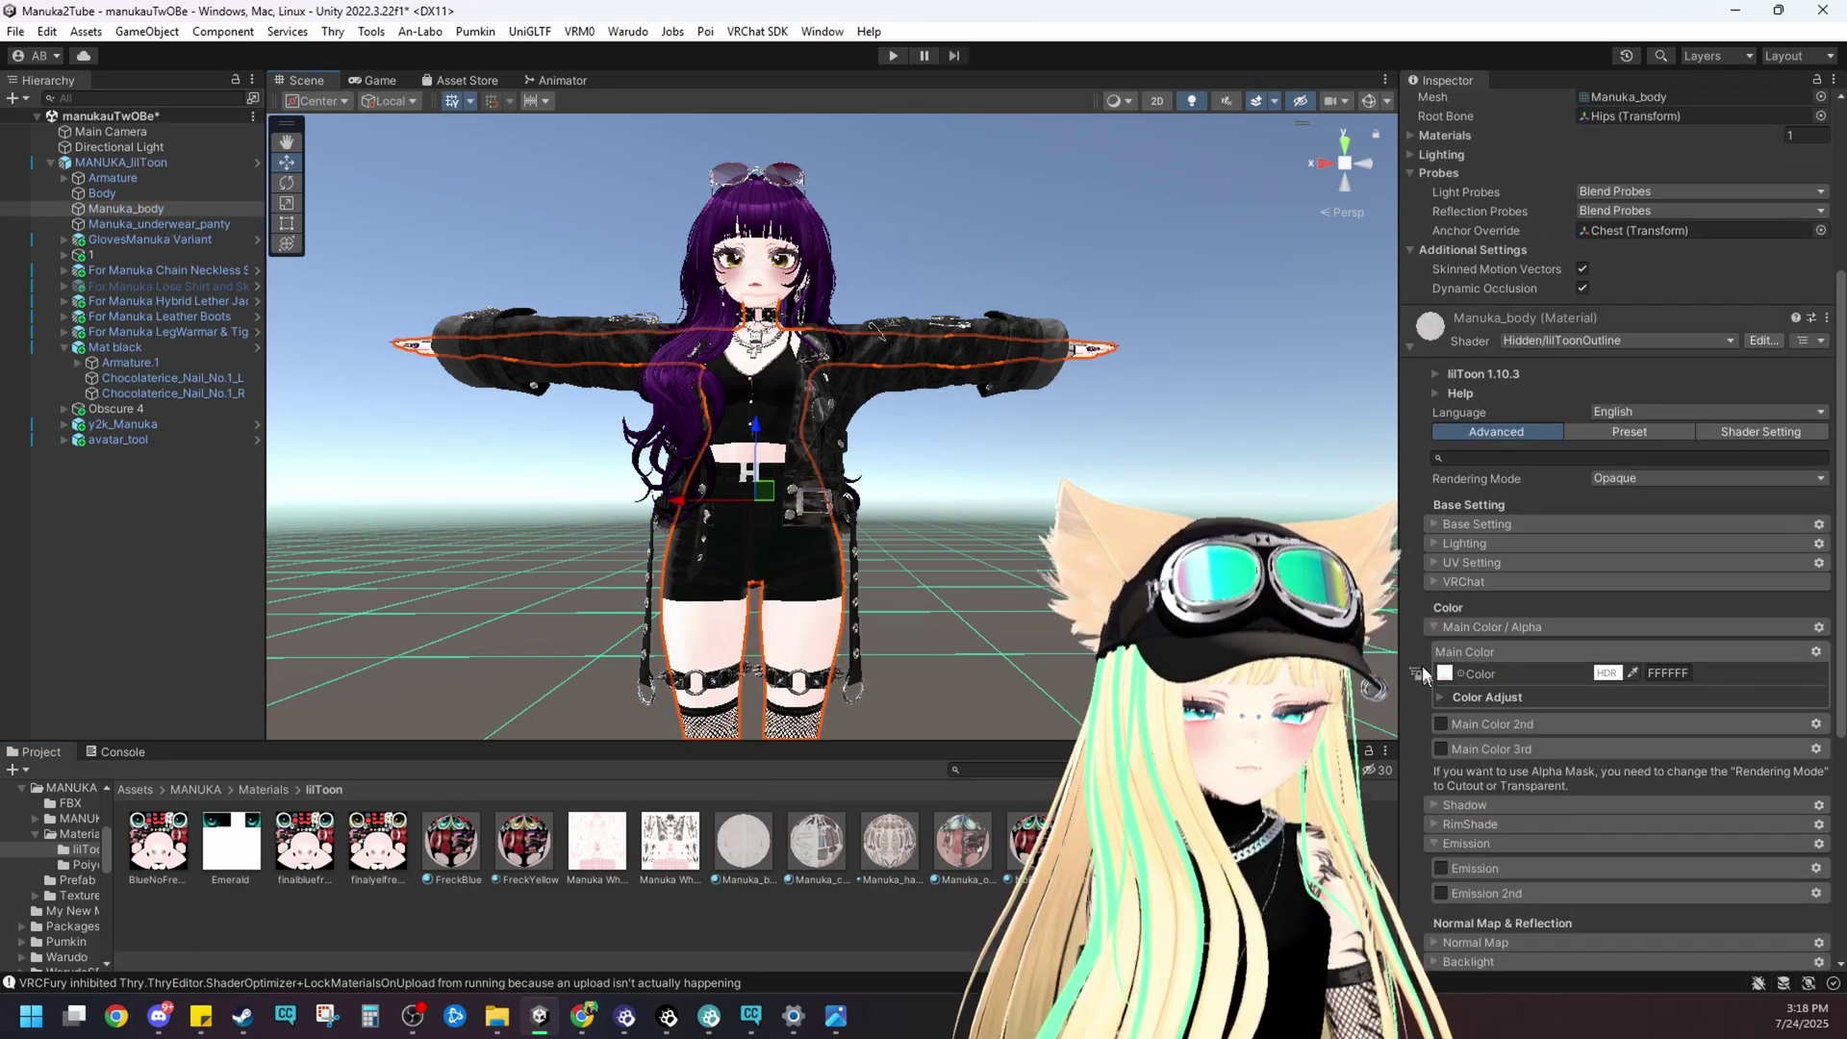
pyautogui.scroll(-3, 1461, 433)
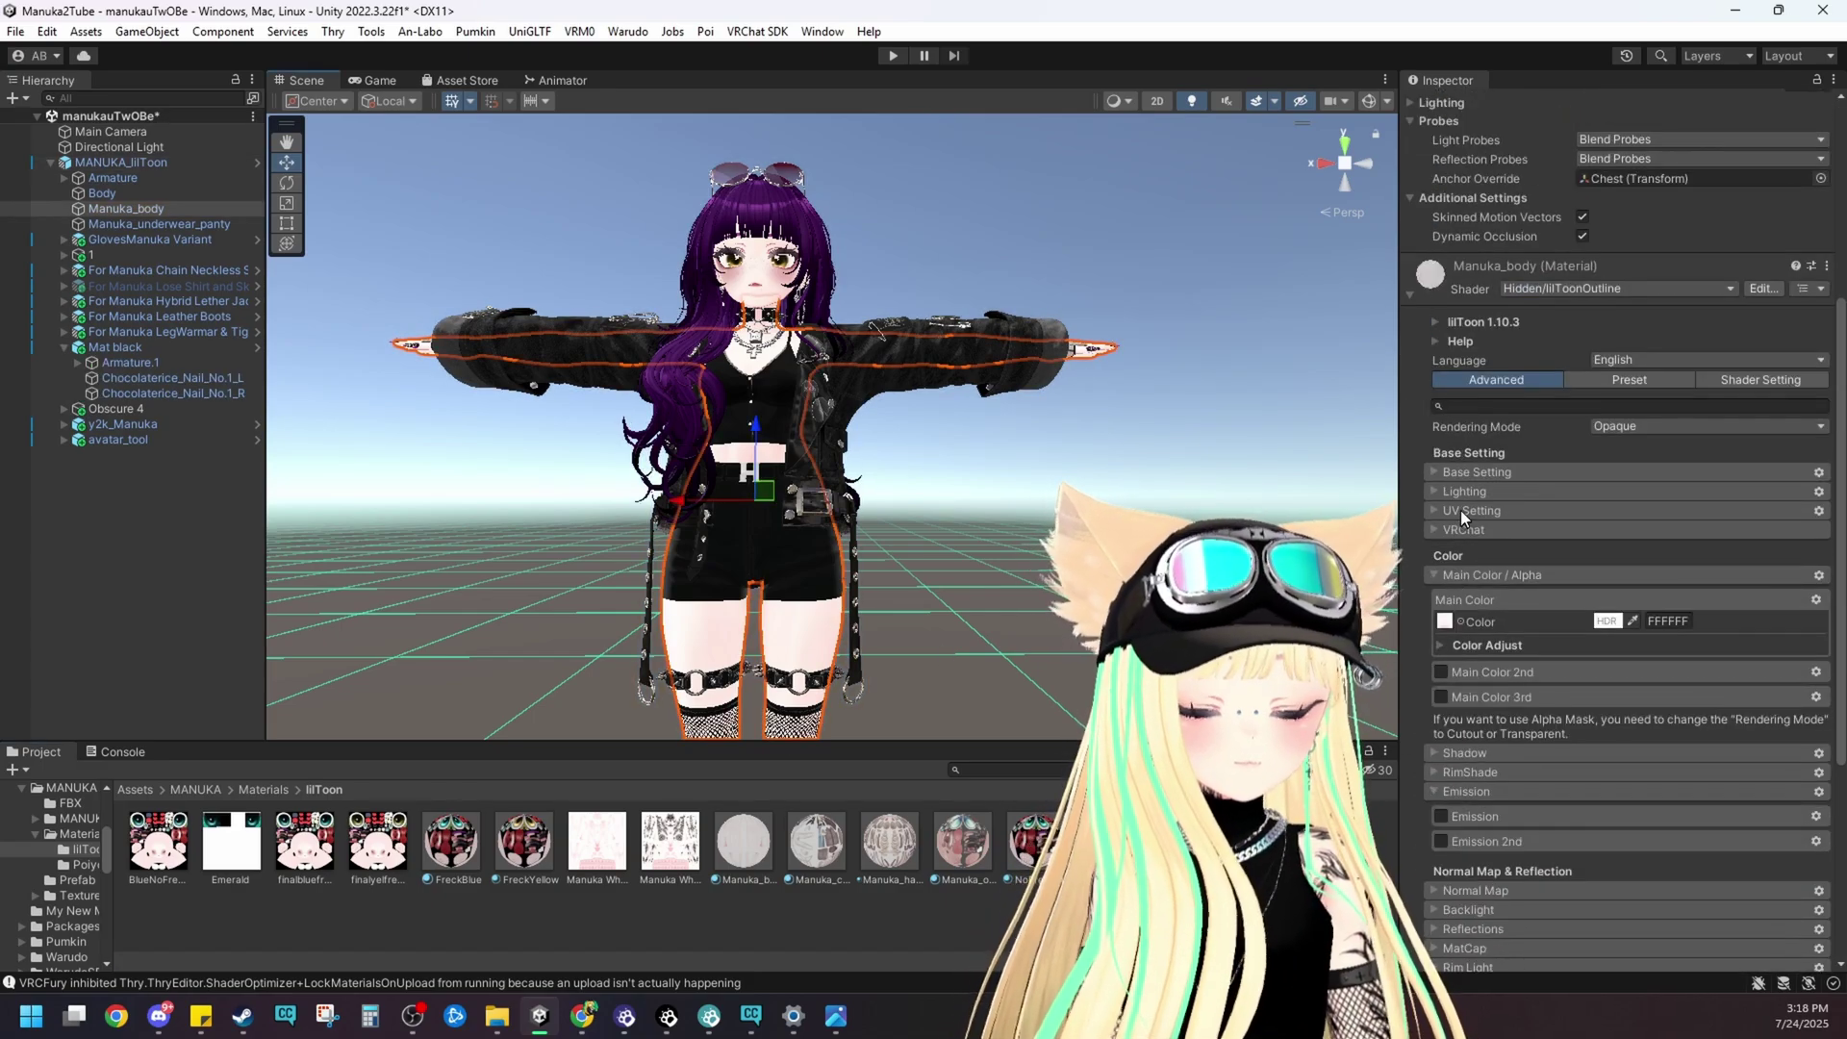
pyautogui.click(1589, 950)
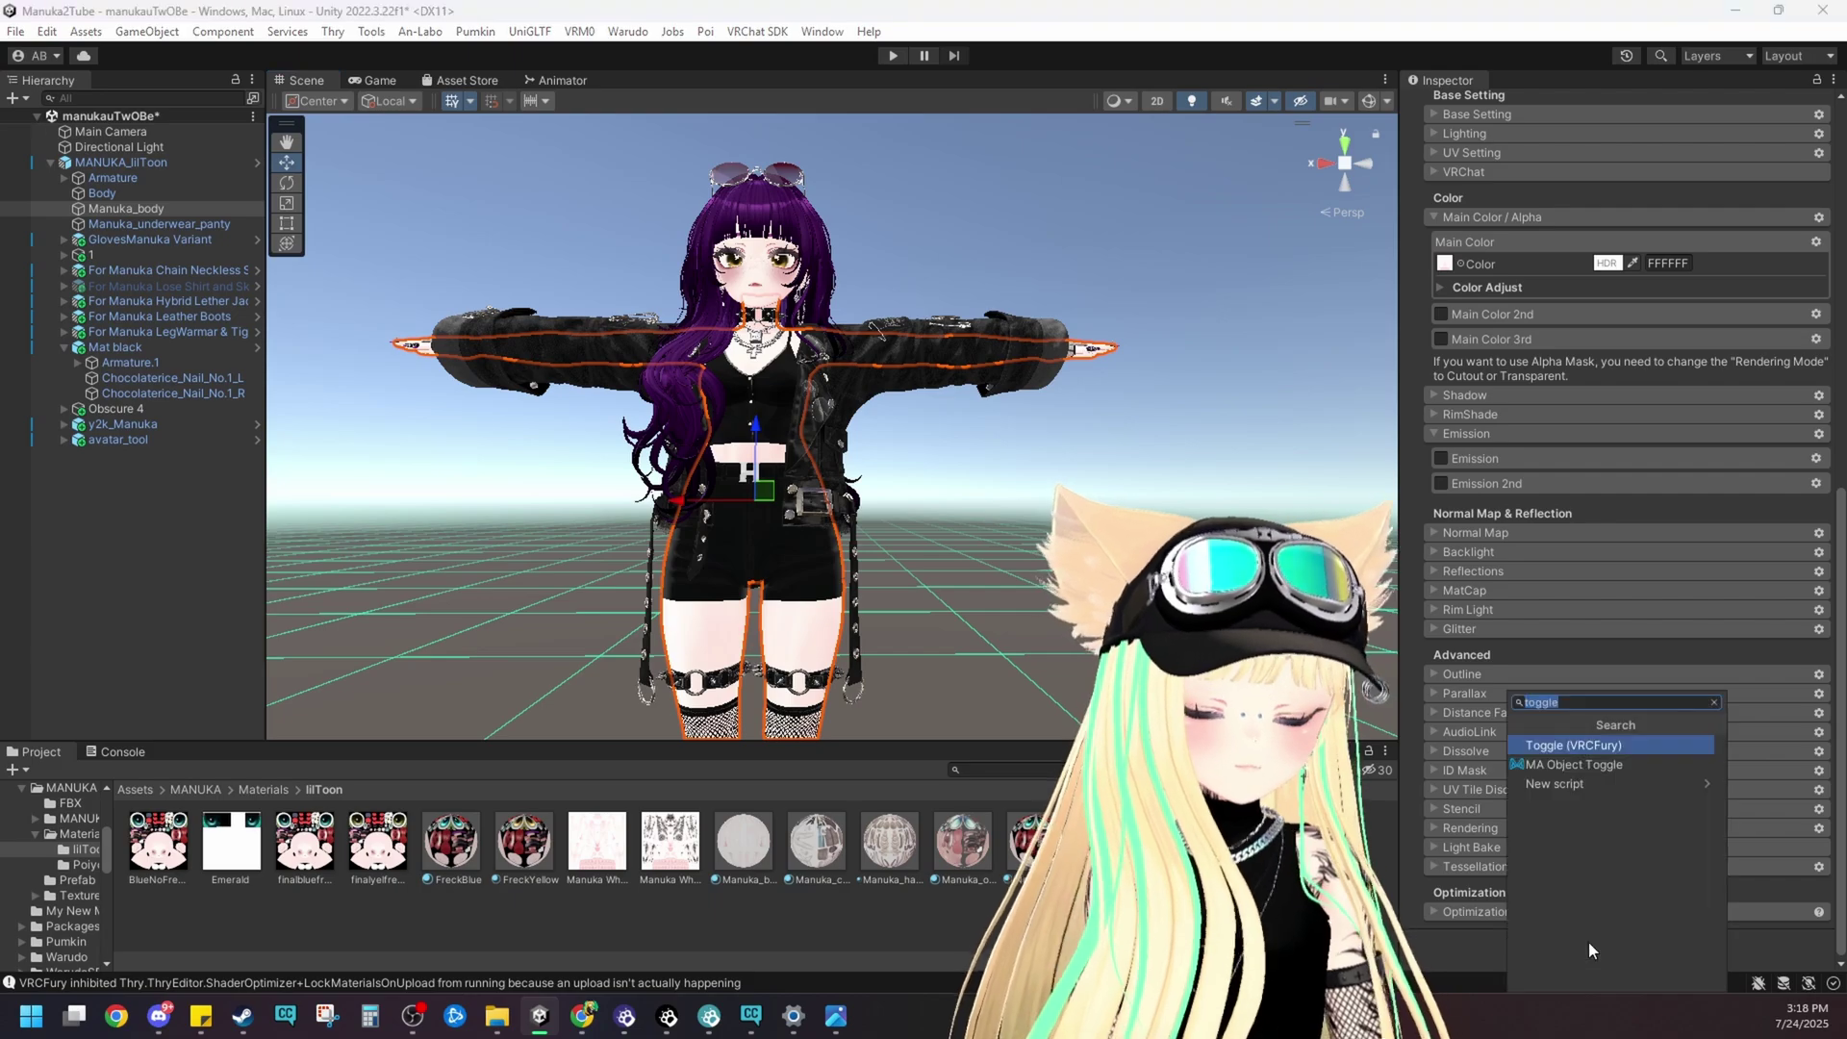
pyautogui.click(1549, 745)
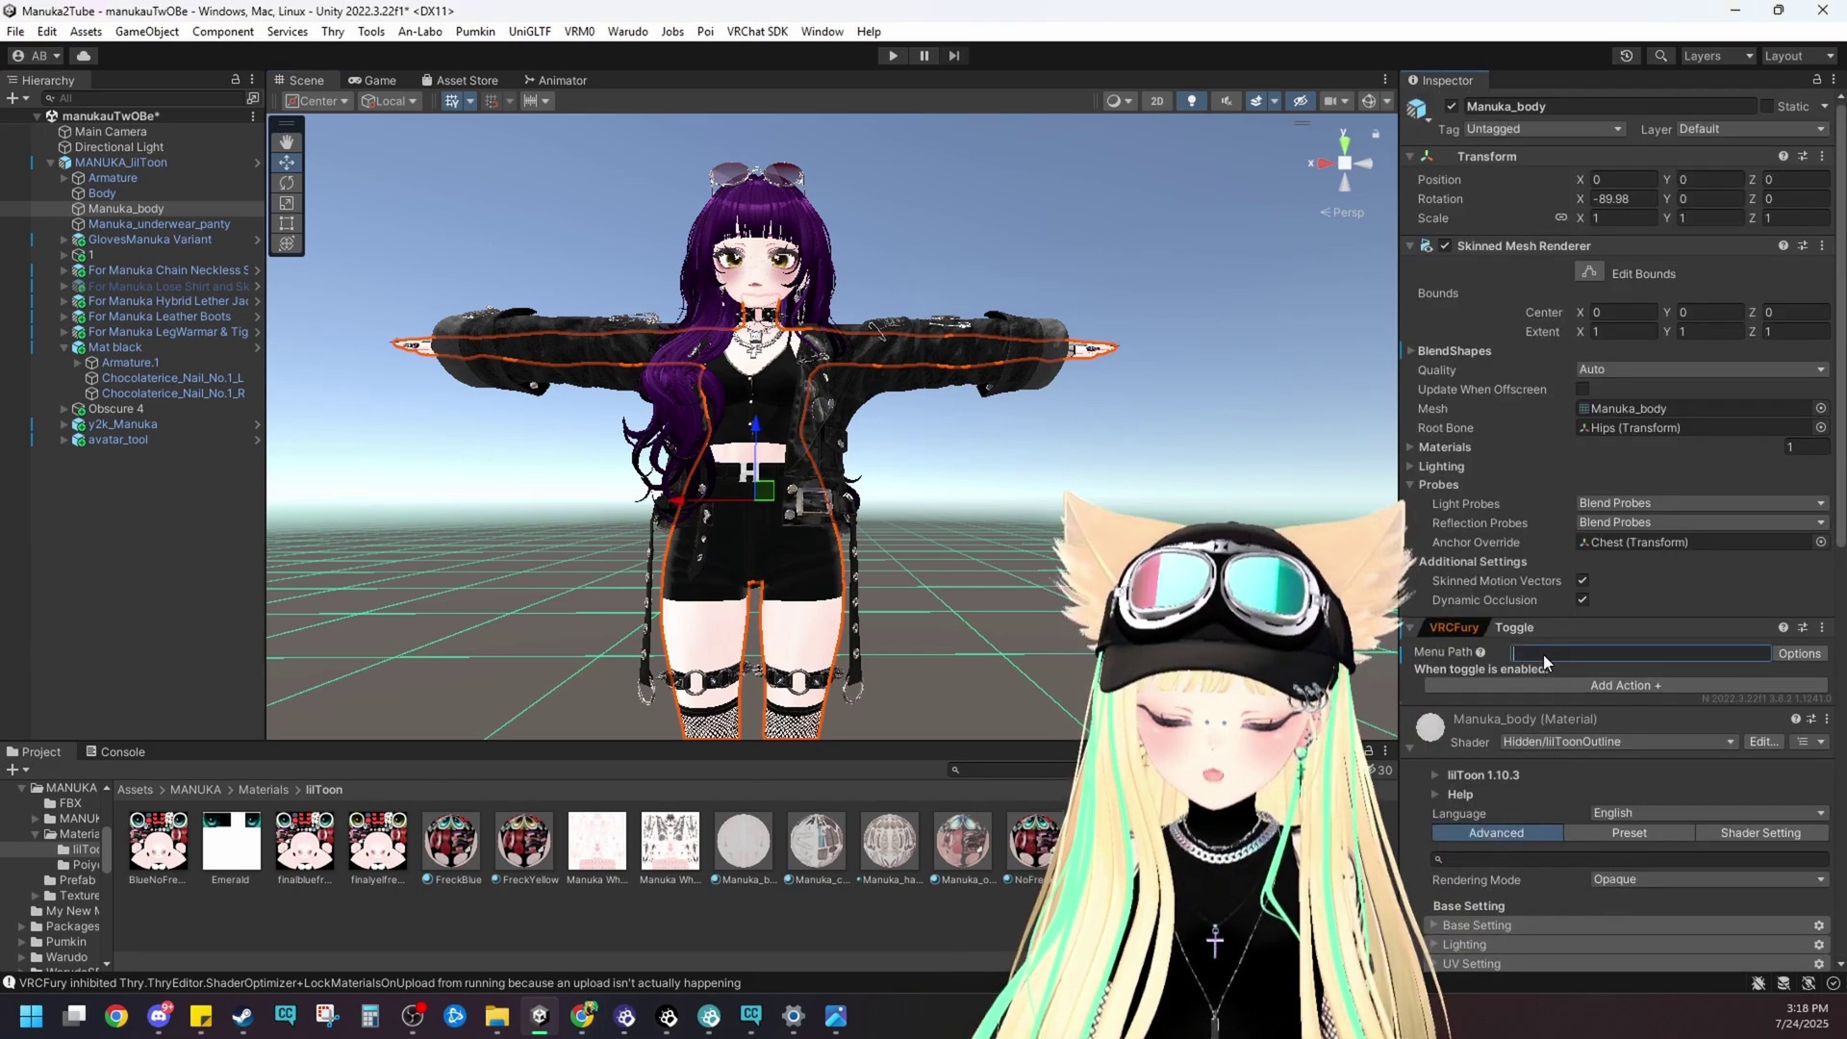
pyautogui.write('Custom/TATTOOS')
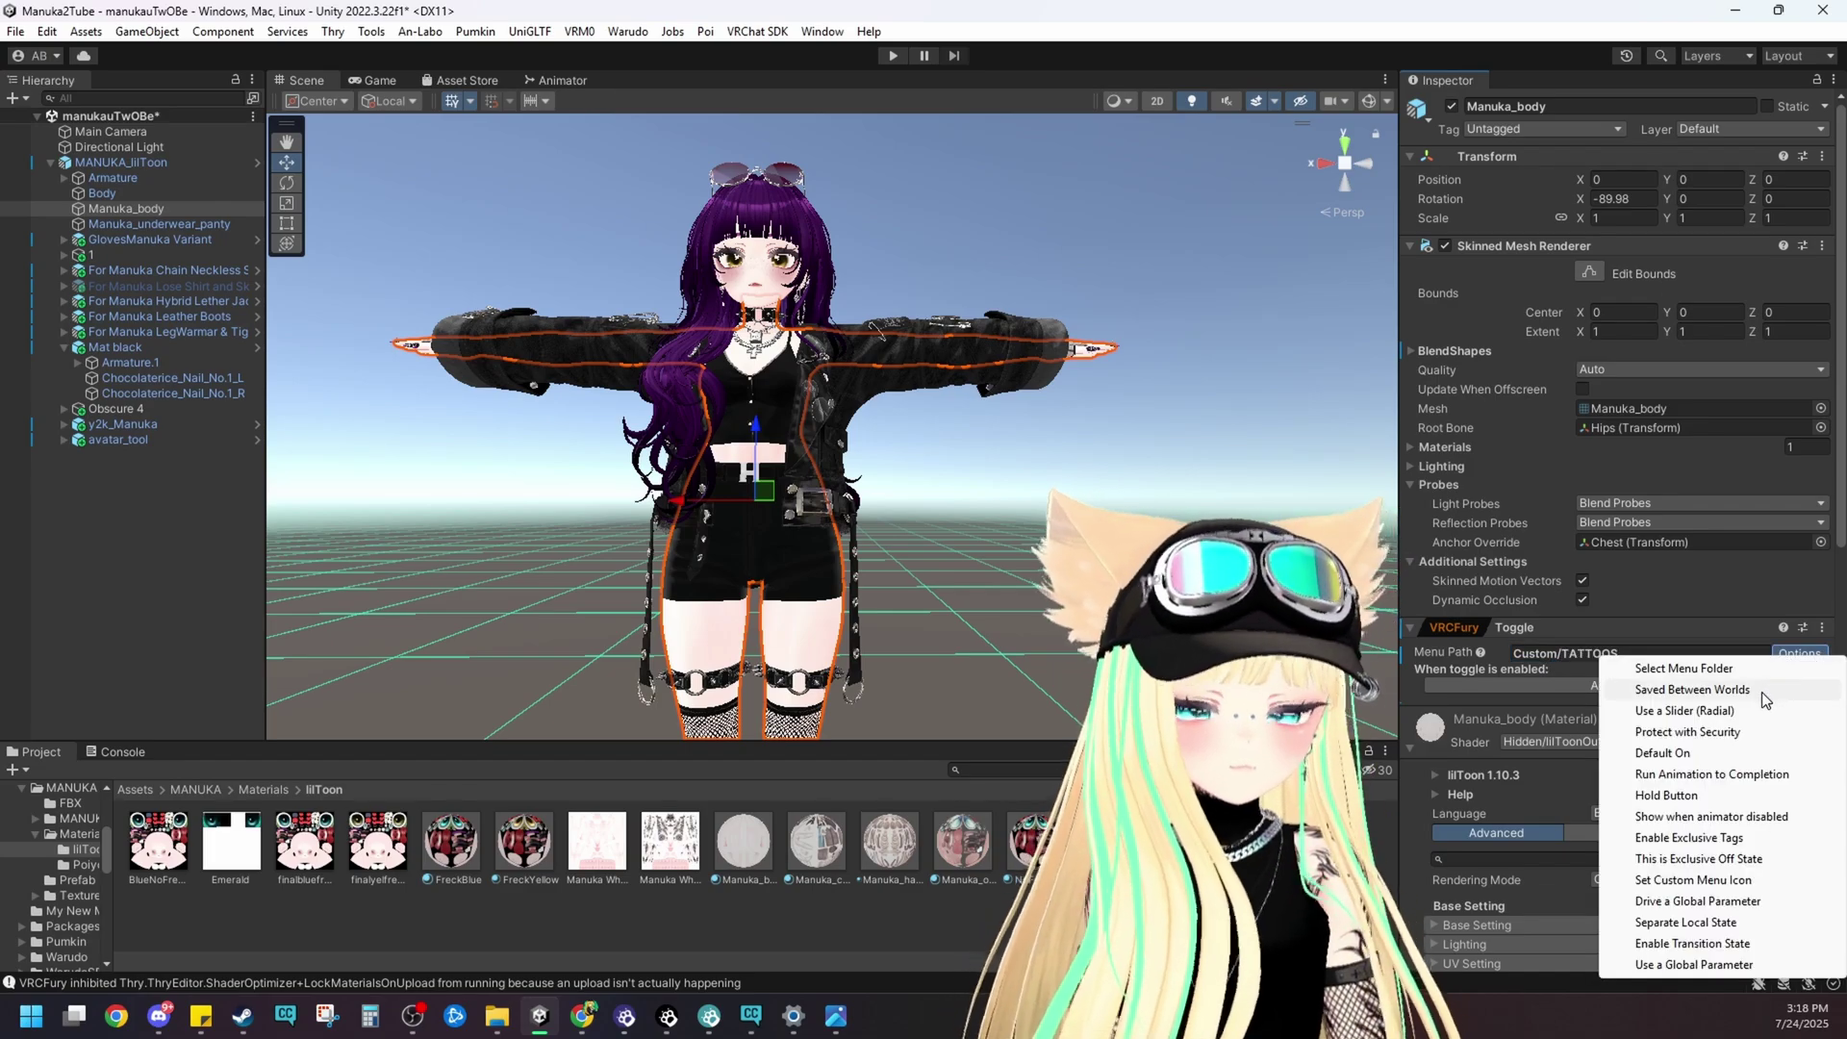
# - Make the TATTOOS toggle saved between worlds and turn it into a radial slider
pyautogui.click(1762, 691)
pyautogui.click(1782, 651)
pyautogui.click(1730, 705)
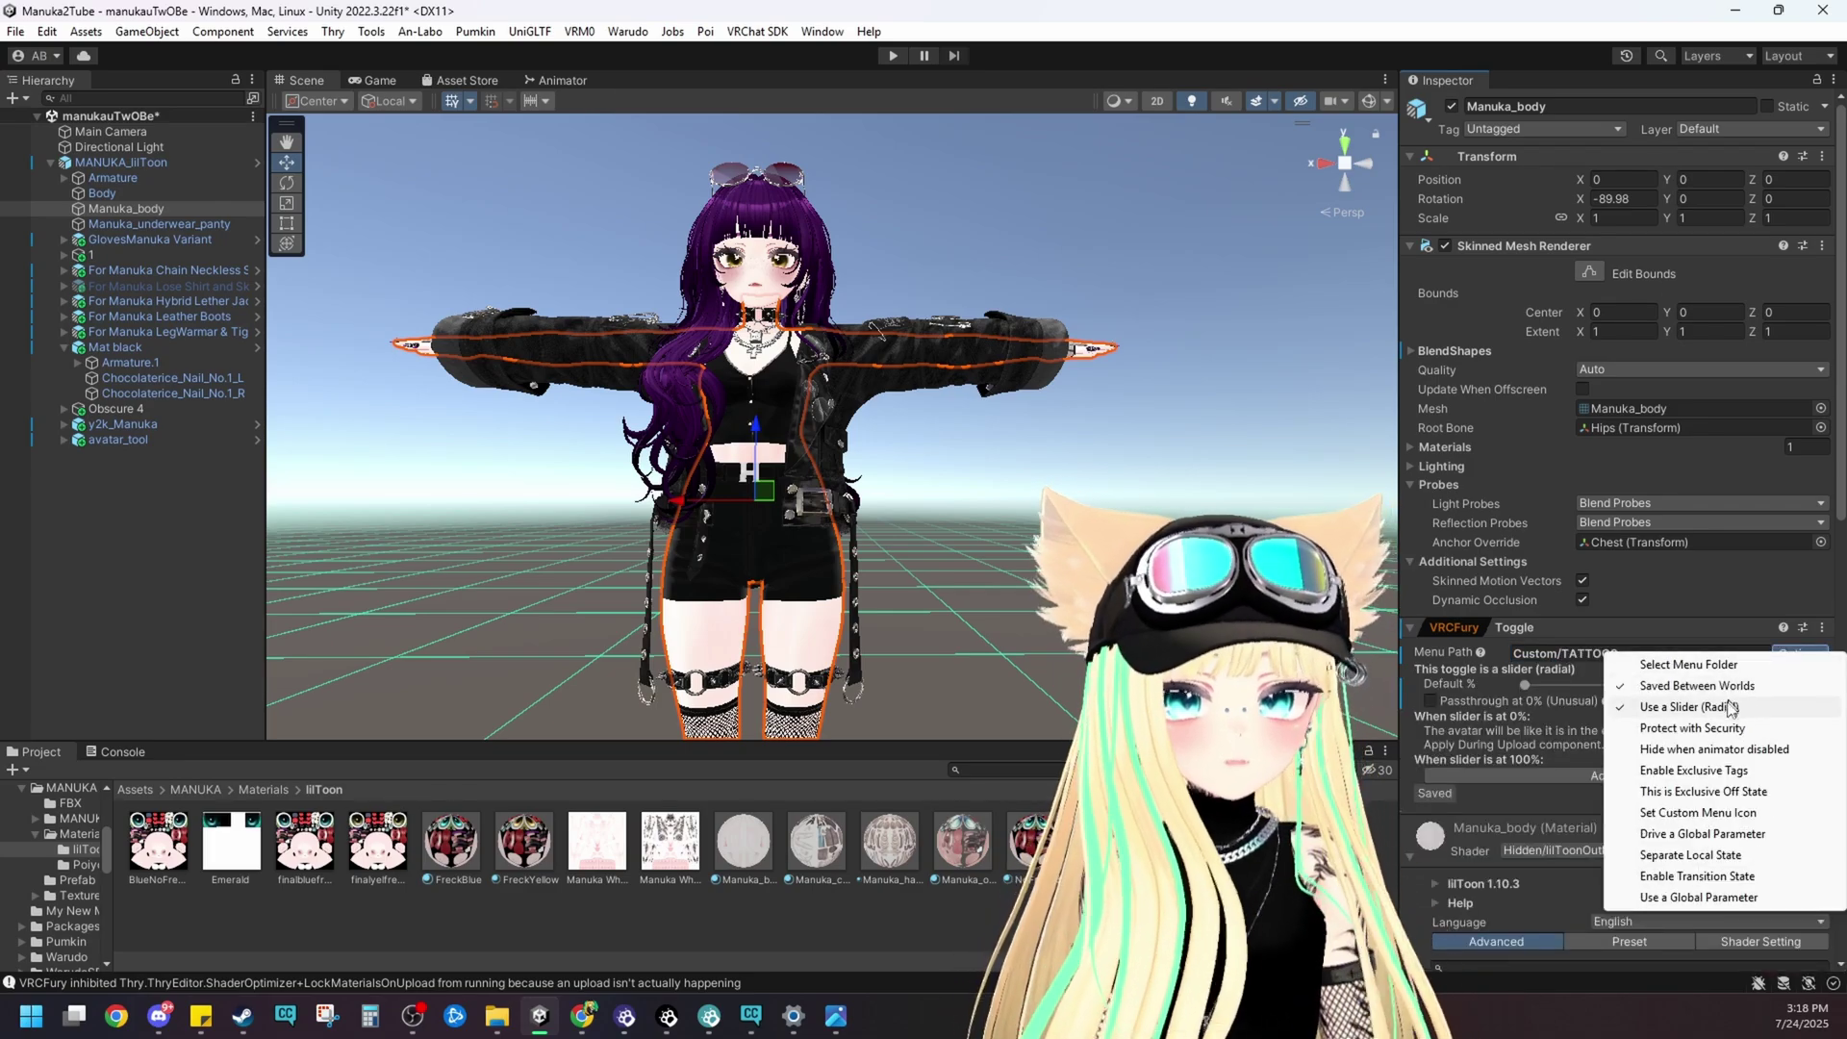
# - Add a Flipbook Builder action to the TATTOOS slider, with a Material Swap on its first page
pyautogui.click(1555, 775)
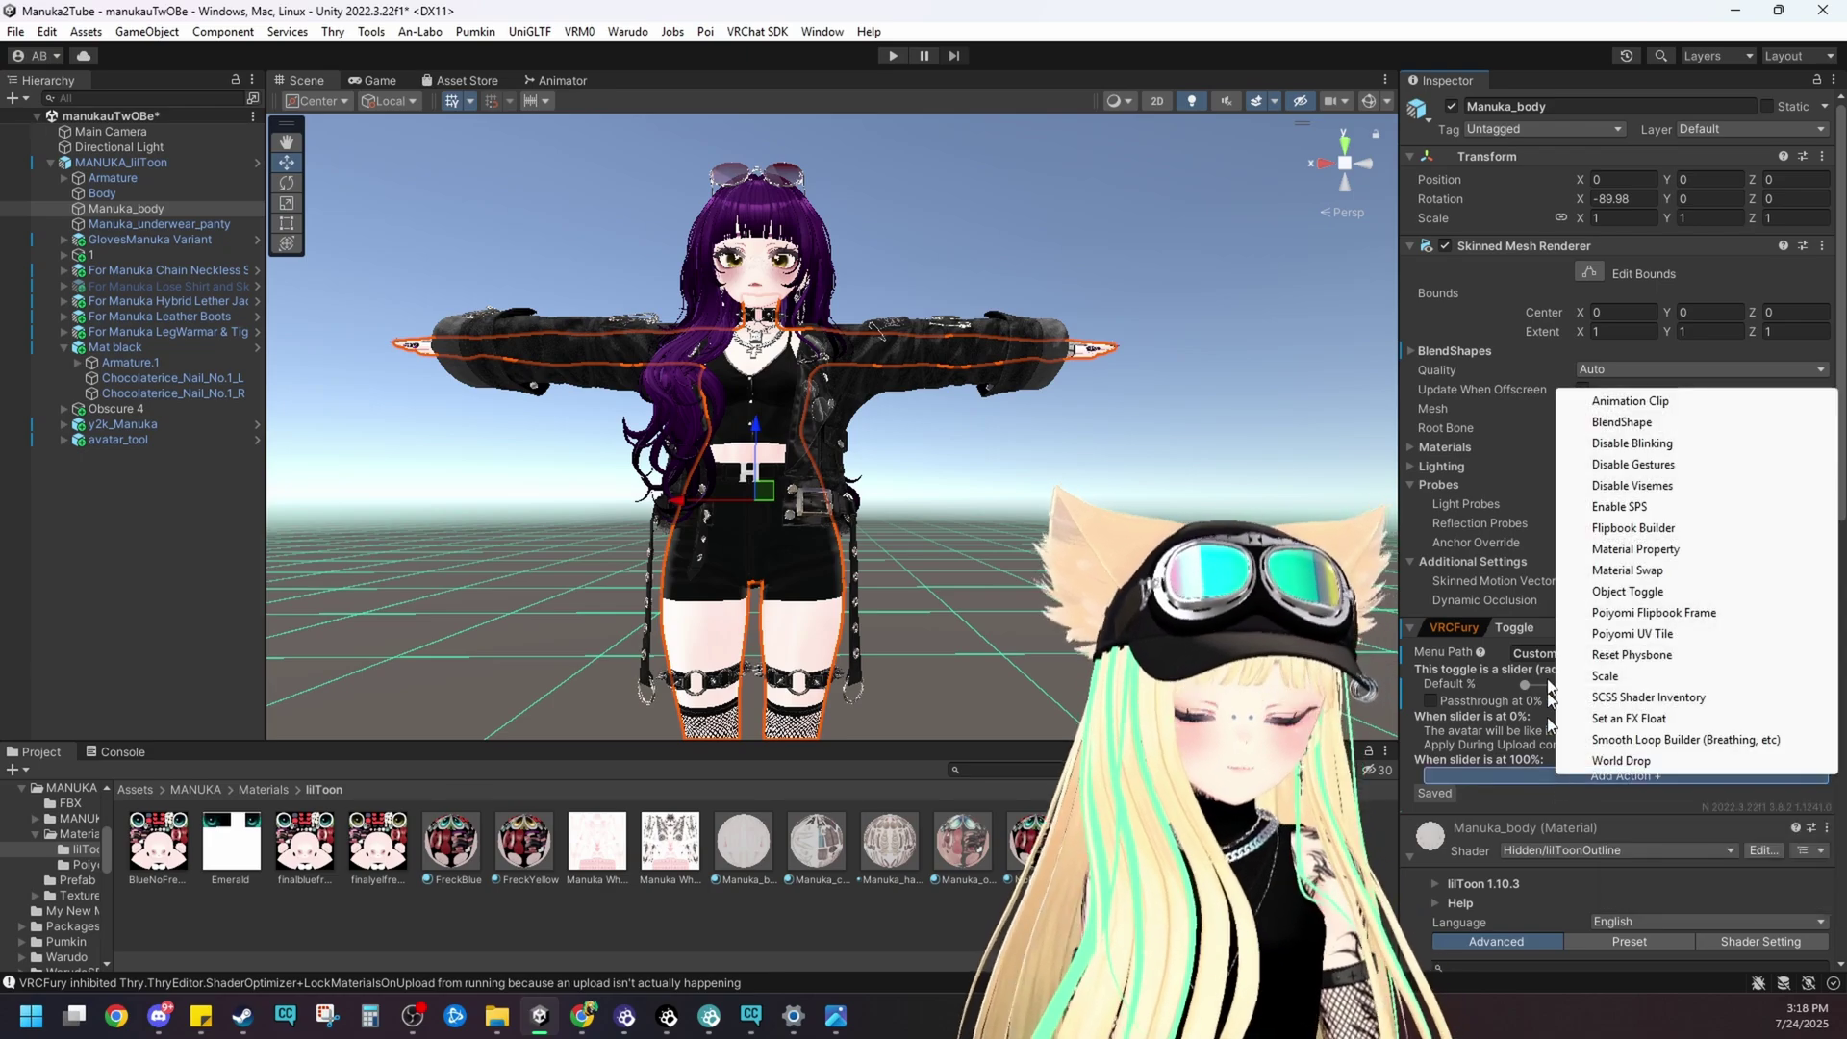
pyautogui.click(1632, 528)
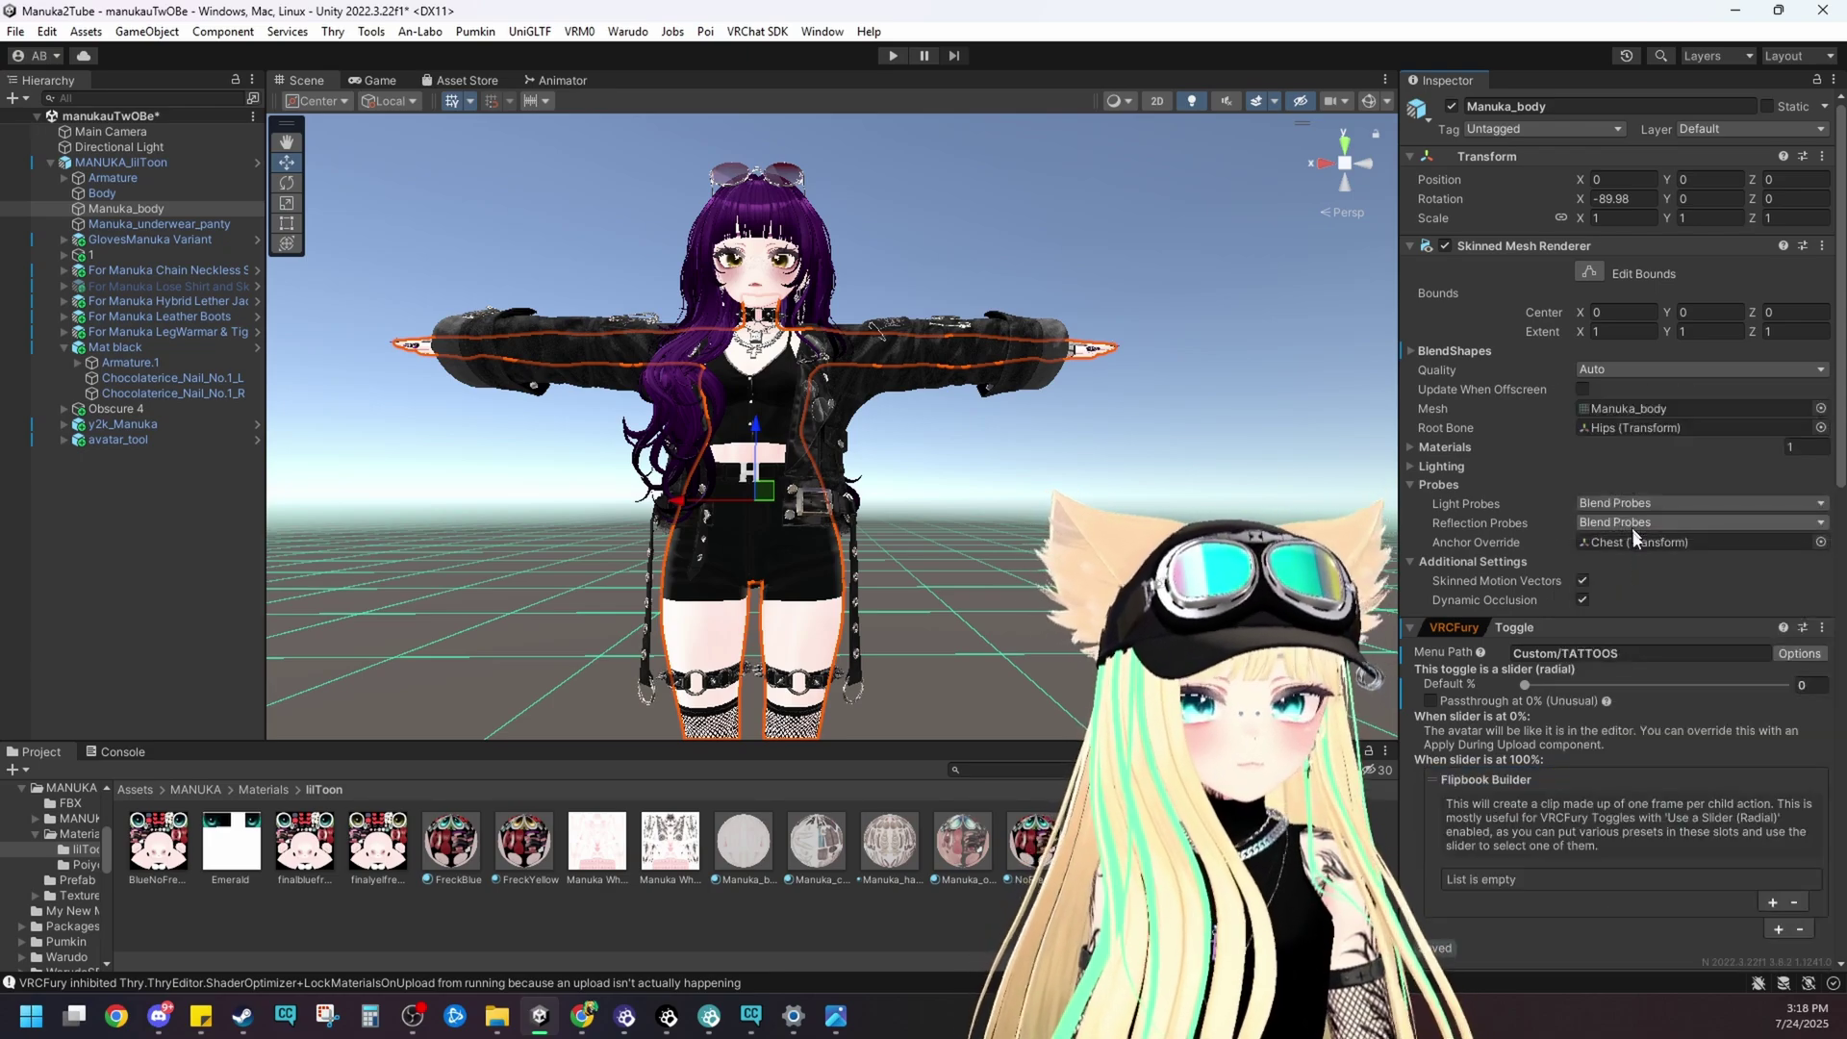
pyautogui.scroll(-3, 1693, 626)
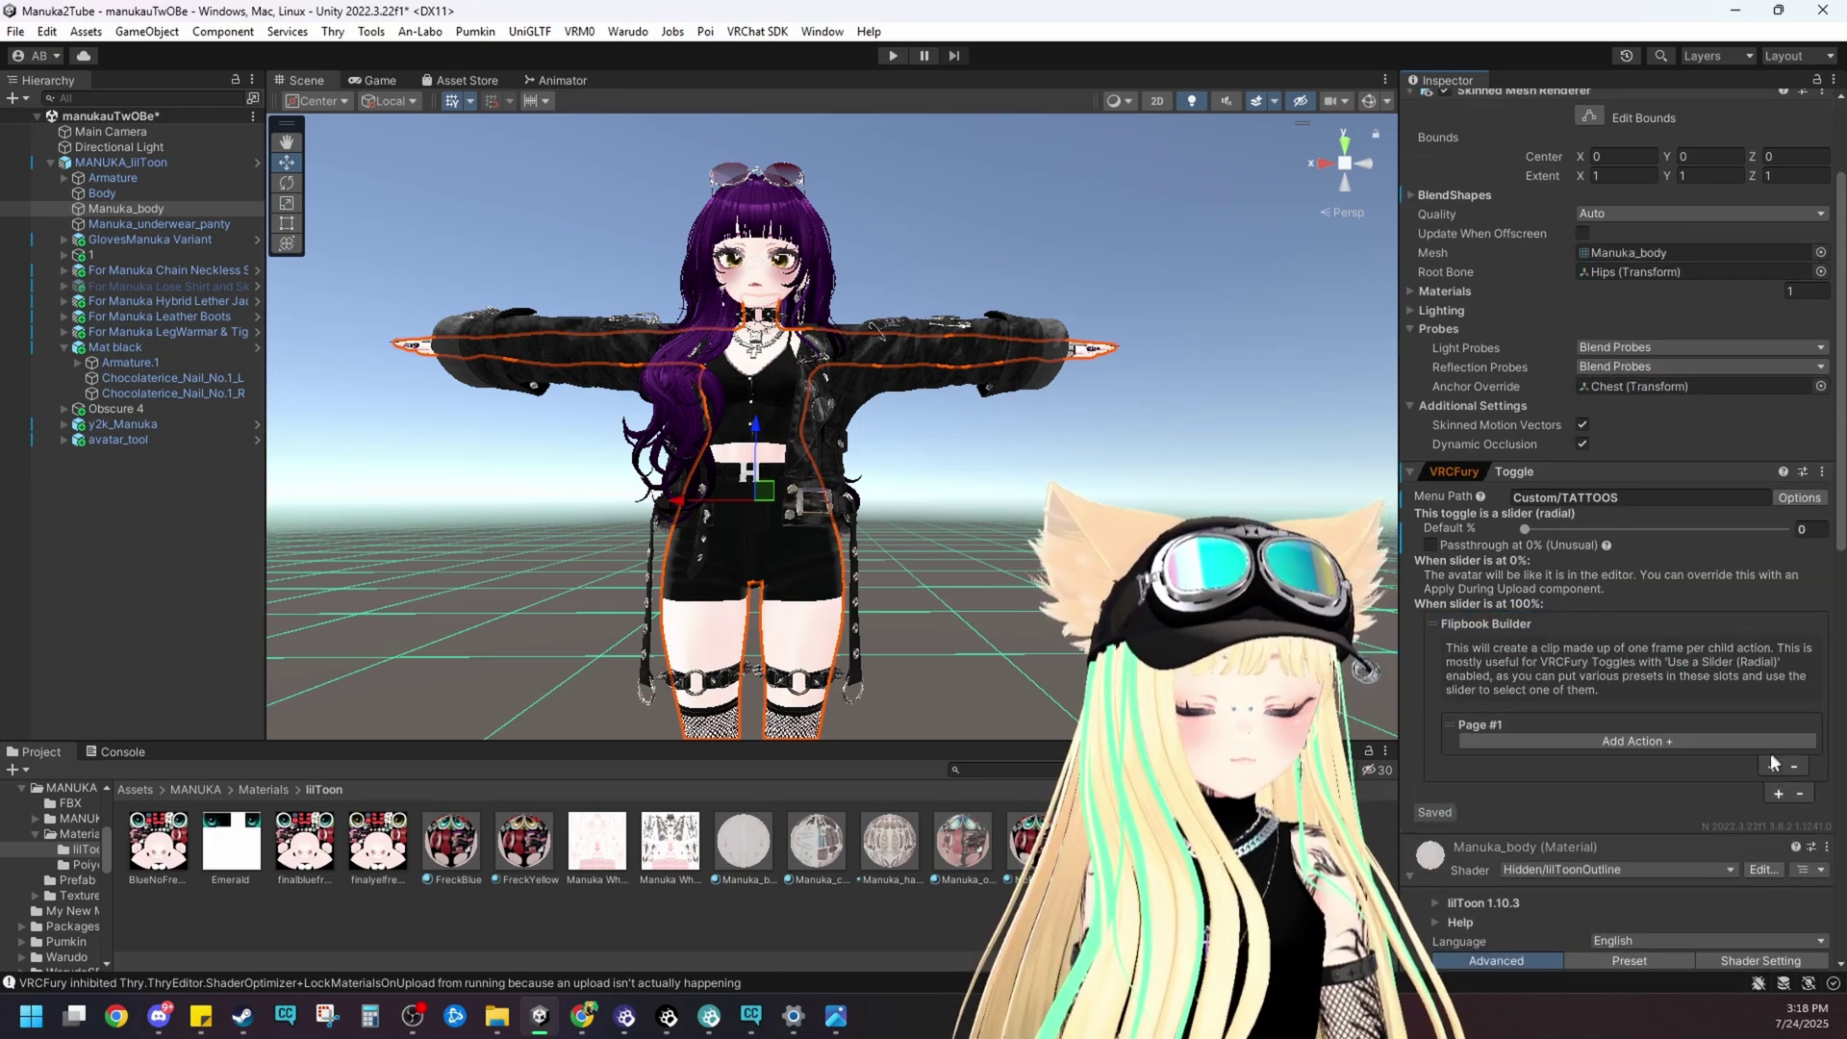
pyautogui.click(1698, 742)
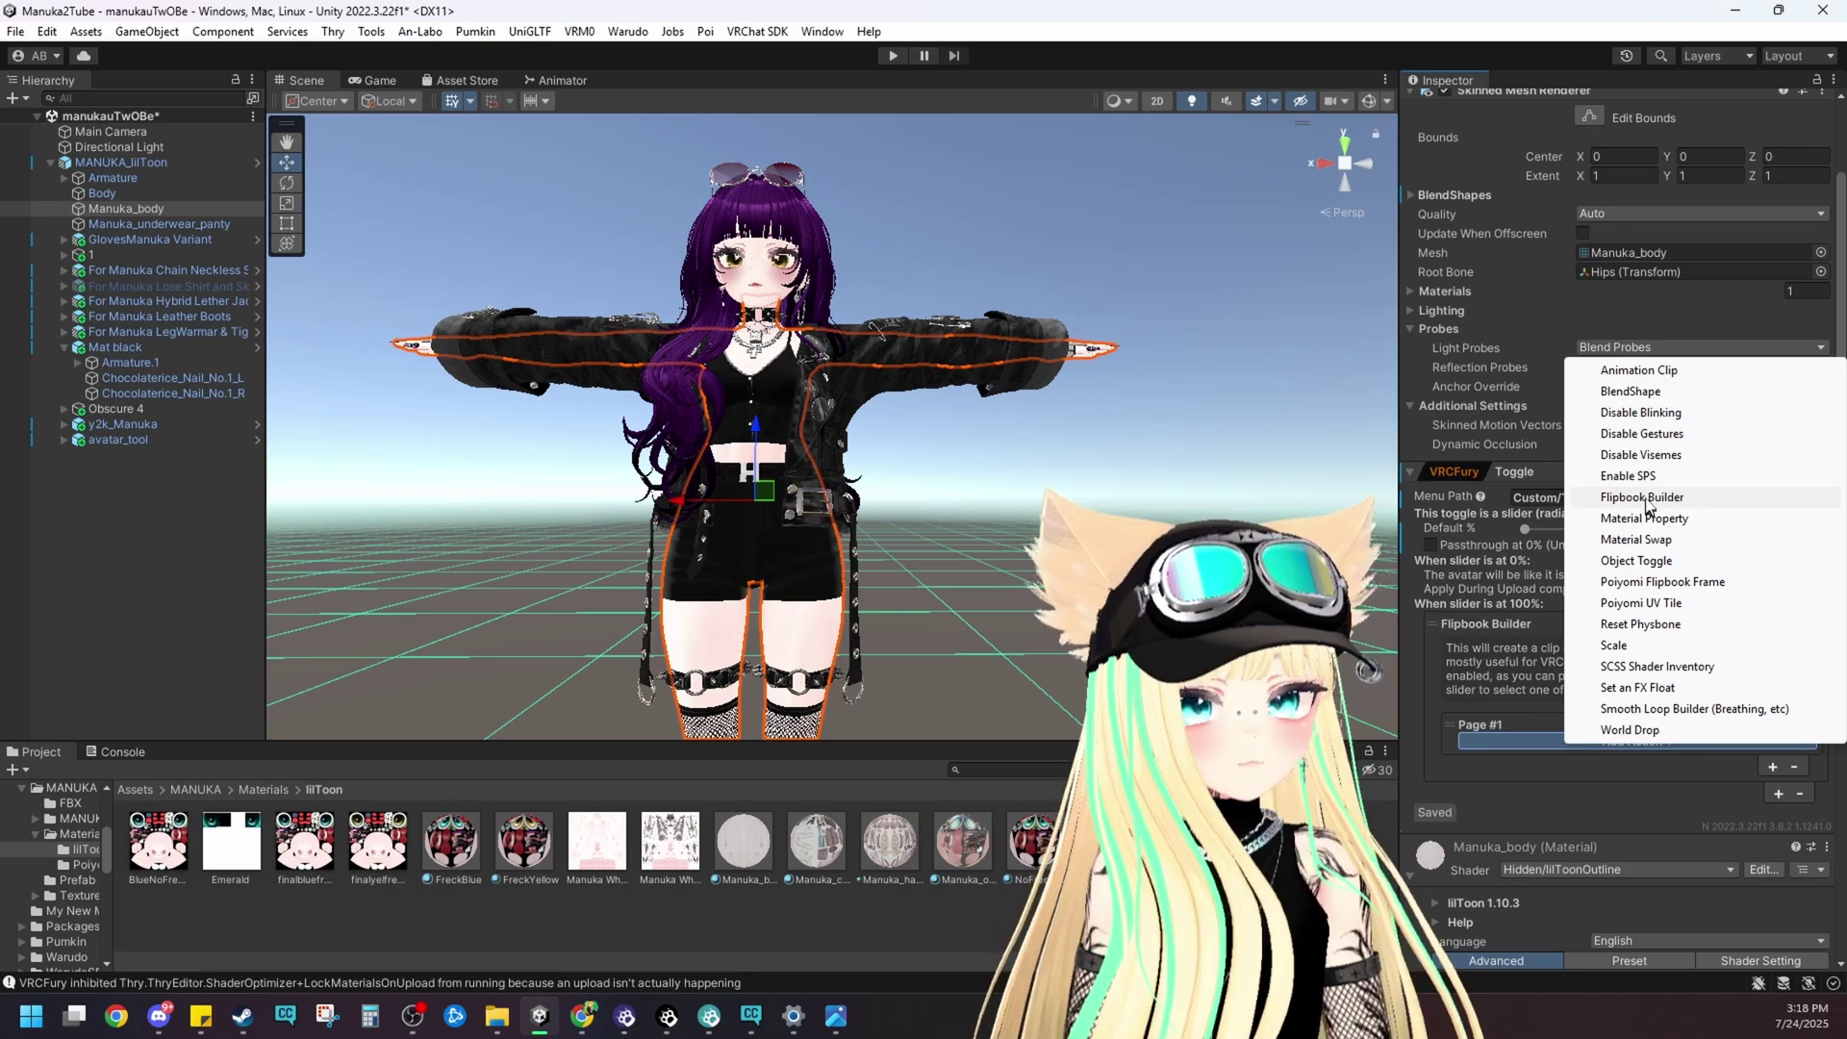
pyautogui.click(1637, 540)
pyautogui.scroll(-3, 1693, 596)
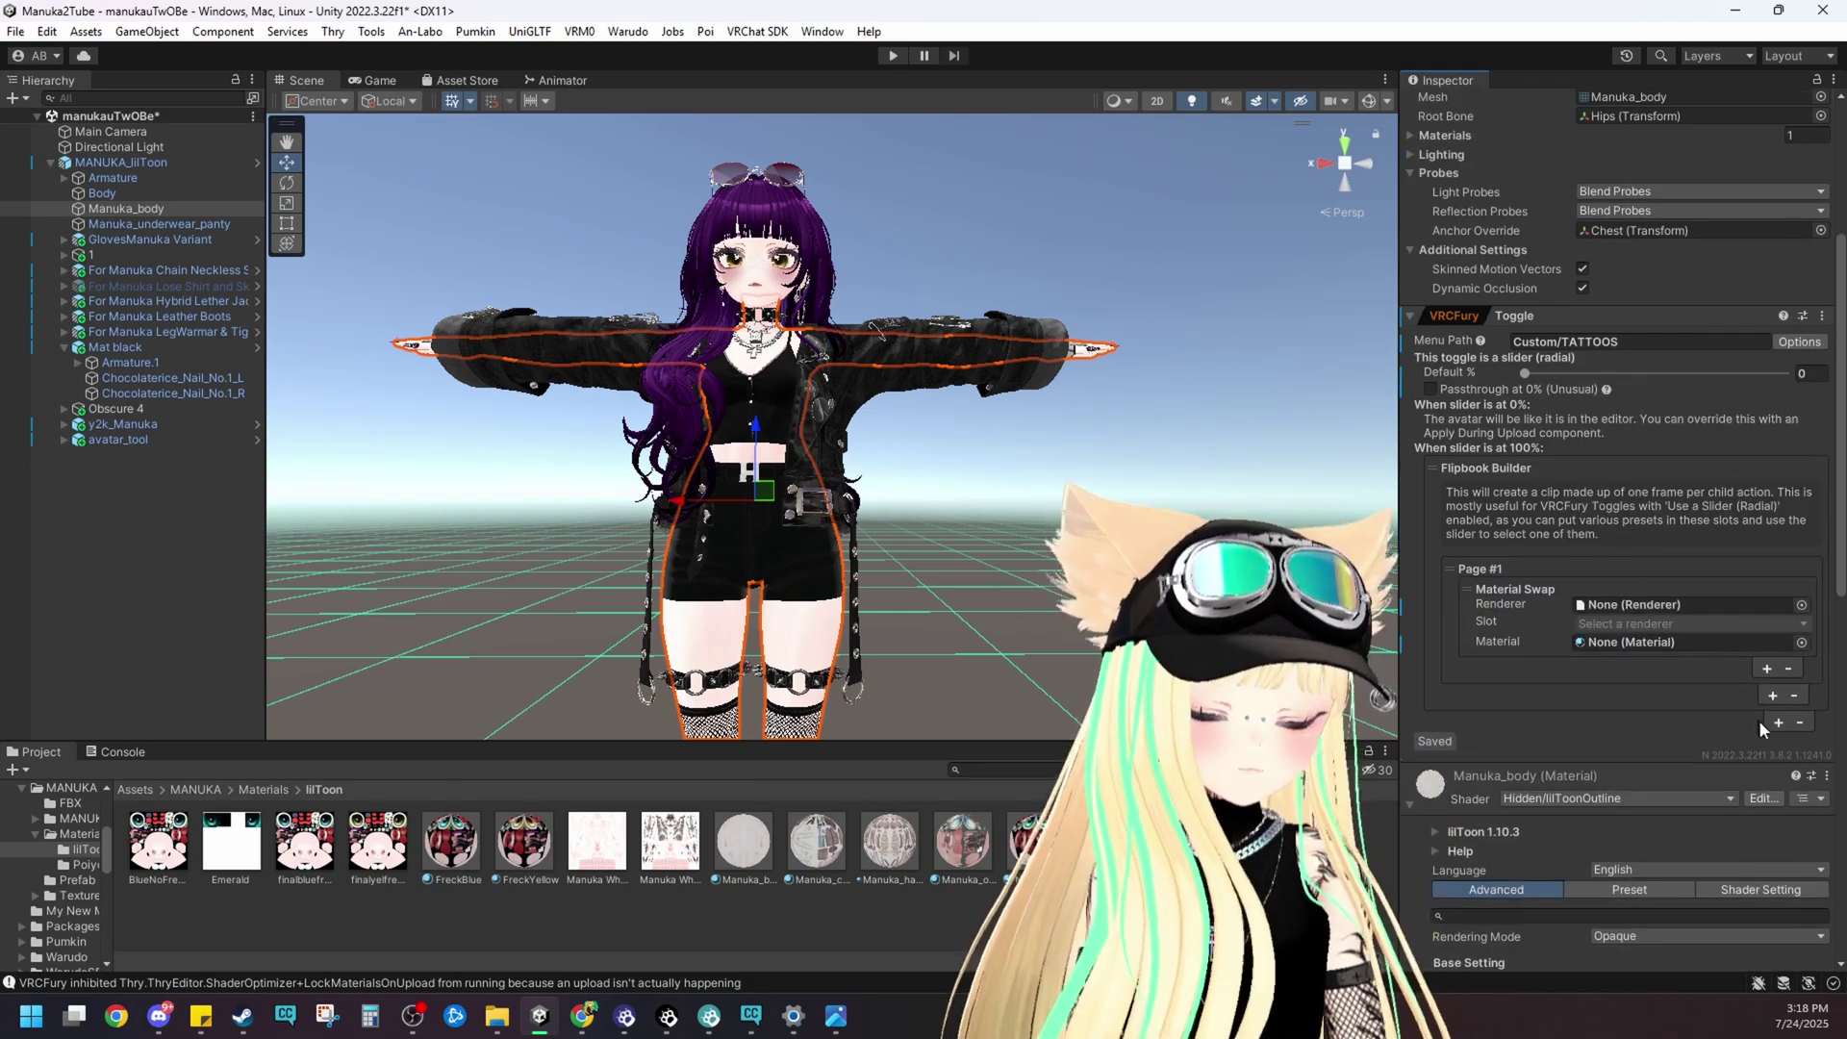
# - Add a second flipbook page with a Material Swap, and assign Manuka_body as the renderer on both pages
pyautogui.click(1776, 695)
pyautogui.click(1693, 709)
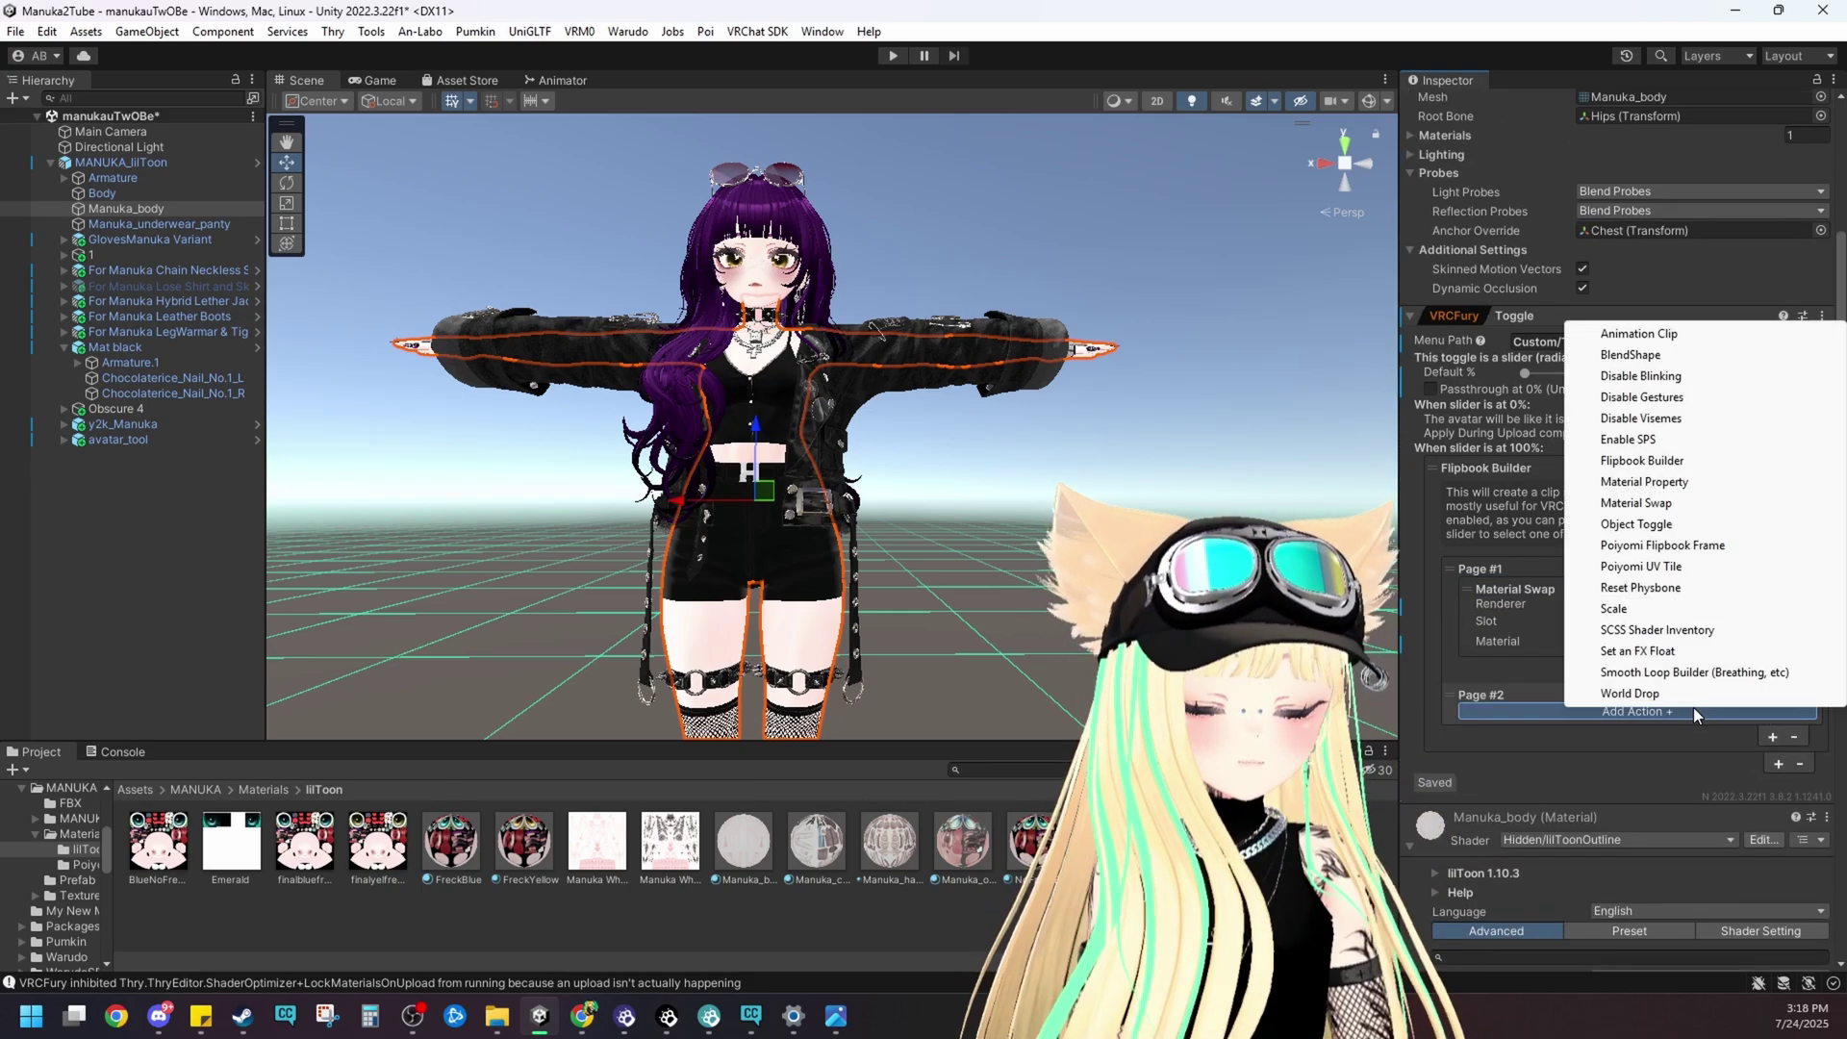
pyautogui.click(1648, 503)
pyautogui.moveTo(106, 209); pyautogui.dragTo(1654, 602)
pyautogui.moveTo(152, 210); pyautogui.dragTo(1678, 733)
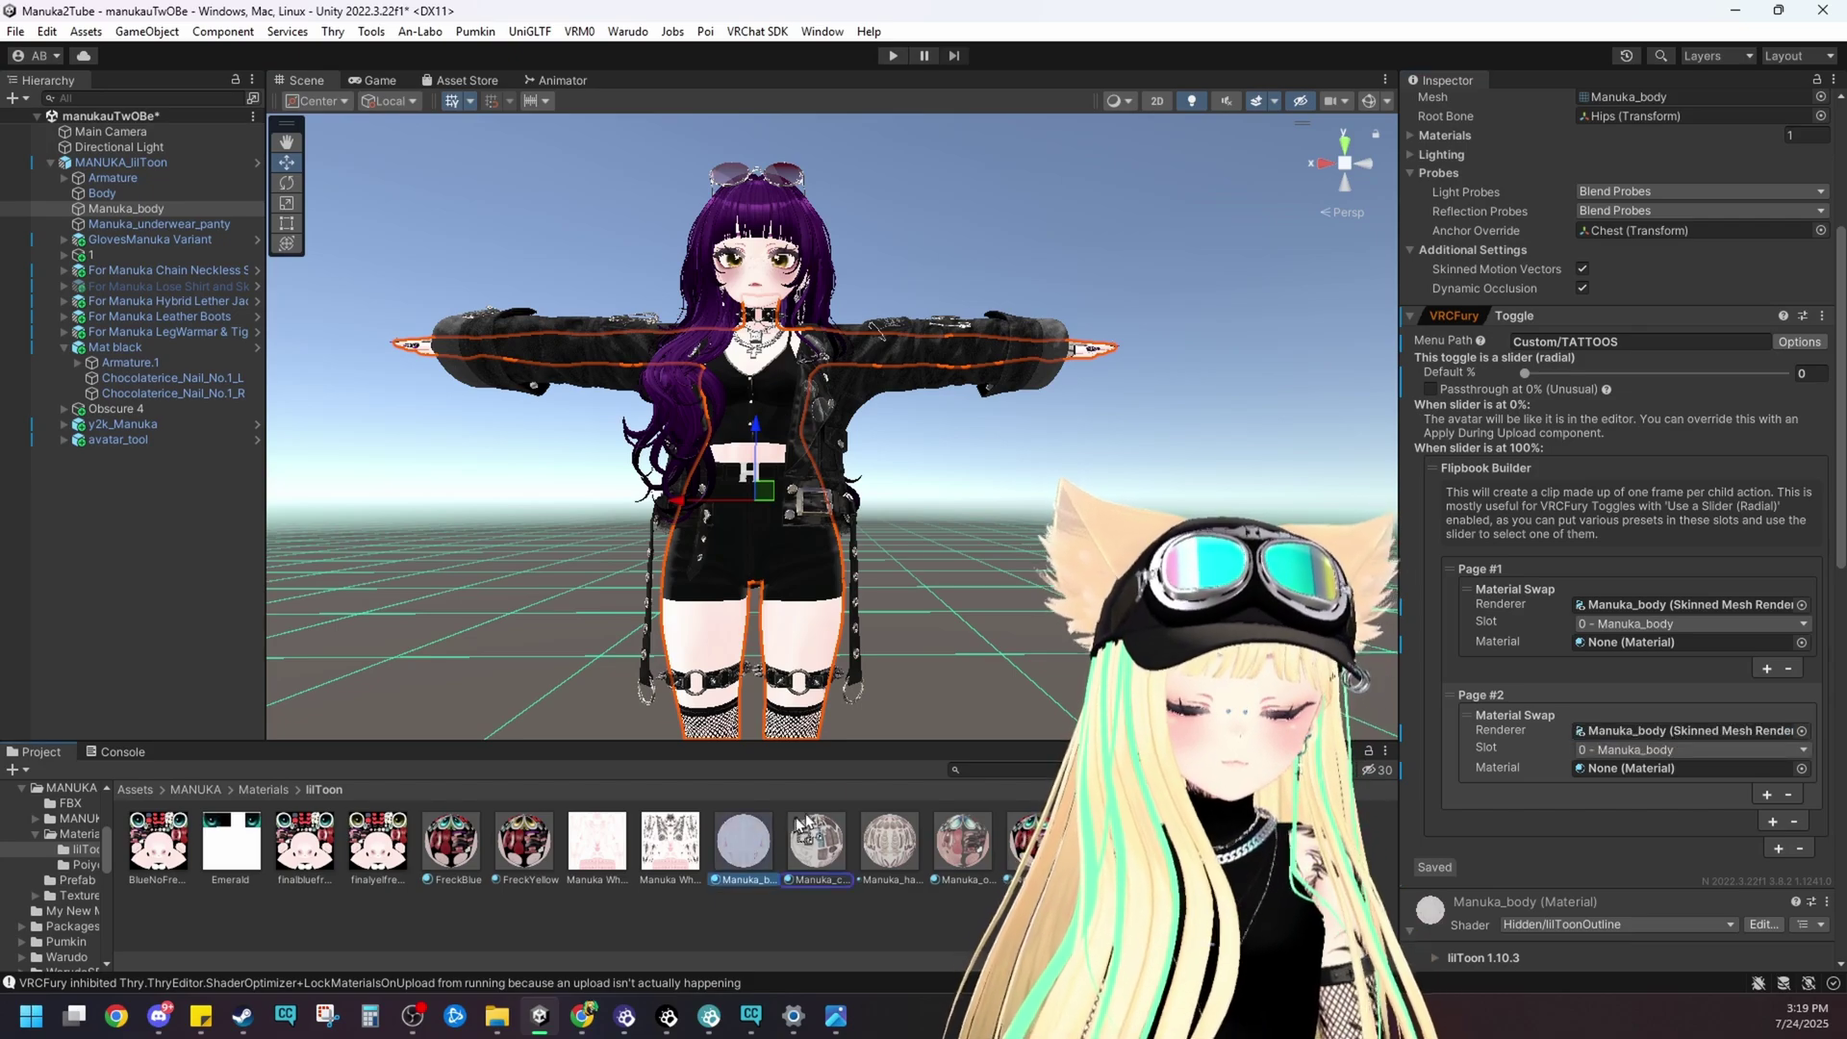
# - Assign the Manuka_body material to the first page's swap and the TATTOOS material to the second page's
pyautogui.click(1618, 643)
pyautogui.moveTo(1618, 642); pyautogui.dragTo(1618, 642)
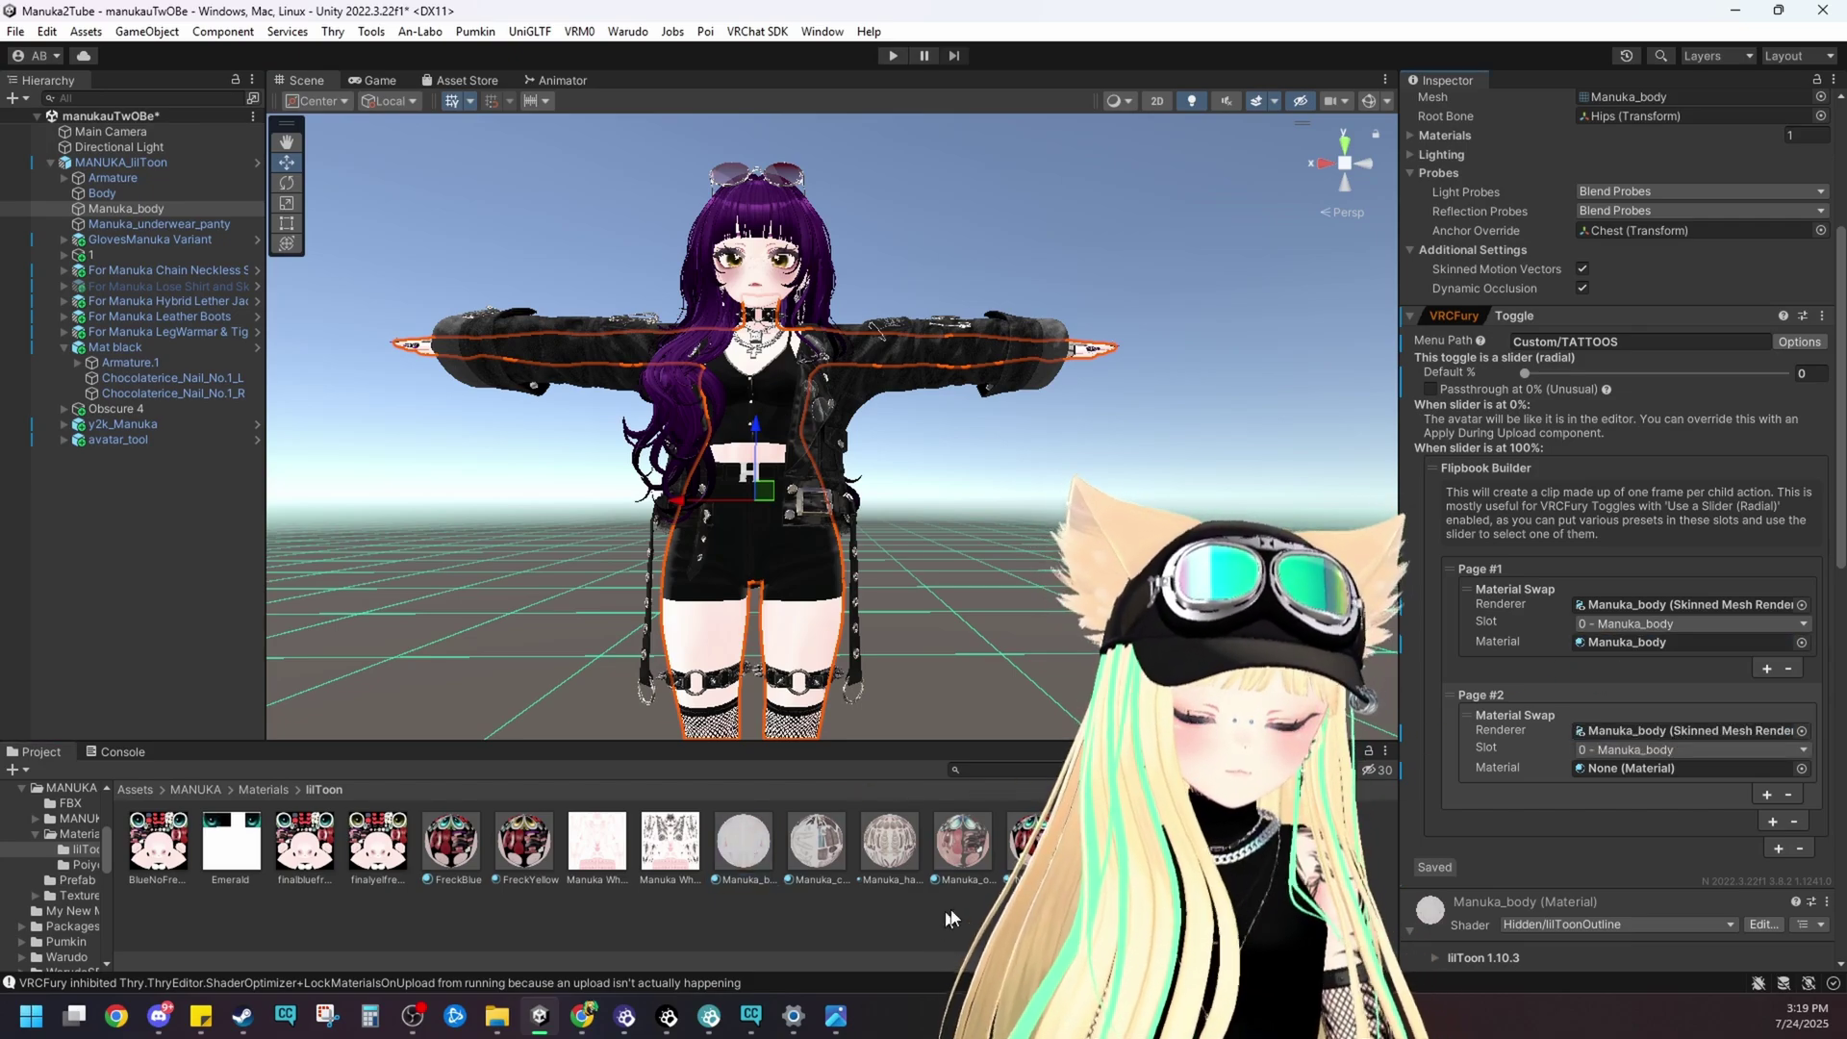
pyautogui.moveTo(1182, 843); pyautogui.dragTo(1632, 773)
# - Apply the TATTOOS material to the body mesh in the scene and set the tattoo texture as its main colour
pyautogui.scroll(5, 1048, 662)
pyautogui.moveTo(1049, 662); pyautogui.dragTo(1116, 535, button='middle')
pyautogui.moveTo(1182, 843); pyautogui.dragTo(877, 541)
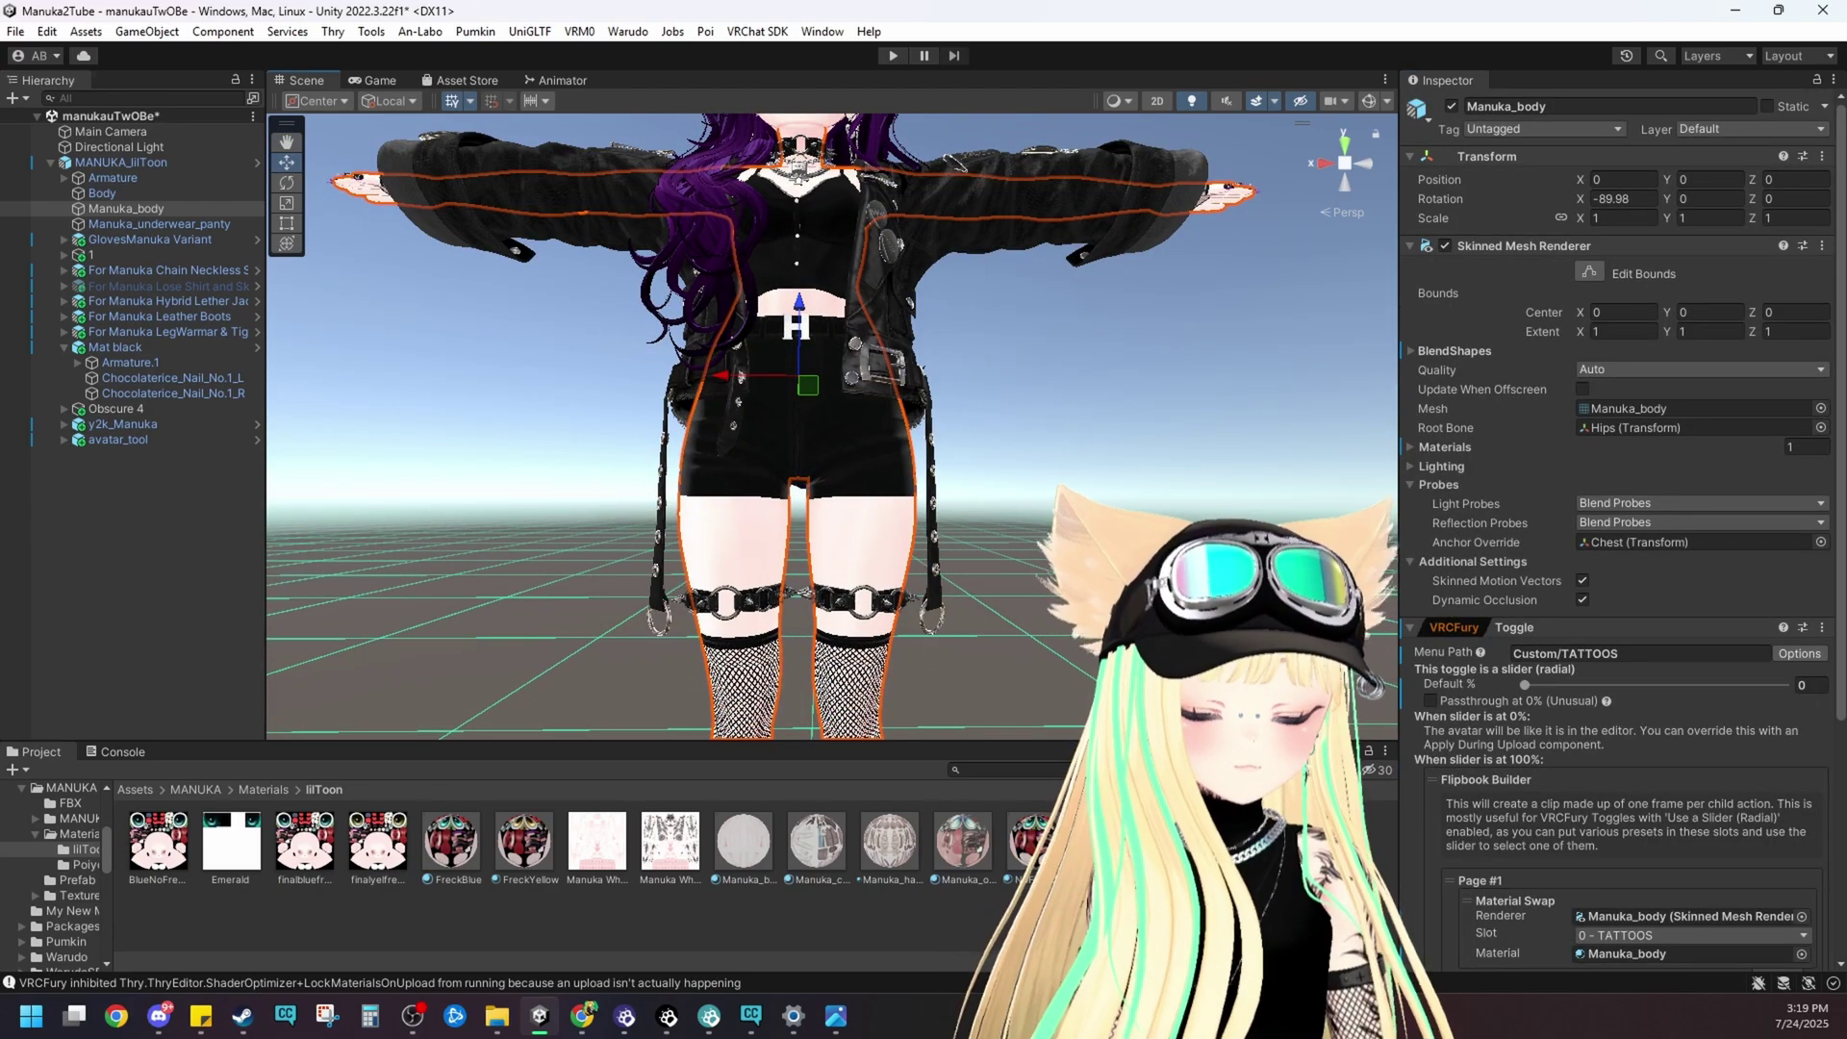
pyautogui.scroll(-8, 1474, 739)
pyautogui.scroll(2, 1426, 738)
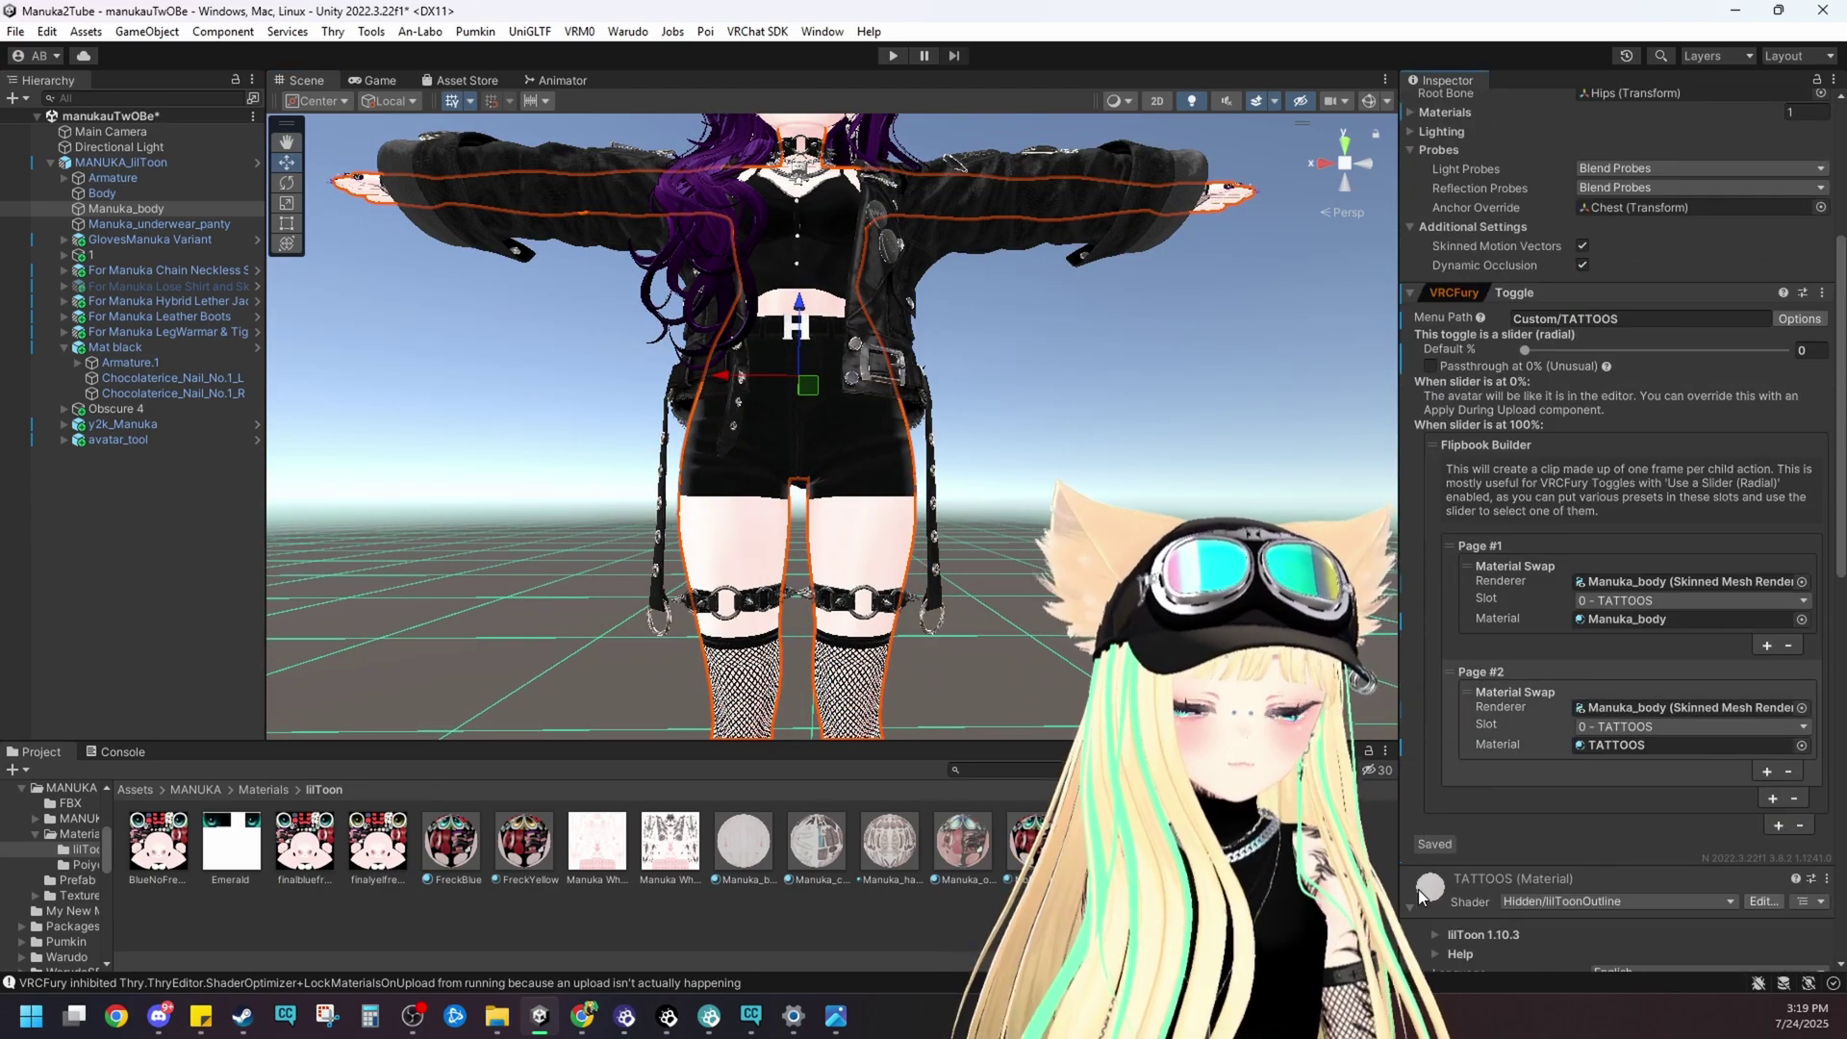
pyautogui.scroll(-15, 1417, 889)
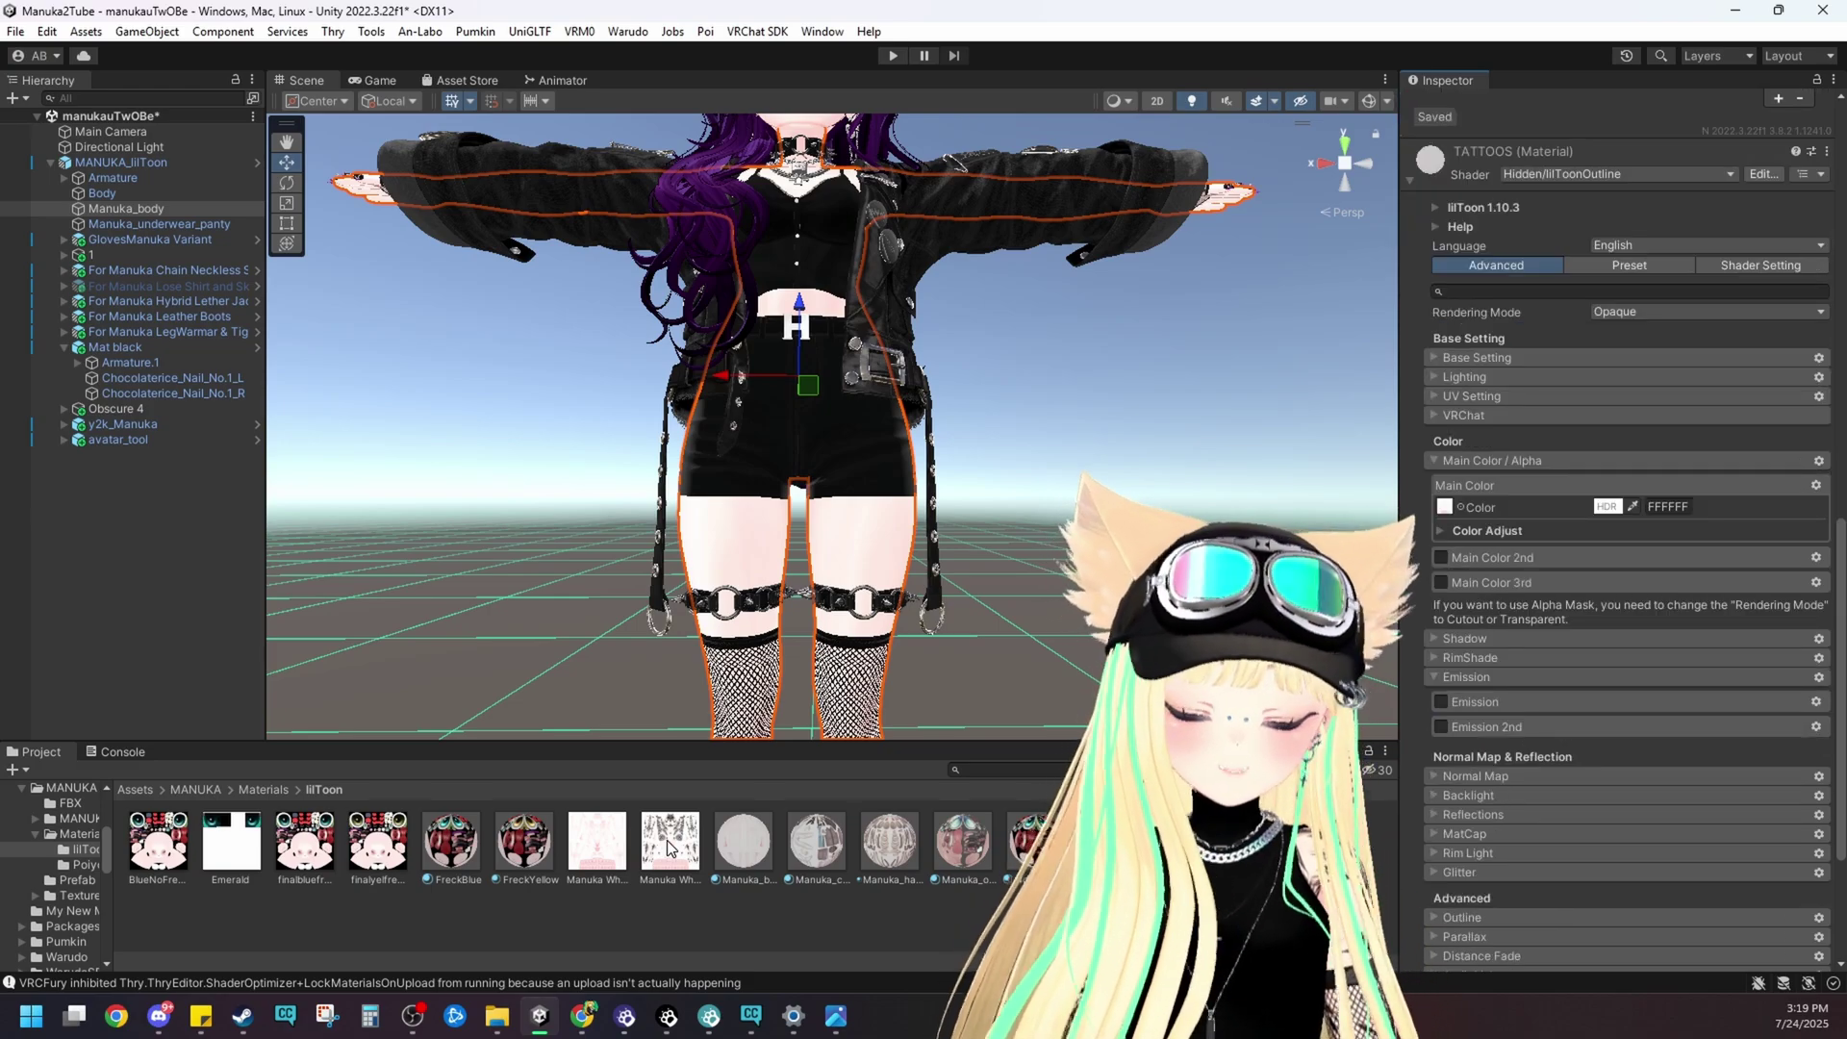
pyautogui.moveTo(668, 842); pyautogui.dragTo(1445, 507)
# - Put the plain Manuka_body material back on the avatar's body mesh
pyautogui.moveTo(1115, 538); pyautogui.dragTo(1092, 566, button='right')
pyautogui.moveTo(1250, 625); pyautogui.dragTo(1240, 681, button='middle')
pyautogui.scroll(-4, 1277, 644)
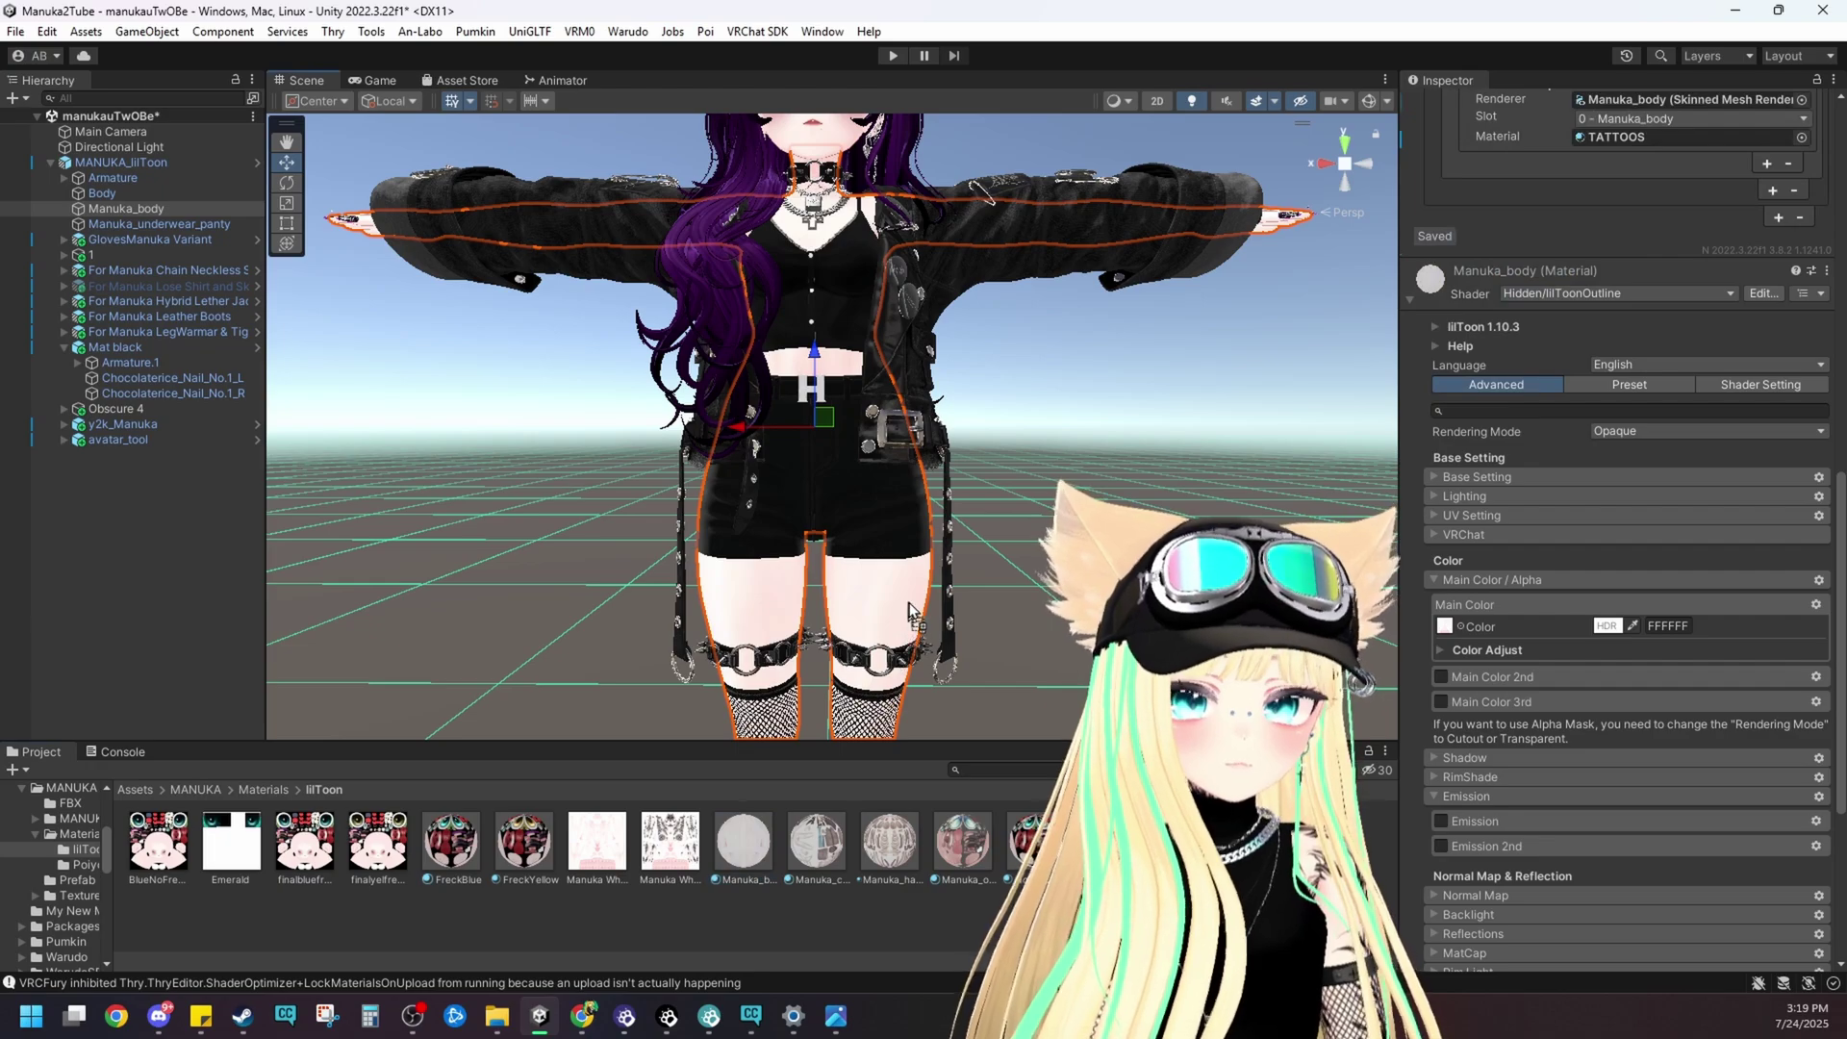
pyautogui.scroll(-8, 909, 611)
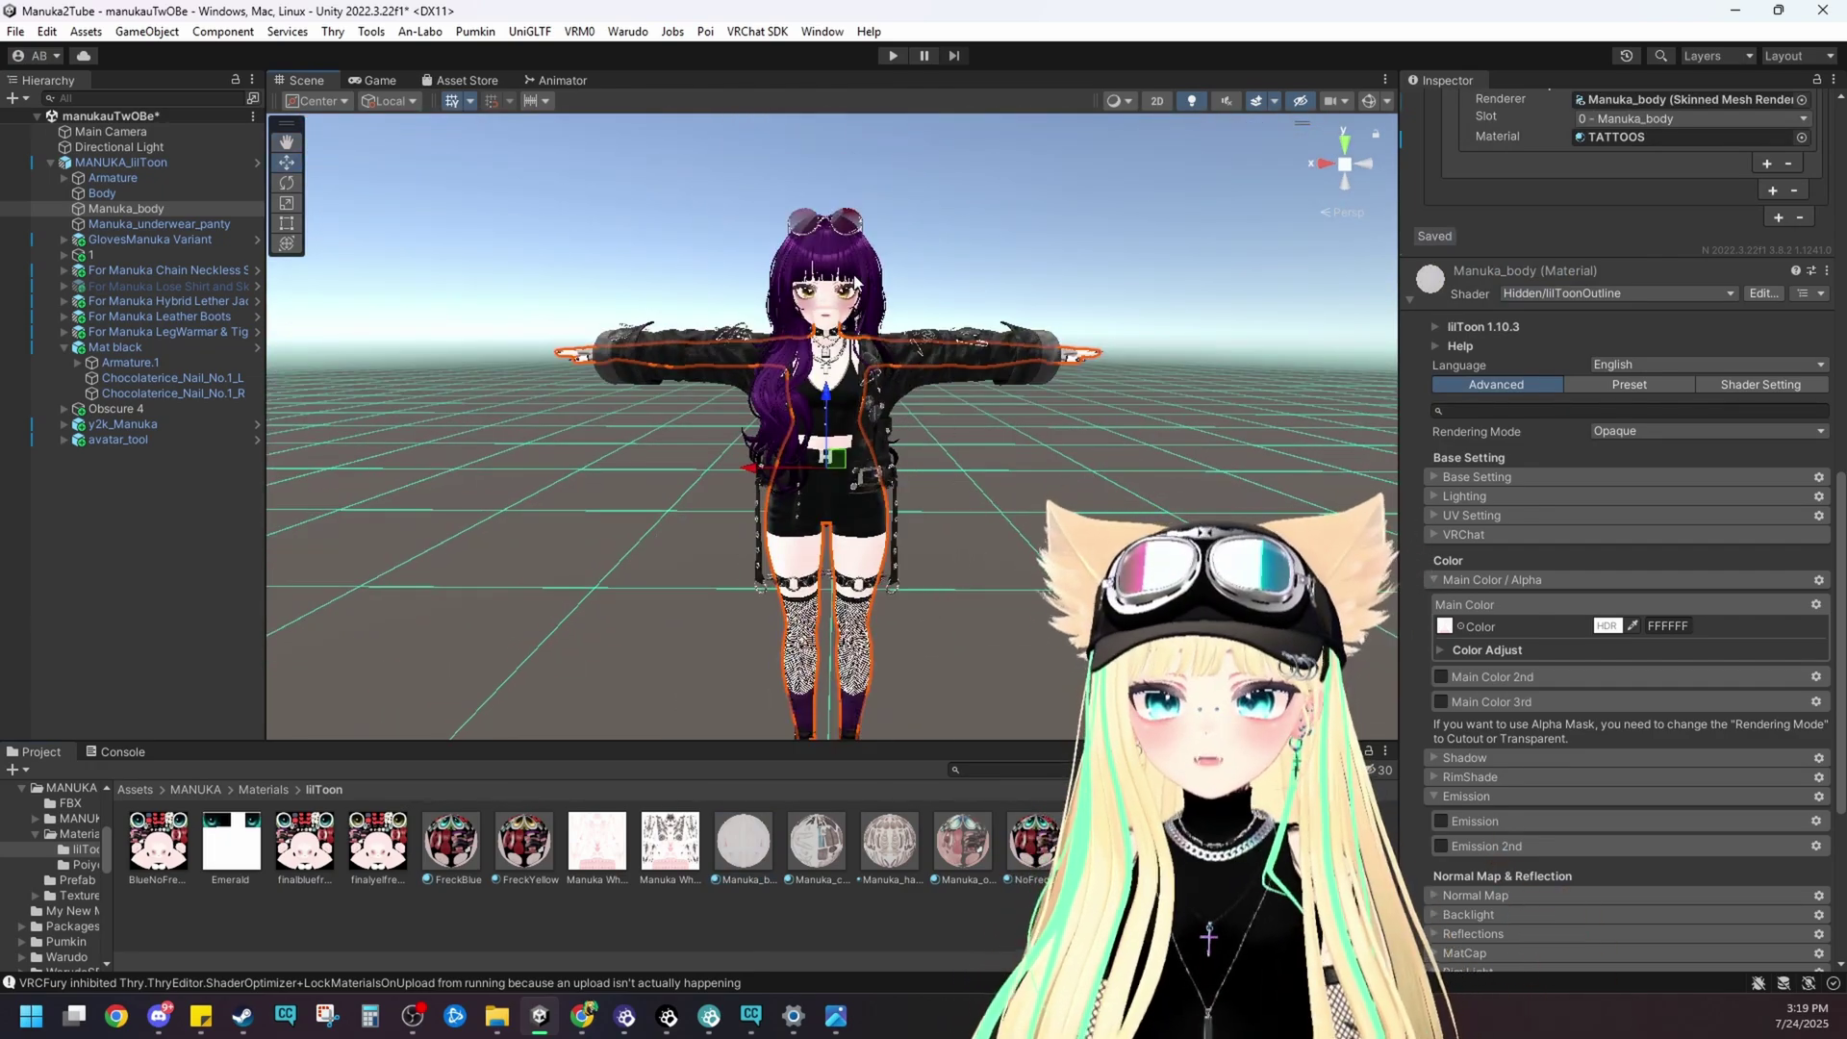
# - Enter play mode and start the Gesture Manager Emulator for the avatar
pyautogui.hotkey('ctrl', 'p')
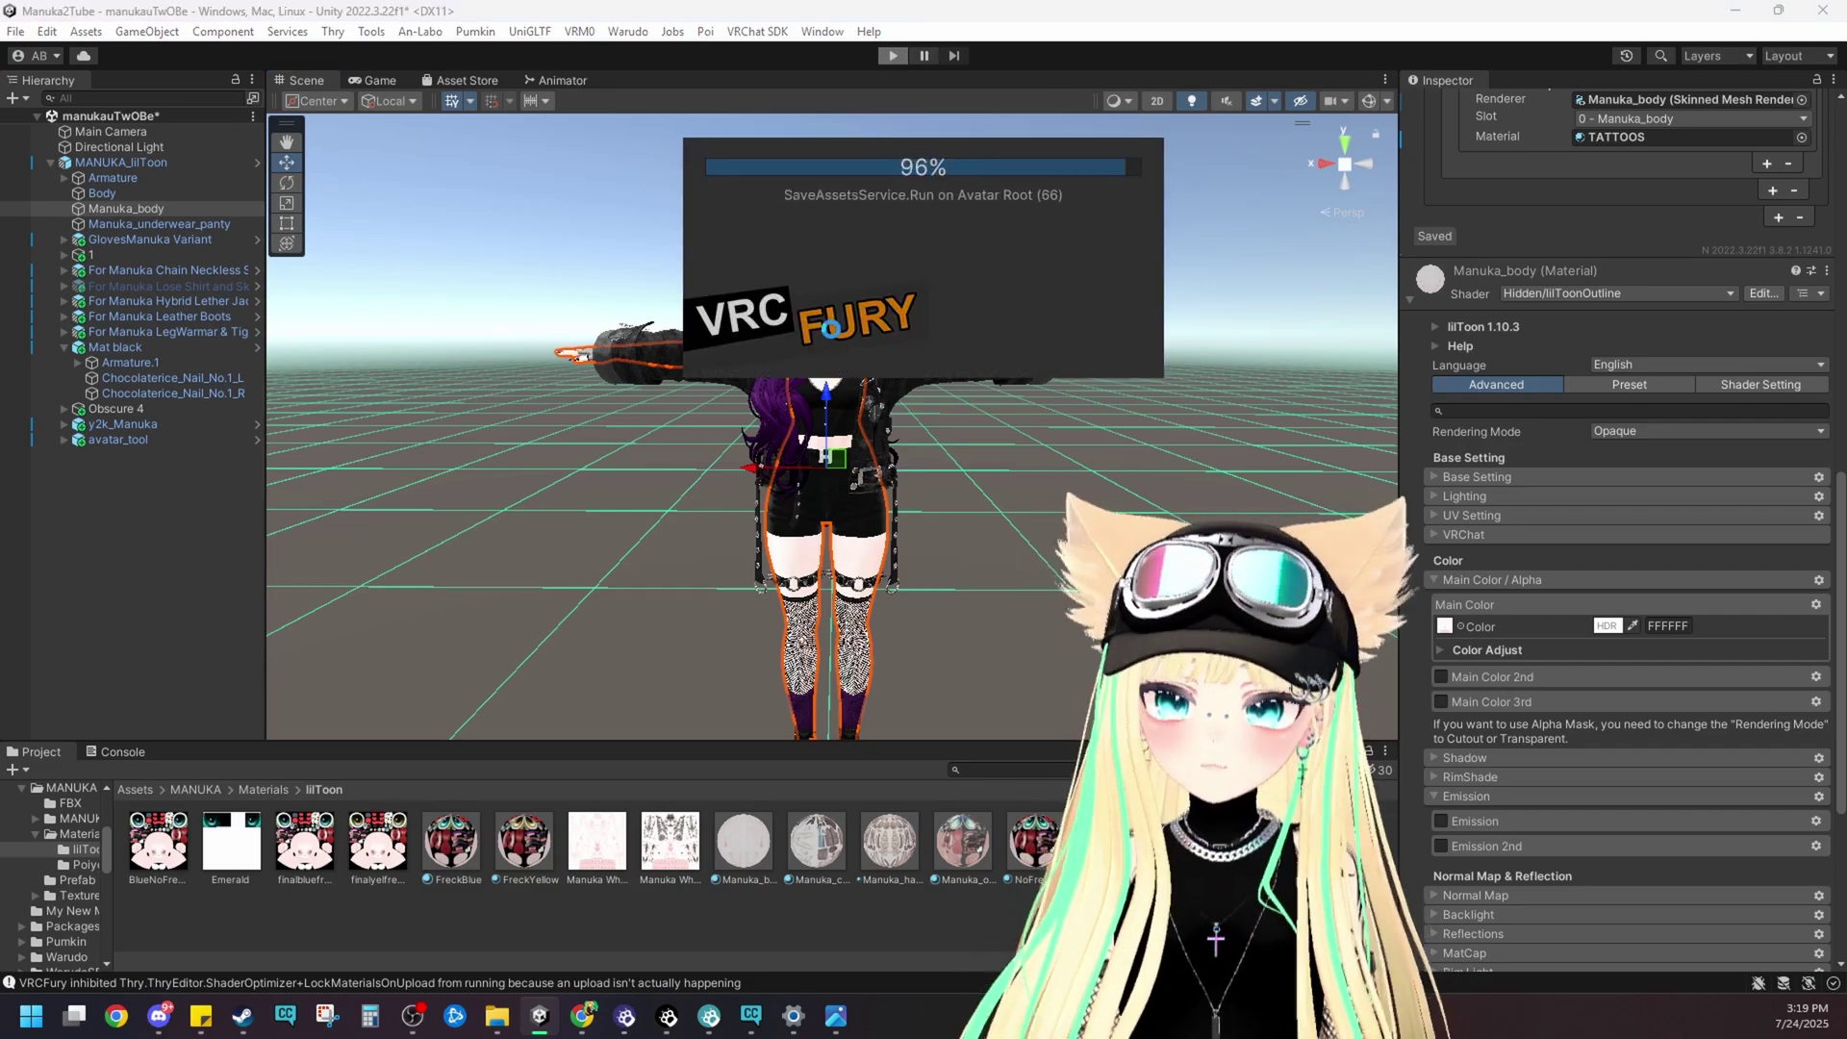
pyautogui.click(371, 30)
pyautogui.click(385, 54)
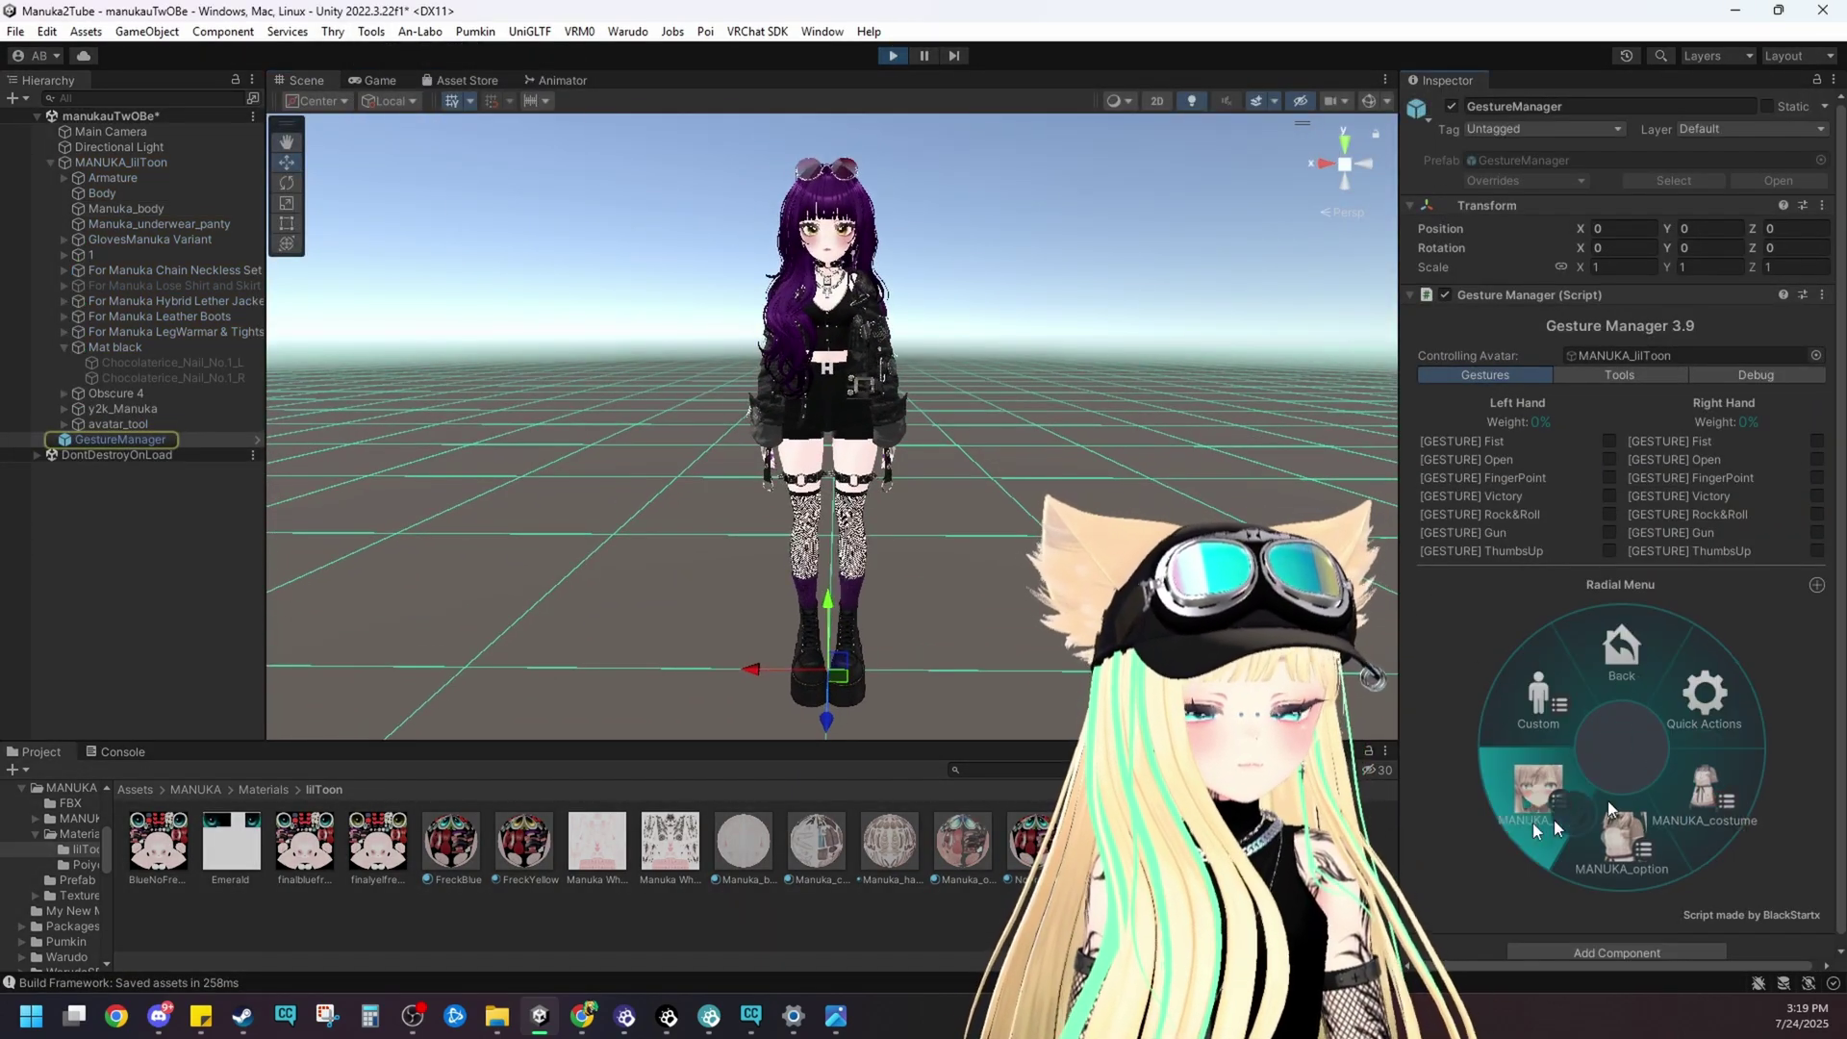
# - Test the TATTOOS slider in the Custom expressions menu at about 68%
pyautogui.click(1583, 816)
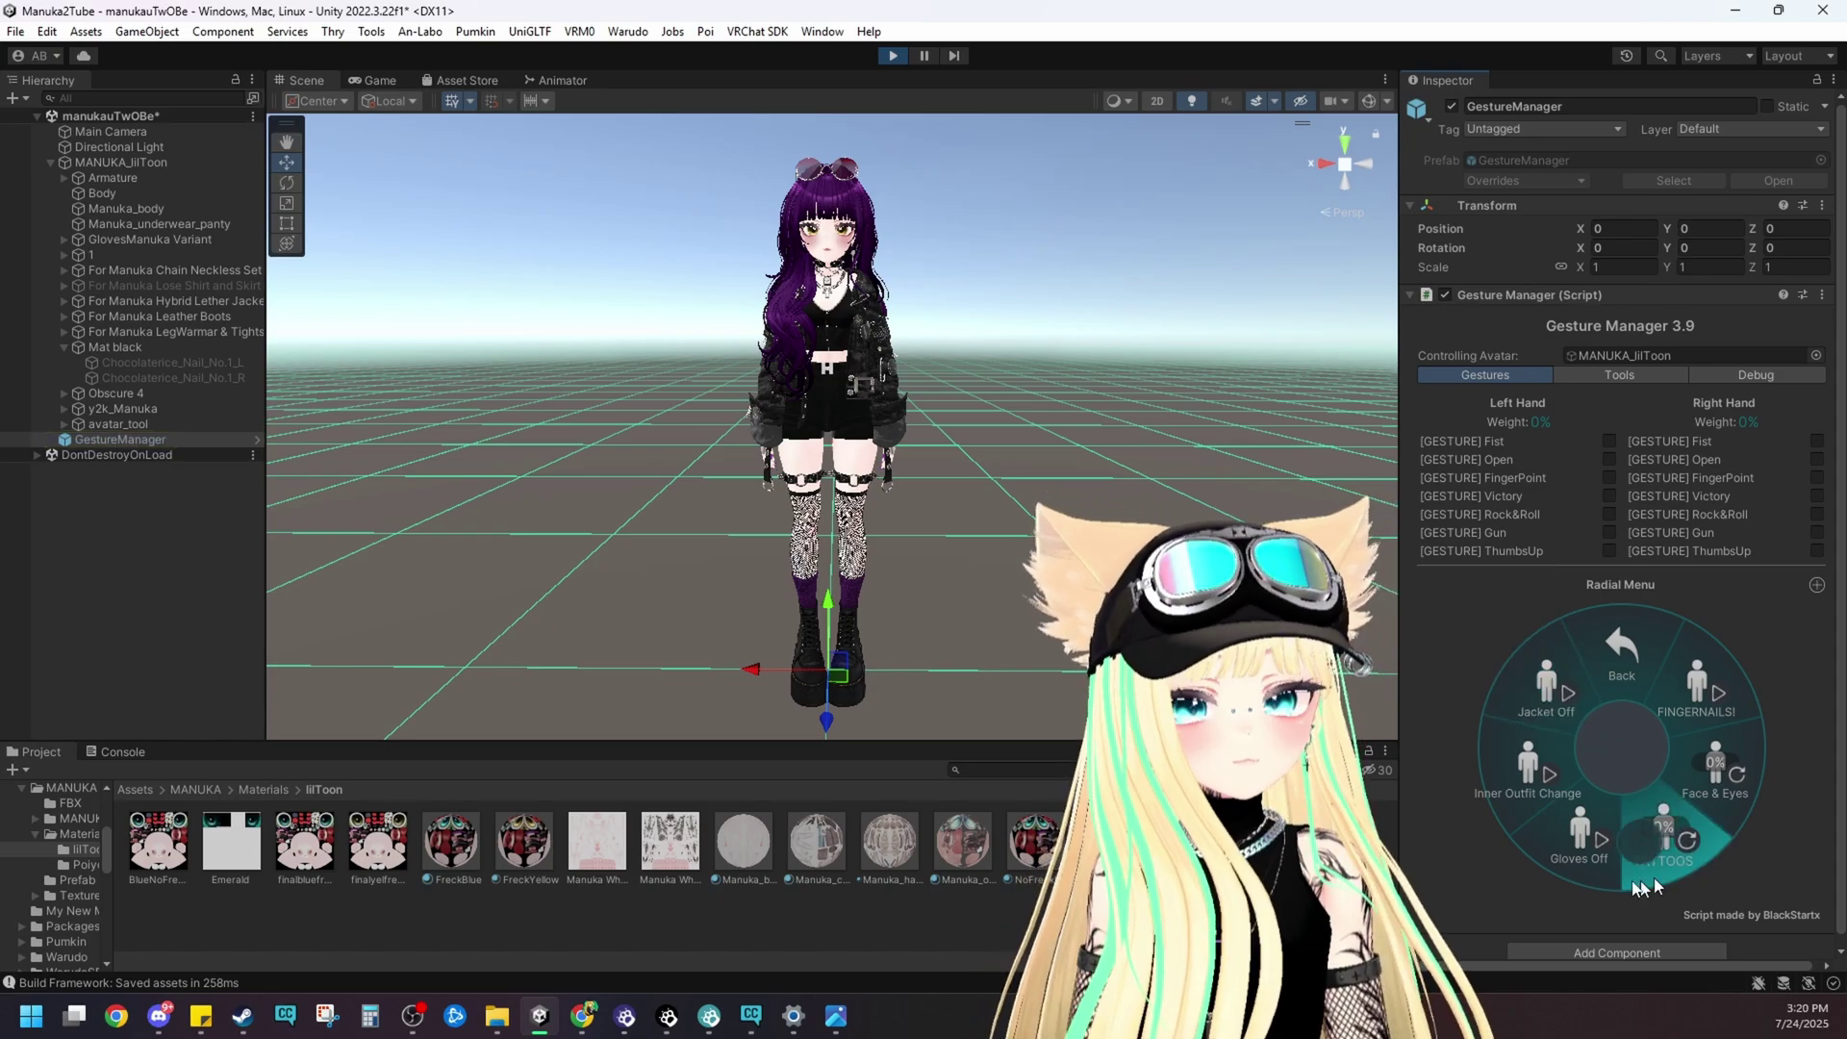
pyautogui.click(1663, 815)
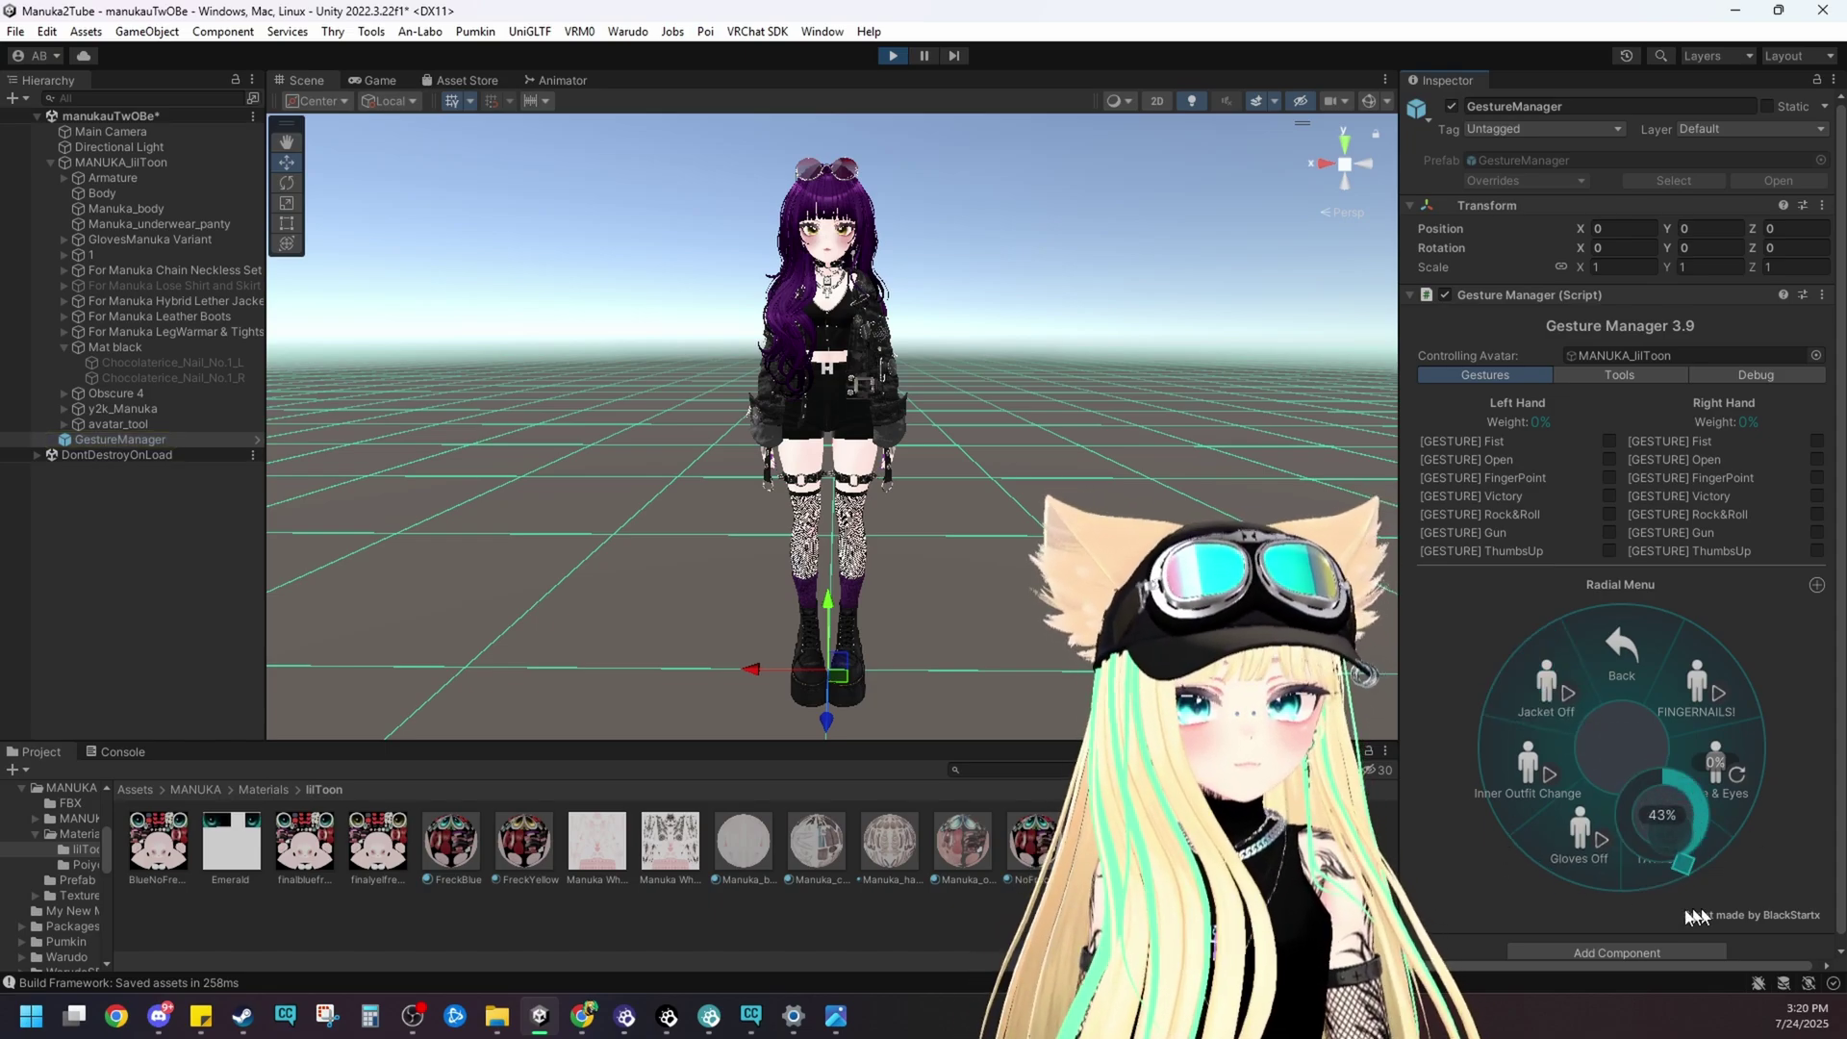
pyautogui.click(1560, 858)
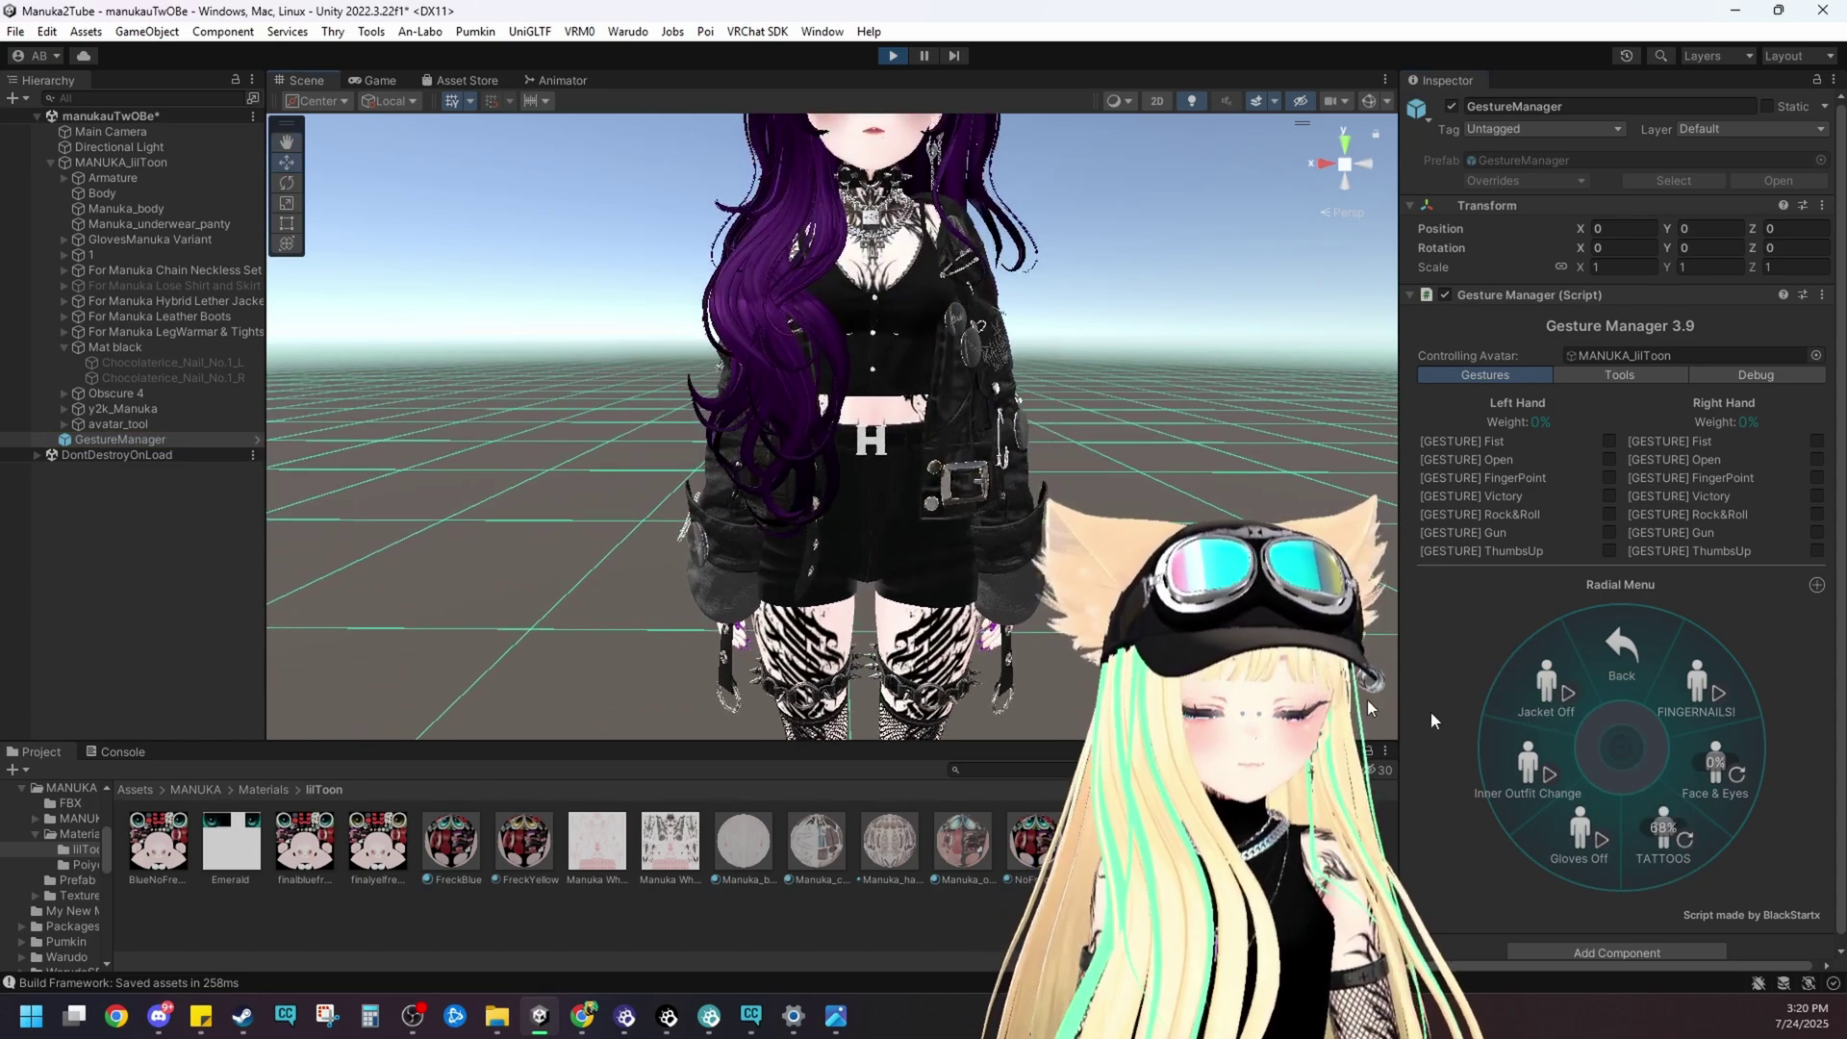
# - Activate Jacket Off, examine the tattoos on the avatar's arms and torso, and raise the TATTOOS slider to 100%
pyautogui.click(1544, 690)
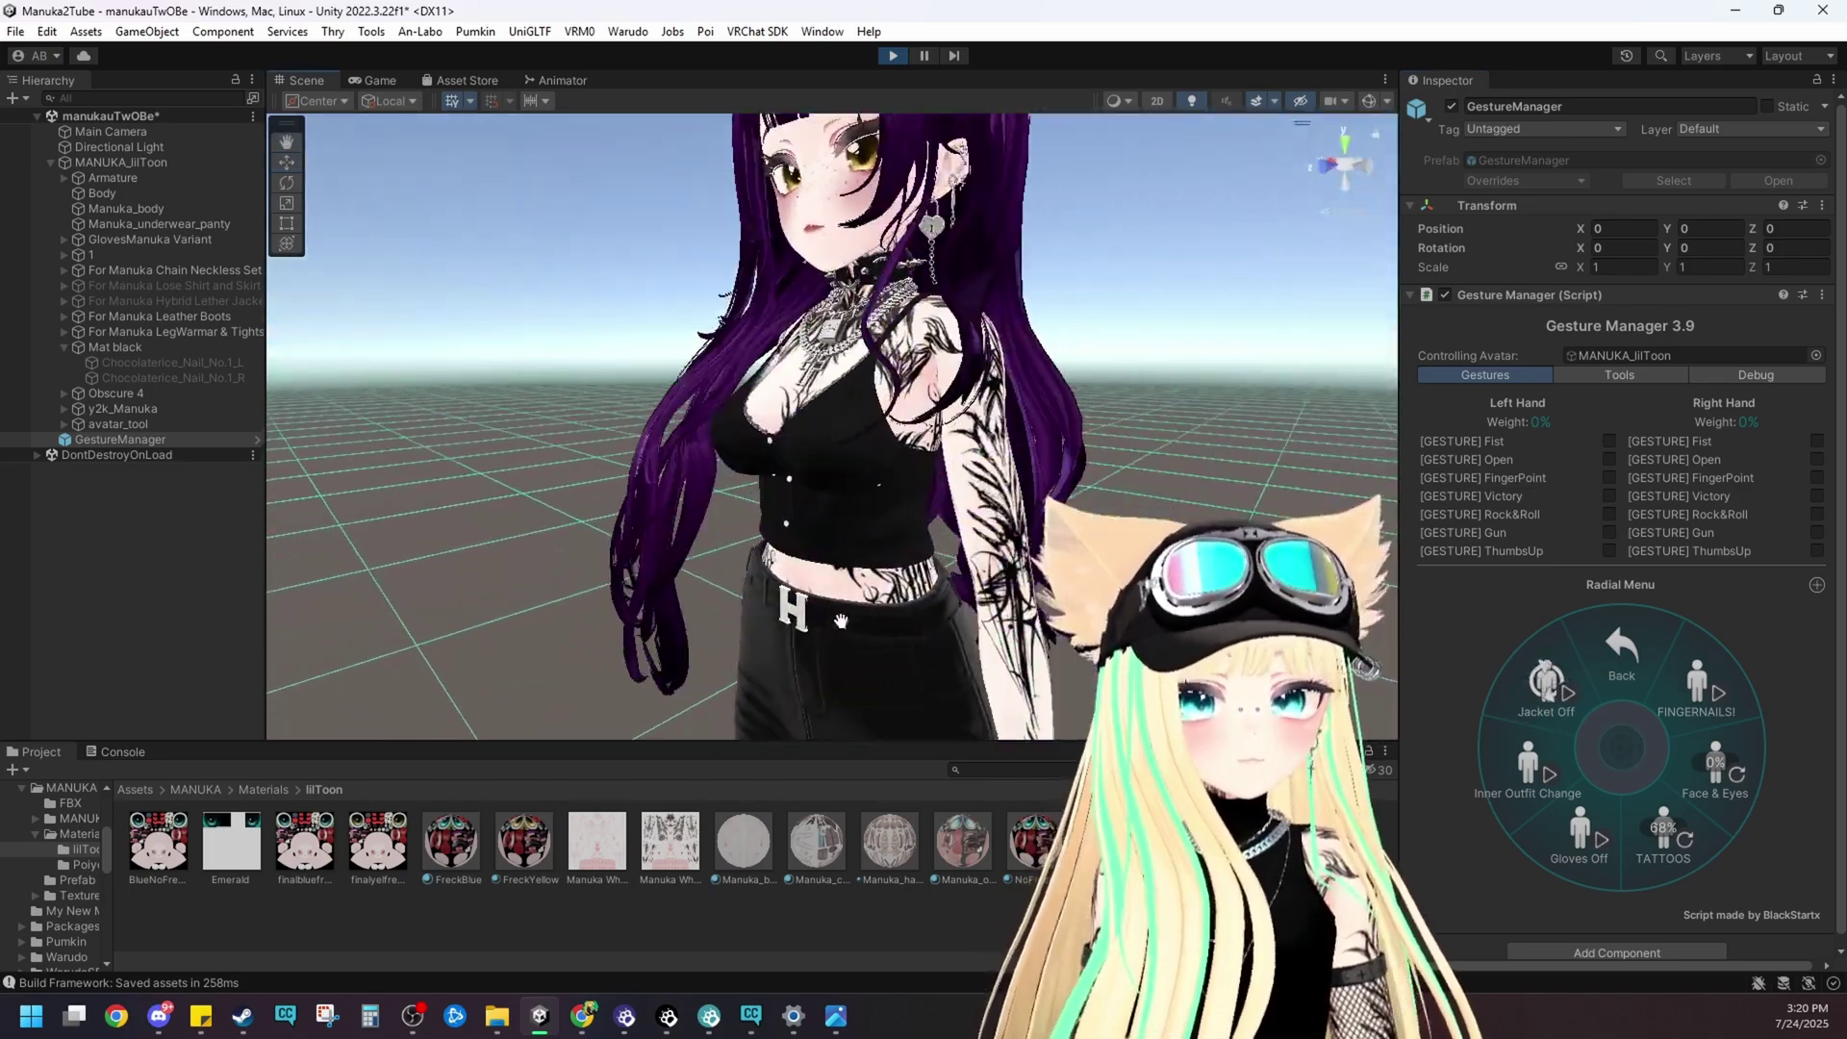
pyautogui.moveTo(805, 588)
pyautogui.mouseDown(button='middle')
pyautogui.moveTo(804, 529)
pyautogui.moveTo(796, 564)
pyautogui.mouseUp(button='middle')
pyautogui.moveTo(796, 565); pyautogui.dragTo(499, 545, button='right')
pyautogui.moveTo(684, 529); pyautogui.dragTo(520, 556, button='middle')
pyautogui.scroll(-4, 519, 556)
pyautogui.moveTo(519, 384); pyautogui.dragTo(673, 673, button='middle')
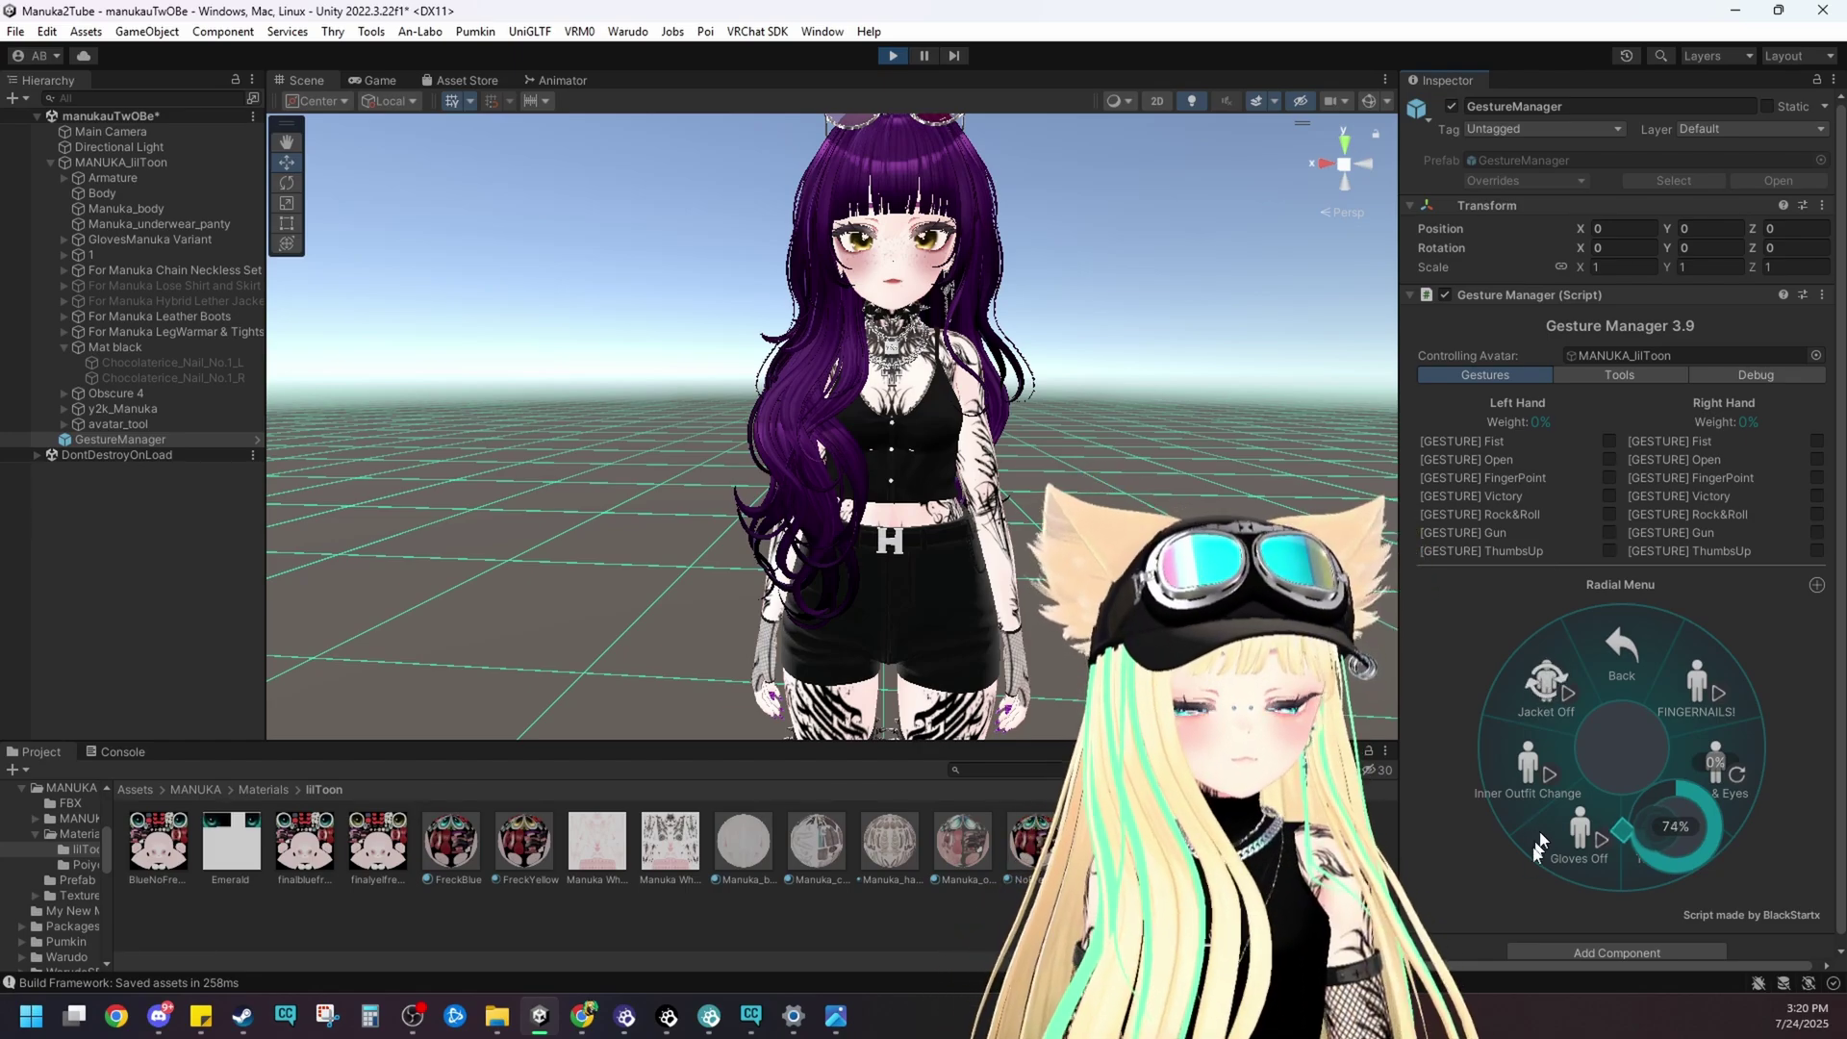
pyautogui.moveTo(1724, 874); pyautogui.dragTo(1493, 878)
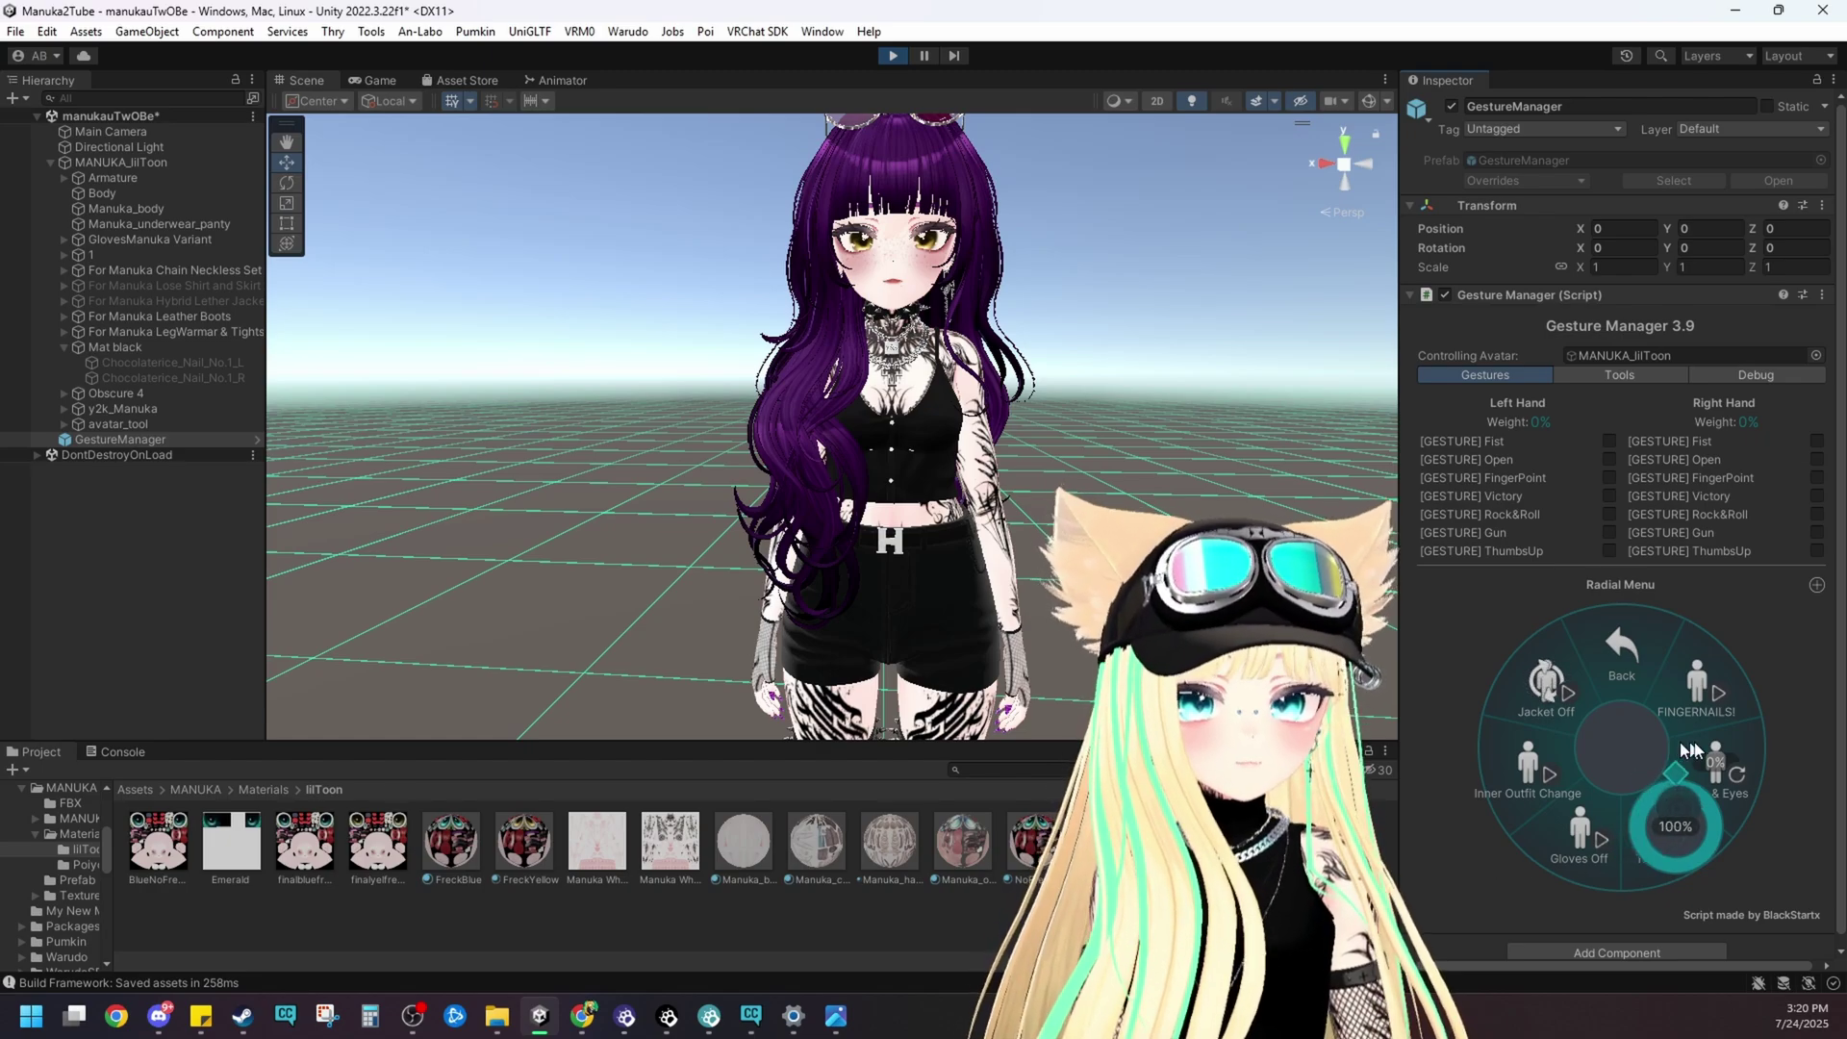